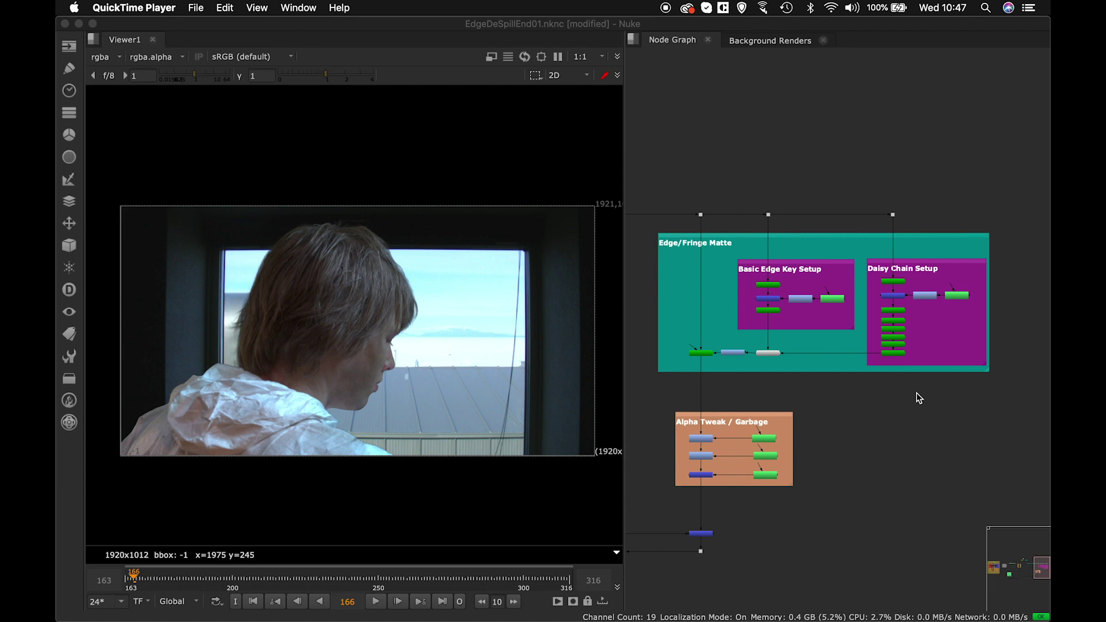
Find the Edge Despill backdrop and reposition its Roto9 and Roto10 mask nodes beside their Keymix nodes.
{"action": "scroll", "coordinate": [850, 386], "scroll_direction": "left", "scroll_amount": 10}
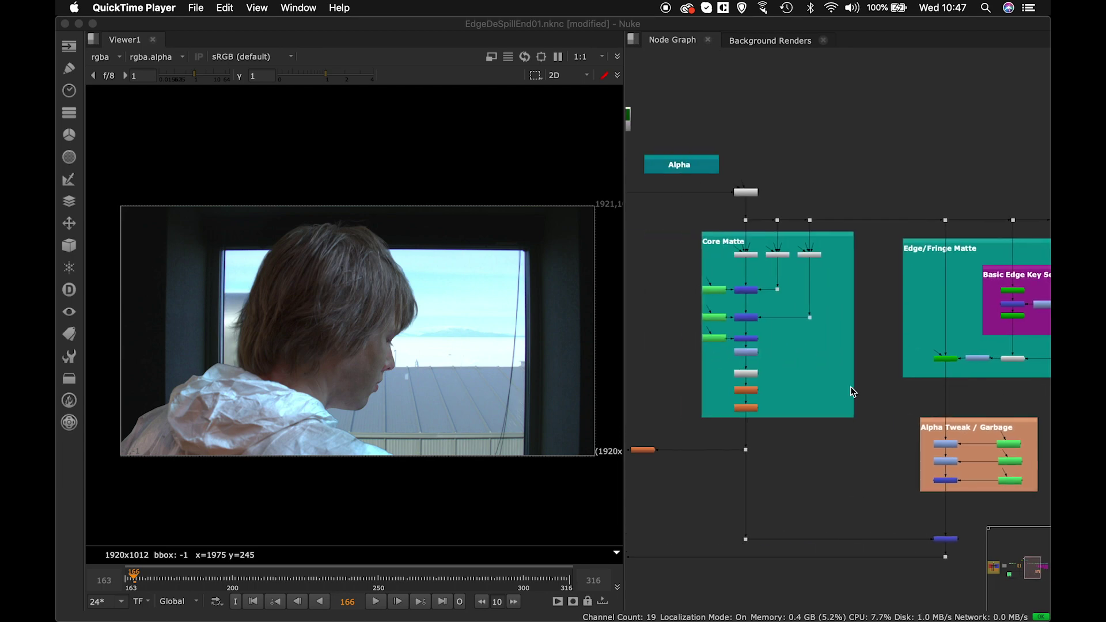
{"action": "scroll", "coordinate": [847, 368], "scroll_direction": "left", "scroll_amount": 5}
{"action": "scroll", "coordinate": [906, 363], "scroll_direction": "up", "scroll_amount": 5}
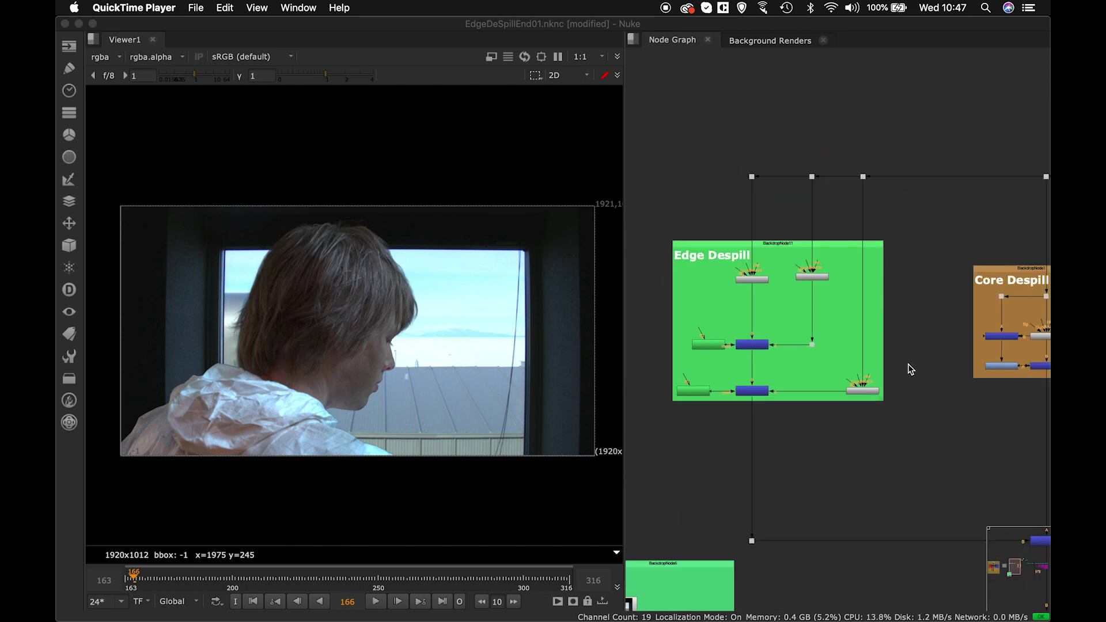
{"action": "middle_click_drag", "start_coordinate": [974, 379], "coordinate": [983, 371]}
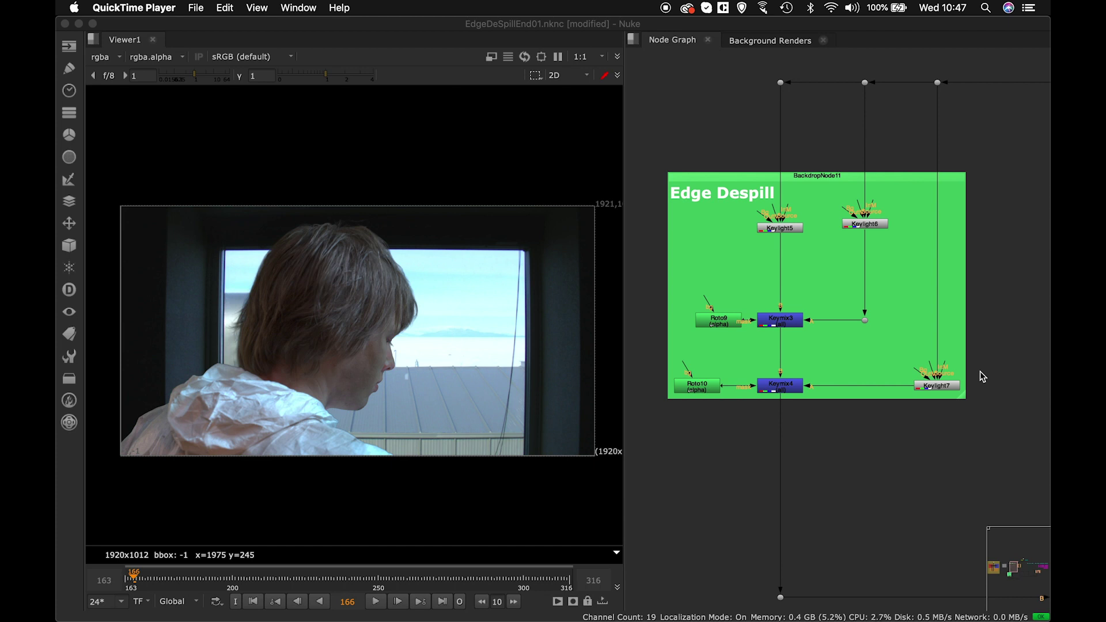
{"action": "left_click", "coordinate": [734, 327]}
{"action": "left_click_drag", "start_coordinate": [732, 330], "coordinate": [715, 331]}
{"action": "left_click_drag", "start_coordinate": [703, 397], "coordinate": [707, 398]}
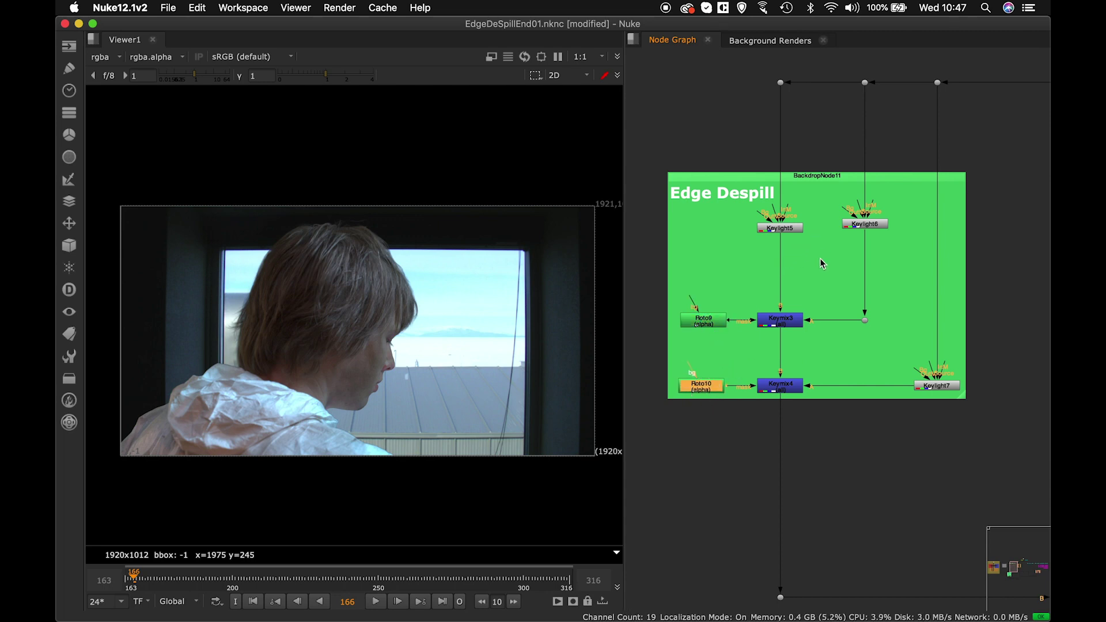
View the Keylight5 output and inspect its screen colour values in the node's properties.
{"action": "left_click", "coordinate": [794, 229]}
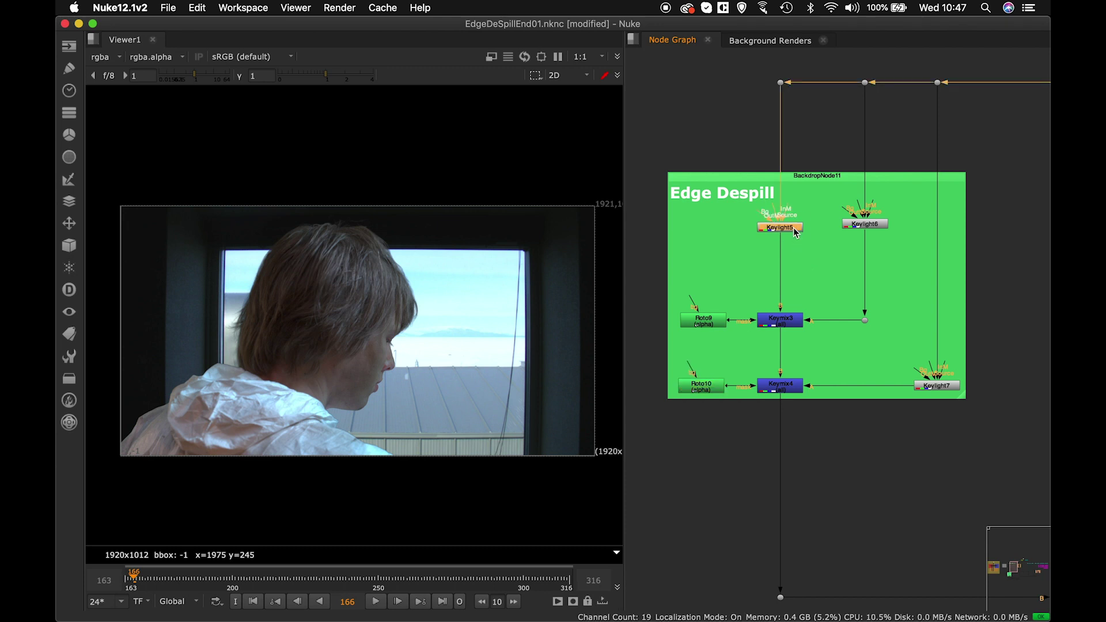
{"action": "key", "text": "1"}
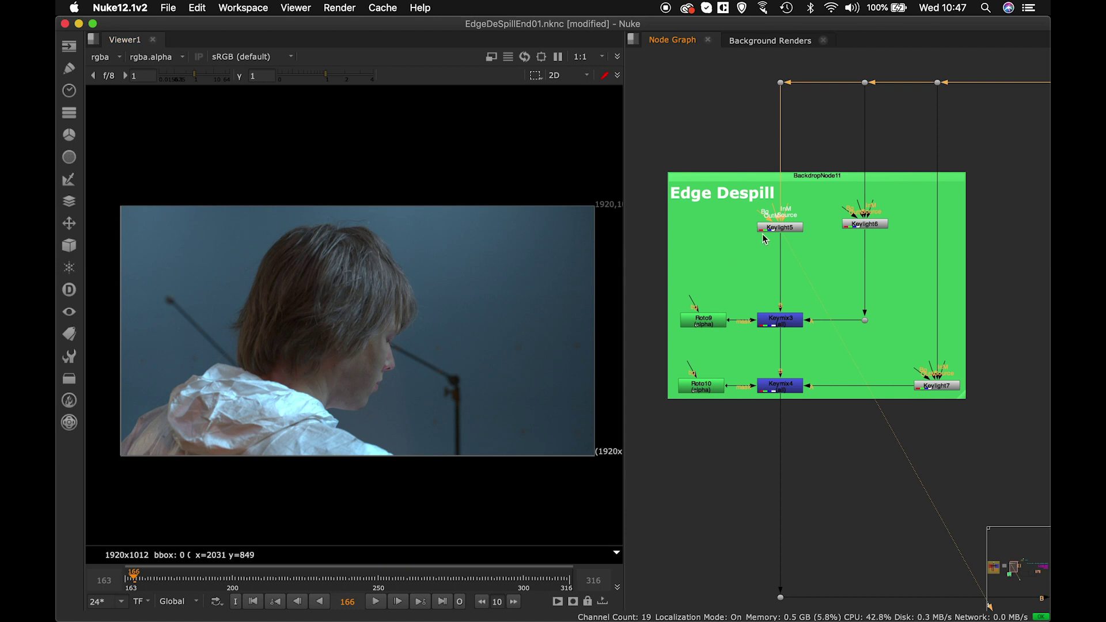
{"action": "double_click", "coordinate": [782, 228]}
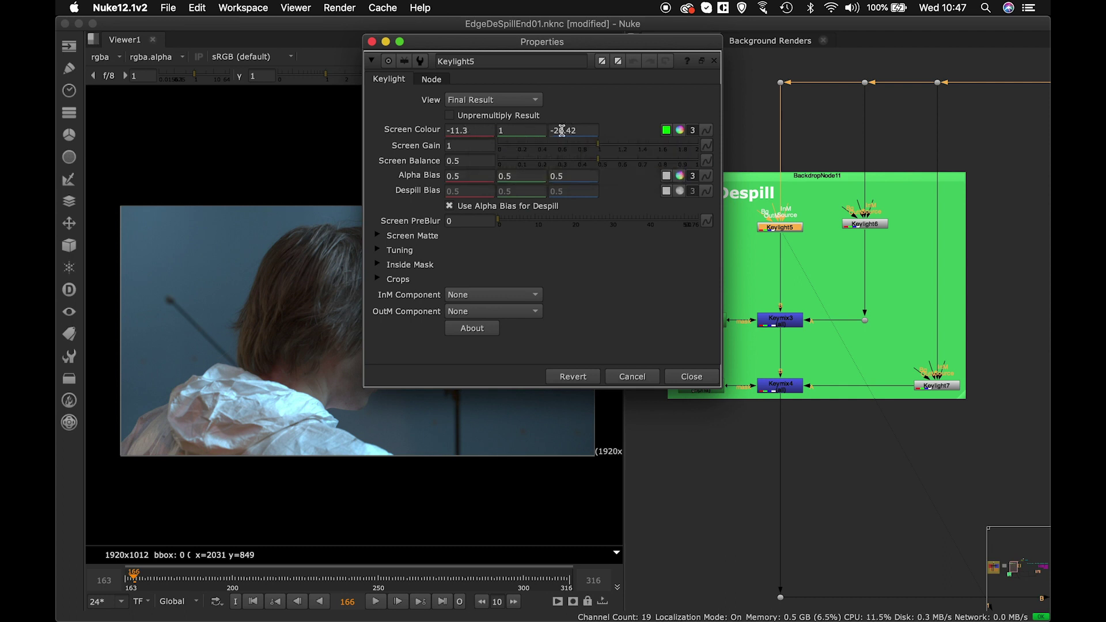
{"action": "left_click", "coordinate": [702, 377]}
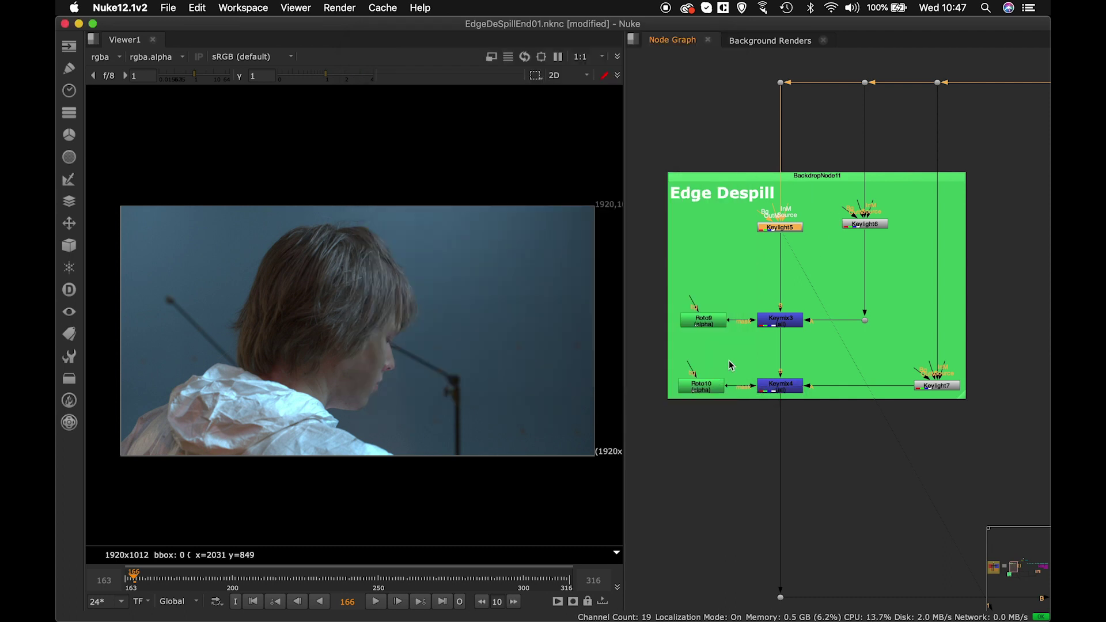
View the outputs of Keylight6, Keylight7 and the combined Keymix4 one after another.
{"action": "left_click", "coordinate": [868, 225]}
{"action": "key", "text": "1"}
{"action": "left_click", "coordinate": [927, 390]}
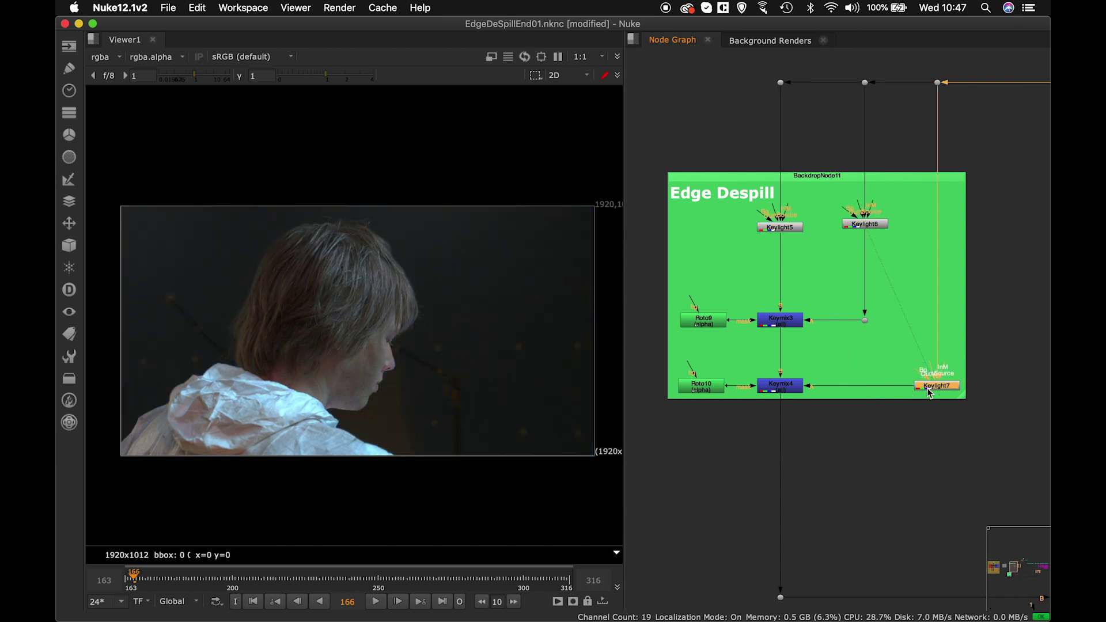
{"action": "key", "text": "1"}
{"action": "left_click_drag", "start_coordinate": [945, 405], "coordinate": [980, 433]}
{"action": "left_click", "coordinate": [948, 386]}
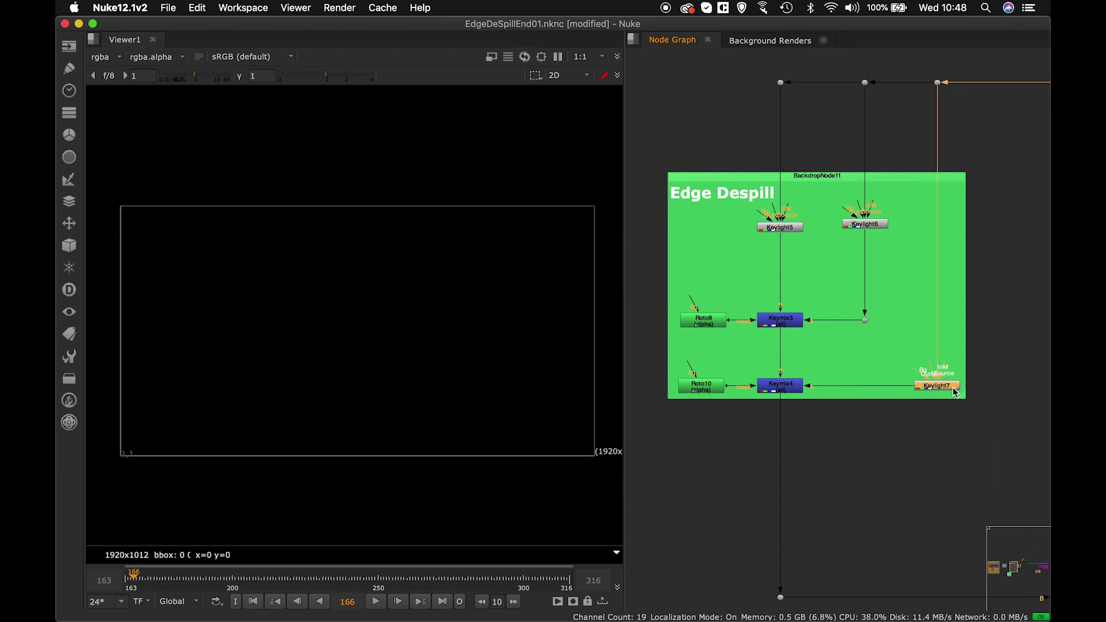
{"action": "key", "text": "1"}
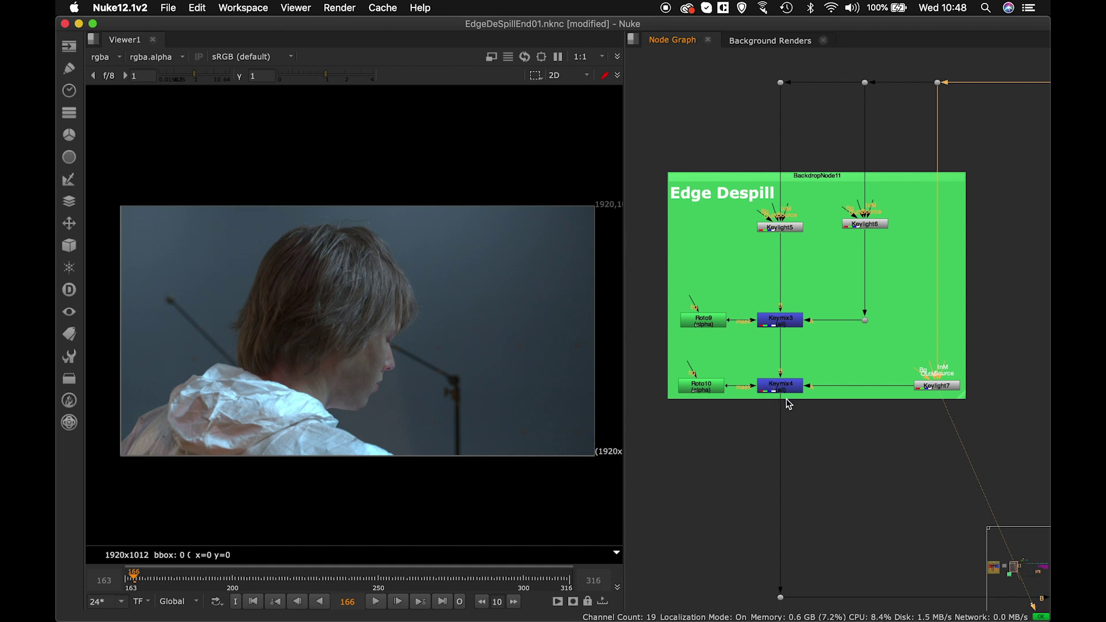
{"action": "left_click", "coordinate": [792, 389]}
{"action": "key", "text": "1"}
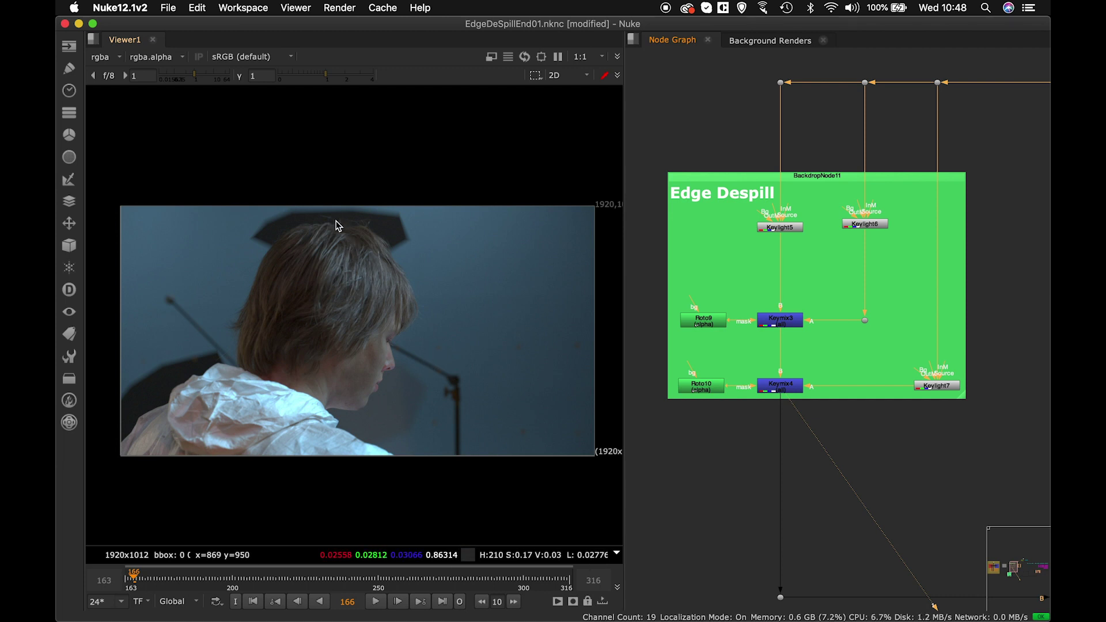
Compare the hair edges on top of the head in close-up across Keylight5, Keylight6 and Keylight7.
{"action": "scroll", "coordinate": [337, 225], "scroll_direction": "up", "scroll_amount": 5}
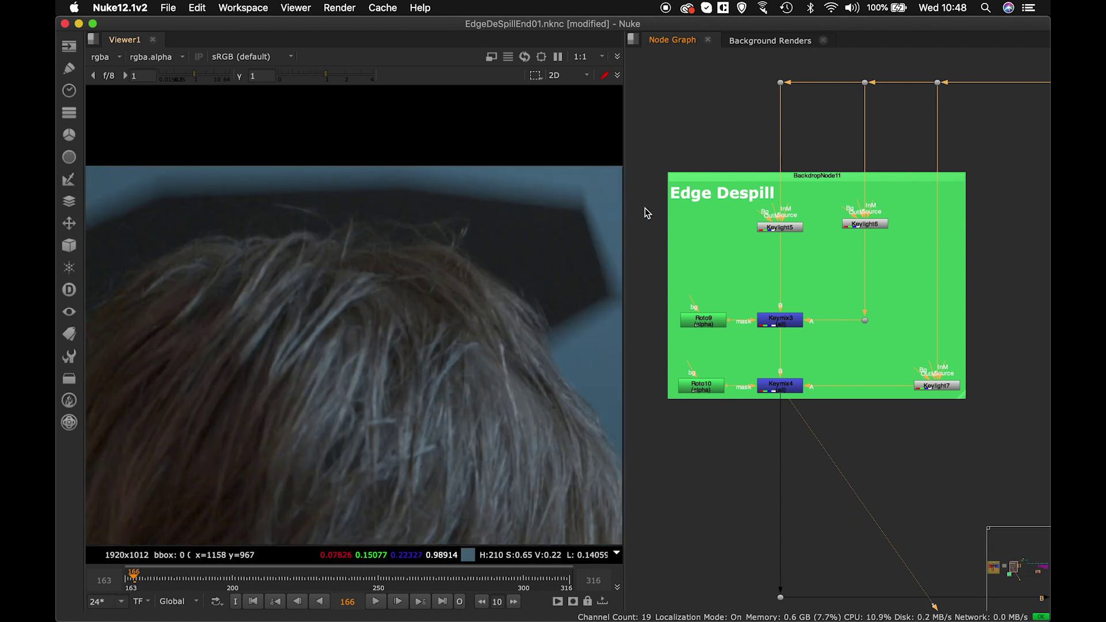
{"action": "left_click", "coordinate": [787, 228]}
{"action": "key", "text": "1"}
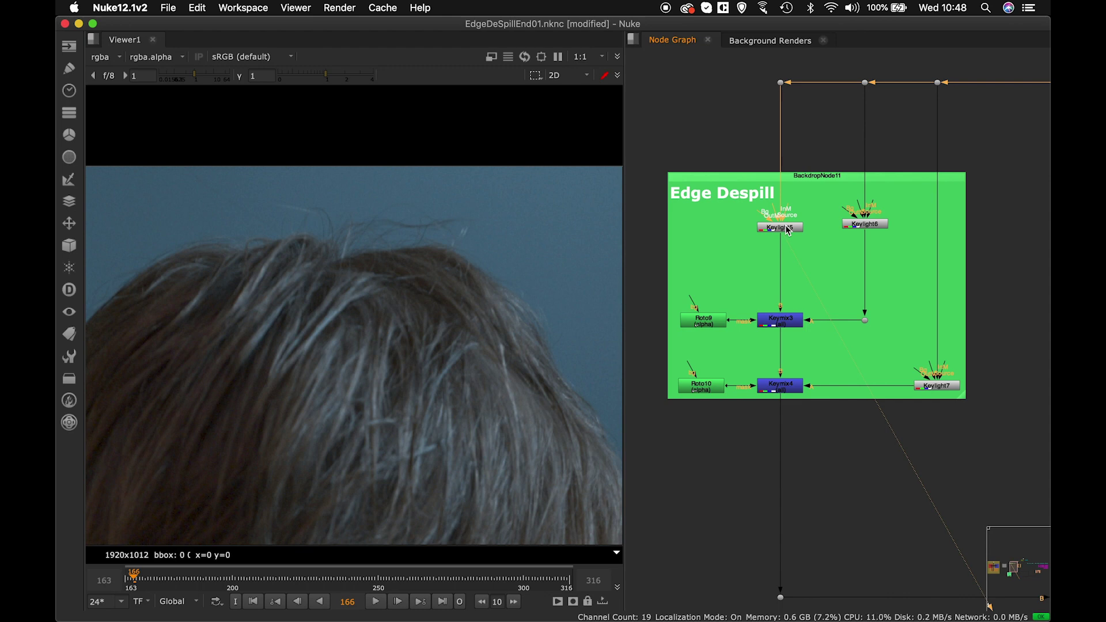
{"action": "left_click", "coordinate": [867, 224]}
{"action": "key", "text": "1"}
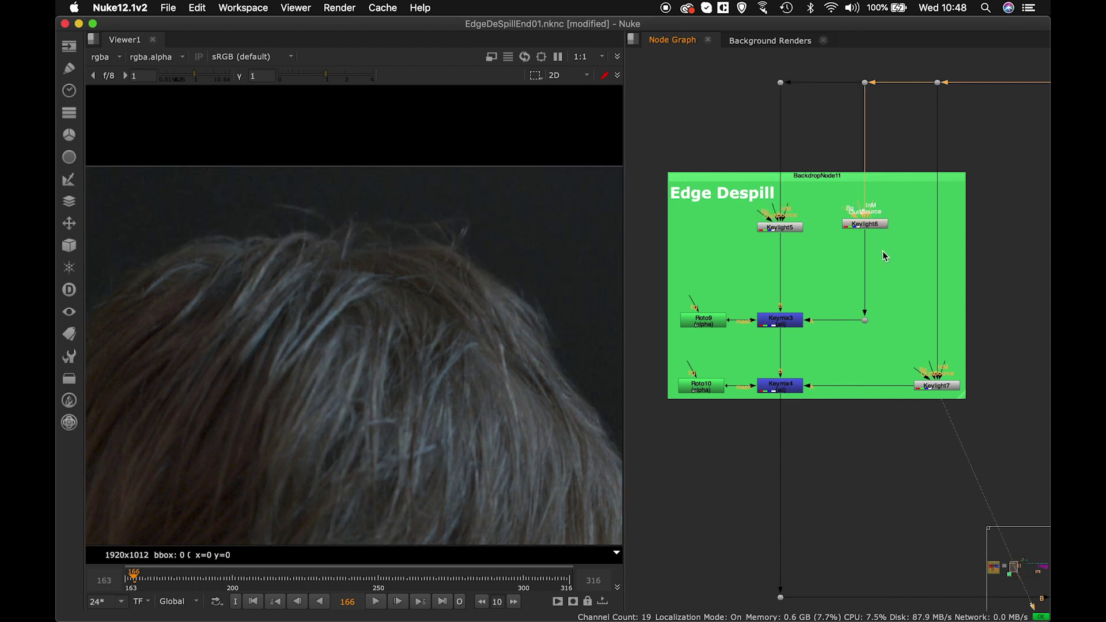
{"action": "left_click", "coordinate": [933, 385]}
{"action": "key", "text": "1"}
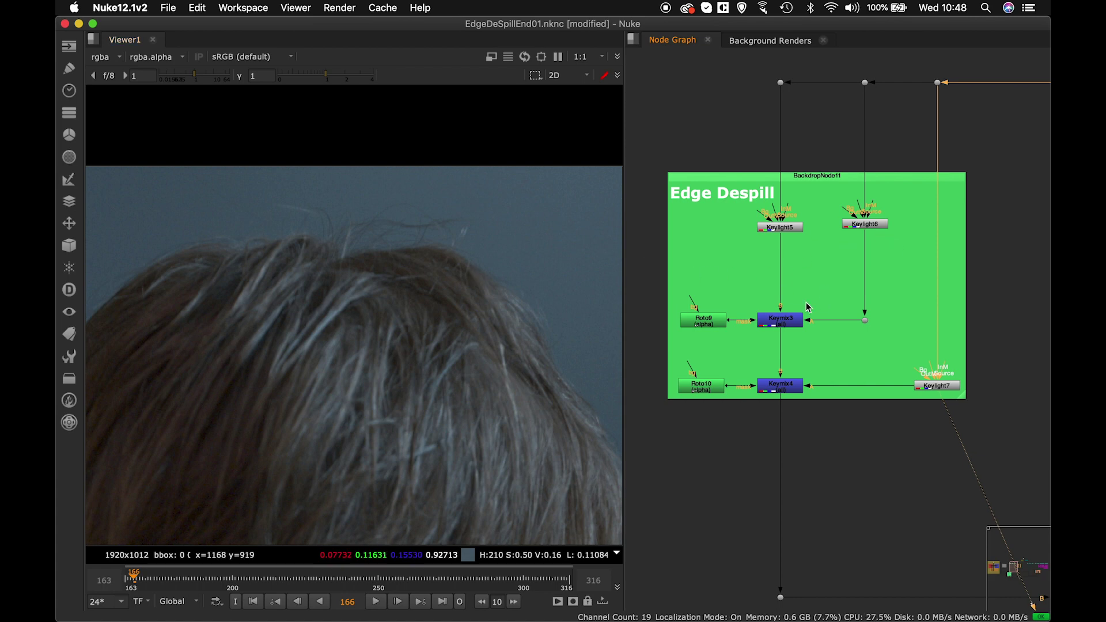
View the final composite from the Crop1 node below the BG backdrop.
{"action": "scroll", "coordinate": [826, 373], "scroll_direction": "down", "scroll_amount": 5}
{"action": "middle_click_drag", "start_coordinate": [820, 442], "coordinate": [800, 303]}
{"action": "scroll", "coordinate": [791, 359], "scroll_direction": "up", "scroll_amount": 4}
{"action": "middle_click_drag", "start_coordinate": [814, 350], "coordinate": [941, 204]}
{"action": "left_click", "coordinate": [769, 400]}
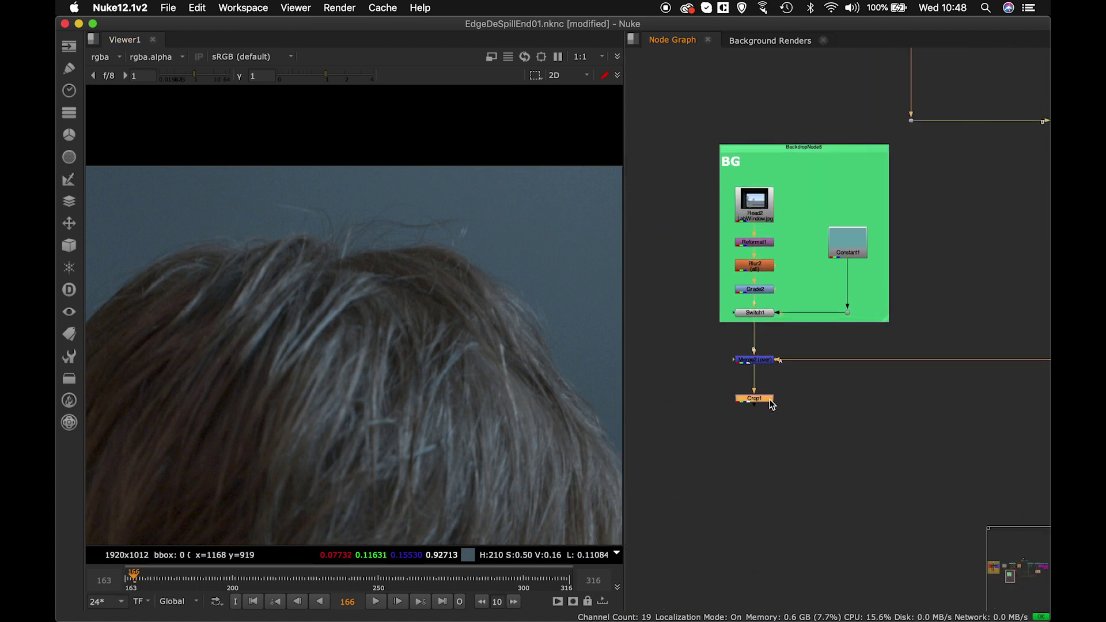
{"action": "key", "text": "1"}
Examine the hair edges around the head against the window and dark frame in the composite.
{"action": "scroll", "coordinate": [485, 322], "scroll_direction": "down", "scroll_amount": 4}
{"action": "middle_click_drag", "start_coordinate": [485, 313], "coordinate": [473, 216]}
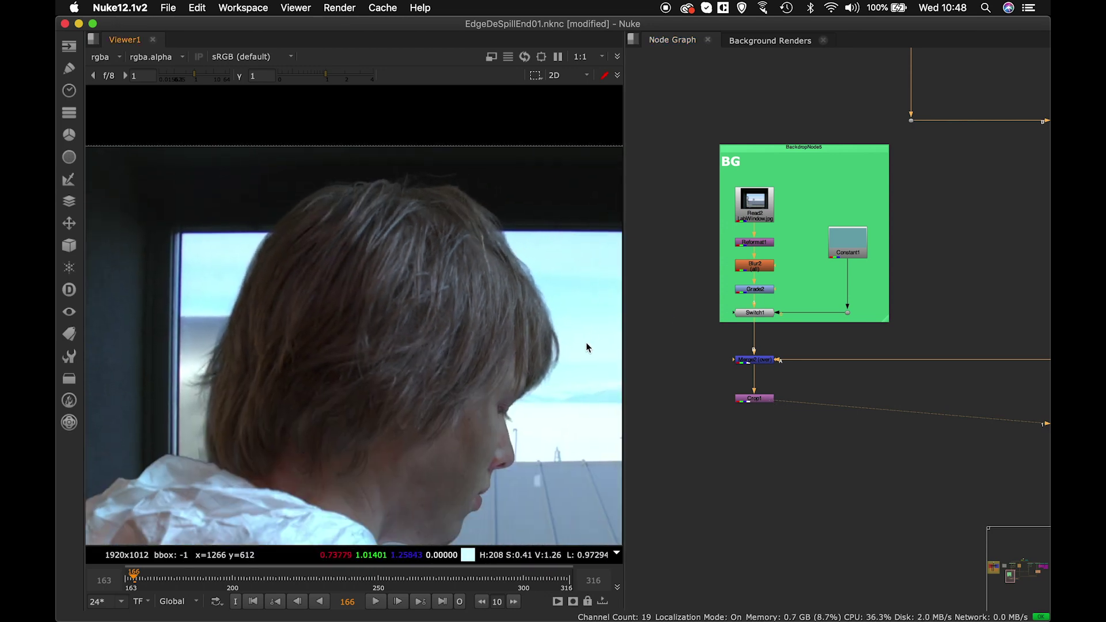
{"action": "middle_click_drag", "start_coordinate": [576, 344], "coordinate": [538, 258]}
{"action": "key", "text": "1"}
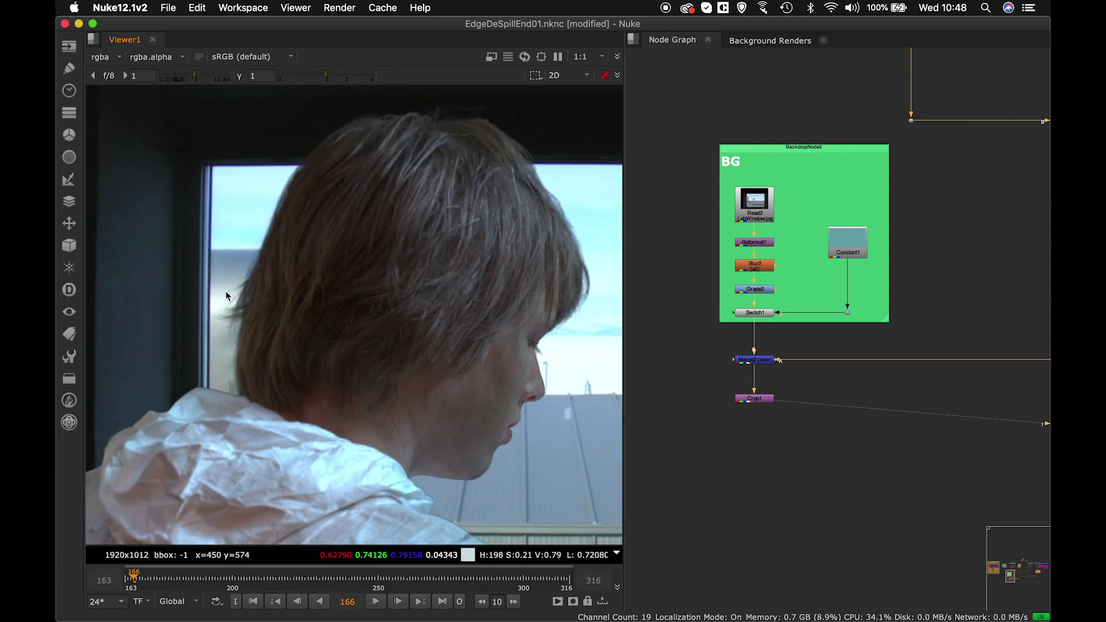
{"action": "middle_click_drag", "start_coordinate": [231, 296], "coordinate": [240, 332]}
{"action": "key", "text": "1"}
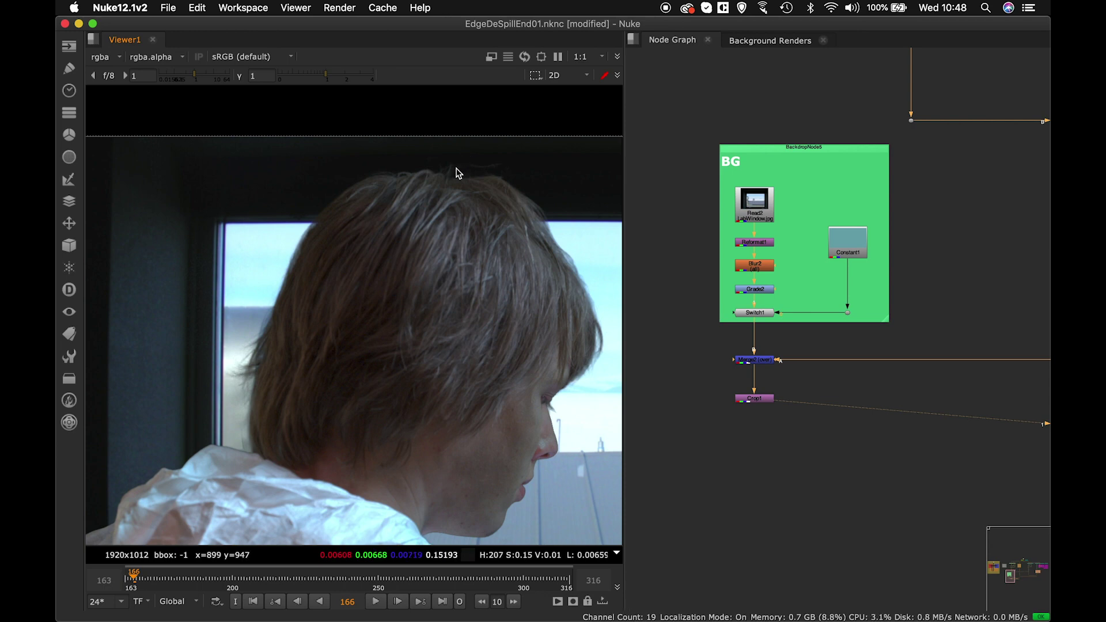
{"action": "scroll", "coordinate": [457, 238], "scroll_direction": "down", "scroll_amount": 3}
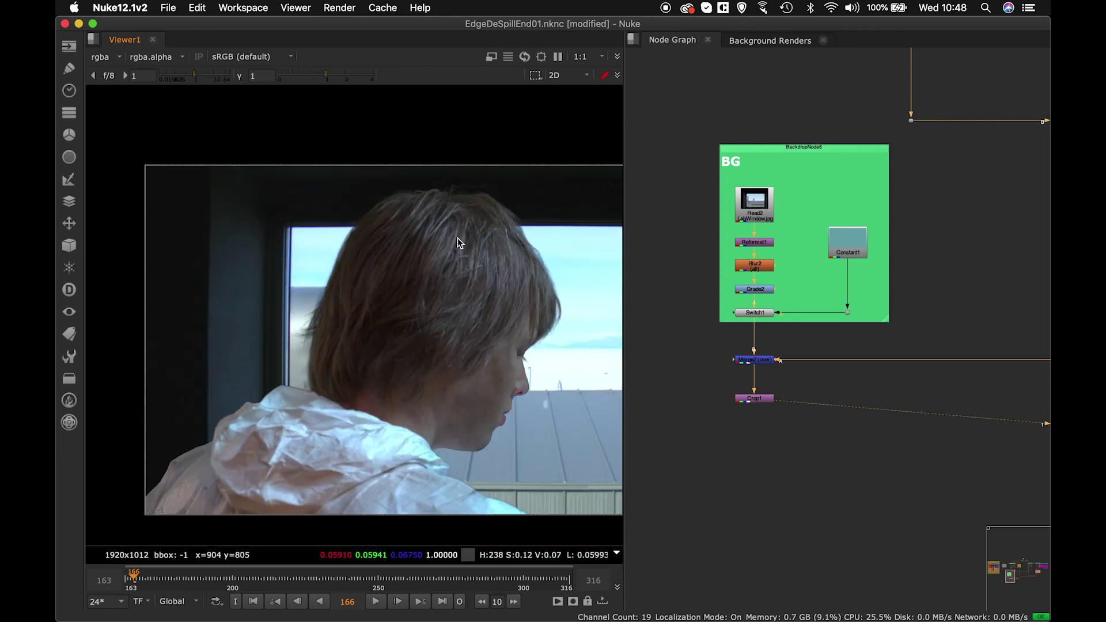
{"action": "scroll", "coordinate": [457, 238], "scroll_direction": "down", "scroll_amount": 2}
{"action": "middle_click_drag", "start_coordinate": [461, 243], "coordinate": [361, 253]}
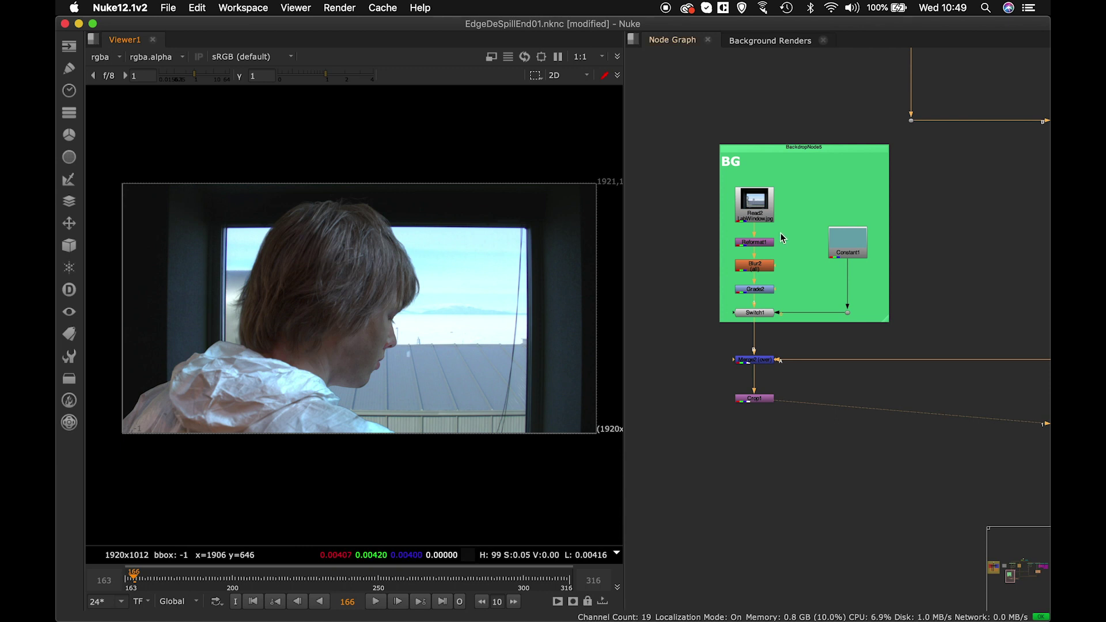
Locate the Nukepedia Plugins backdrop and select its Channel_mixer1 and ExponBlur nodes.
{"action": "mouse_move", "coordinate": [738, 229]}
{"action": "middle_mouse_down"}
{"action": "mouse_move", "coordinate": [762, 243]}
{"action": "mouse_move", "coordinate": [974, 265]}
{"action": "middle_mouse_up"}
{"action": "mouse_move", "coordinate": [706, 161]}
{"action": "middle_mouse_down"}
{"action": "mouse_move", "coordinate": [930, 289]}
{"action": "mouse_move", "coordinate": [959, 275]}
{"action": "mouse_move", "coordinate": [818, 279]}
{"action": "mouse_move", "coordinate": [769, 304]}
{"action": "middle_mouse_up"}
{"action": "scroll", "coordinate": [790, 258], "scroll_direction": "up", "scroll_amount": 3}
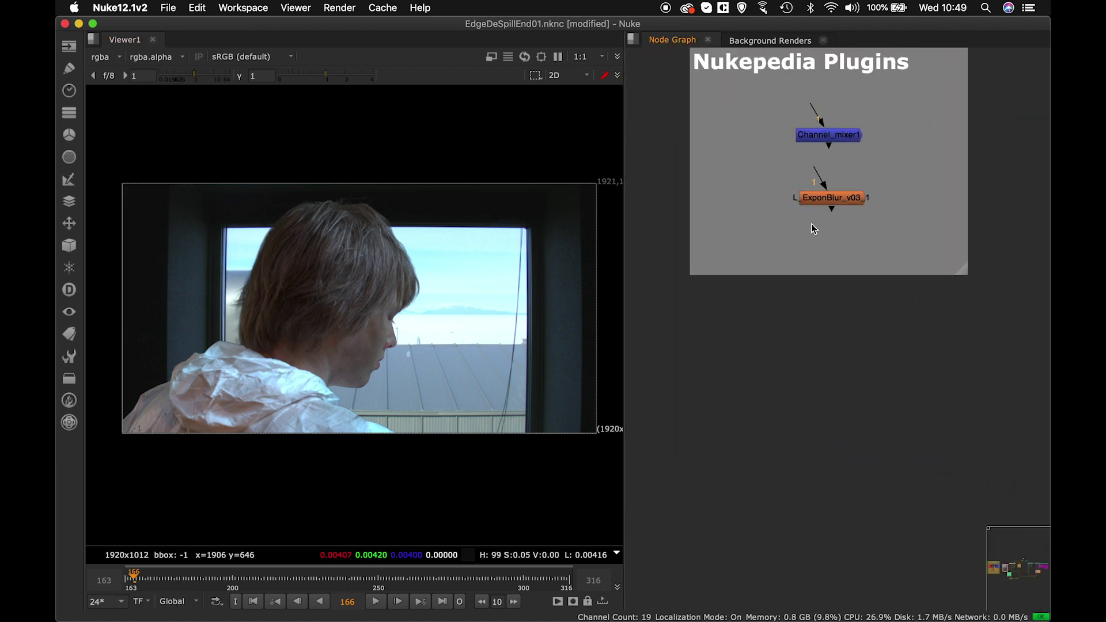
{"action": "scroll", "coordinate": [813, 228], "scroll_direction": "up", "scroll_amount": 5}
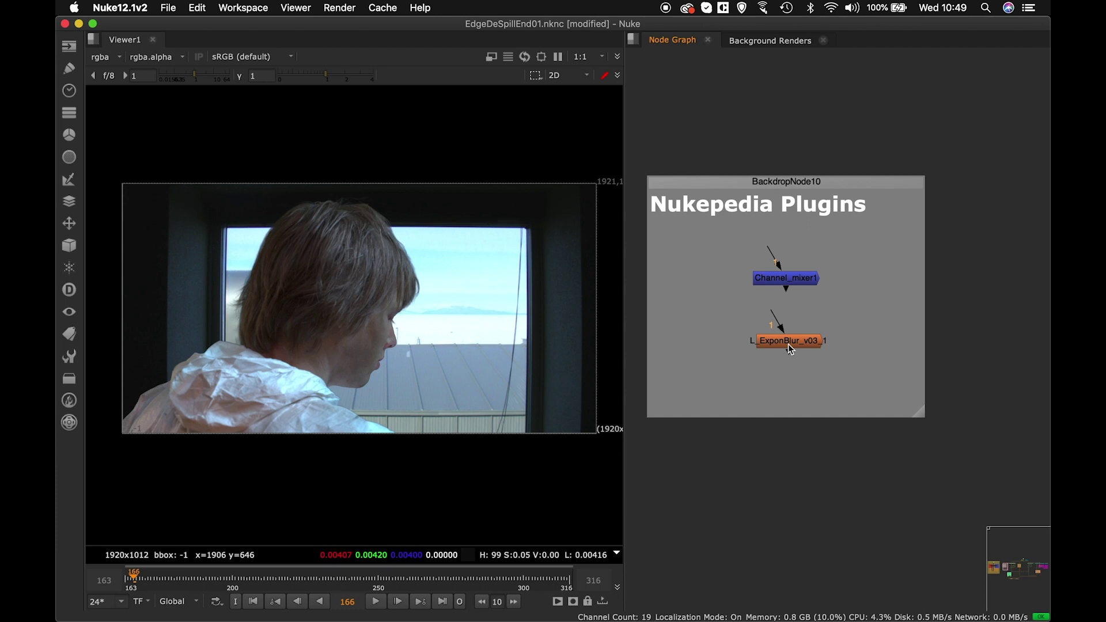
{"action": "left_click_drag", "start_coordinate": [717, 247], "coordinate": [870, 375]}
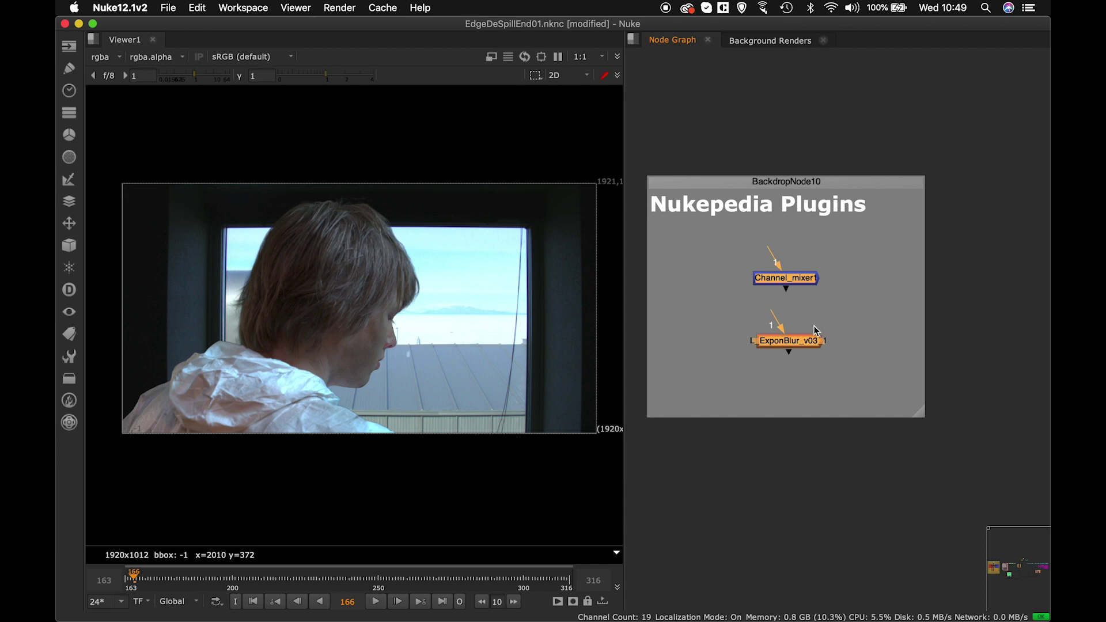
Switch to the other Nuke session containing the EdgeDeSpillStart.nknc script.
{"action": "key", "text": "super+Tab"}
{"action": "left_click", "coordinate": [792, 423]}
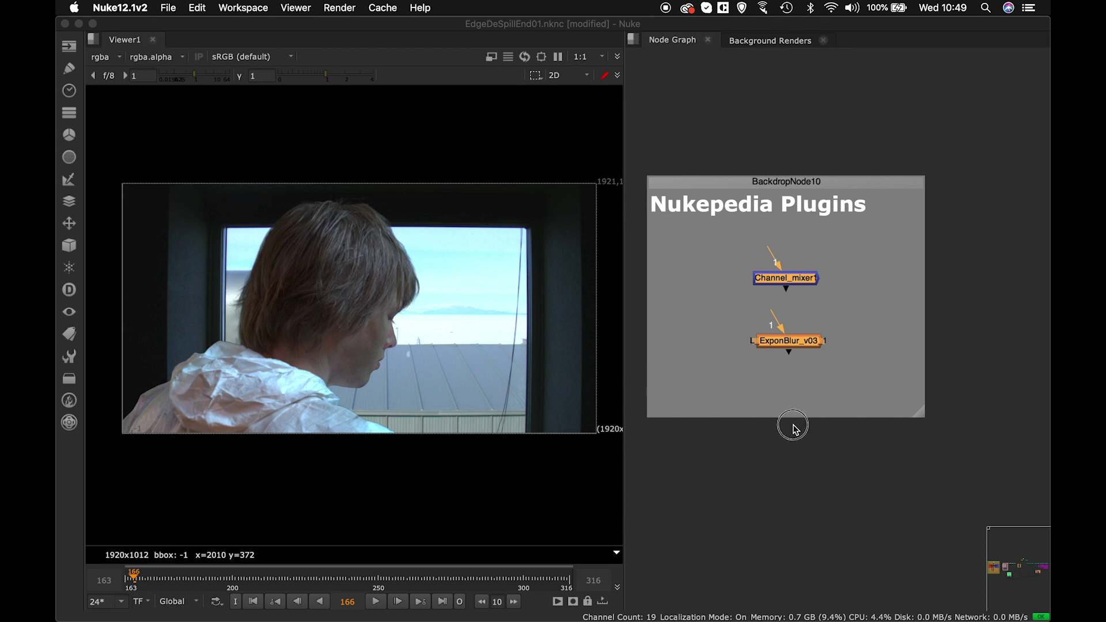
{"action": "key", "text": "super+Tab"}
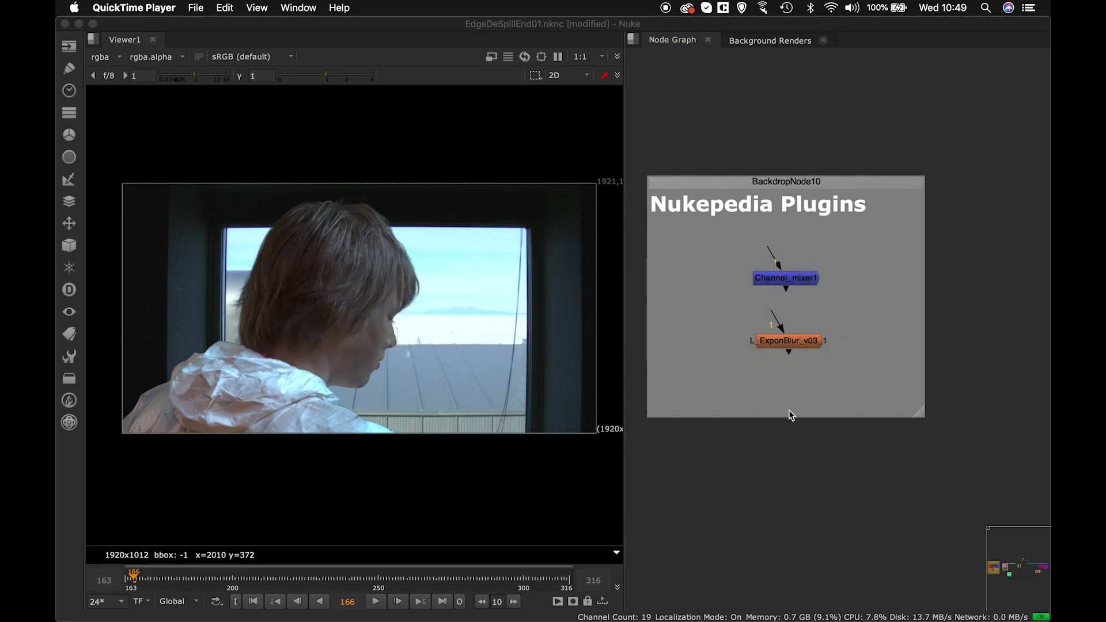
{"action": "key", "text": "super+Tab"}
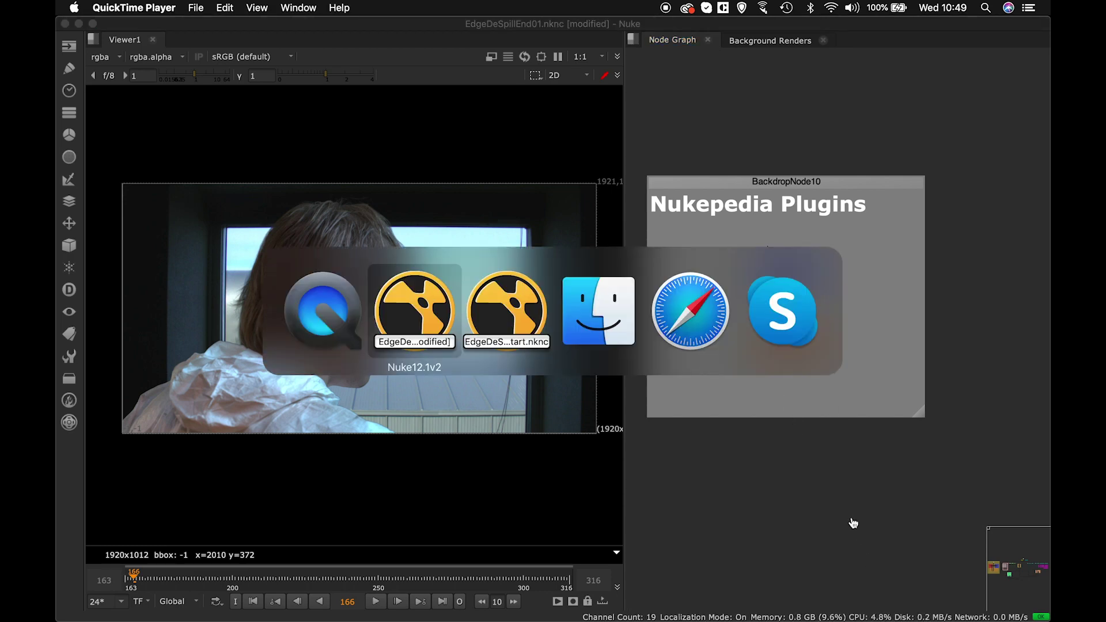
{"action": "key", "text": "super+Tab"}
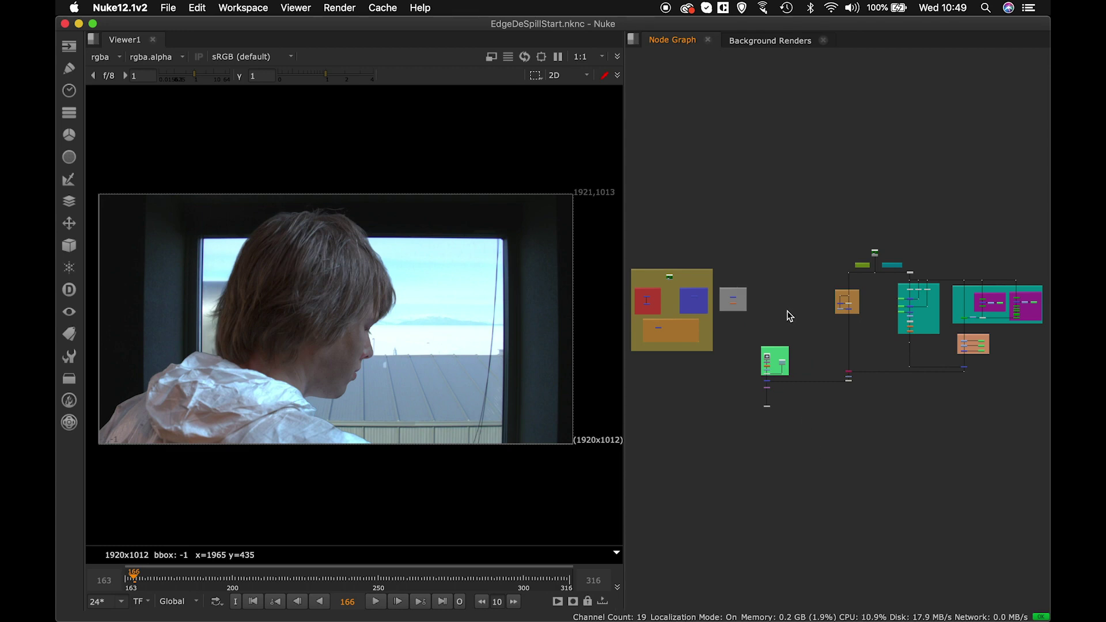
Examine the hair edges in the final composite of the start script before any edge despill.
{"action": "scroll", "coordinate": [794, 394], "scroll_direction": "up", "scroll_amount": 5}
{"action": "key", "text": "1"}
{"action": "scroll", "coordinate": [311, 231], "scroll_direction": "up", "scroll_amount": 3}
{"action": "scroll", "coordinate": [311, 233], "scroll_direction": "up", "scroll_amount": 1}
{"action": "scroll", "coordinate": [267, 330], "scroll_direction": "up", "scroll_amount": 1}
{"action": "scroll", "coordinate": [235, 314], "scroll_direction": "up", "scroll_amount": 1}
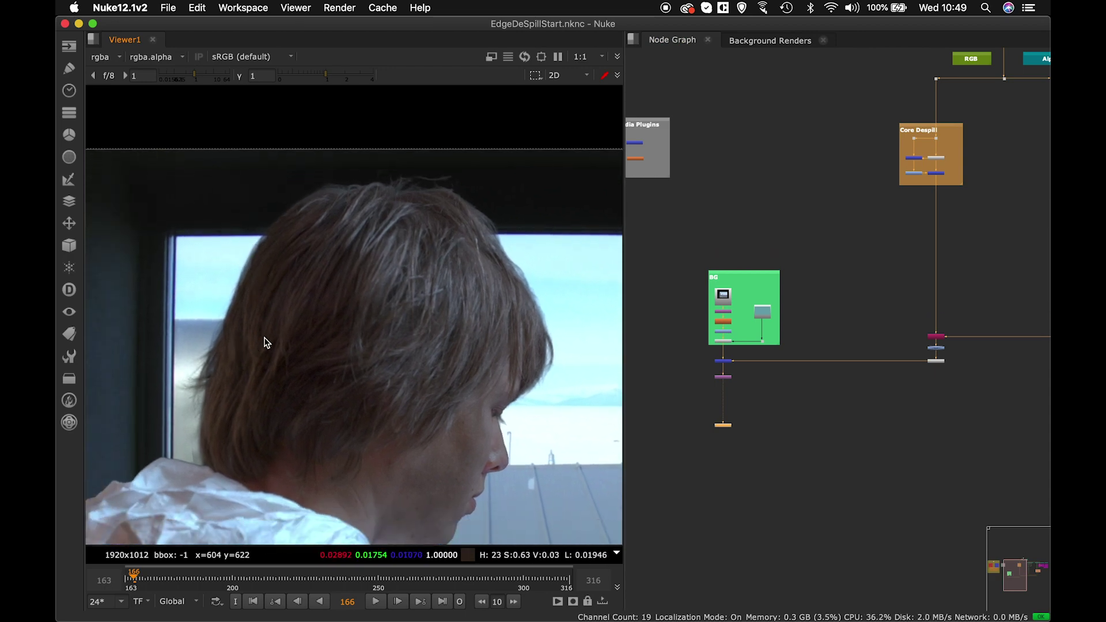
{"action": "scroll", "coordinate": [266, 340], "scroll_direction": "down", "scroll_amount": 1}
{"action": "scroll", "coordinate": [309, 307], "scroll_direction": "down", "scroll_amount": 1}
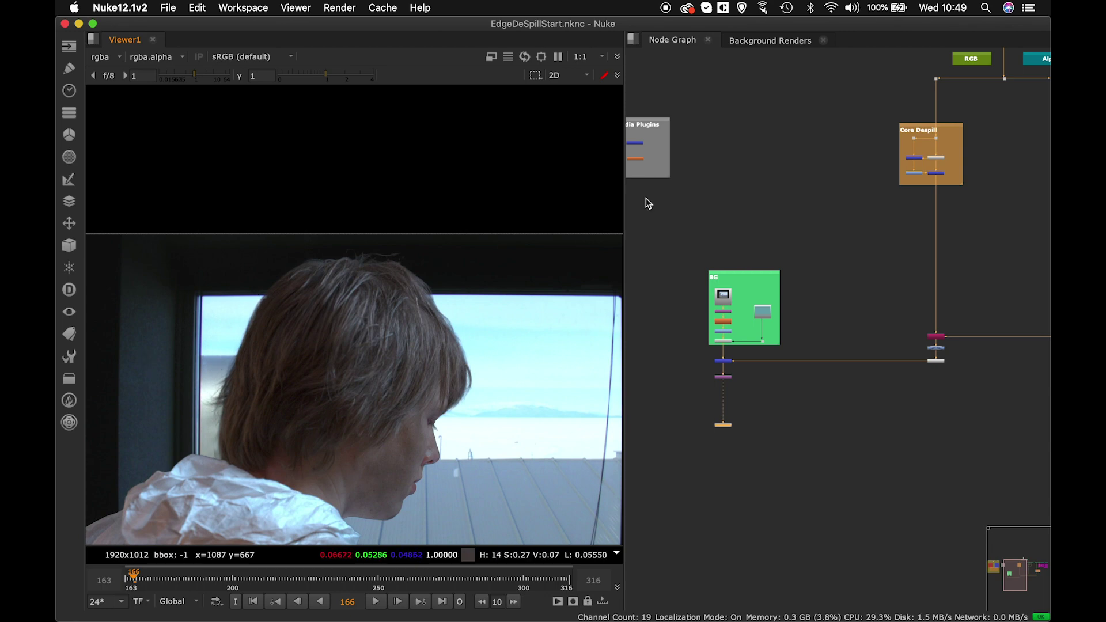
{"action": "middle_click_drag", "start_coordinate": [786, 177], "coordinate": [784, 218]}
{"action": "scroll", "coordinate": [784, 217], "scroll_direction": "down", "scroll_amount": 1}
{"action": "scroll", "coordinate": [787, 212], "scroll_direction": "up", "scroll_amount": 4}
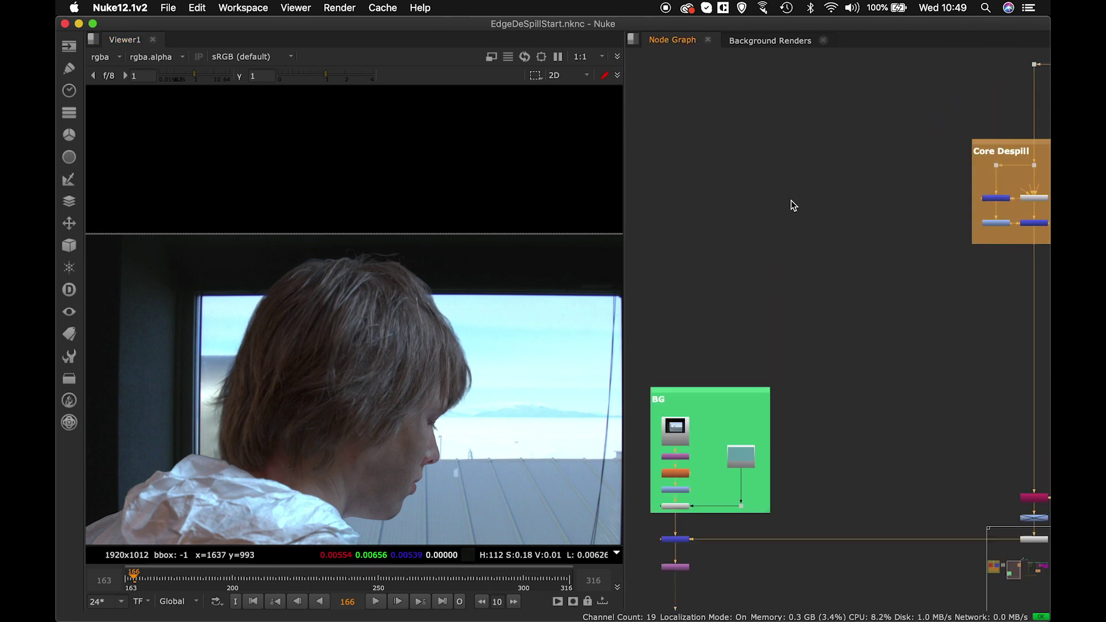
{"action": "scroll", "coordinate": [792, 211], "scroll_direction": "up", "scroll_amount": 3}
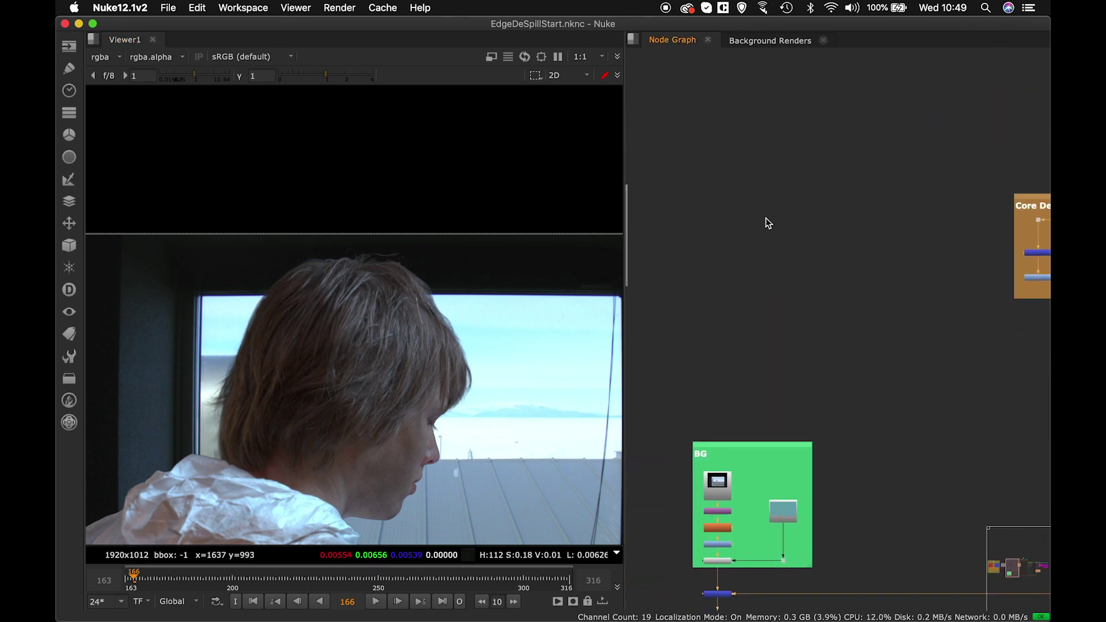
{"action": "key", "text": "Tab"}
{"action": "type", "text": "kwy"}
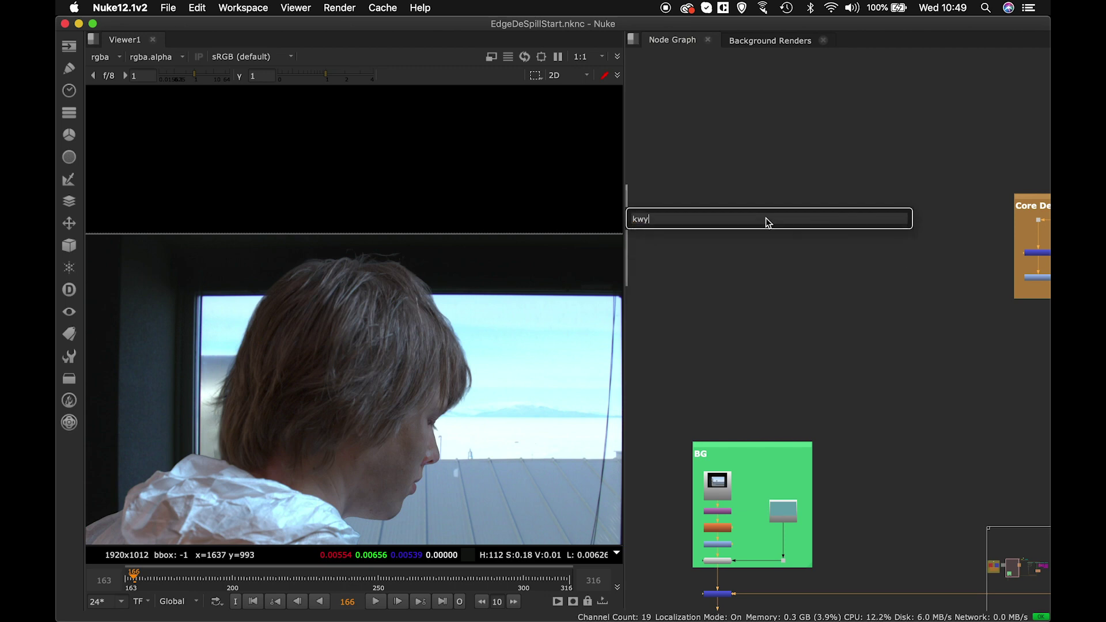
{"action": "key", "text": "BackSpace"}
{"action": "key", "text": "BackSpace"}
{"action": "type", "text": "eylight [Keyer"}
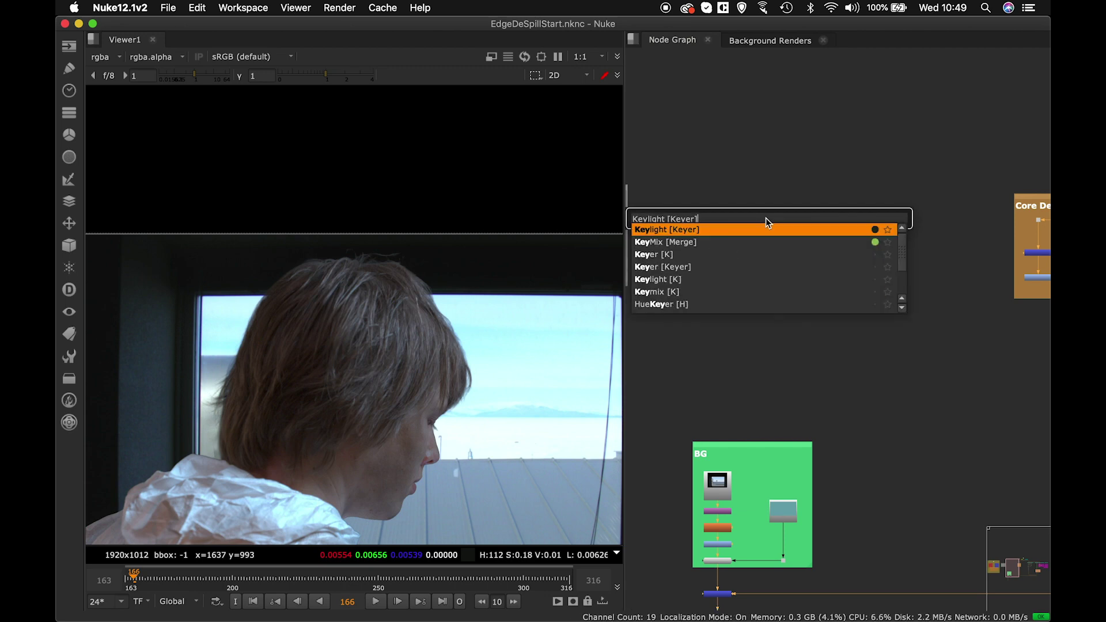
{"action": "key", "text": "Return"}
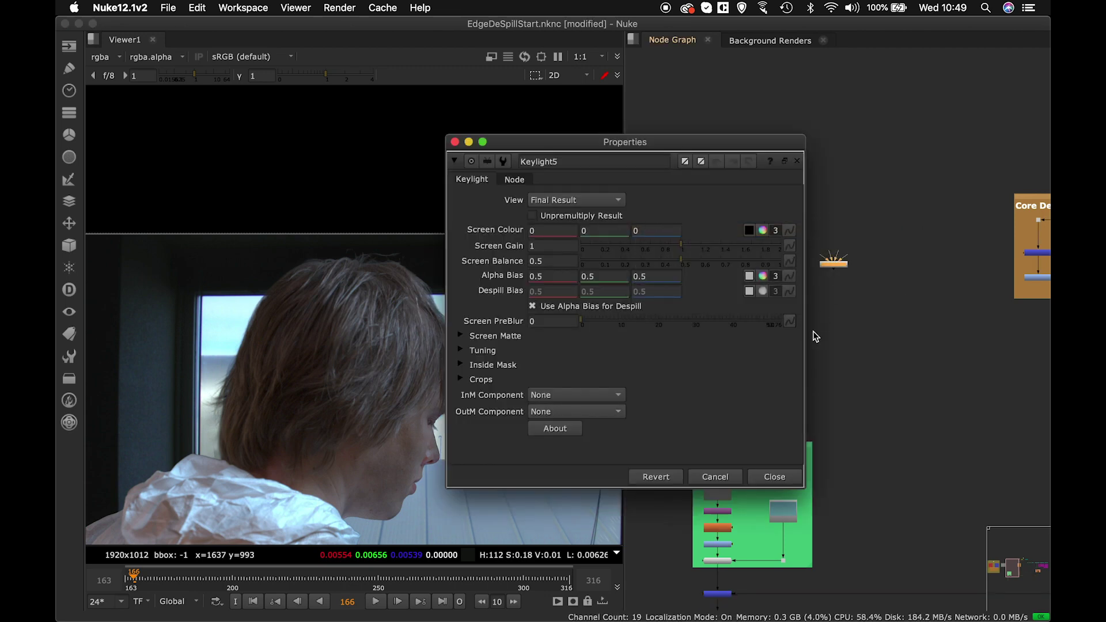
{"action": "left_click", "coordinate": [779, 475]}
{"action": "scroll", "coordinate": [829, 359], "scroll_direction": "up", "scroll_amount": 3}
{"action": "middle_click_drag", "start_coordinate": [874, 241], "coordinate": [745, 353]}
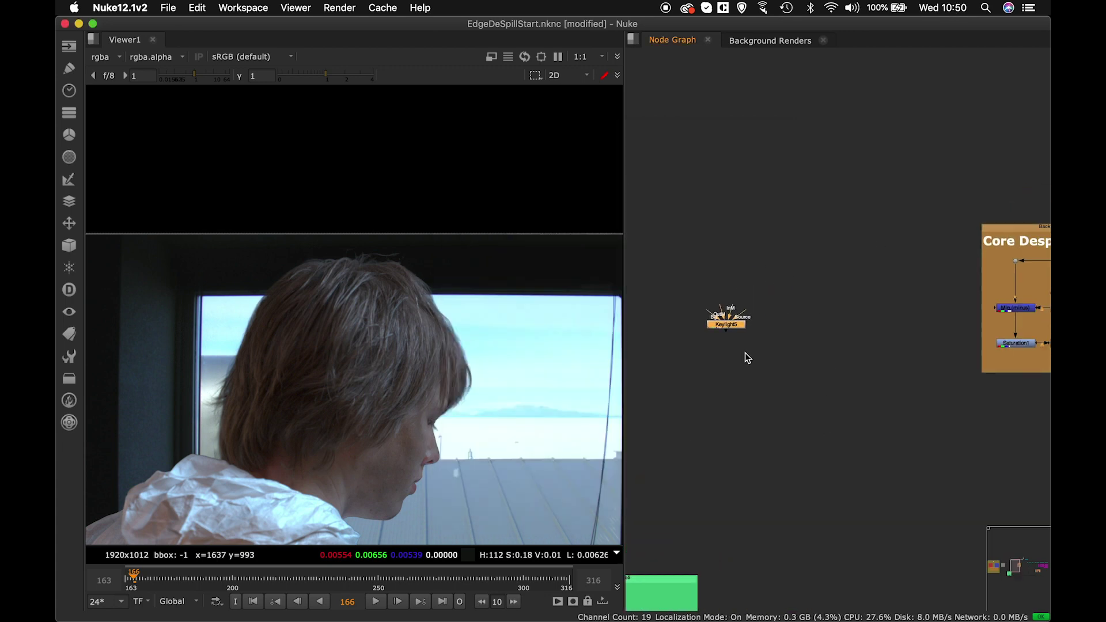
{"action": "scroll", "coordinate": [747, 358], "scroll_direction": "up", "scroll_amount": 2}
{"action": "left_click_drag", "start_coordinate": [699, 358], "coordinate": [771, 297]}
{"action": "middle_click_drag", "start_coordinate": [771, 297], "coordinate": [561, 367], "text": "alt"}
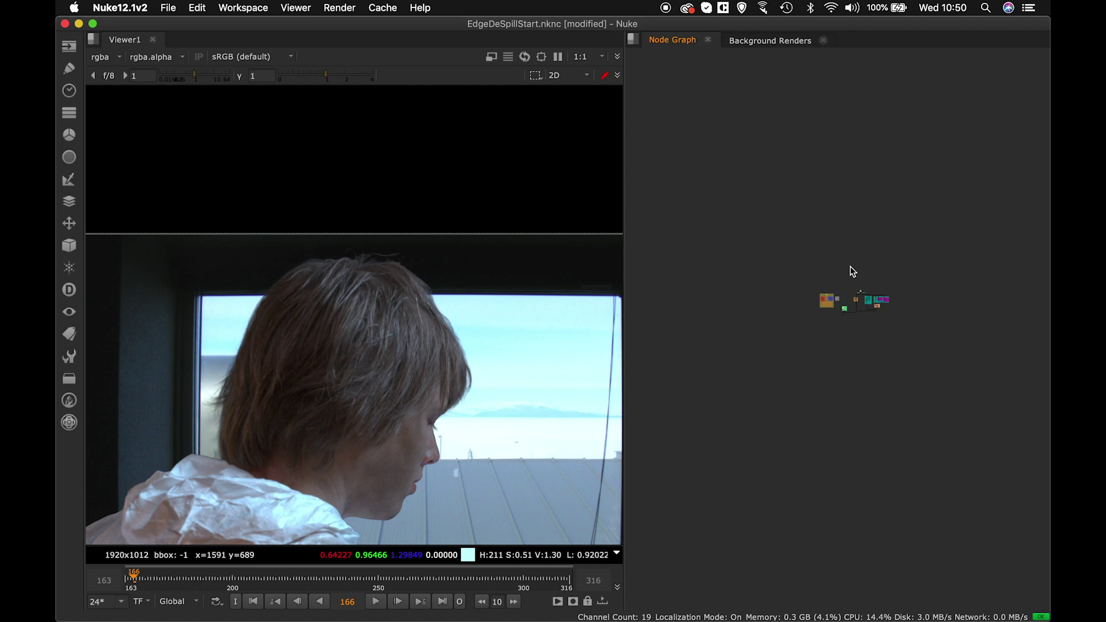
Add a Keylight node in the empty graph area beside the Core Despill backdrop.
{"action": "scroll", "coordinate": [853, 288], "scroll_direction": "up", "scroll_amount": 8}
{"action": "scroll", "coordinate": [798, 316], "scroll_direction": "up", "scroll_amount": 6}
{"action": "key", "text": "Tab"}
{"action": "type", "text": "key"}
{"action": "key", "text": "Return"}
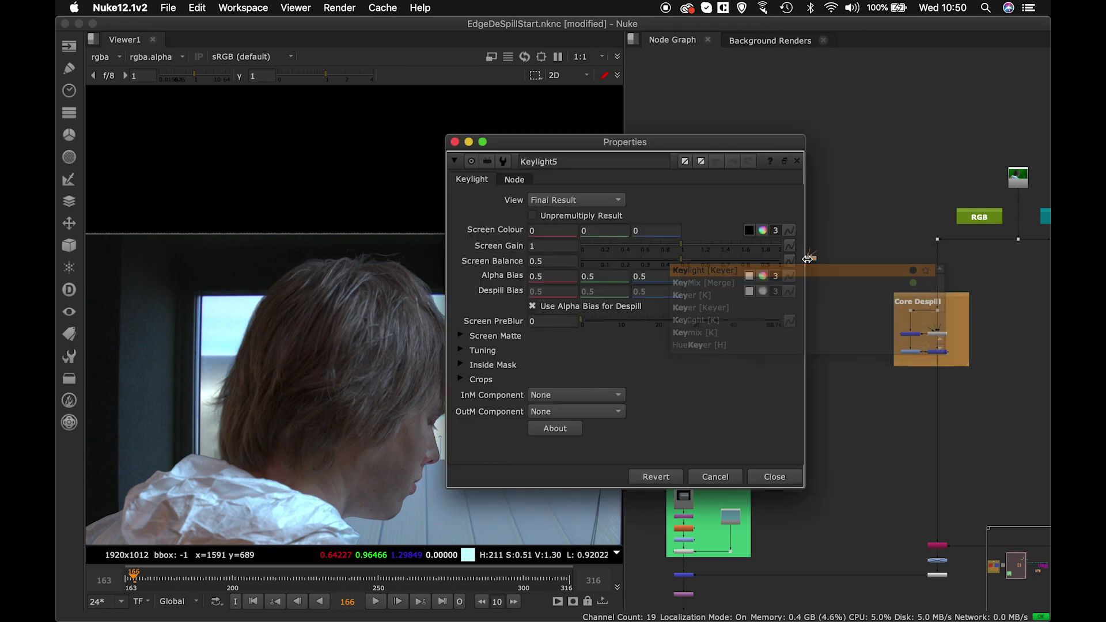
{"action": "left_click_drag", "start_coordinate": [805, 259], "coordinate": [857, 266]}
{"action": "scroll", "coordinate": [752, 320], "scroll_direction": "up", "scroll_amount": 6}
{"action": "scroll", "coordinate": [855, 271], "scroll_direction": "down", "scroll_amount": 10}
{"action": "scroll", "coordinate": [847, 274], "scroll_direction": "up", "scroll_amount": 10}
{"action": "middle_click_drag", "start_coordinate": [835, 211], "coordinate": [738, 248]}
{"action": "scroll", "coordinate": [791, 282], "scroll_direction": "down", "scroll_amount": 4}
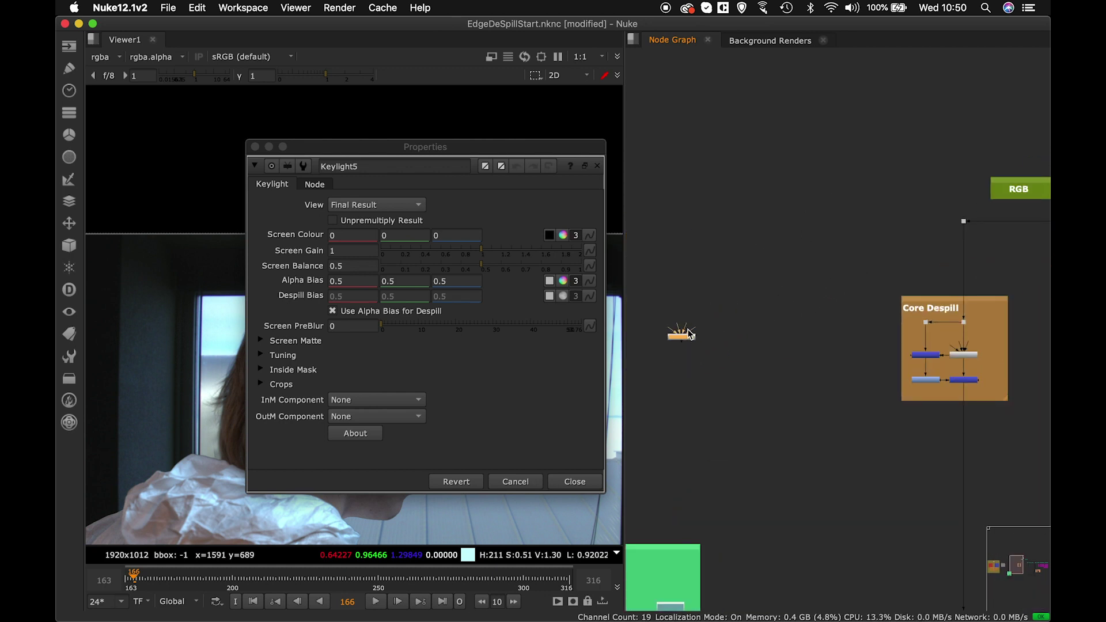
Connect the new Keylight's Source to the dot above Core Despill, route the wire through an elbow dot, and close the node's properties.
{"action": "left_click_drag", "start_coordinate": [846, 255], "coordinate": [963, 220]}
{"action": "left_click_drag", "start_coordinate": [827, 283], "coordinate": [686, 226], "text": "ctrl"}
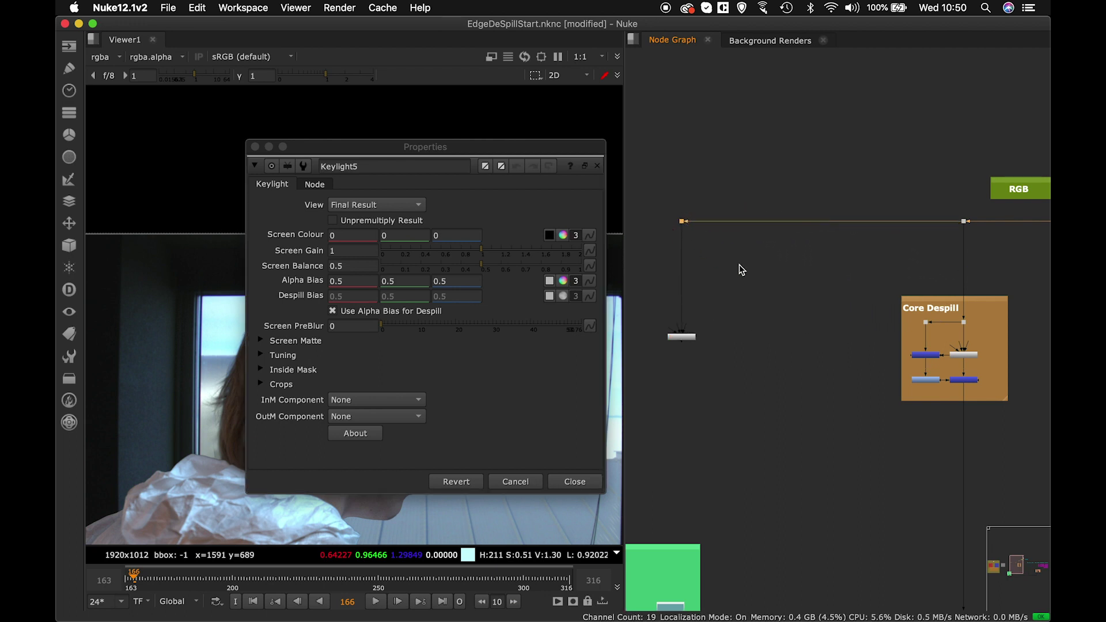
{"action": "left_click", "coordinate": [575, 482]}
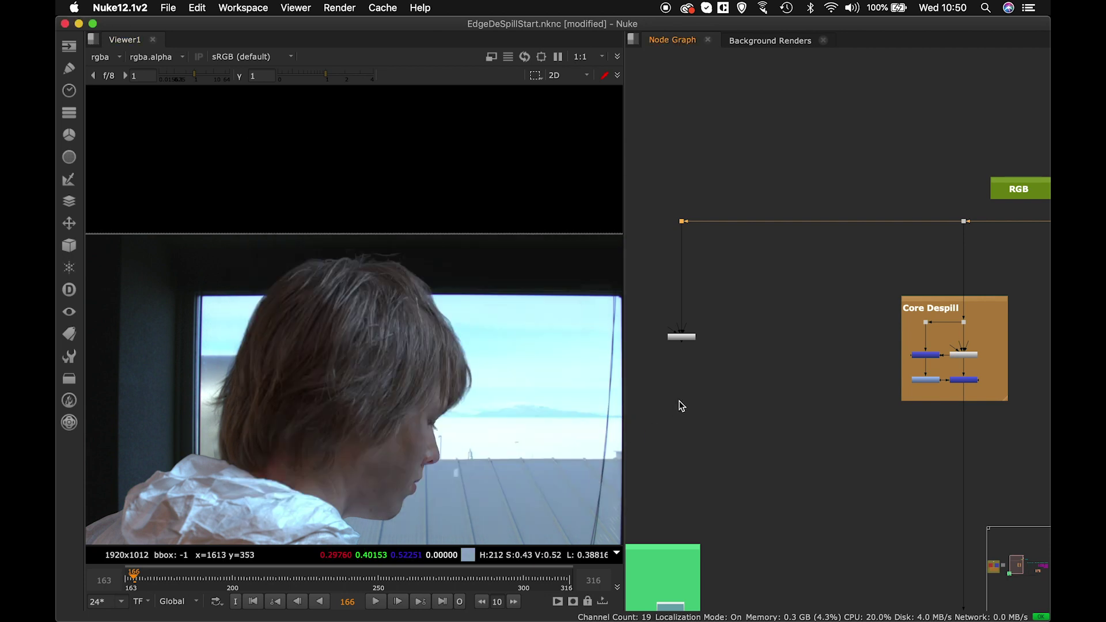
View the new Keylight node and set the green value of its Screen Colour to 1.
{"action": "left_click", "coordinate": [685, 340]}
{"action": "key", "text": "1"}
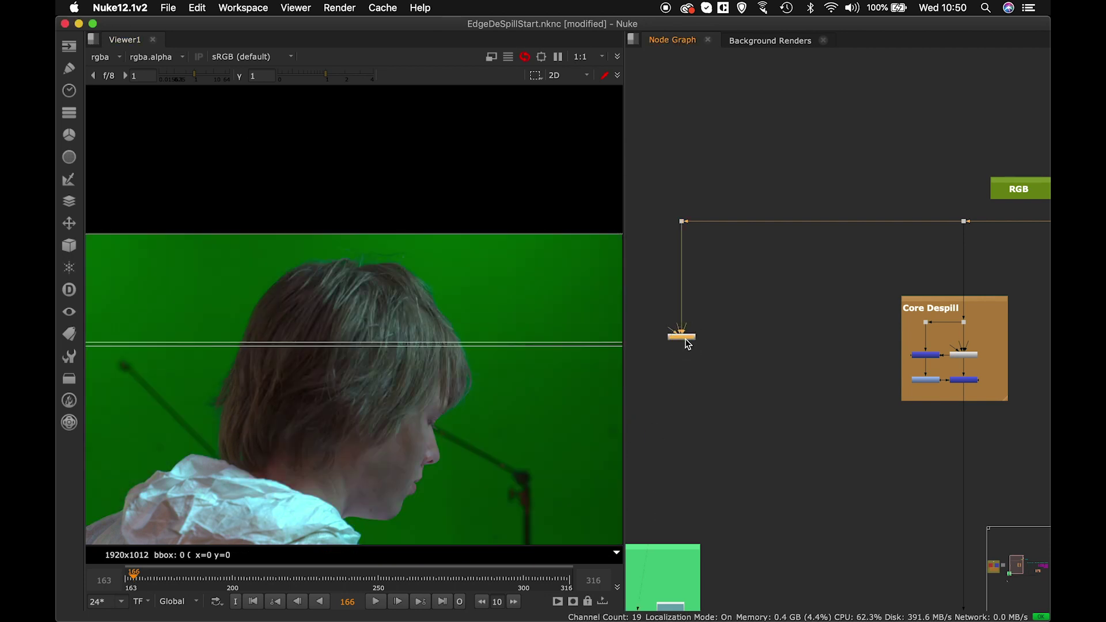
{"action": "double_click", "coordinate": [686, 340]}
{"action": "left_click_drag", "start_coordinate": [426, 146], "coordinate": [746, 127]}
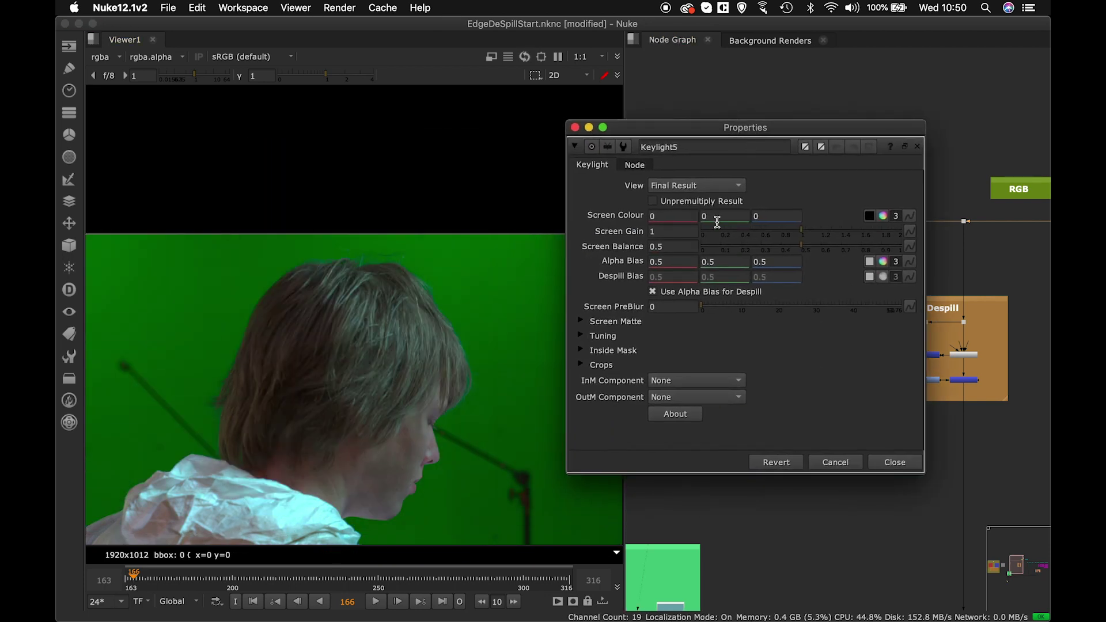
{"action": "type", "text": "-1"}
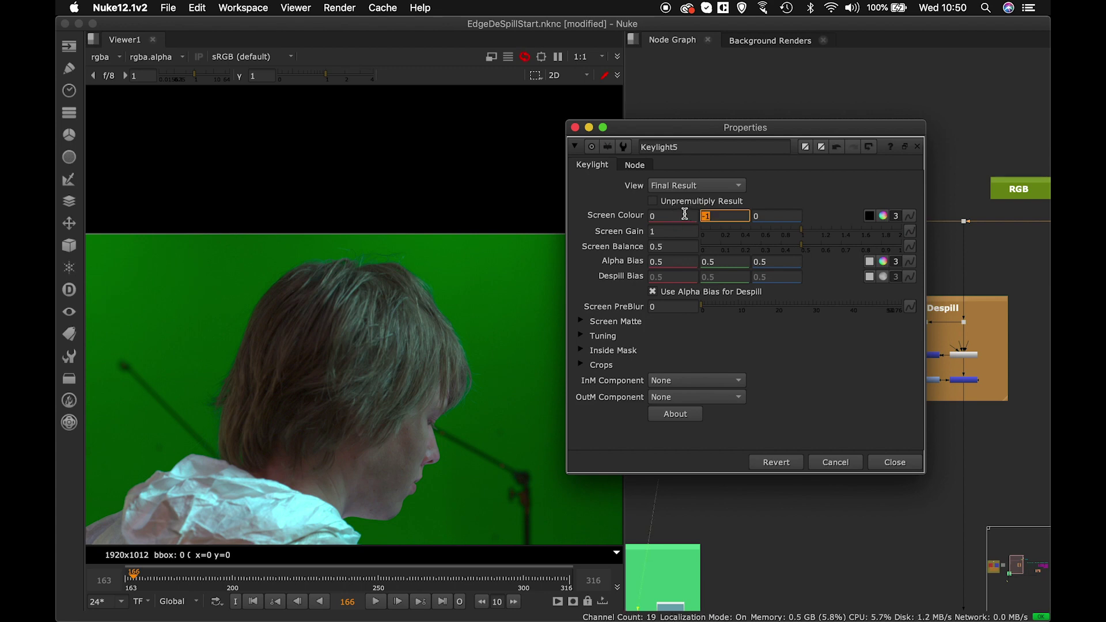
{"action": "key", "text": "Return"}
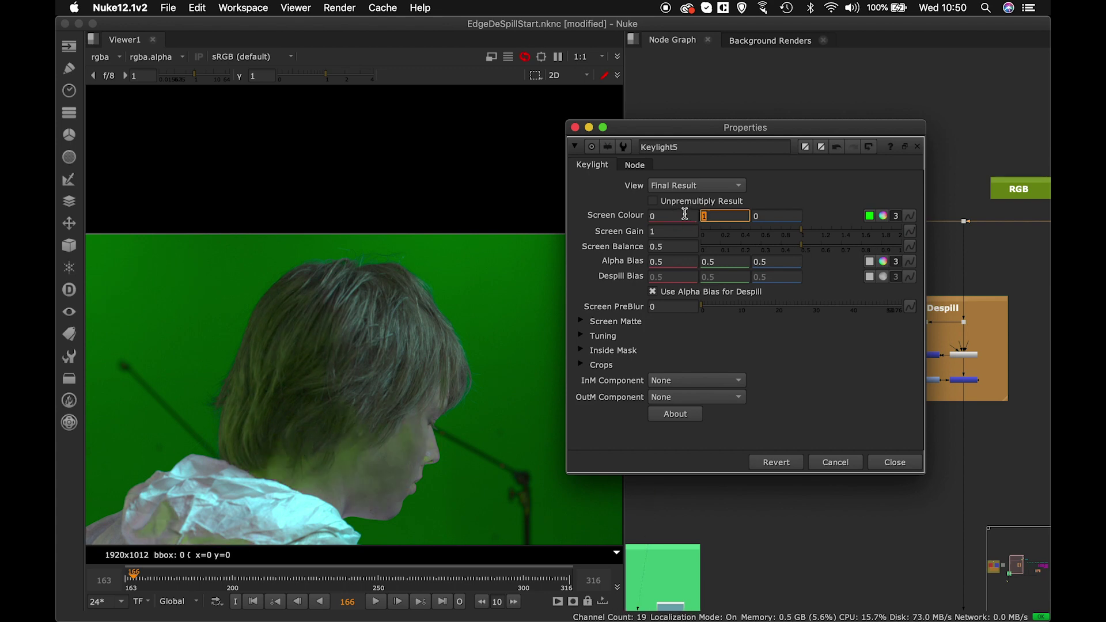
{"action": "middle_click_drag", "start_coordinate": [400, 262], "coordinate": [417, 236]}
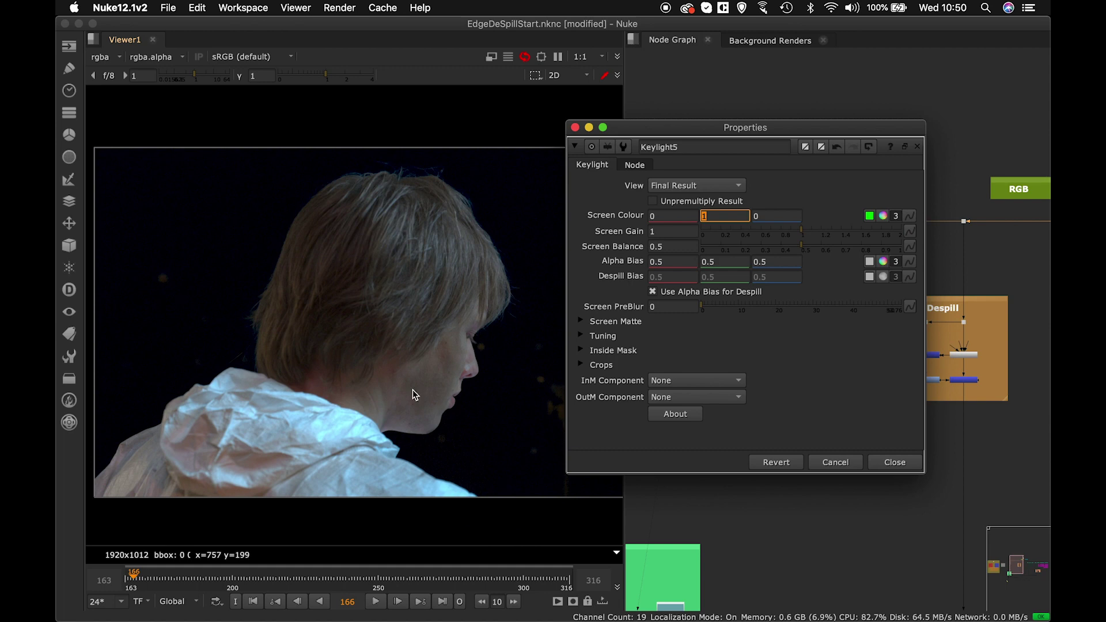
{"action": "left_click", "coordinate": [916, 467]}
Select the Keylight node with its elbow dot and shift both slightly farther from the Core Despill backdrop.
{"action": "middle_click_drag", "start_coordinate": [796, 415], "coordinate": [860, 315]}
{"action": "middle_click_drag", "start_coordinate": [790, 495], "coordinate": [830, 338]}
{"action": "mouse_move", "coordinate": [809, 402]}
{"action": "middle_mouse_down"}
{"action": "mouse_move", "coordinate": [786, 405]}
{"action": "mouse_move", "coordinate": [770, 435]}
{"action": "middle_mouse_up"}
{"action": "middle_click_drag", "start_coordinate": [728, 253], "coordinate": [703, 349]}
{"action": "mouse_move", "coordinate": [755, 247]}
{"action": "left_mouse_down"}
{"action": "mouse_move", "coordinate": [736, 228]}
{"action": "mouse_move", "coordinate": [672, 83]}
{"action": "left_mouse_up"}
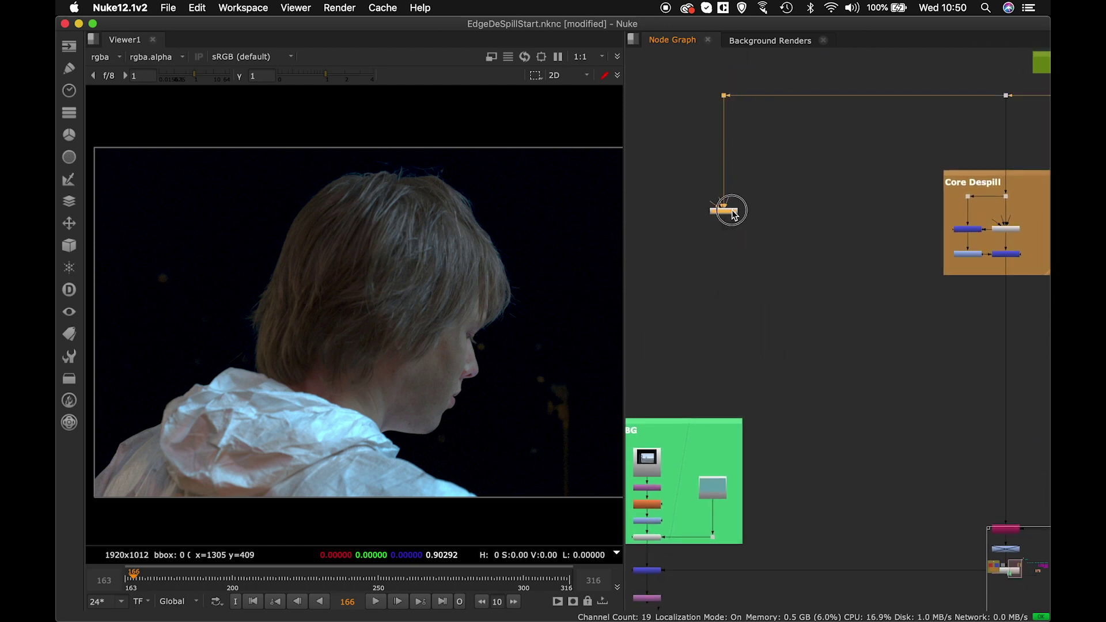
{"action": "left_click_drag", "start_coordinate": [732, 214], "coordinate": [717, 215]}
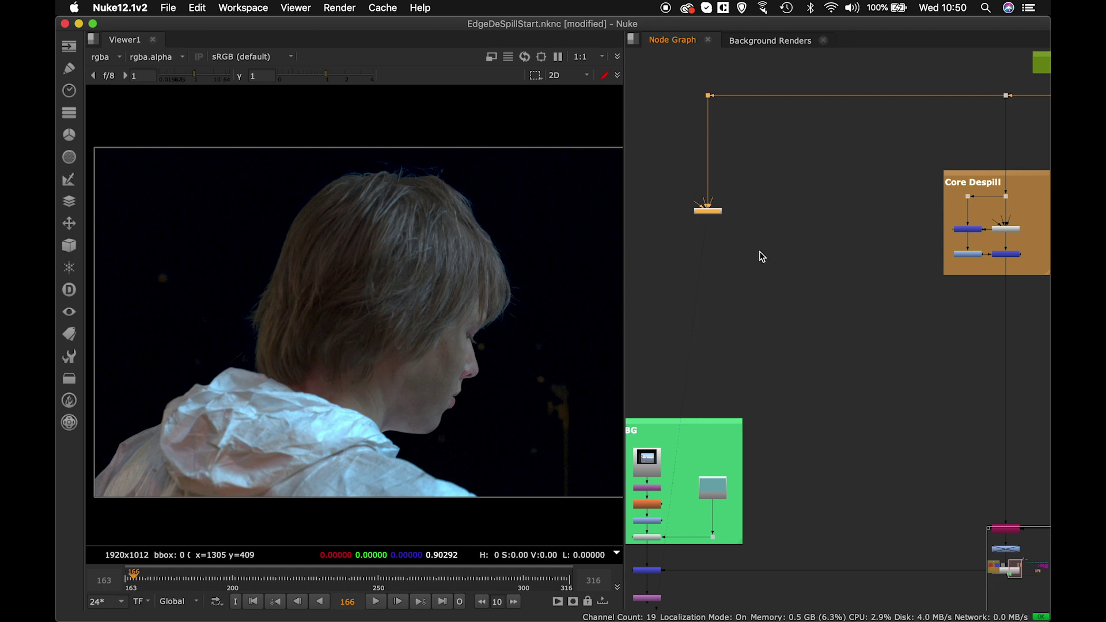
Reroute the main branch wire leaving Core Despill so that the magenta node below it takes its input from the new Keylight.
{"action": "scroll", "coordinate": [769, 244], "scroll_direction": "down", "scroll_amount": 2}
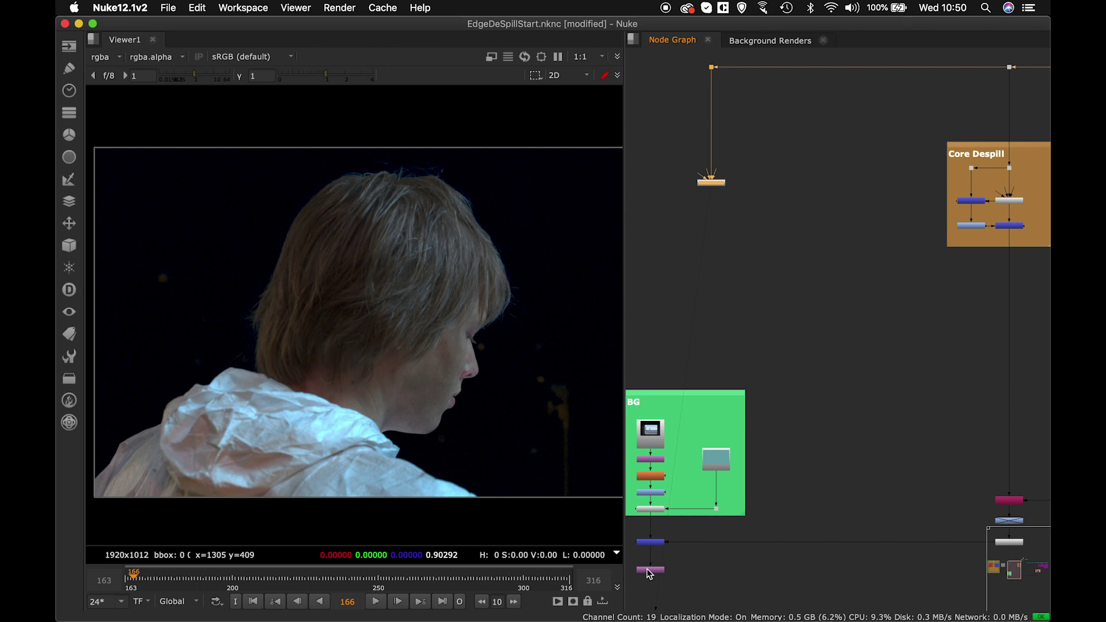
{"action": "middle_click_drag", "start_coordinate": [903, 330], "coordinate": [810, 340]}
{"action": "middle_click_drag", "start_coordinate": [905, 266], "coordinate": [935, 292]}
{"action": "middle_click", "coordinate": [934, 310]}
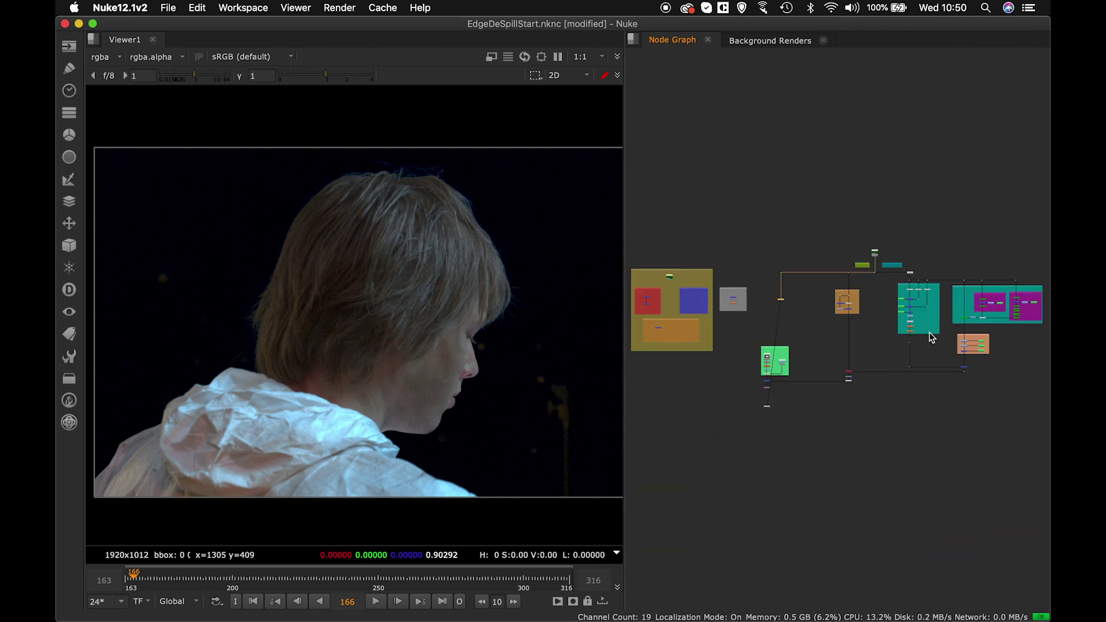
{"action": "scroll", "coordinate": [892, 330], "scroll_direction": "up", "scroll_amount": 6}
{"action": "middle_click_drag", "start_coordinate": [828, 326], "coordinate": [1045, 396]}
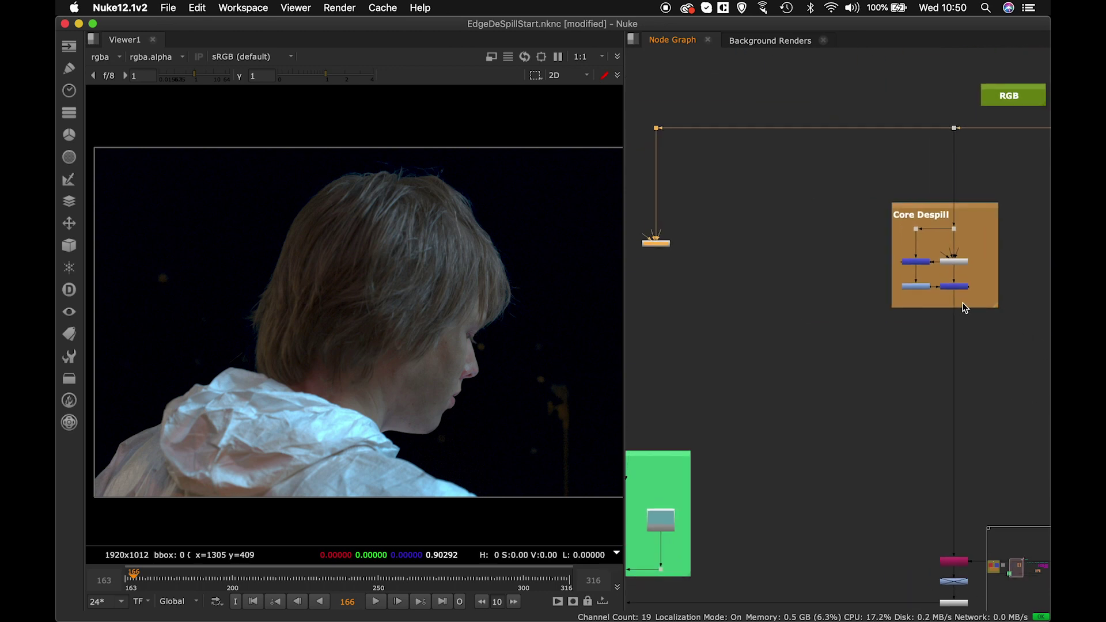
{"action": "left_click_drag", "start_coordinate": [953, 305], "coordinate": [739, 240]}
View the magenta node below Core Despill and check its alpha channel before returning to the colour view.
{"action": "scroll", "coordinate": [691, 256], "scroll_direction": "left", "scroll_amount": 3}
{"action": "middle_click_drag", "start_coordinate": [840, 384], "coordinate": [883, 192]}
{"action": "middle_click_drag", "start_coordinate": [971, 375], "coordinate": [818, 394]}
{"action": "left_click", "coordinate": [895, 383]}
{"action": "key", "text": "1"}
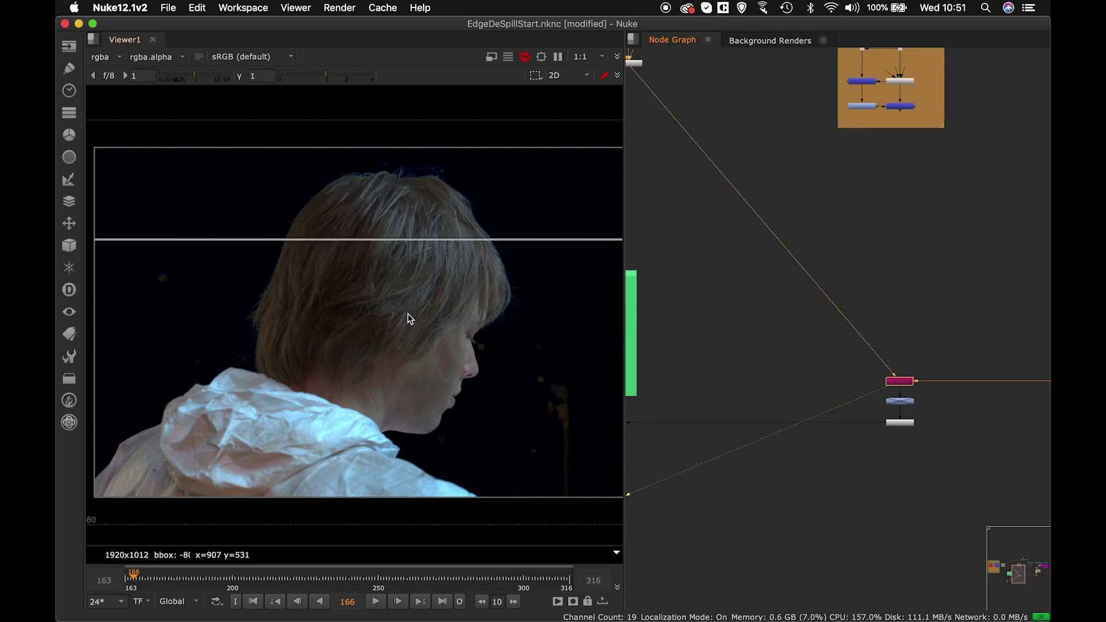
{"action": "key", "text": "a"}
{"action": "left_click", "coordinate": [407, 314]}
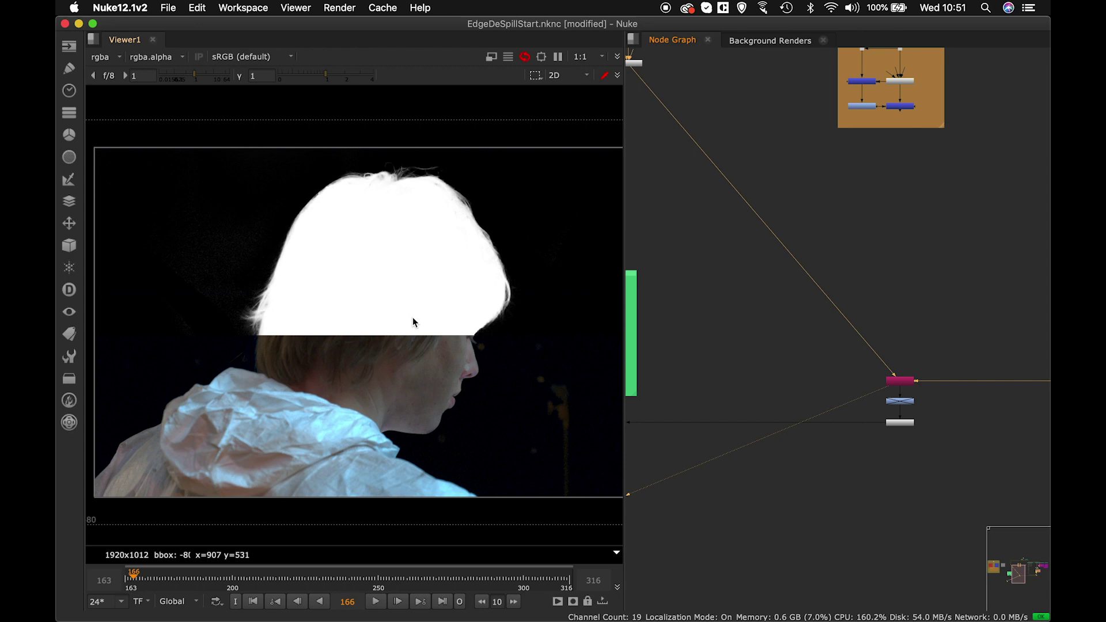
{"action": "key", "text": "a"}
View the last node below the BG backdrop and examine the hair edges in the composite with the new Keylight.
{"action": "scroll", "coordinate": [760, 277], "scroll_direction": "up", "scroll_amount": 6}
{"action": "scroll", "coordinate": [797, 299], "scroll_direction": "left", "scroll_amount": 4}
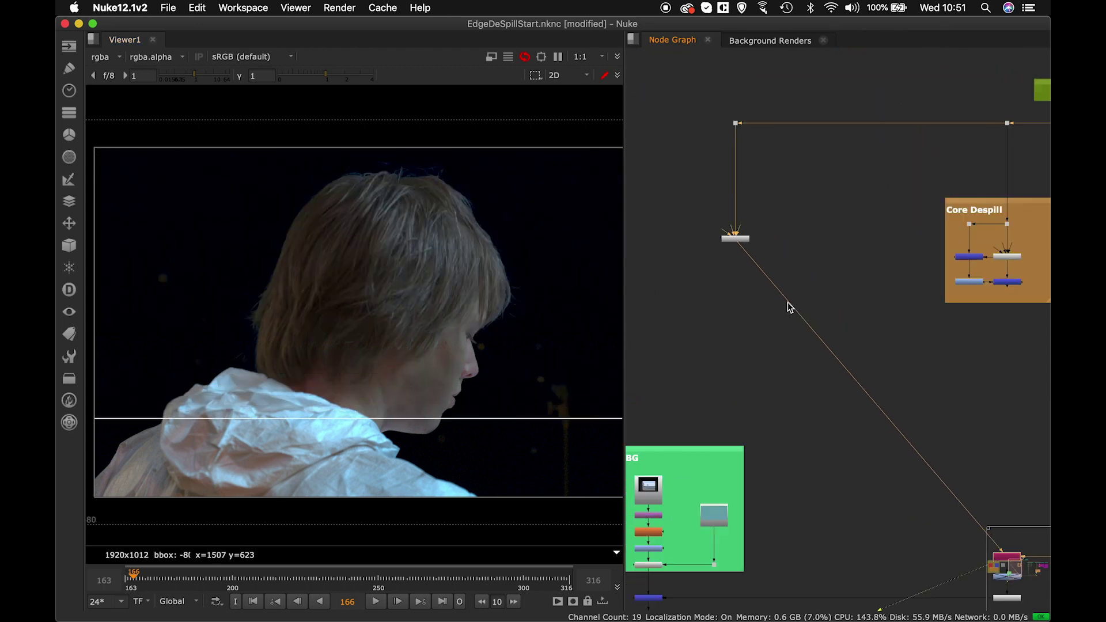
{"action": "scroll", "coordinate": [757, 282], "scroll_direction": "down", "scroll_amount": 5}
{"action": "scroll", "coordinate": [758, 282], "scroll_direction": "left", "scroll_amount": 3}
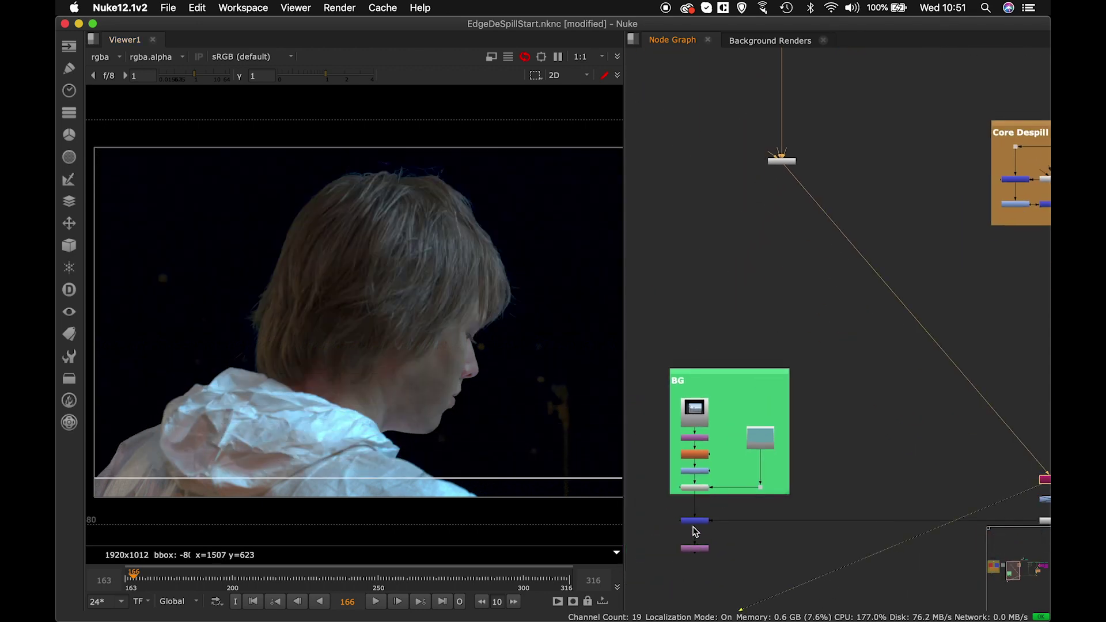
{"action": "left_click", "coordinate": [700, 550]}
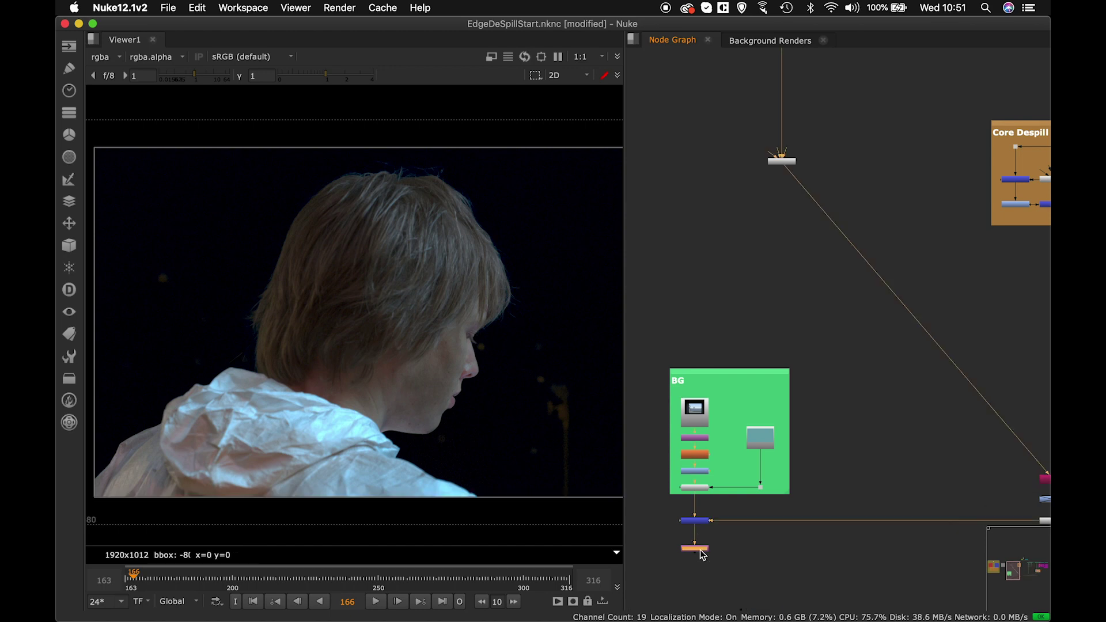
{"action": "key", "text": "1"}
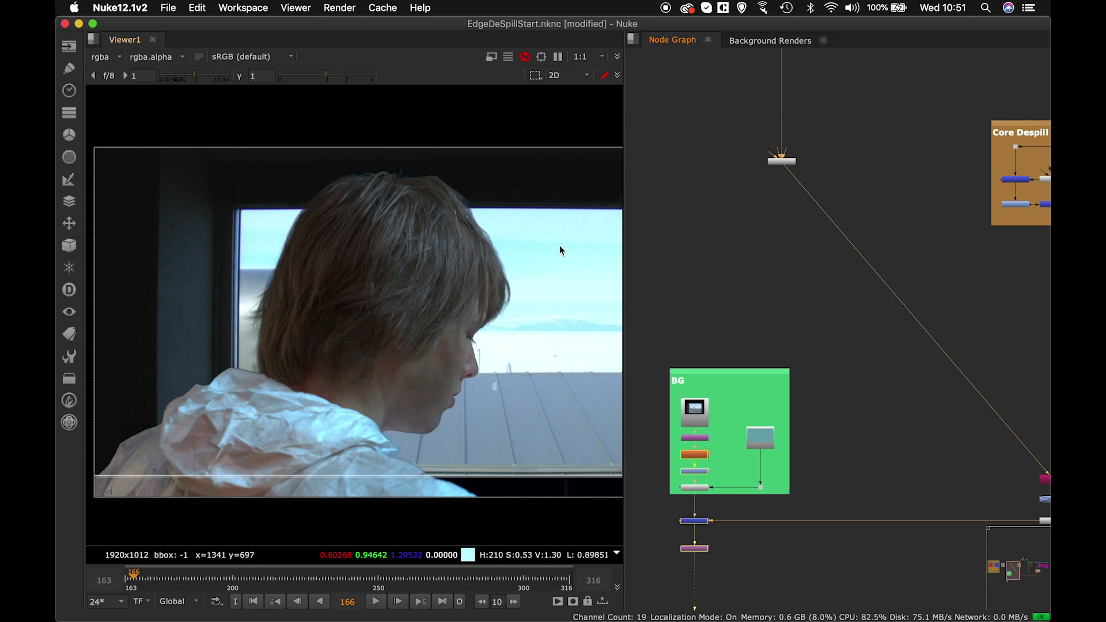
{"action": "middle_click_drag", "start_coordinate": [620, 280], "coordinate": [564, 275]}
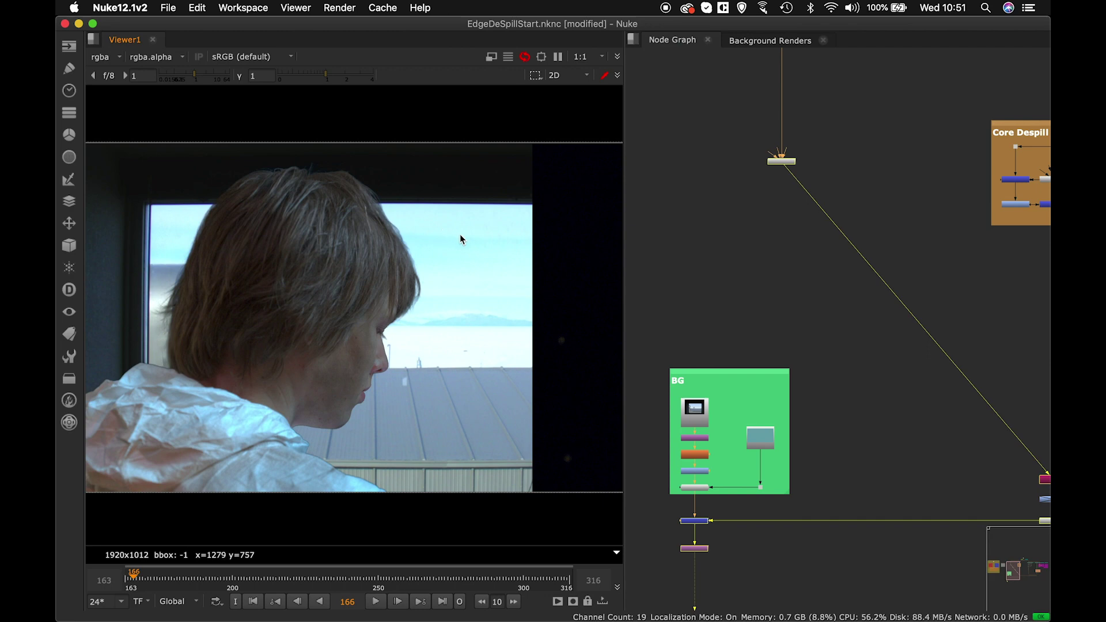
{"action": "middle_click_drag", "start_coordinate": [417, 286], "coordinate": [489, 302]}
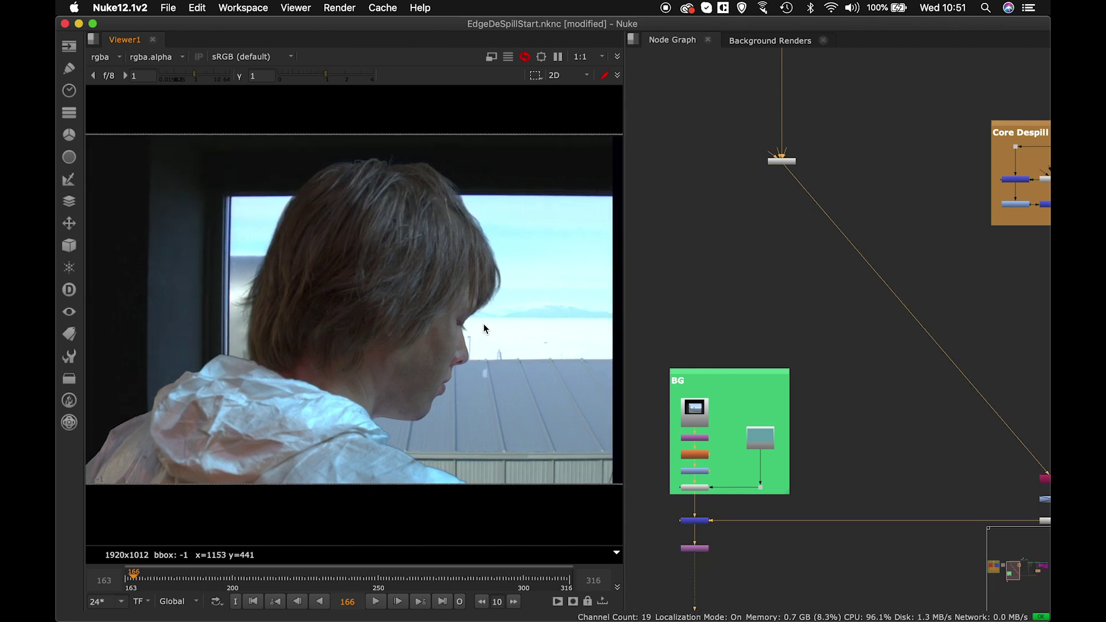
View the new Keylight's result on its own and fit the whole frame in the viewer.
{"action": "left_click", "coordinate": [789, 164]}
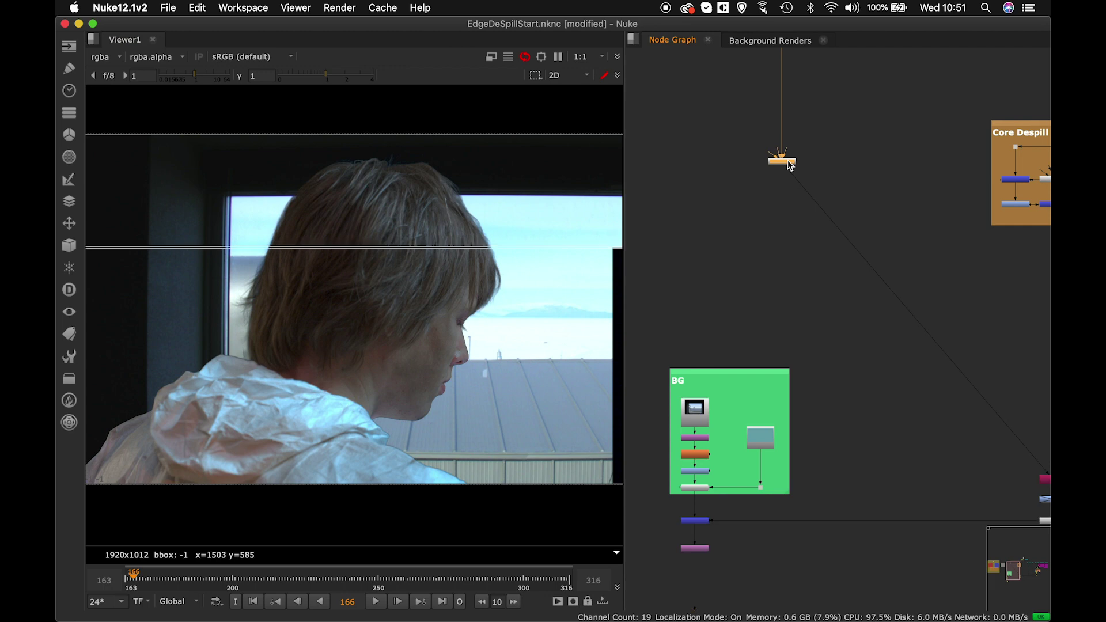
{"action": "key", "text": "1"}
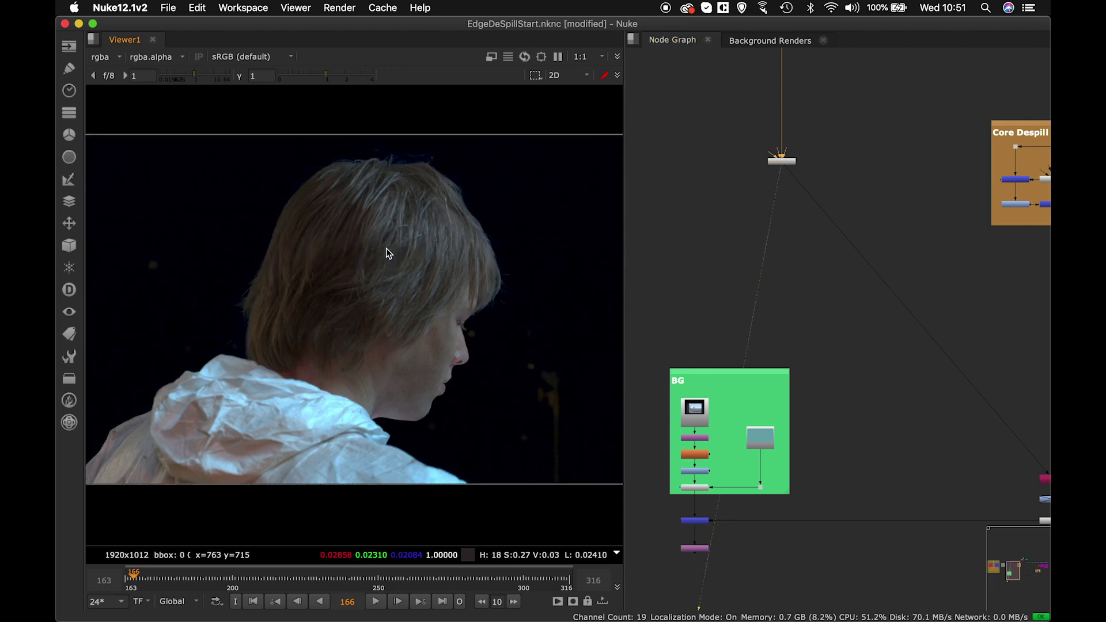
{"action": "key", "text": "f"}
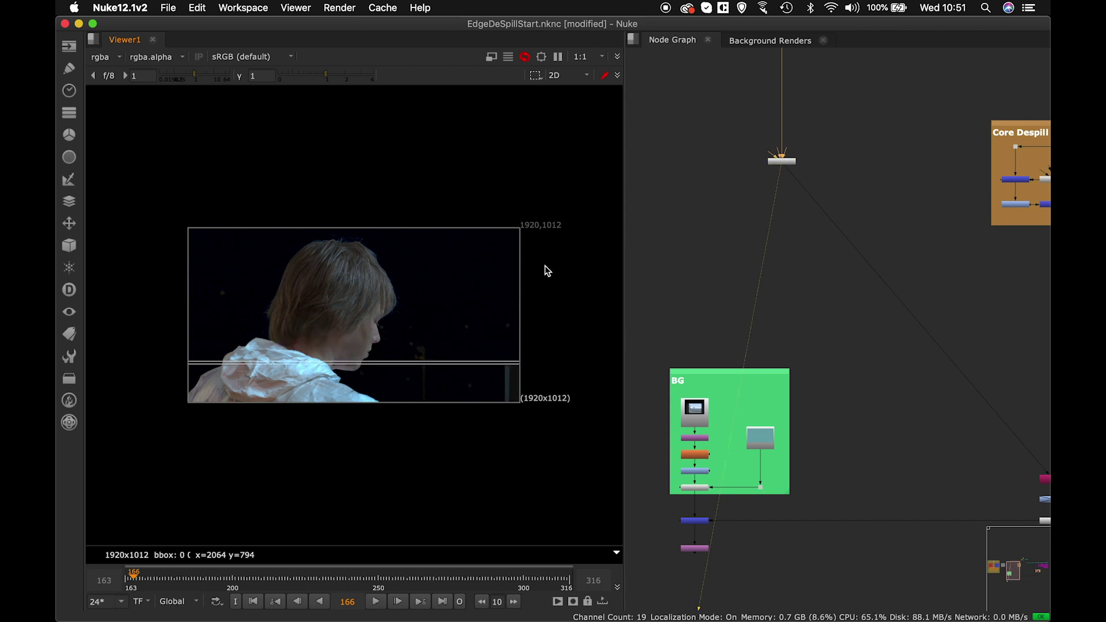
{"action": "scroll", "coordinate": [546, 266], "scroll_direction": "up", "scroll_amount": 1}
{"action": "middle_click_drag", "start_coordinate": [502, 275], "coordinate": [533, 265]}
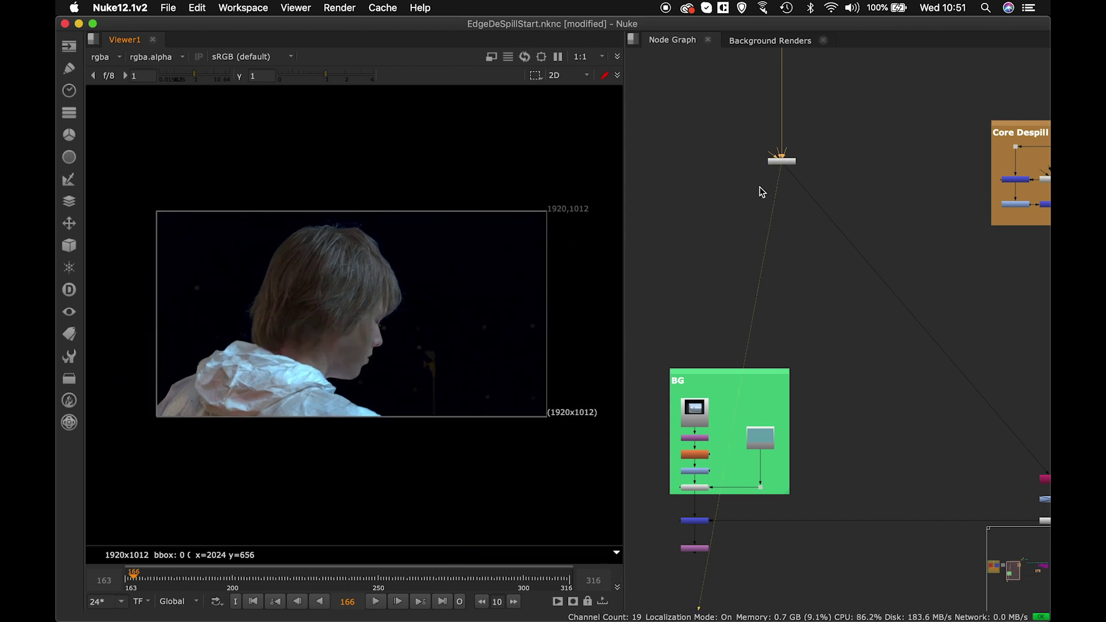
Open the properties of the new Keylight and move the panel clear of the viewer.
{"action": "scroll", "coordinate": [762, 193], "scroll_direction": "up", "scroll_amount": 4}
{"action": "middle_click_drag", "start_coordinate": [768, 106], "coordinate": [748, 295]}
{"action": "middle_click_drag", "start_coordinate": [792, 323], "coordinate": [798, 298]}
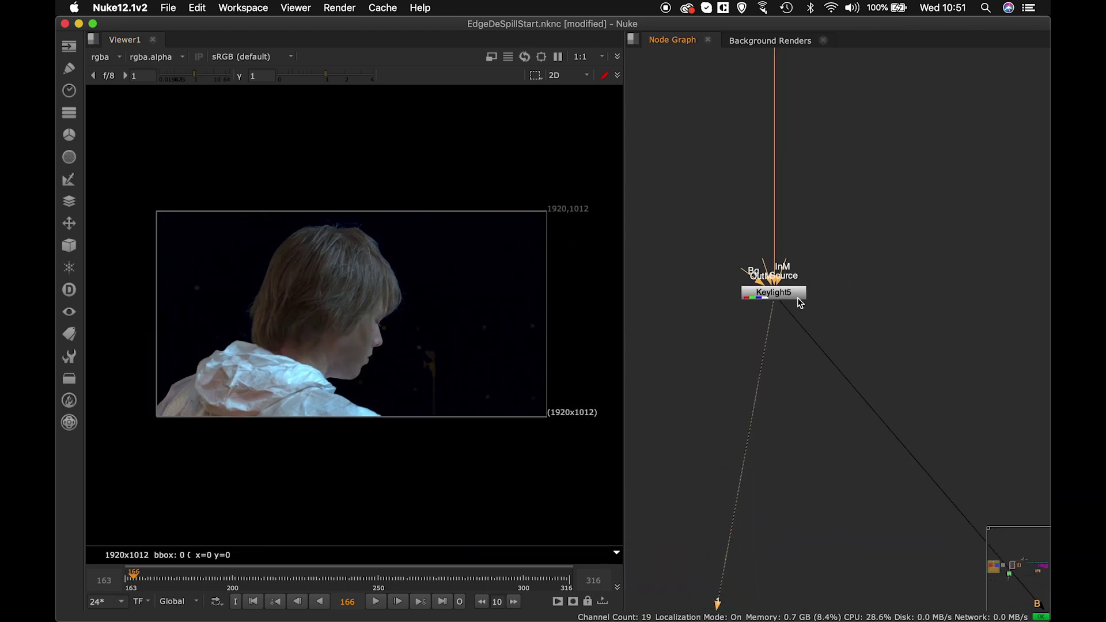
{"action": "double_click", "coordinate": [789, 293]}
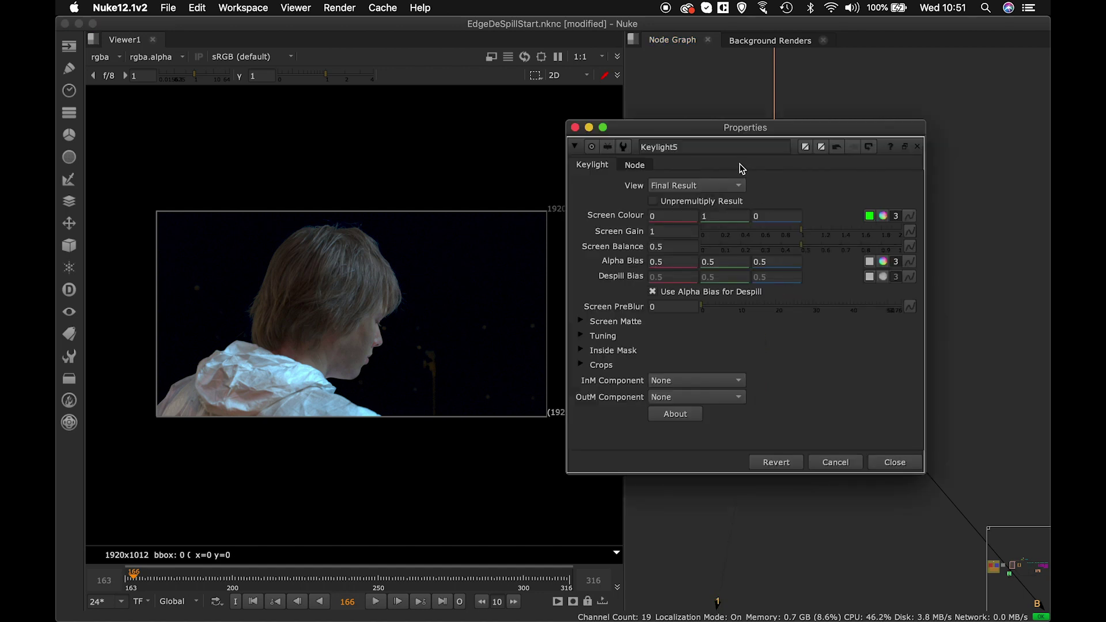
{"action": "left_click_drag", "start_coordinate": [731, 128], "coordinate": [872, 125]}
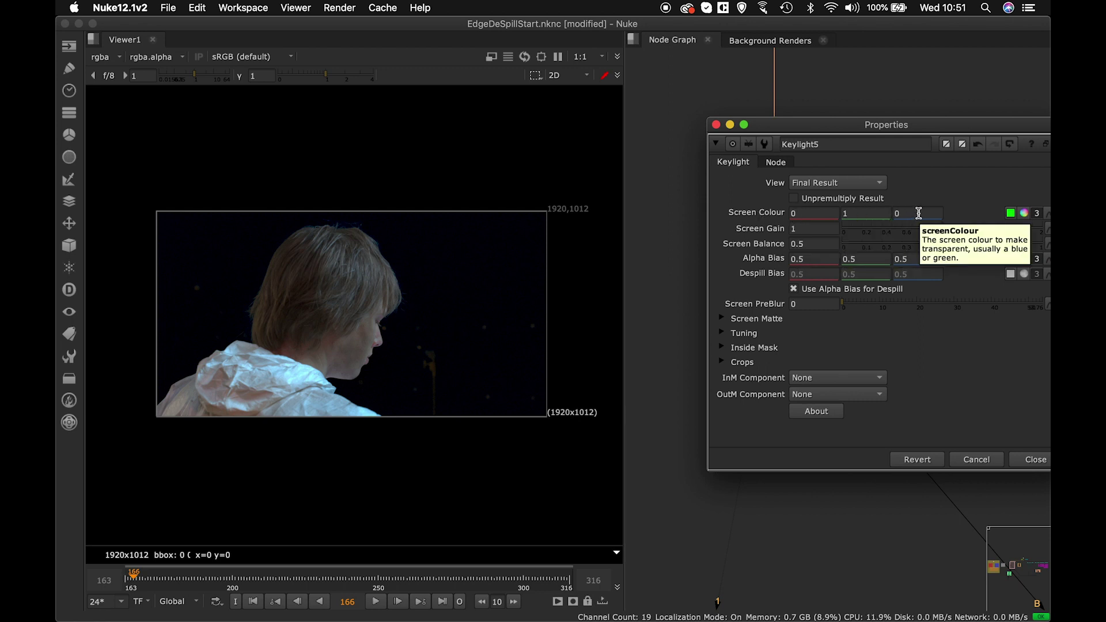
Lower the red value of the Keylight's Screen Colour to -11.6.
{"action": "left_click_drag", "start_coordinate": [810, 217], "coordinate": [791, 214]}
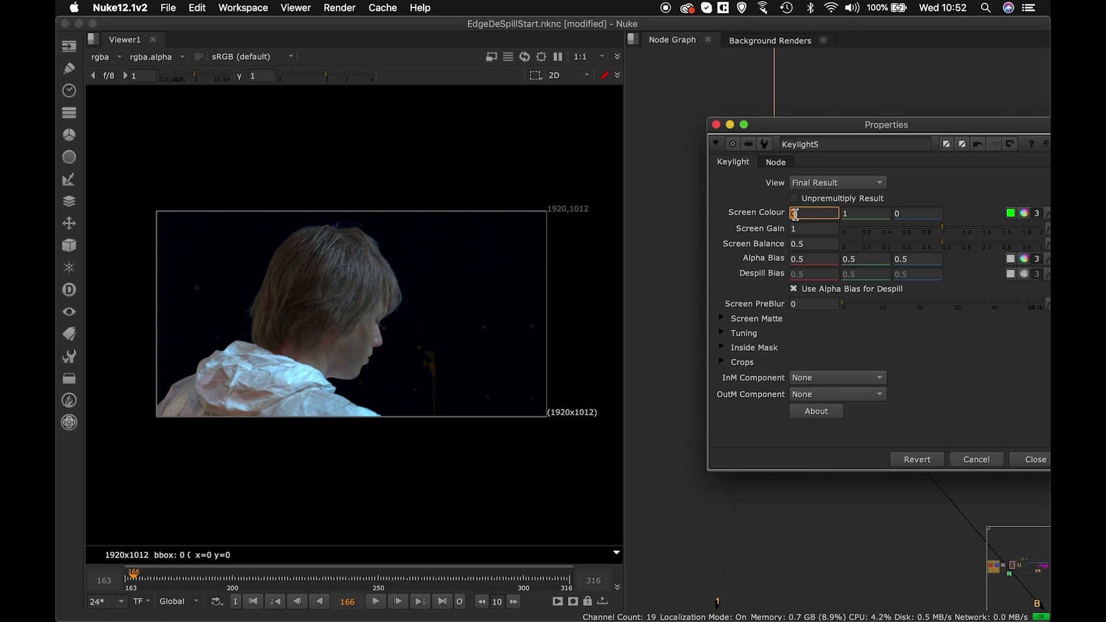
{"action": "key", "text": "Return"}
{"action": "type", "text": ".2"}
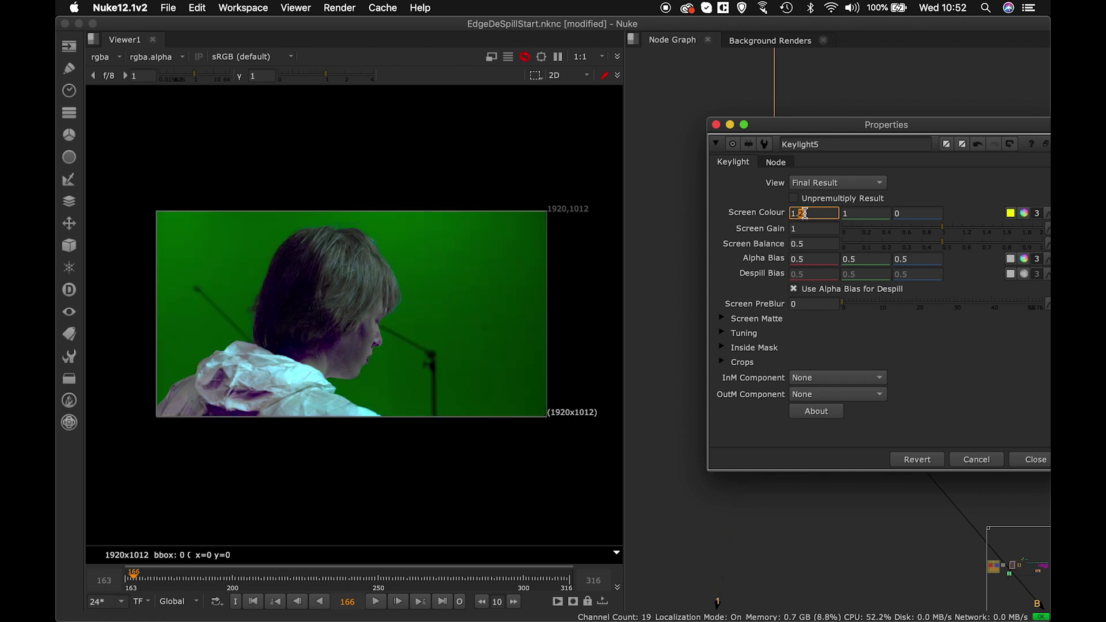
{"action": "key", "text": "Down"}
{"action": "key", "text": "Down"}
{"action": "key", "text": "Down"}
{"action": "type", "text": "0"}
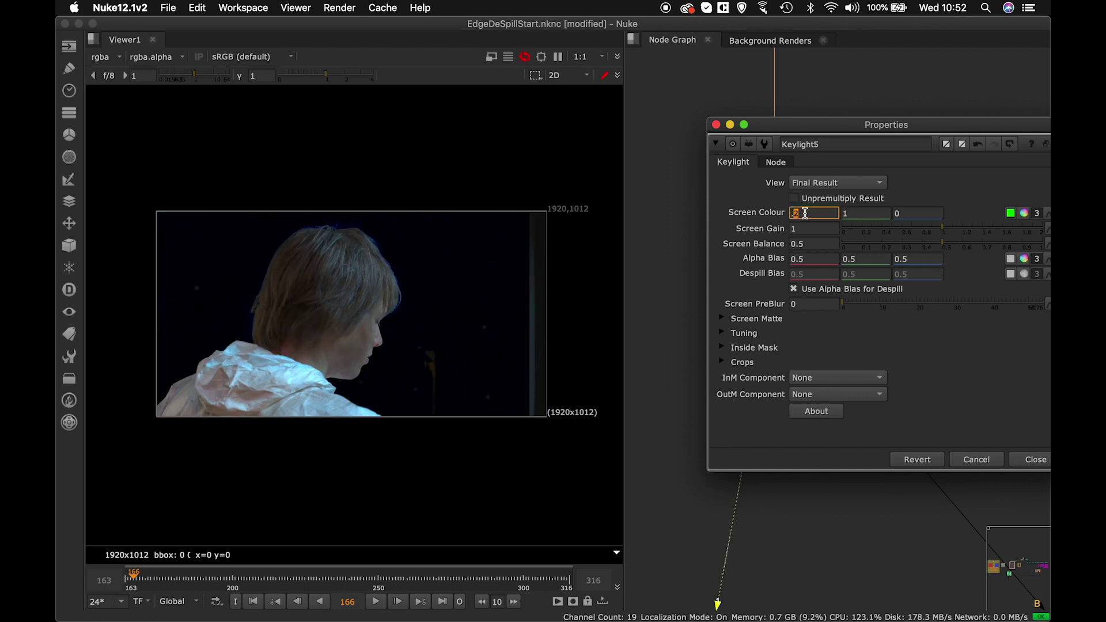
{"action": "key", "text": "Return"}
{"action": "key", "text": "Down"}
{"action": "key", "text": "Down"}
{"action": "key", "text": "Down"}
{"action": "key", "text": "Down"}
{"action": "key", "text": "Down"}
{"action": "key", "text": "Down"}
{"action": "key", "text": "Down"}
{"action": "key", "text": "Down"}
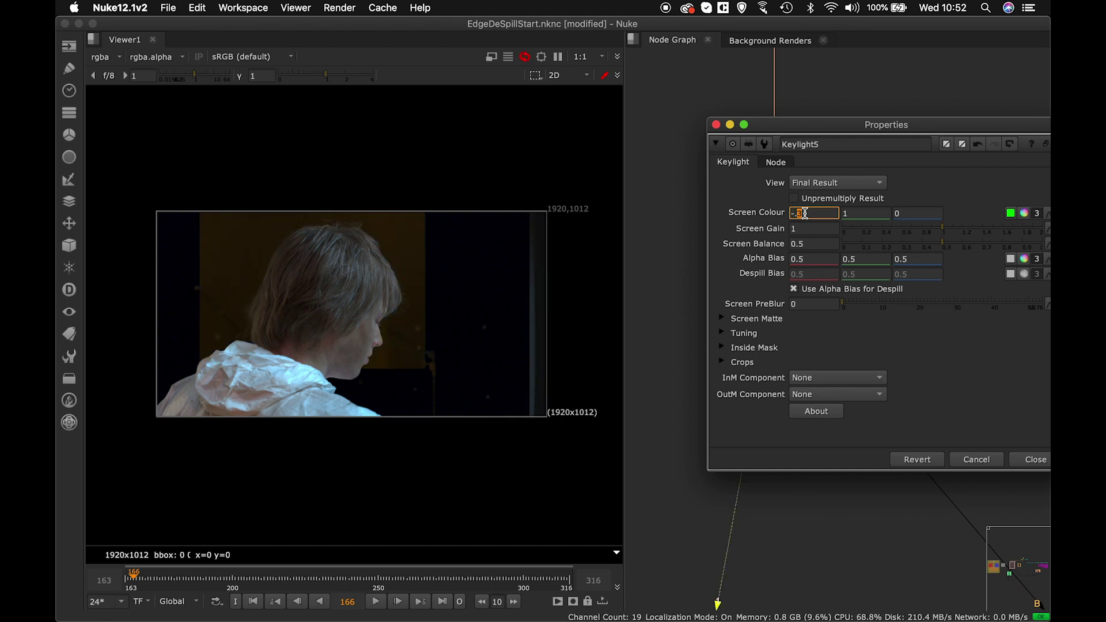
{"action": "key", "text": "Down"}
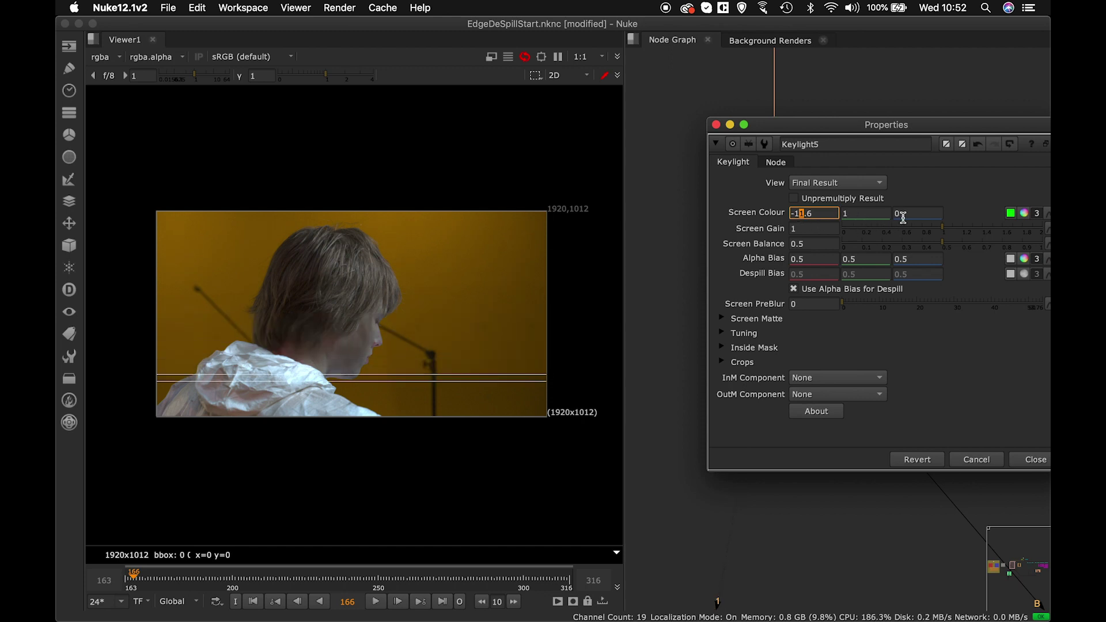
Lower the blue value of the Keylight's Screen Colour to -13.
{"action": "left_click", "coordinate": [905, 214]}
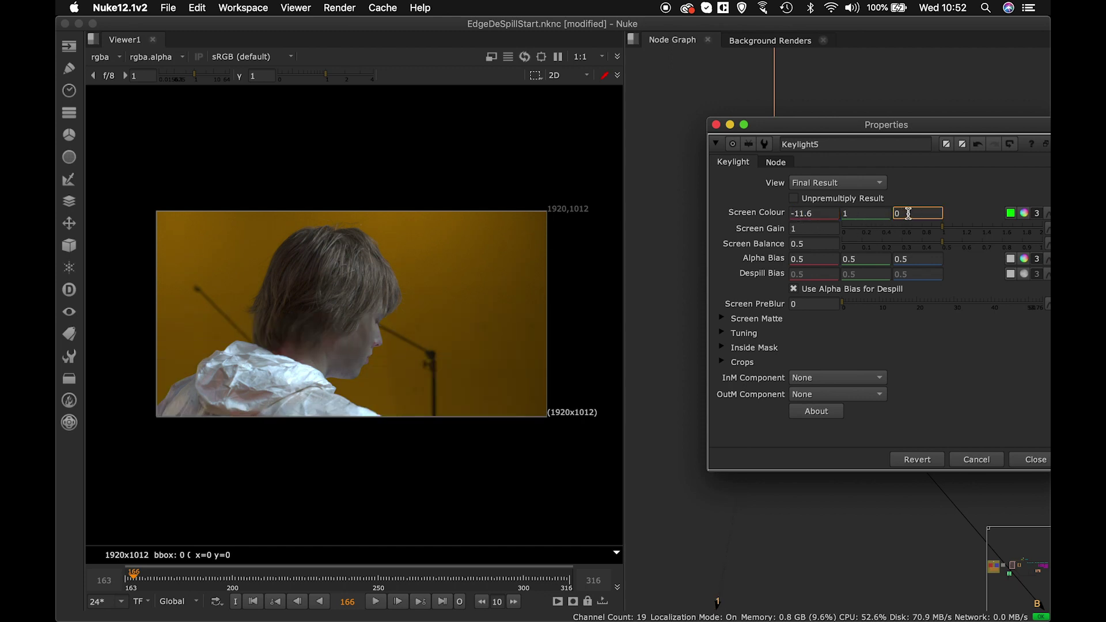
{"action": "left_click_drag", "start_coordinate": [893, 213], "coordinate": [902, 214]}
{"action": "type", "text": "-2"}
{"action": "key", "text": "Return"}
{"action": "key", "text": "Down"}
{"action": "key", "text": "Down"}
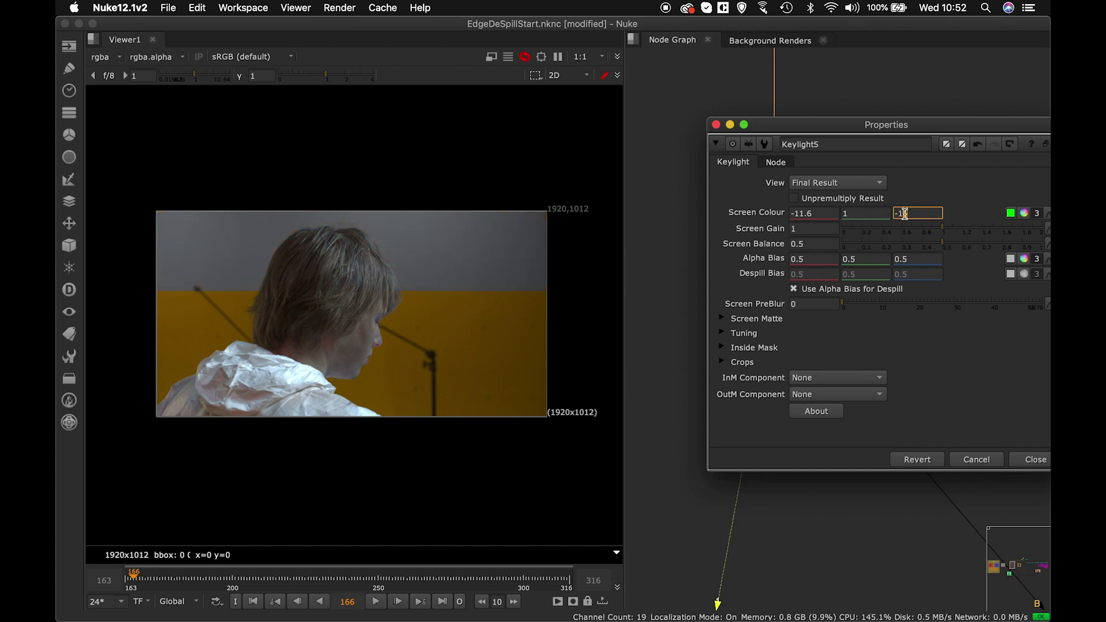
{"action": "key", "text": "Down"}
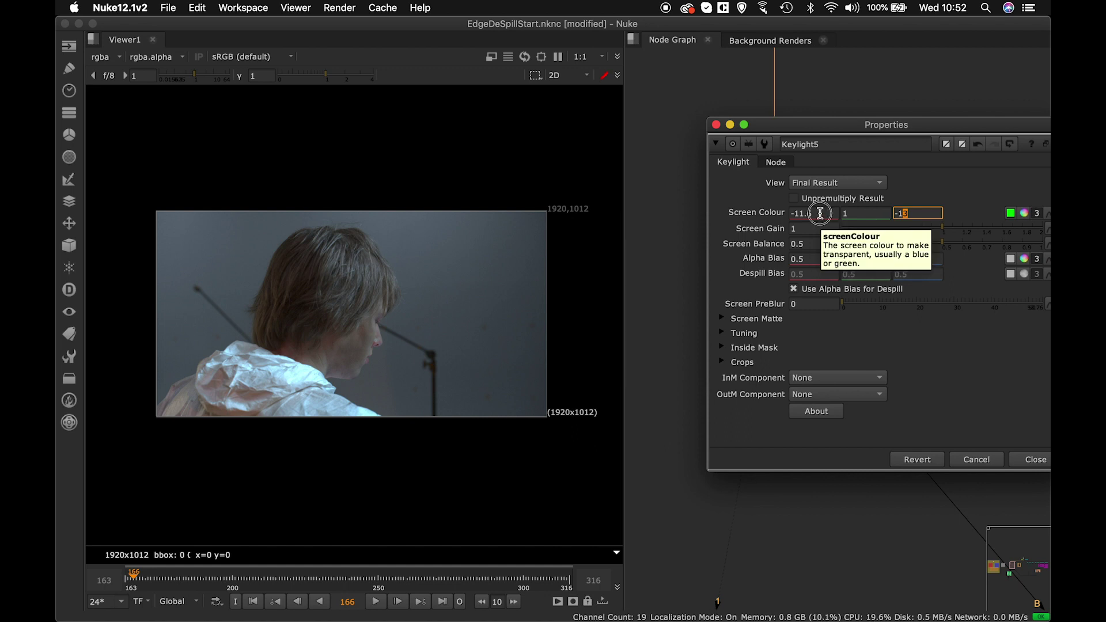
Set the Keylight's Screen Colour to -11.3 in red and -20.42 in blue, and close its properties.
{"action": "left_click_drag", "start_coordinate": [819, 214], "coordinate": [791, 213]}
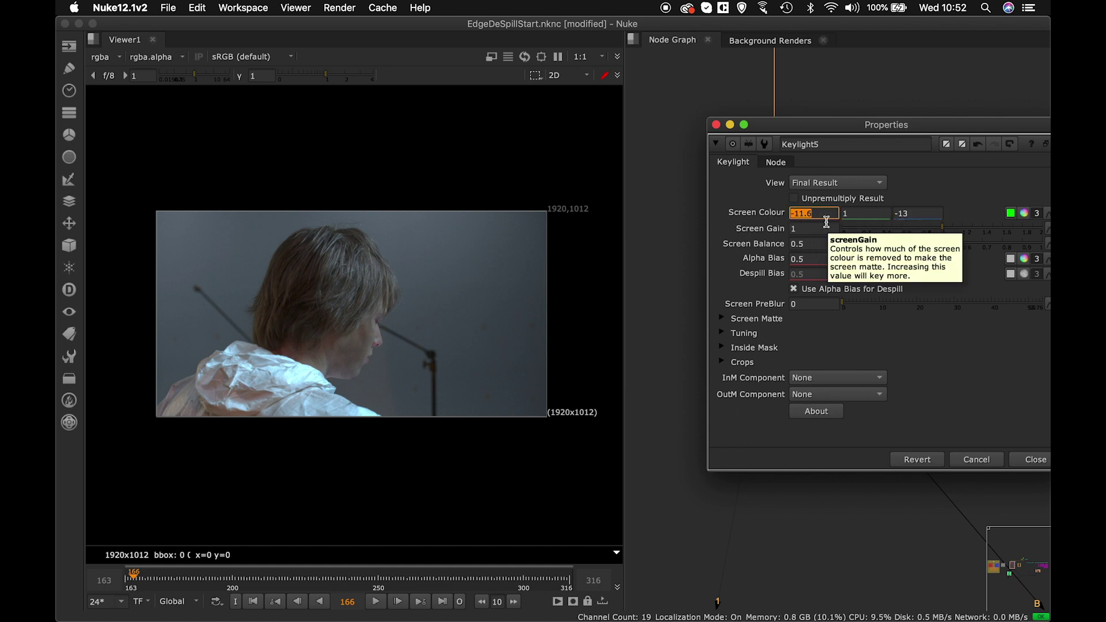
{"action": "type", "text": "-"}
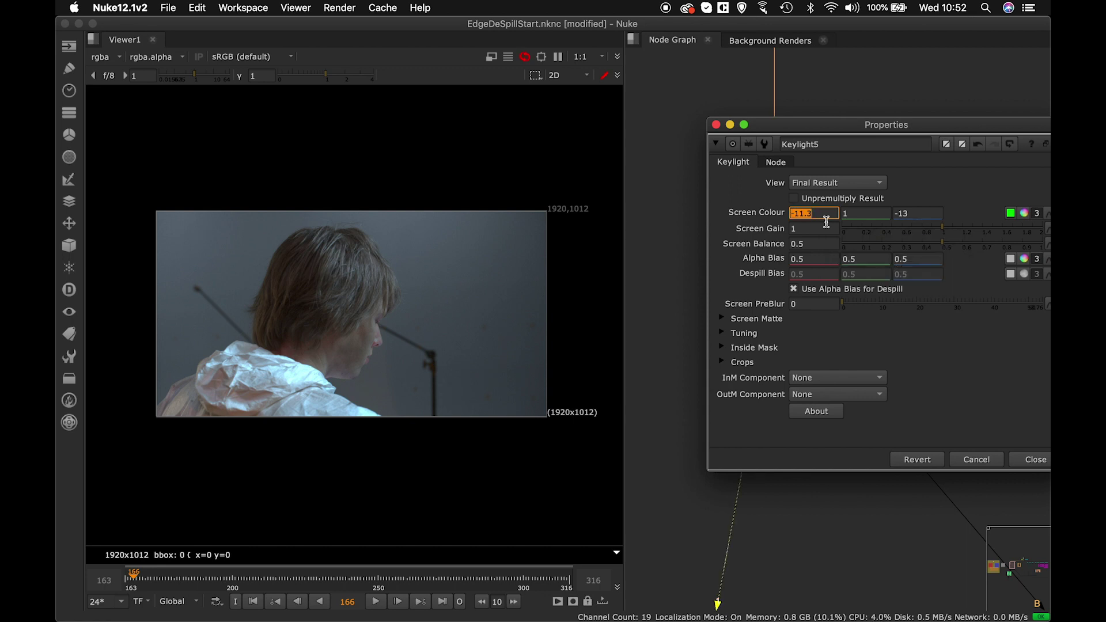
{"action": "left_click", "coordinate": [863, 215]}
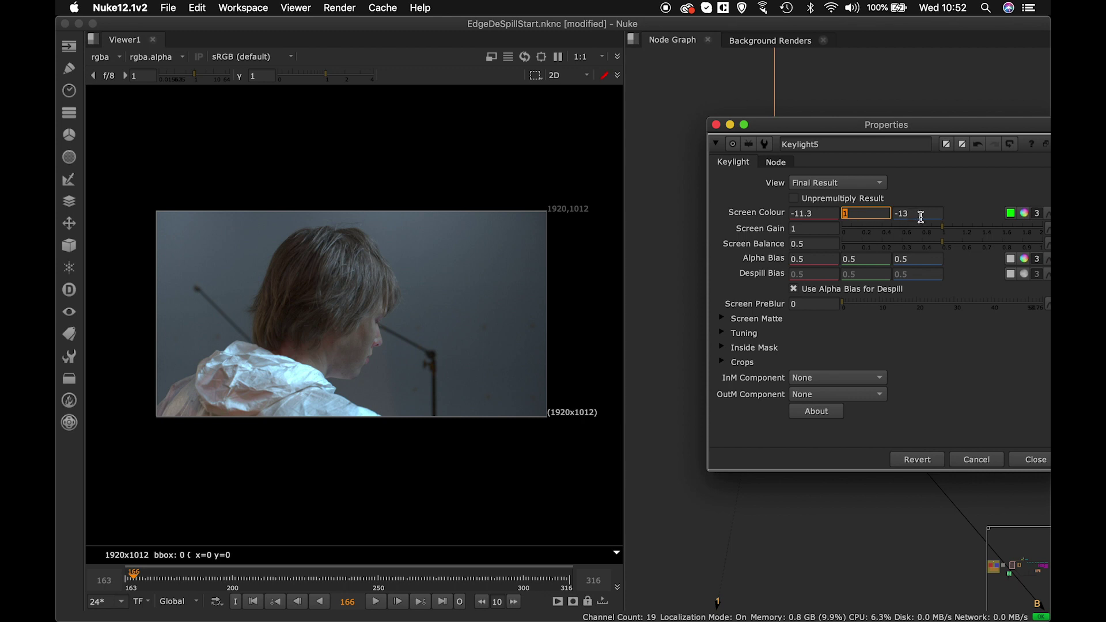
{"action": "left_click", "coordinate": [890, 215]}
{"action": "type", "text": "-20.42"}
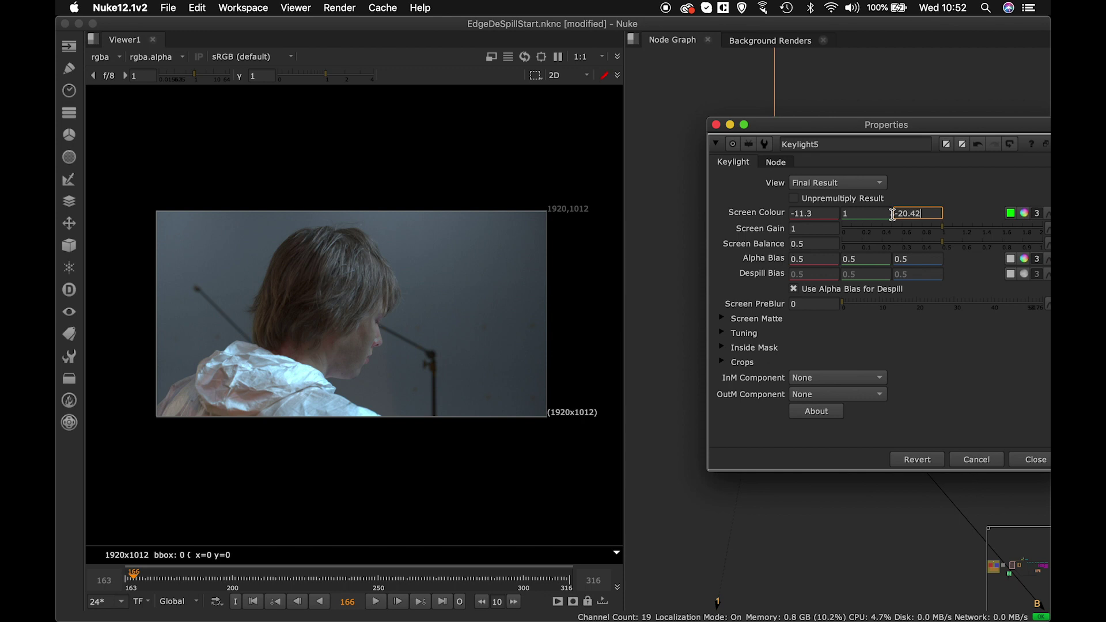
{"action": "key", "text": "Return"}
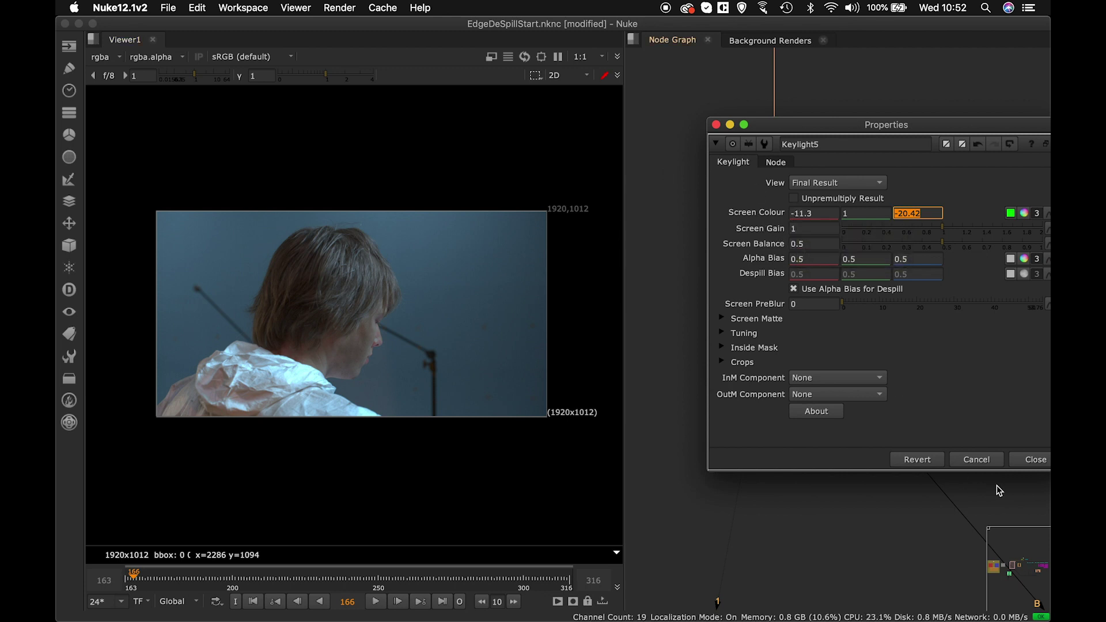
{"action": "left_click", "coordinate": [1024, 461]}
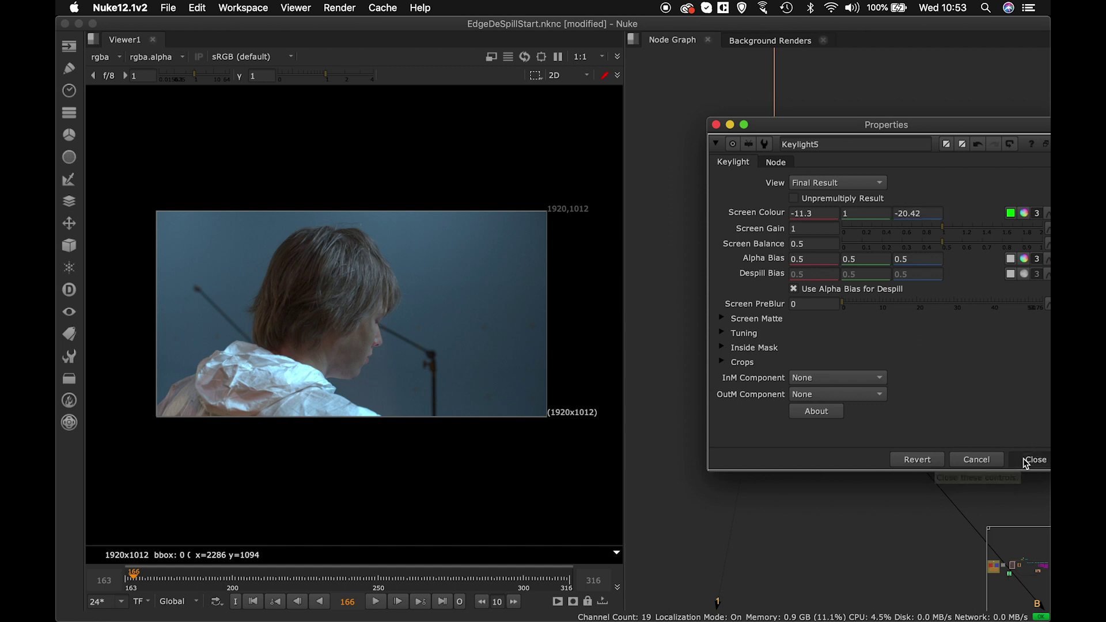
View the result of the Copy node that the Keylight feeds.
{"action": "middle_click_drag", "start_coordinate": [855, 395], "coordinate": [722, 204]}
{"action": "scroll", "coordinate": [829, 339], "scroll_direction": "down", "scroll_amount": 1}
{"action": "middle_click_drag", "start_coordinate": [877, 390], "coordinate": [810, 290]}
{"action": "left_click", "coordinate": [939, 401]}
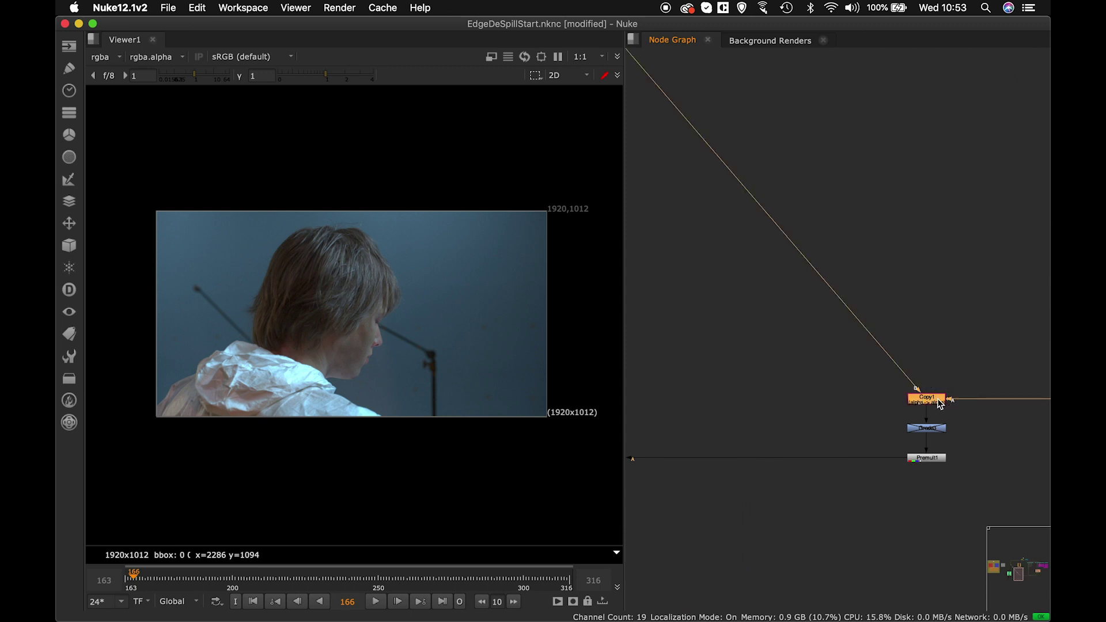
{"action": "key", "text": "1"}
{"action": "scroll", "coordinate": [814, 366], "scroll_direction": "left", "scroll_amount": 5}
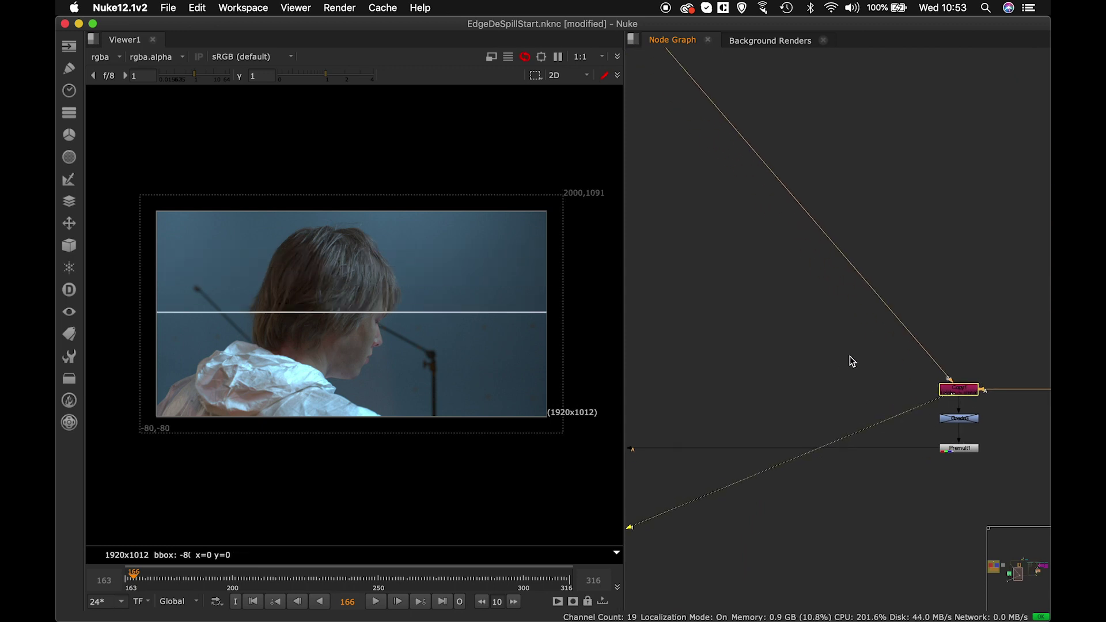
View the Crop node below the BG backdrop and examine the hair edges and the whole figure against the window.
{"action": "middle_click_drag", "start_coordinate": [834, 377], "coordinate": [1017, 350]}
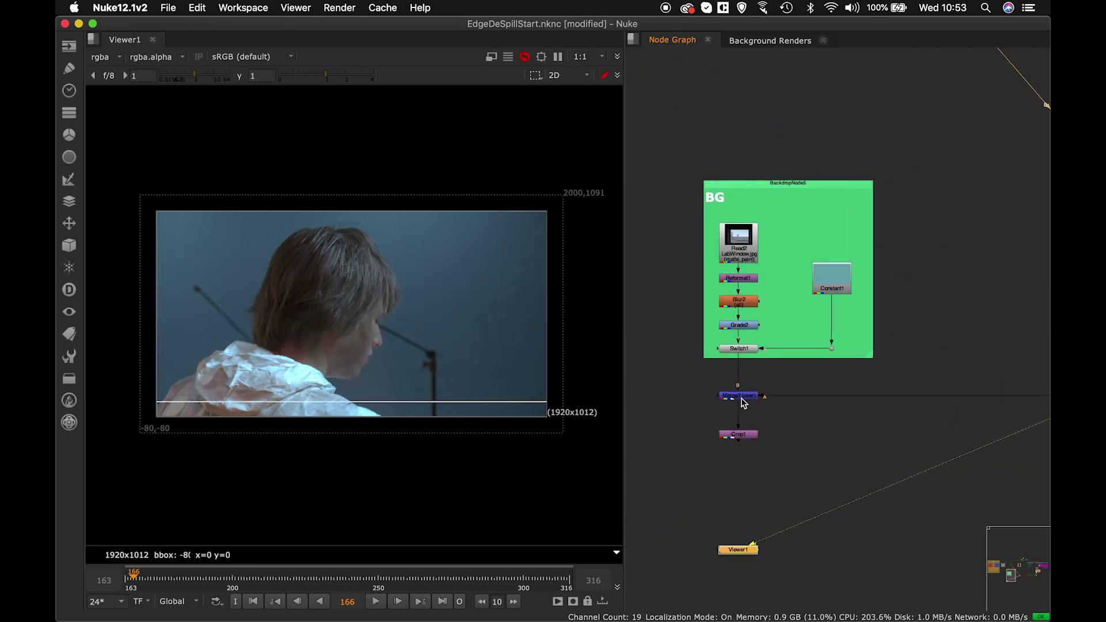
{"action": "left_click", "coordinate": [749, 432]}
{"action": "key", "text": "1"}
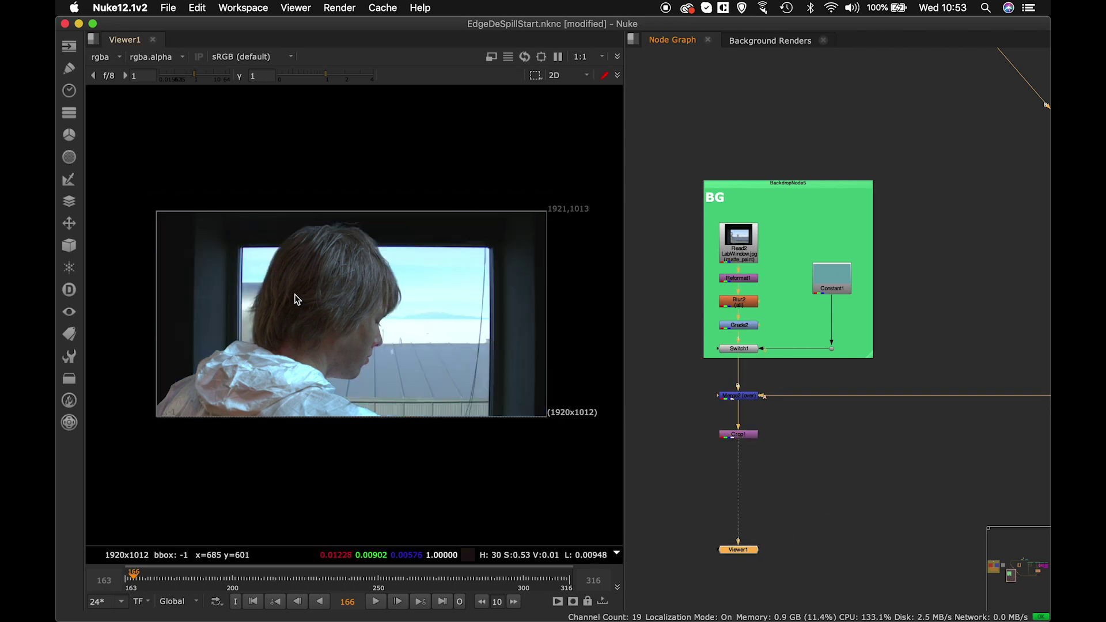
{"action": "scroll", "coordinate": [274, 276], "scroll_direction": "up", "scroll_amount": 2}
{"action": "scroll", "coordinate": [273, 271], "scroll_direction": "up", "scroll_amount": 5}
{"action": "middle_click_drag", "start_coordinate": [280, 259], "coordinate": [287, 301]}
{"action": "middle_click_drag", "start_coordinate": [314, 231], "coordinate": [305, 269]}
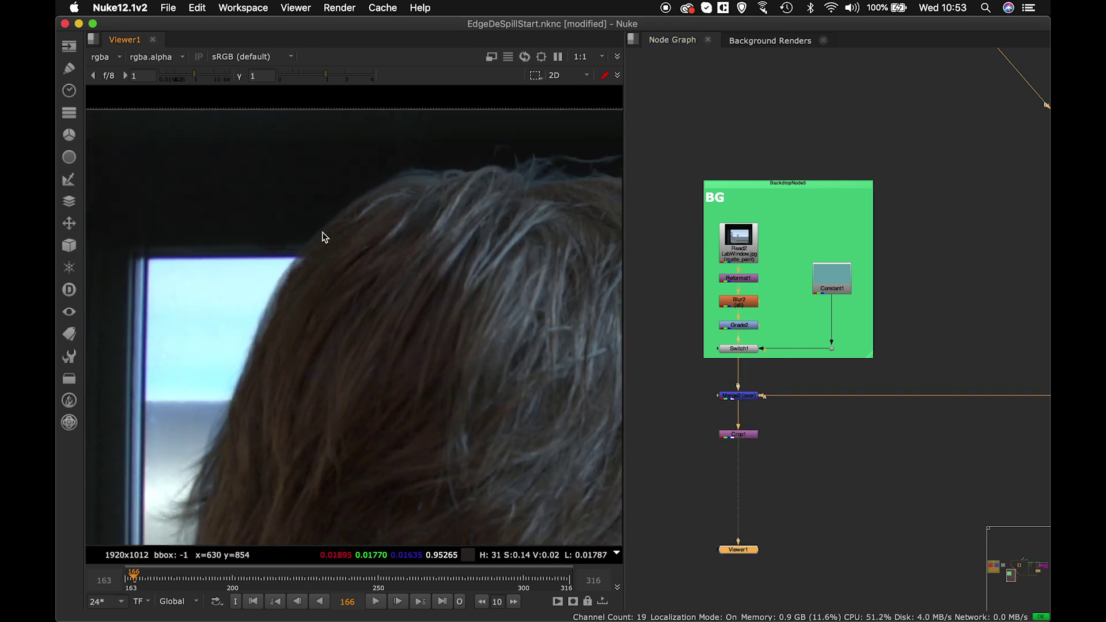
{"action": "middle_click_drag", "start_coordinate": [261, 331], "coordinate": [318, 287]}
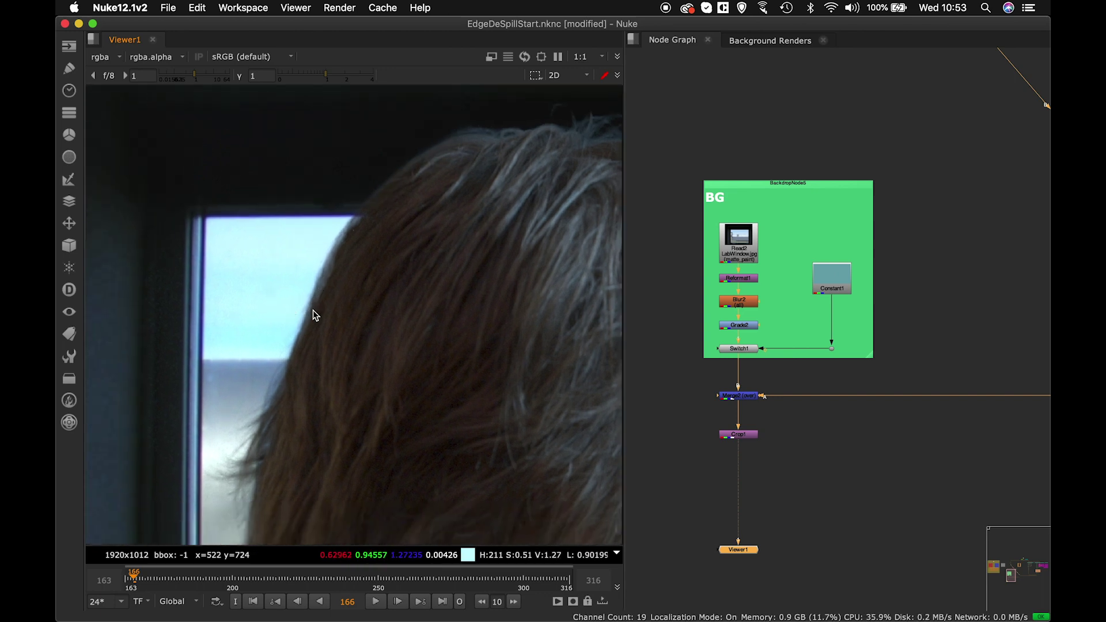
{"action": "scroll", "coordinate": [410, 311], "scroll_direction": "down", "scroll_amount": 1}
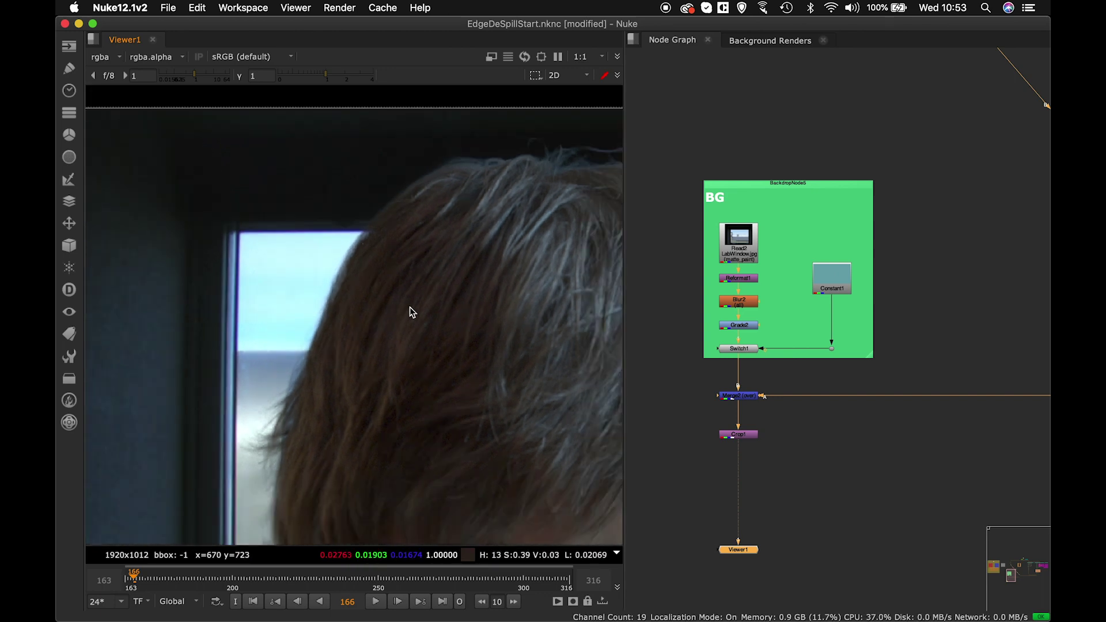
{"action": "scroll", "coordinate": [410, 306], "scroll_direction": "down", "scroll_amount": 3}
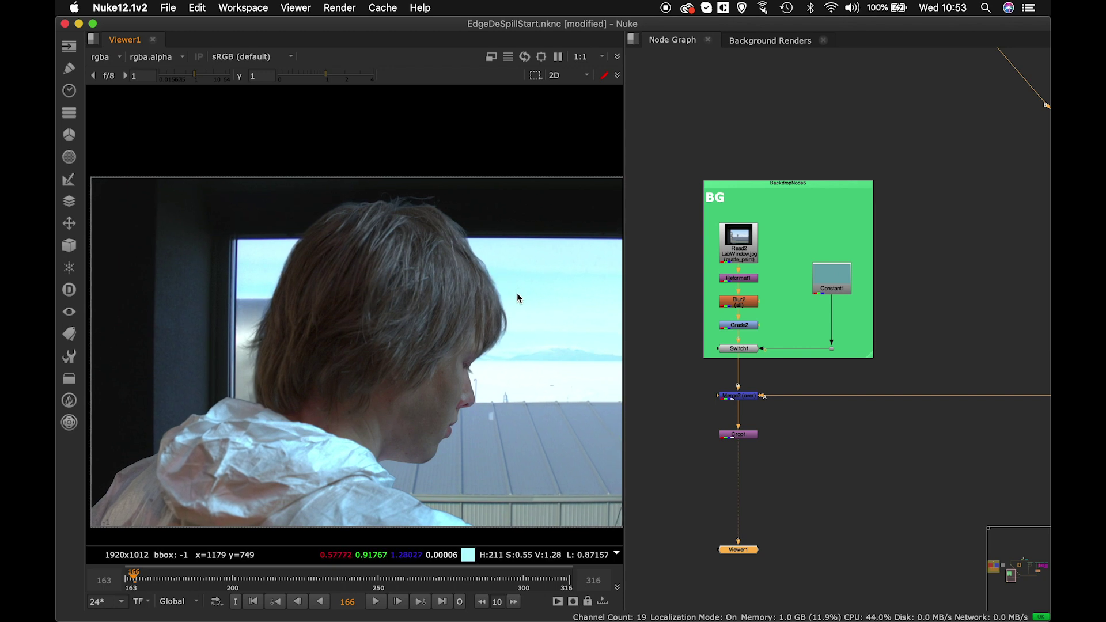
{"action": "scroll", "coordinate": [518, 311], "scroll_direction": "right", "scroll_amount": 2}
{"action": "scroll", "coordinate": [518, 311], "scroll_direction": "up", "scroll_amount": 2}
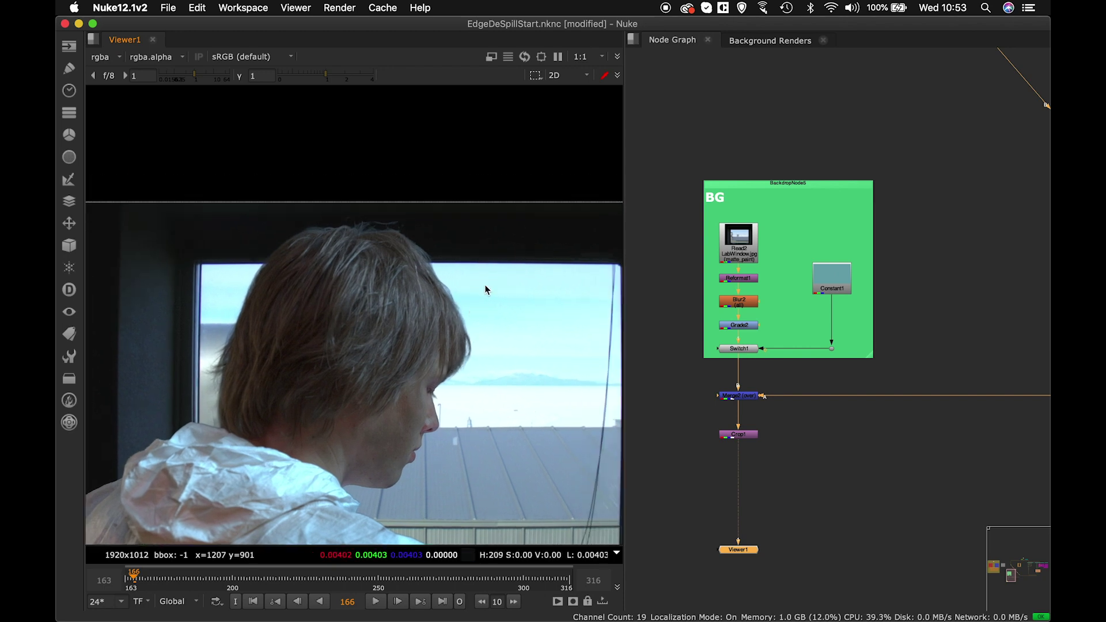
{"action": "scroll", "coordinate": [485, 286], "scroll_direction": "down", "scroll_amount": 5}
{"action": "scroll", "coordinate": [485, 286], "scroll_direction": "right", "scroll_amount": 1}
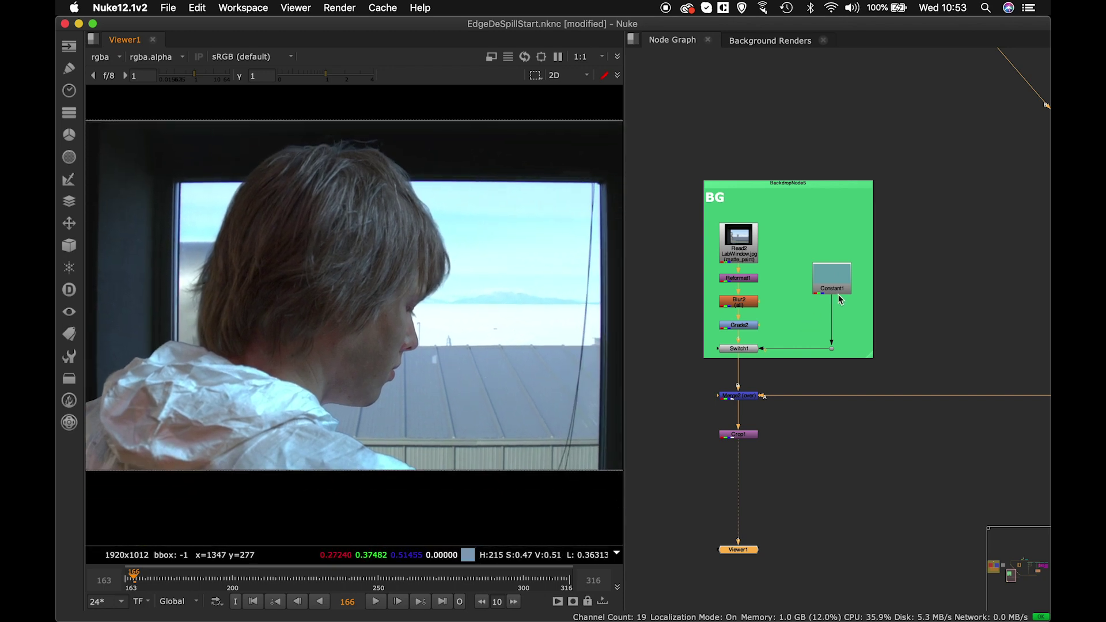
View the adjusted Keylight's result on its own and examine the screen colour around the head.
{"action": "scroll", "coordinate": [837, 303], "scroll_direction": "up", "scroll_amount": 15}
{"action": "scroll", "coordinate": [837, 303], "scroll_direction": "right", "scroll_amount": 2}
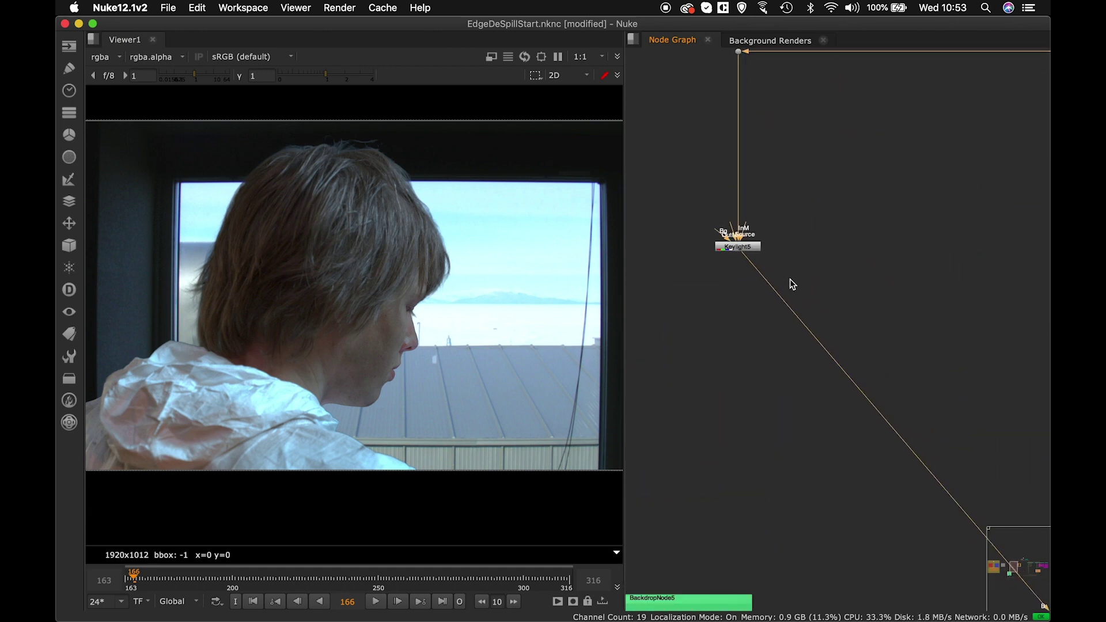
{"action": "scroll", "coordinate": [790, 279], "scroll_direction": "up", "scroll_amount": 3}
{"action": "left_click", "coordinate": [716, 242]}
{"action": "key", "text": "1"}
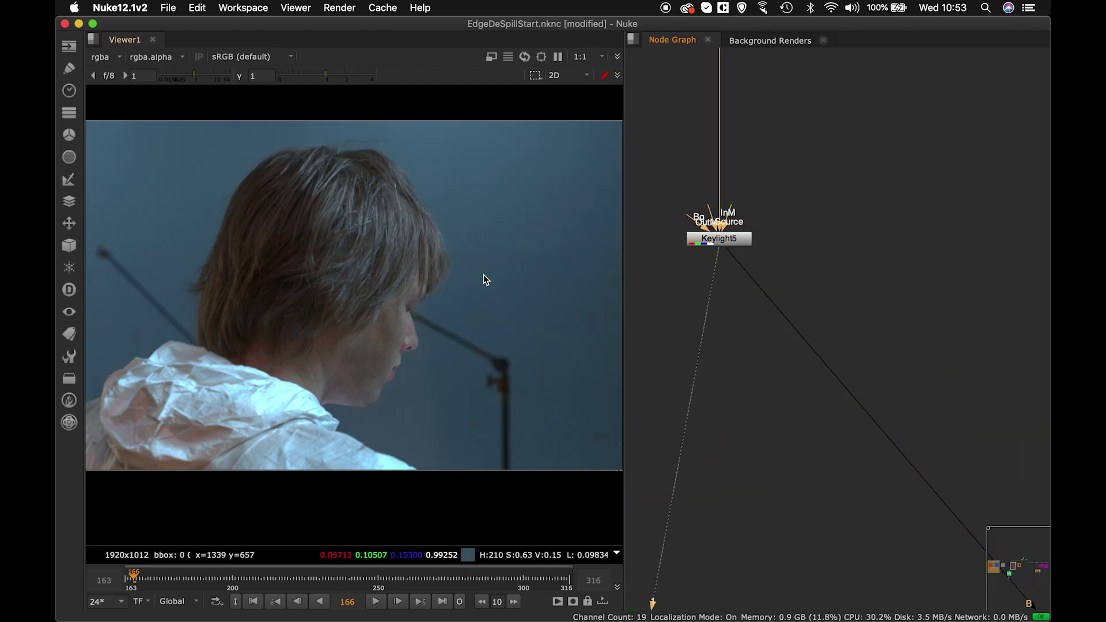
{"action": "scroll", "coordinate": [483, 274], "scroll_direction": "up", "scroll_amount": 2}
{"action": "scroll", "coordinate": [484, 274], "scroll_direction": "right", "scroll_amount": 1}
Duplicate the adjusted Keylight and place the copy unconnected beside the original.
{"action": "left_click_drag", "start_coordinate": [744, 244], "coordinate": [753, 242]}
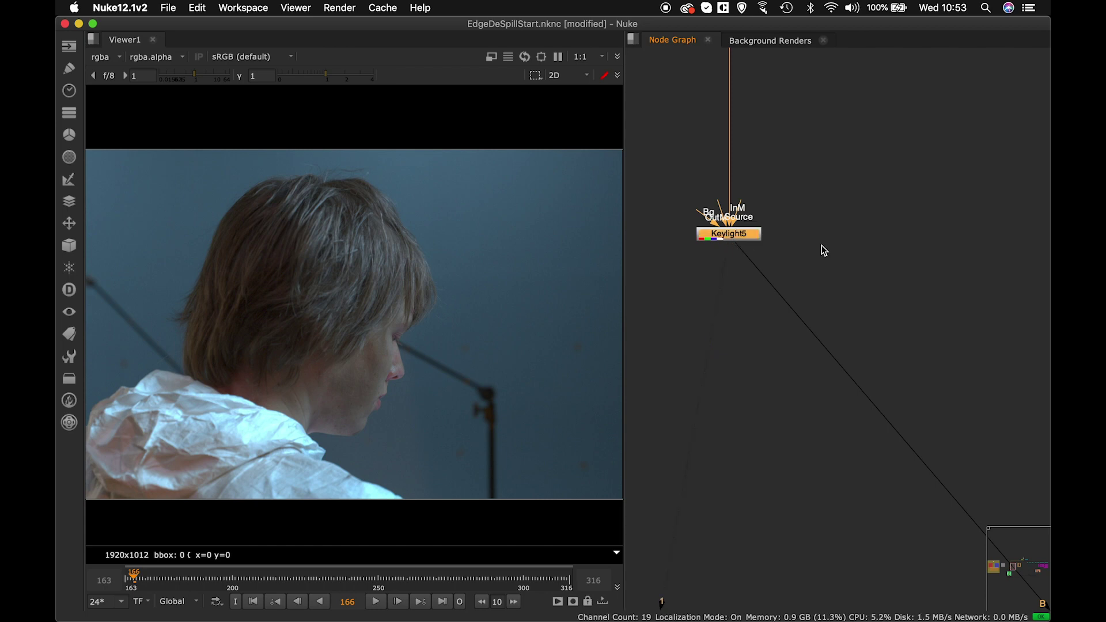
{"action": "left_click", "coordinate": [845, 240]}
{"action": "key", "text": "super+v"}
{"action": "middle_click_drag", "start_coordinate": [867, 251], "coordinate": [828, 321]}
{"action": "scroll", "coordinate": [843, 304], "scroll_direction": "down", "scroll_amount": 2}
{"action": "scroll", "coordinate": [845, 305], "scroll_direction": "down", "scroll_amount": 2}
Insert a dot in the source wire, connect the duplicate Keylight's Source to it, and align both vertically.
{"action": "left_click", "coordinate": [905, 138]}
{"action": "left_click_drag", "start_coordinate": [842, 293], "coordinate": [906, 143]}
{"action": "left_click_drag", "start_coordinate": [831, 309], "coordinate": [911, 309]}
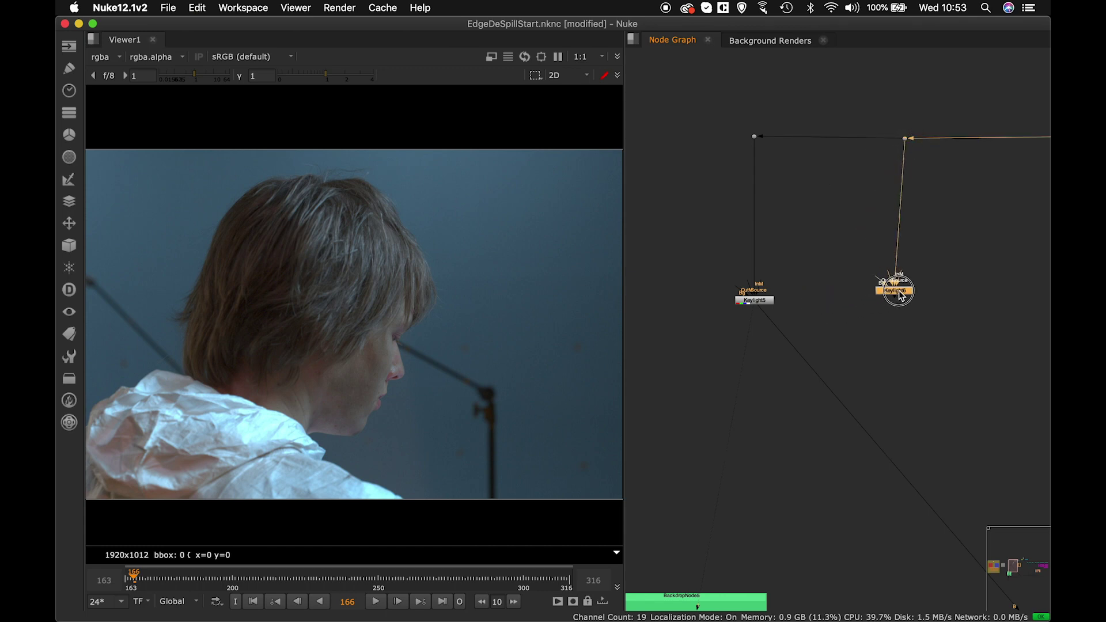
{"action": "left_click", "coordinate": [907, 138]}
{"action": "left_click", "coordinate": [909, 309]}
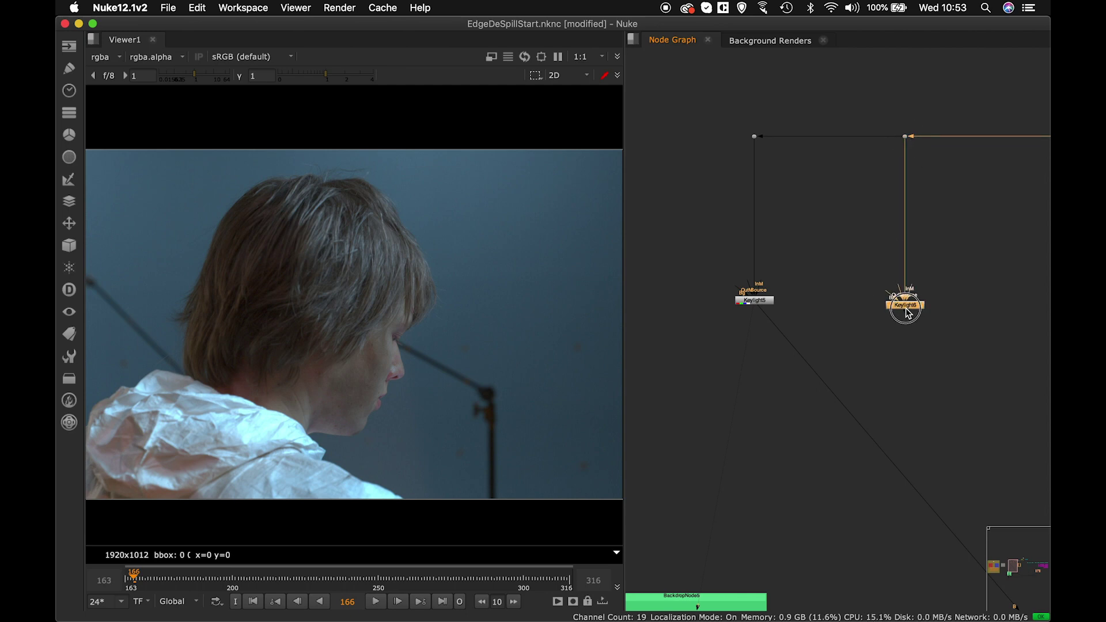
Reset the duplicate Keylight's Screen Colour to 0 in red and 0 in blue, and close its properties.
{"action": "double_click", "coordinate": [907, 306]}
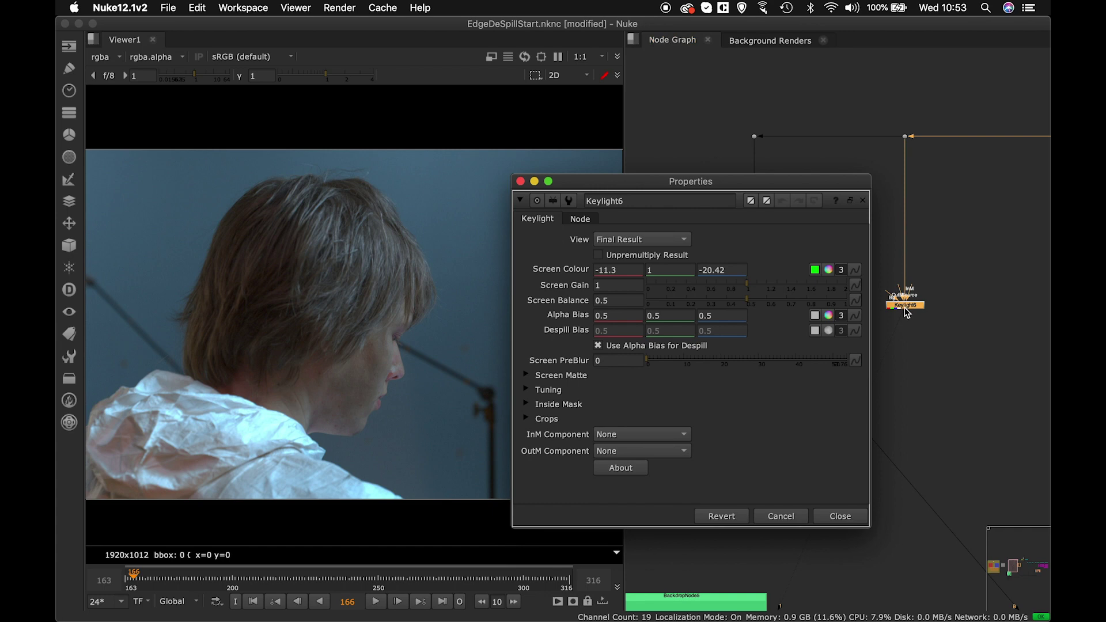
{"action": "left_click", "coordinate": [632, 272]}
{"action": "type", "text": "0"}
{"action": "key", "text": "Tab"}
{"action": "key", "text": "Tab"}
{"action": "type", "text": "0"}
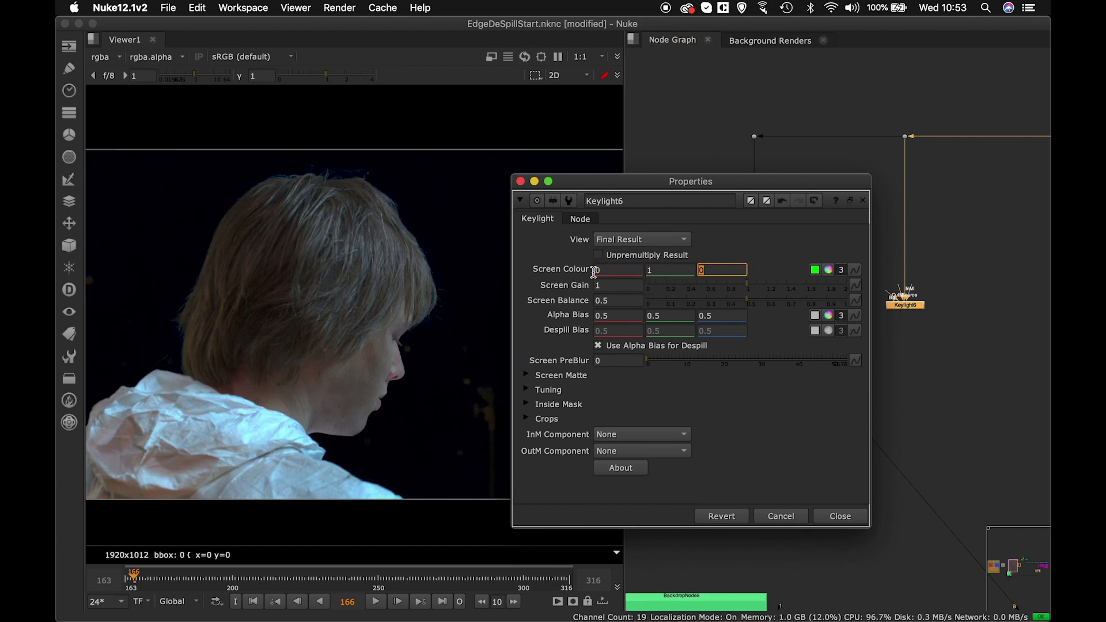
{"action": "left_click", "coordinate": [840, 516]}
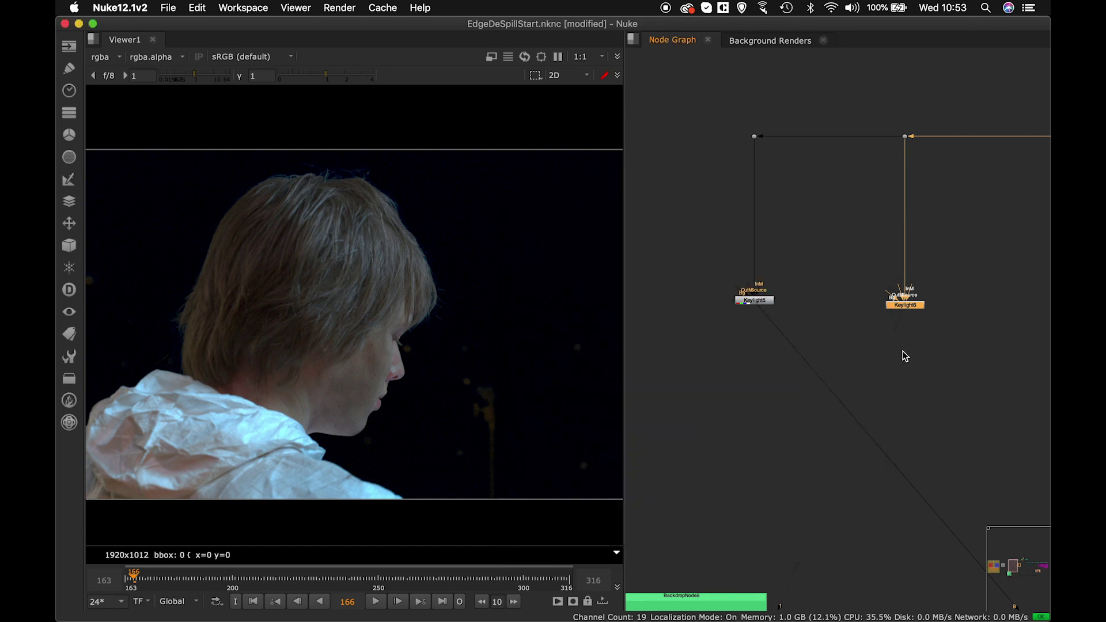
View the final composite at the Crop node below the background merge.
{"action": "scroll", "coordinate": [900, 338], "scroll_direction": "down", "scroll_amount": 10}
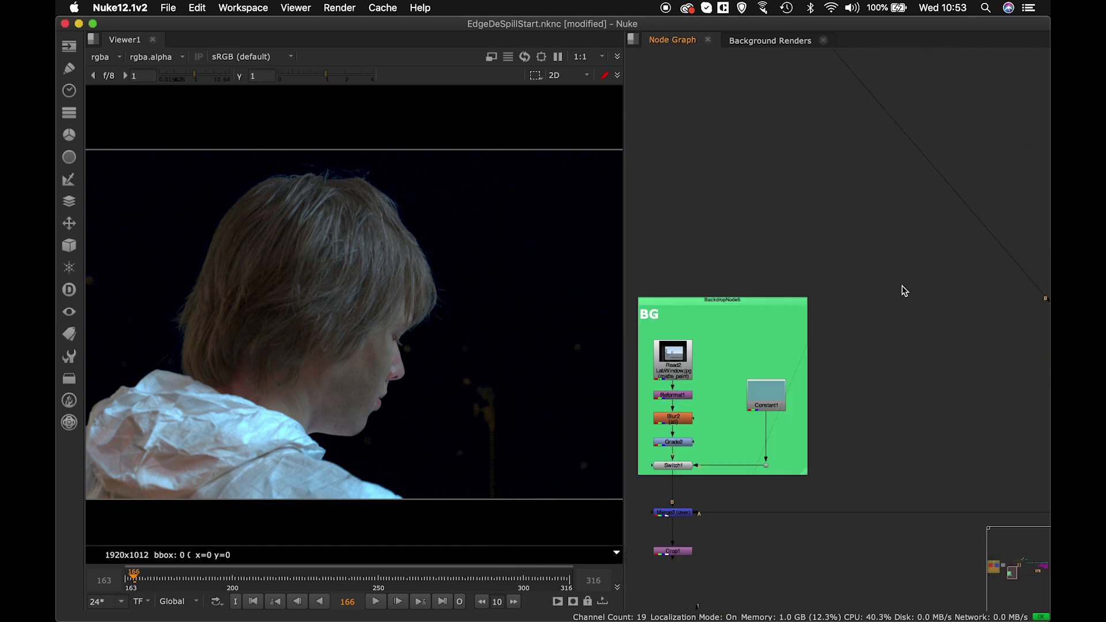
{"action": "left_click", "coordinate": [748, 522]}
{"action": "key", "text": "1"}
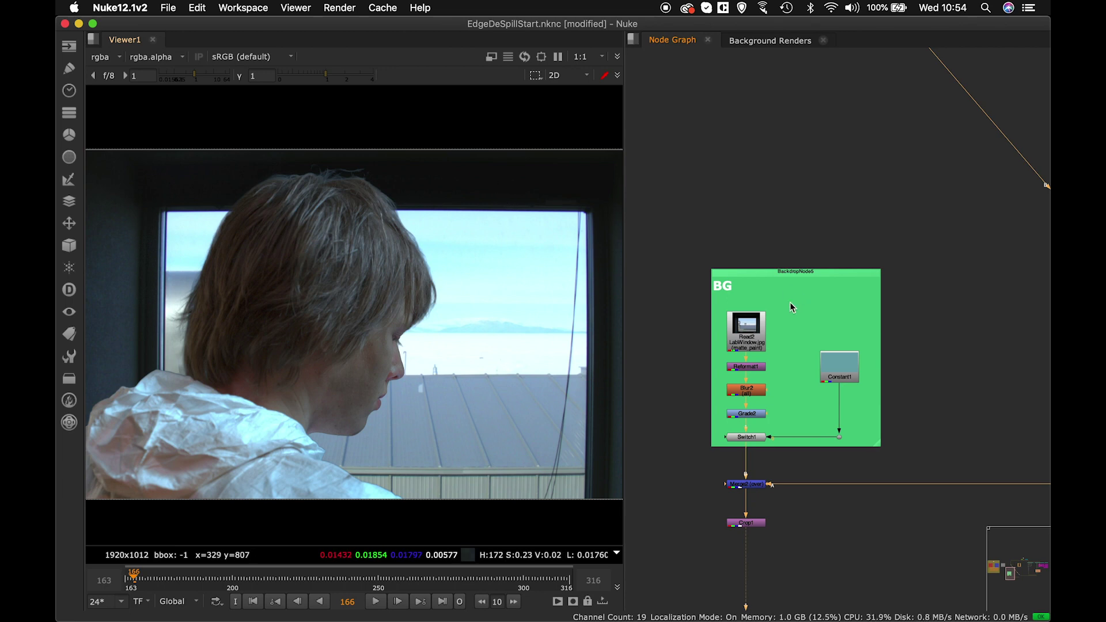
{"action": "scroll", "coordinate": [861, 308], "scroll_direction": "up", "scroll_amount": 10}
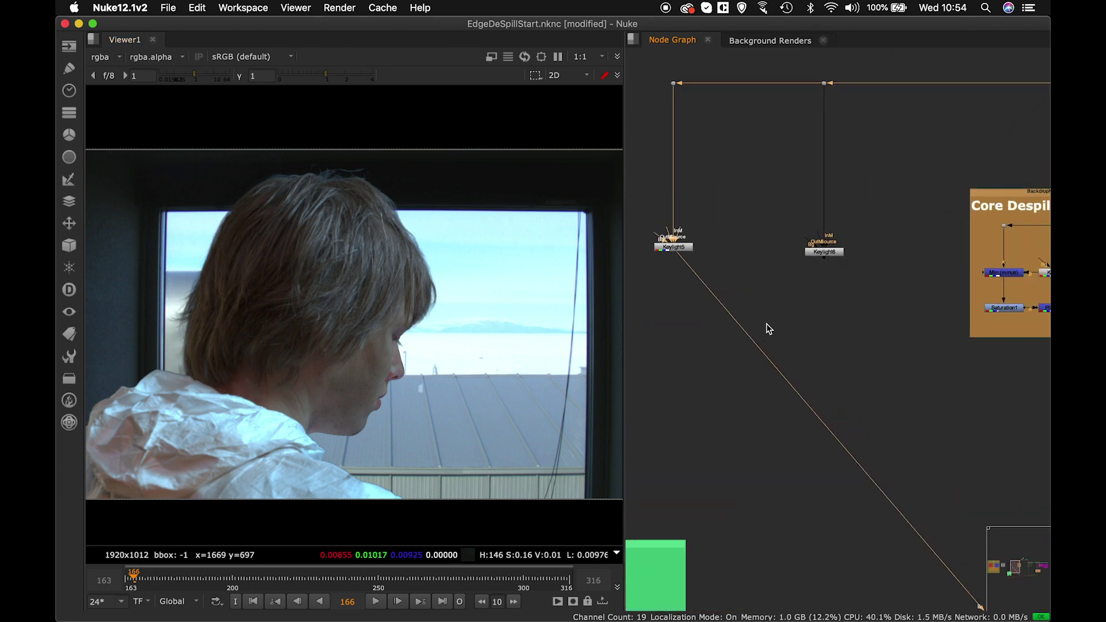
Set the duplicate Keylight's Screen Colour to -0.29 red, 0.74 green and -0.09 blue, and close its properties.
{"action": "double_click", "coordinate": [820, 253]}
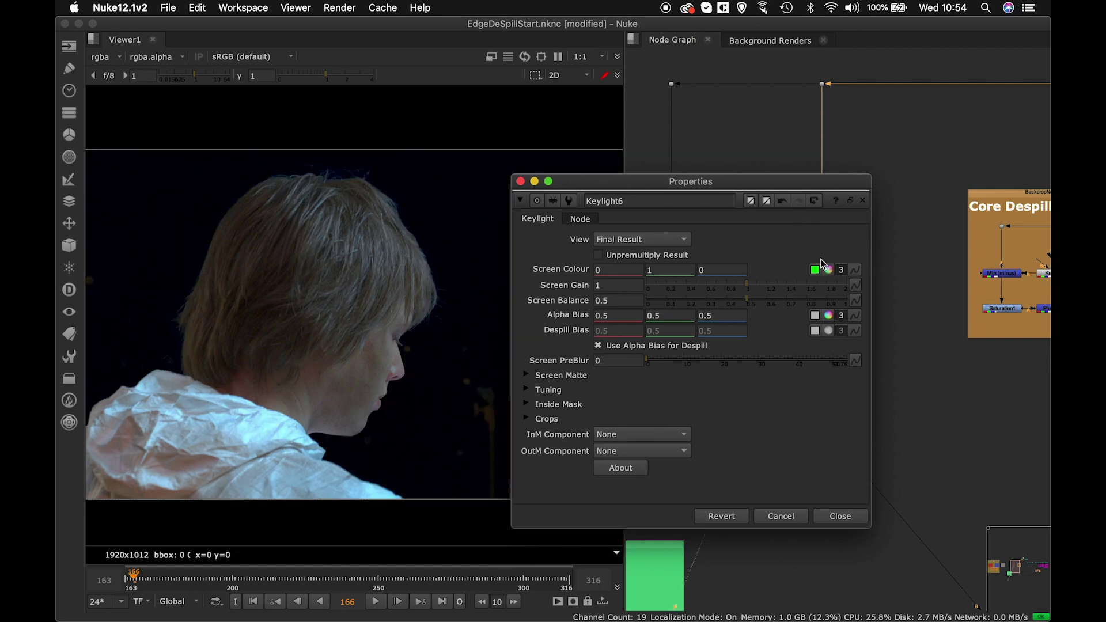
{"action": "left_click", "coordinate": [697, 270]}
{"action": "type", "text": "-0.2"}
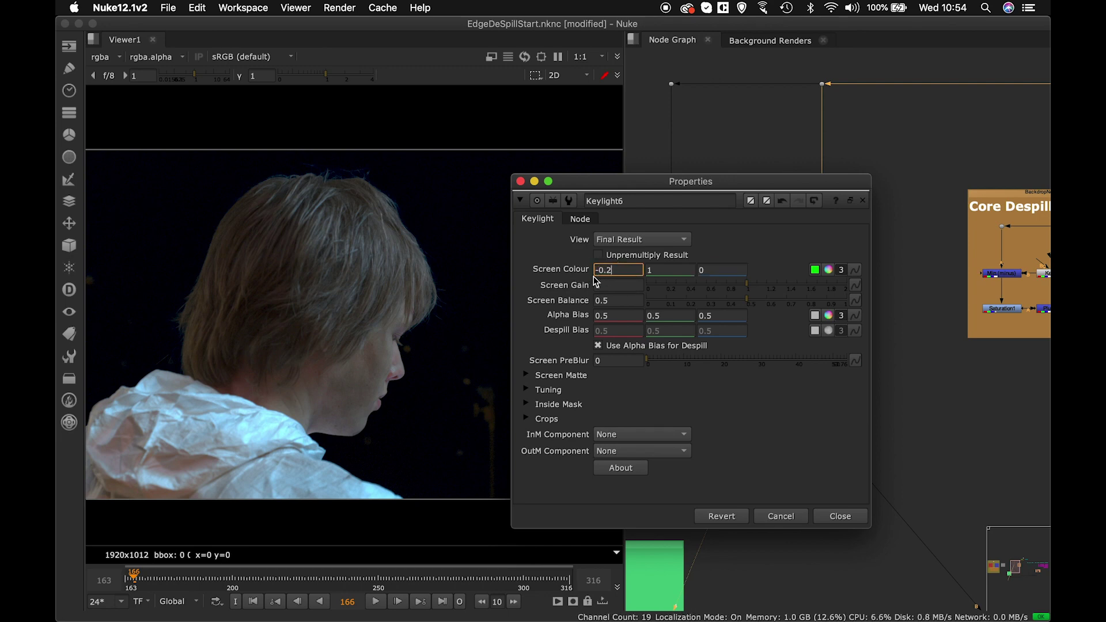
{"action": "type", "text": "0.74"}
{"action": "key", "text": "Tab"}
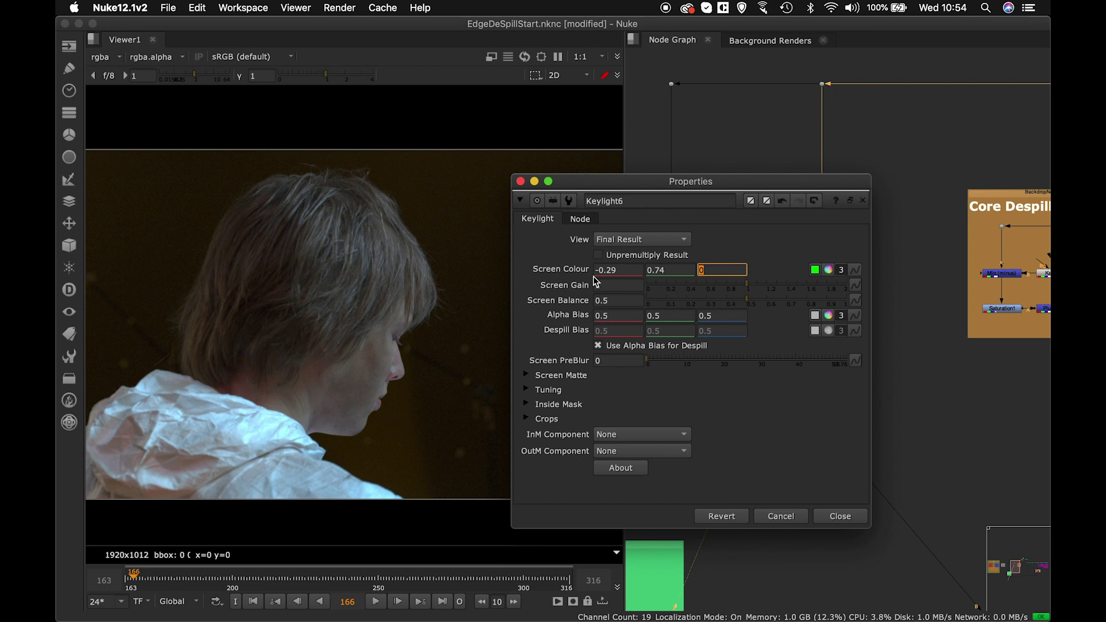
{"action": "type", "text": "-0.09"}
{"action": "key", "text": "Return"}
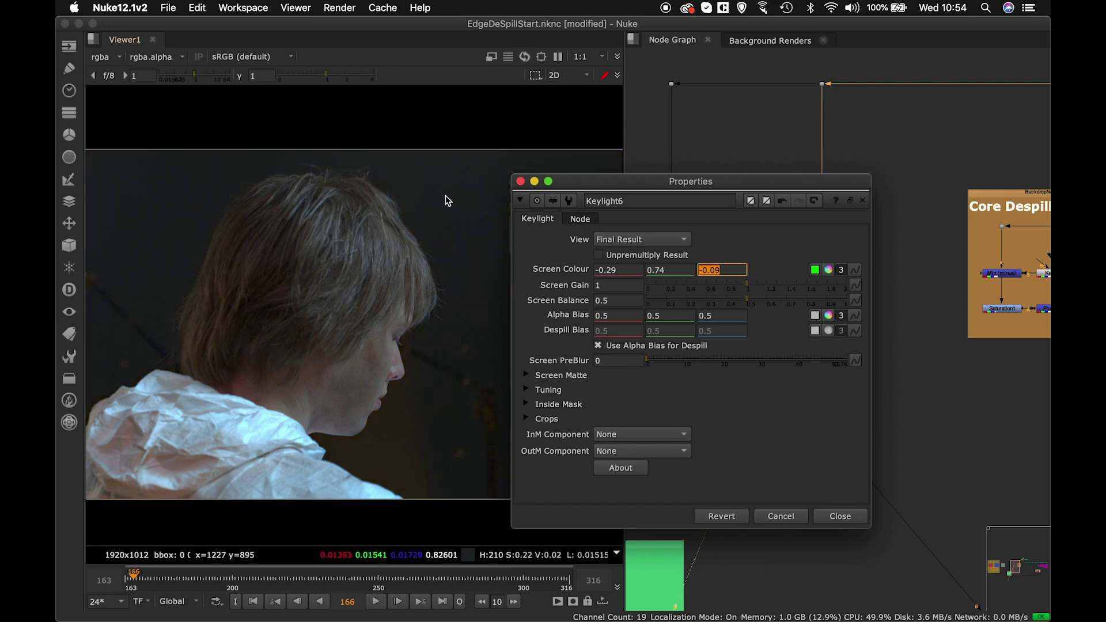
{"action": "left_click", "coordinate": [844, 519]}
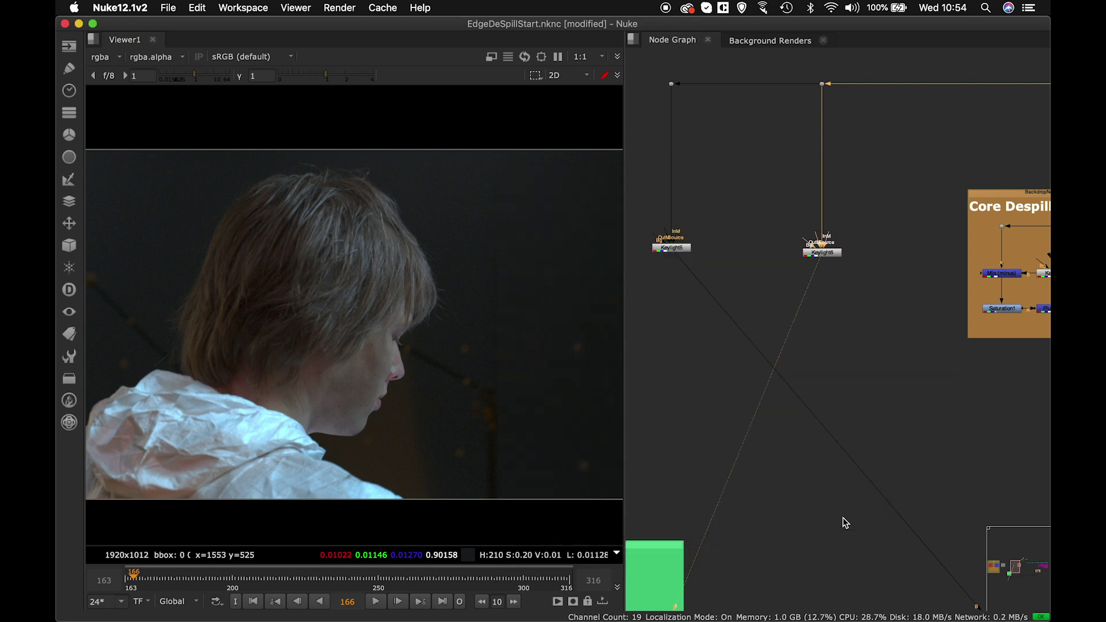
View the original and the duplicate Keylight results in turn and compare the hair edges around the head.
{"action": "middle_click_drag", "start_coordinate": [825, 392], "coordinate": [890, 359]}
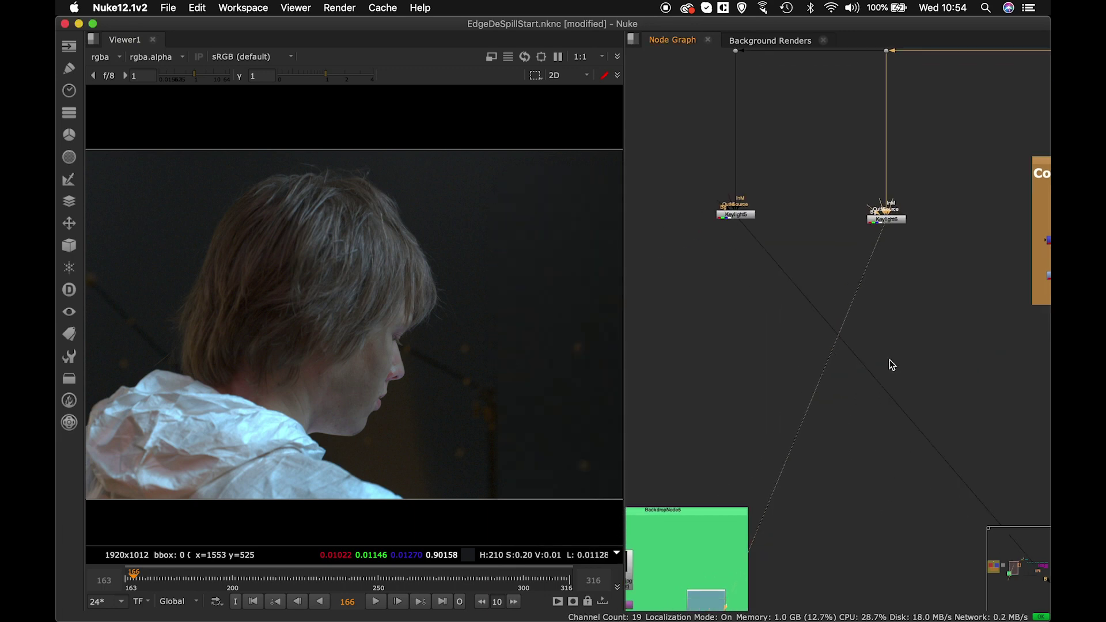
{"action": "left_click", "coordinate": [741, 216]}
{"action": "key", "text": "1"}
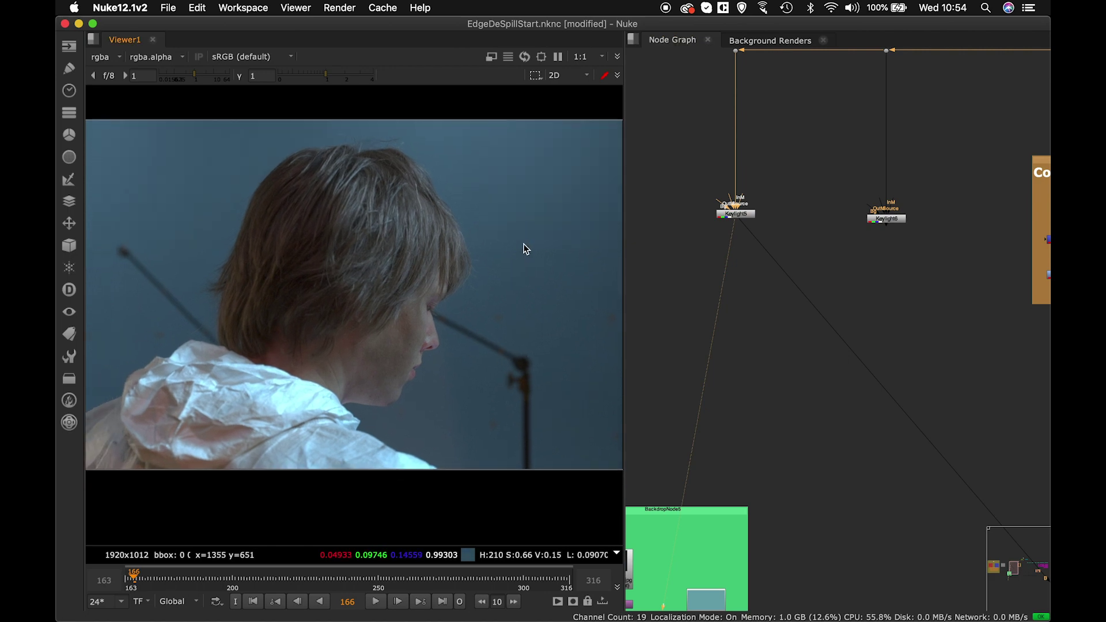
{"action": "scroll", "coordinate": [378, 234], "scroll_direction": "up", "scroll_amount": 5}
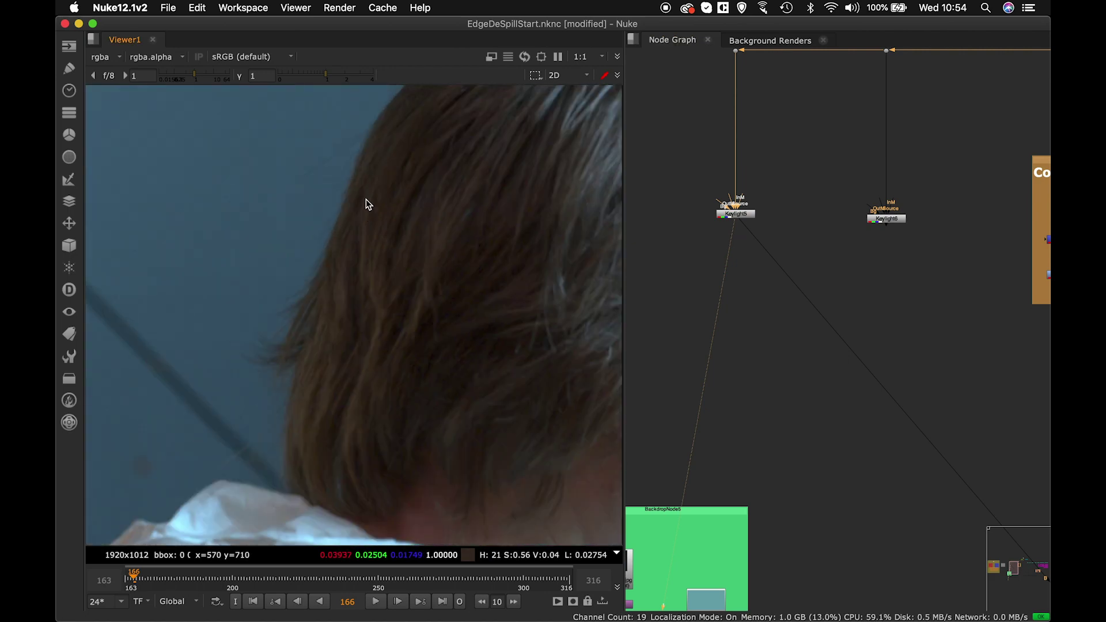
{"action": "scroll", "coordinate": [315, 295], "scroll_direction": "down", "scroll_amount": 3}
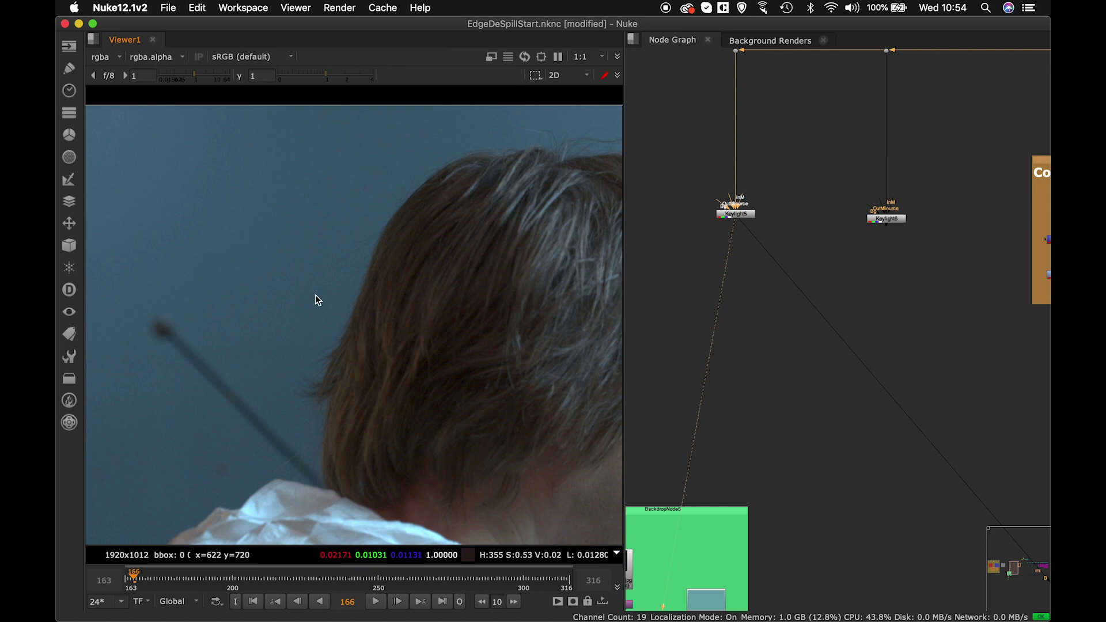
{"action": "left_click", "coordinate": [888, 221]}
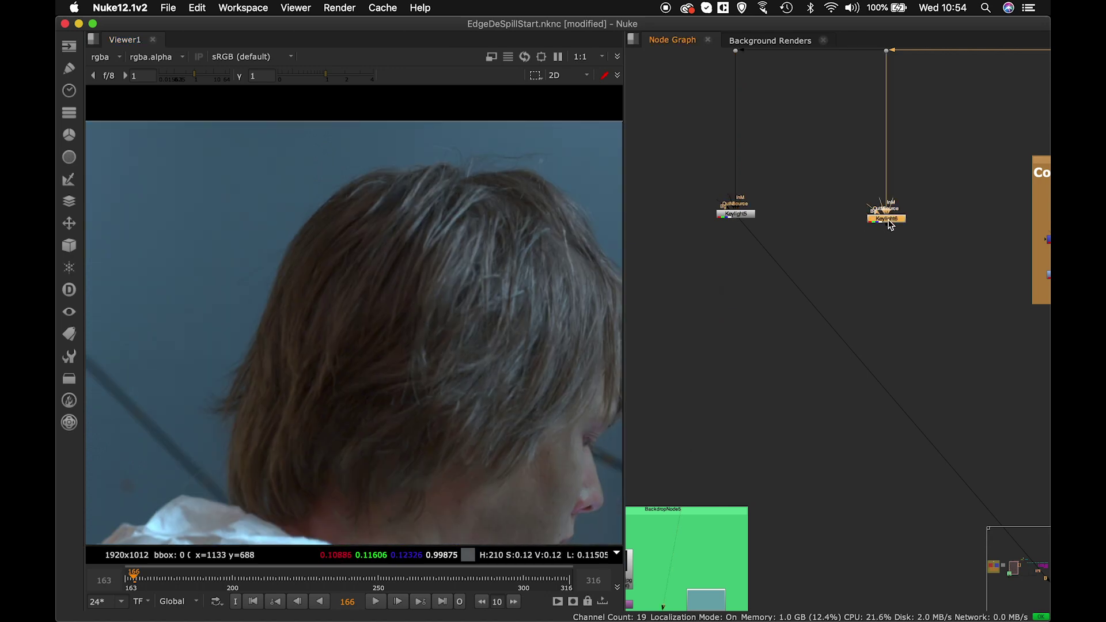
{"action": "key", "text": "1"}
{"action": "middle_click_drag", "start_coordinate": [222, 242], "coordinate": [125, 247]}
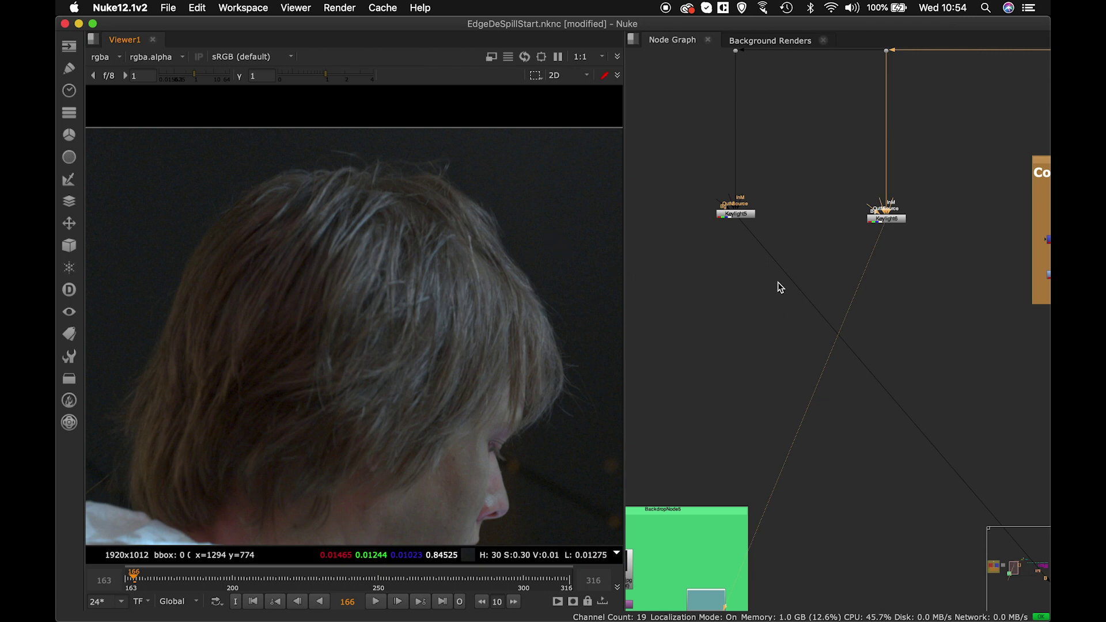
Add a KeyMix node below the two Keylights, connecting its B input to the original Keylight and A to the duplicate.
{"action": "middle_click_drag", "start_coordinate": [785, 307], "coordinate": [774, 278]}
{"action": "key", "text": "Tab"}
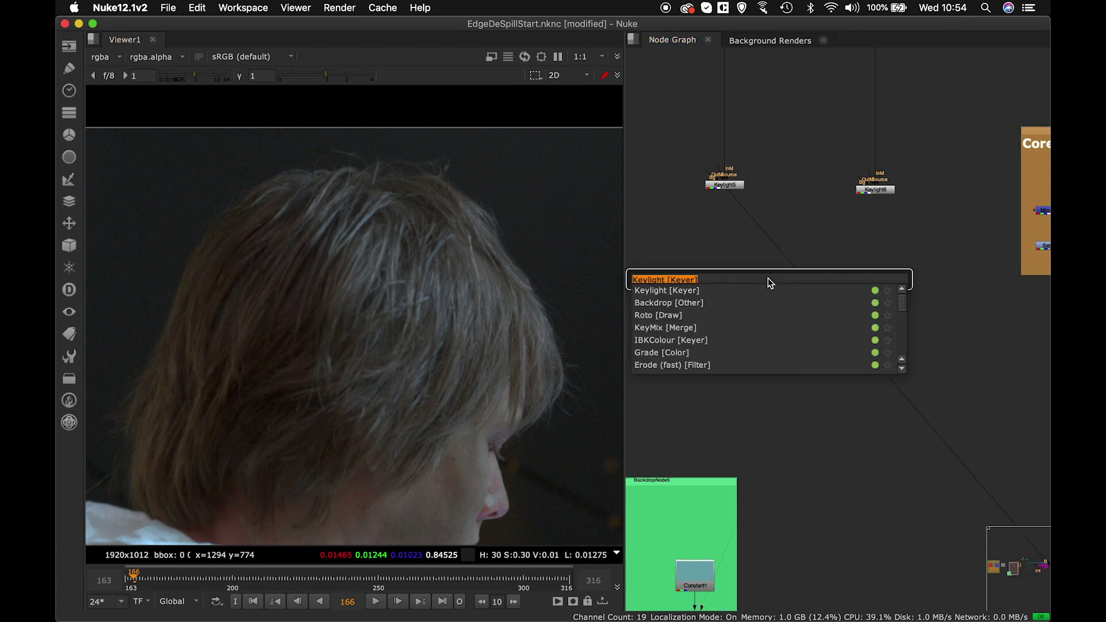
{"action": "type", "text": "key"}
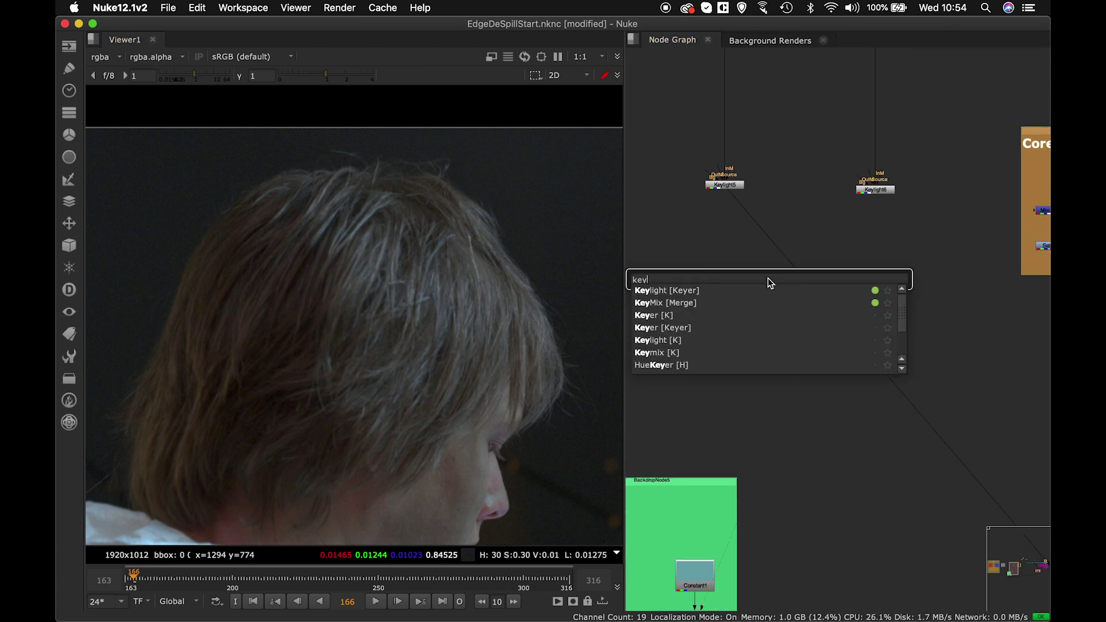
{"action": "left_click", "coordinate": [728, 302]}
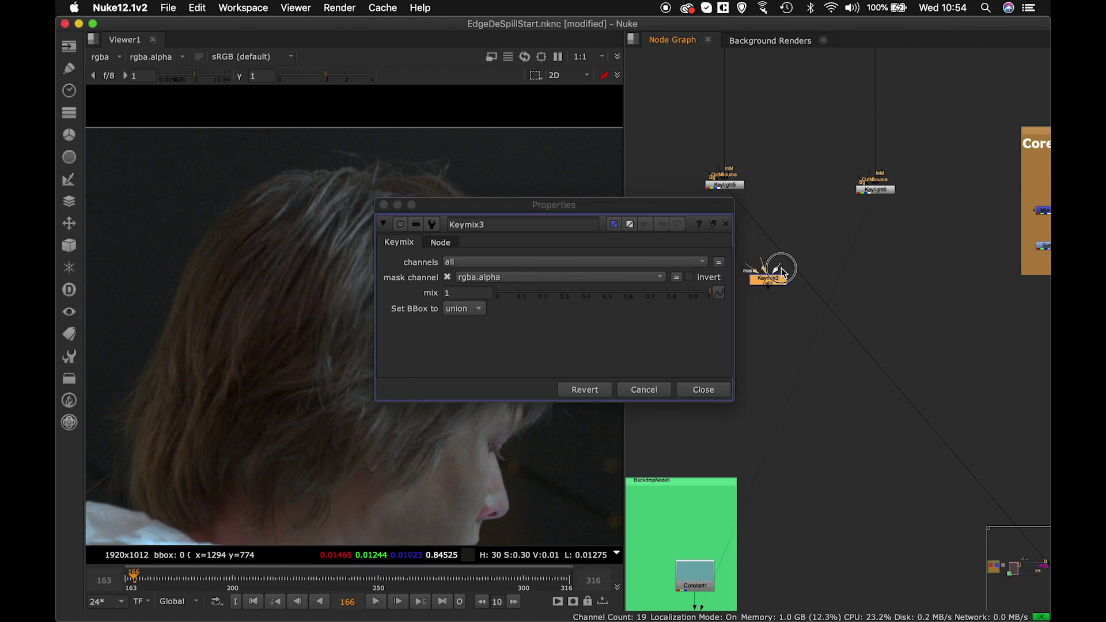
{"action": "left_click_drag", "start_coordinate": [752, 217], "coordinate": [726, 183]}
{"action": "left_click_drag", "start_coordinate": [781, 285], "coordinate": [740, 311]}
{"action": "left_click", "coordinate": [706, 391]}
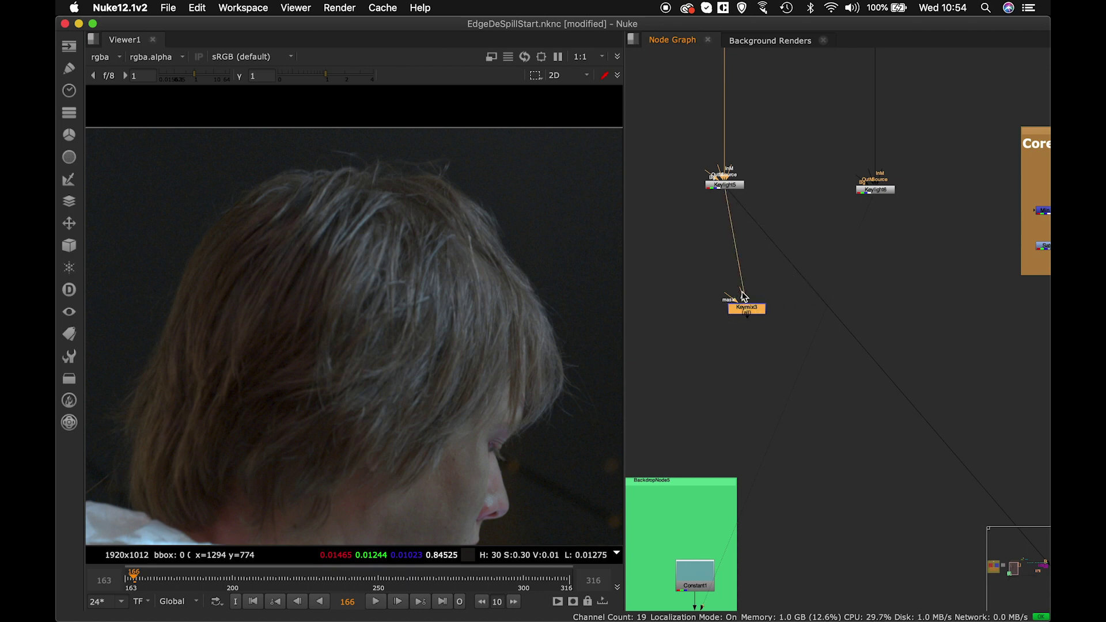
{"action": "left_click_drag", "start_coordinate": [816, 296], "coordinate": [880, 195]}
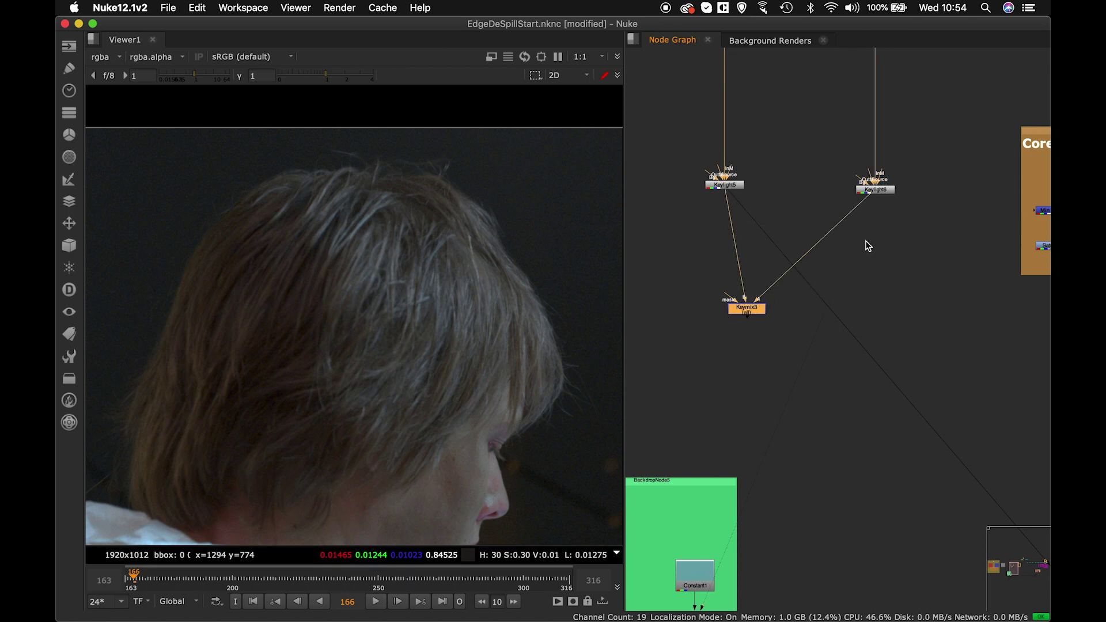
Reroute the composite's feed from the original Keylight to the KeyMix output, and square up the A wire with a corner dot.
{"action": "left_click_drag", "start_coordinate": [738, 202], "coordinate": [752, 309]}
{"action": "left_click_drag", "start_coordinate": [753, 308], "coordinate": [756, 321]}
{"action": "left_click_drag", "start_coordinate": [813, 256], "coordinate": [876, 318], "text": "ctrl"}
{"action": "left_click_drag", "start_coordinate": [756, 333], "coordinate": [732, 333]}
{"action": "middle_click_drag", "start_coordinate": [782, 306], "coordinate": [821, 263]}
{"action": "left_click", "coordinate": [929, 157]}
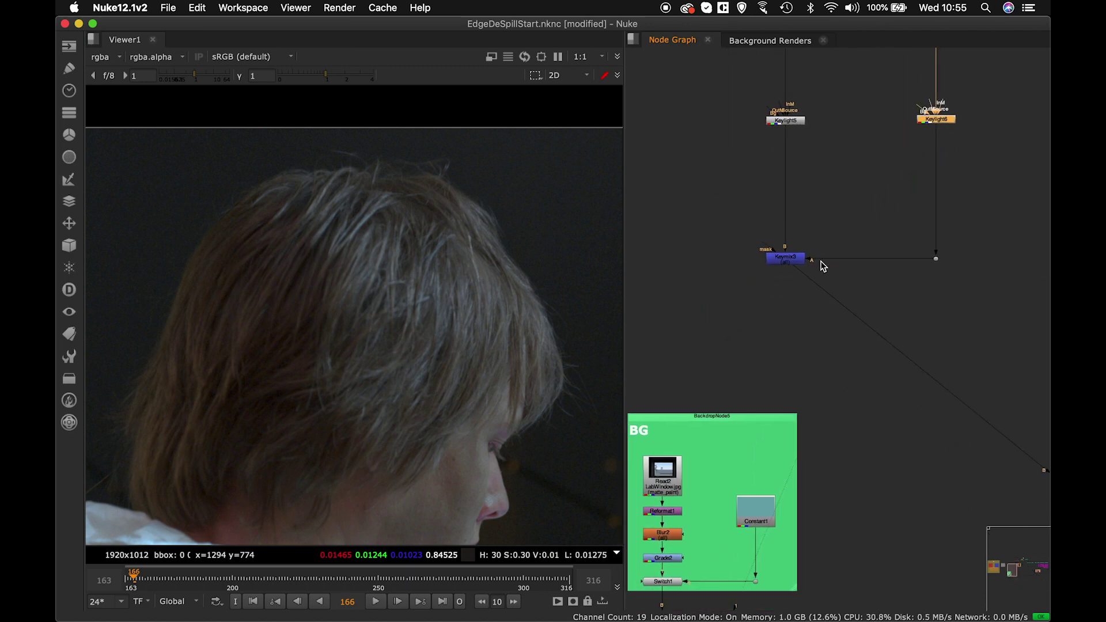
View the KeyMix result, then the final composite at the Crop node, and examine the top of the head.
{"action": "left_click", "coordinate": [790, 261]}
{"action": "key", "text": "1"}
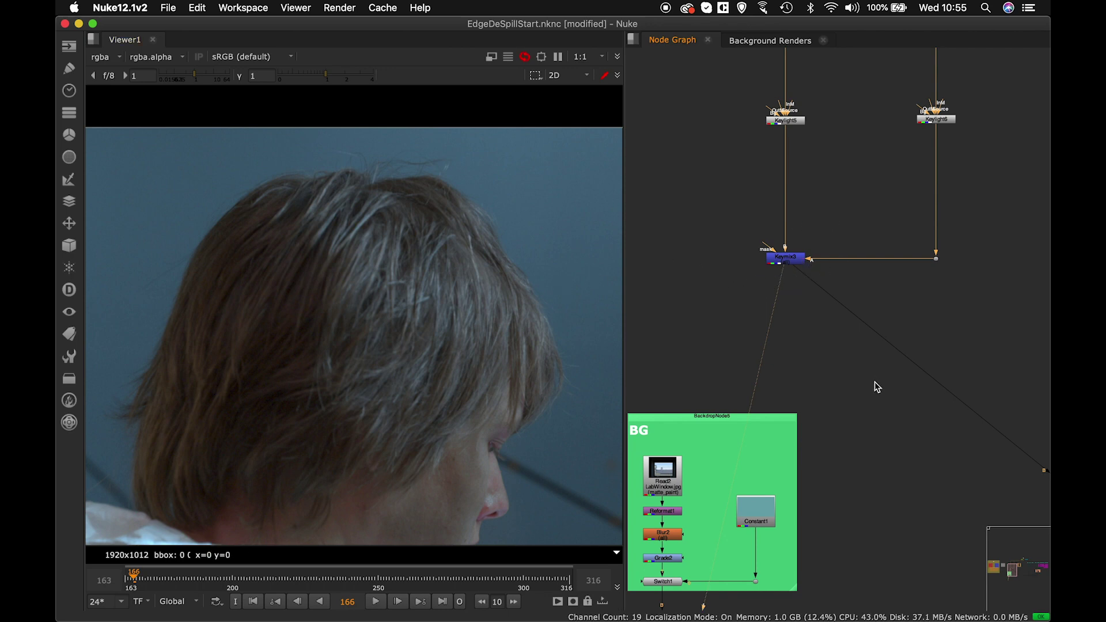
{"action": "scroll", "coordinate": [876, 383], "scroll_direction": "down", "scroll_amount": 10}
{"action": "left_click", "coordinate": [697, 463]}
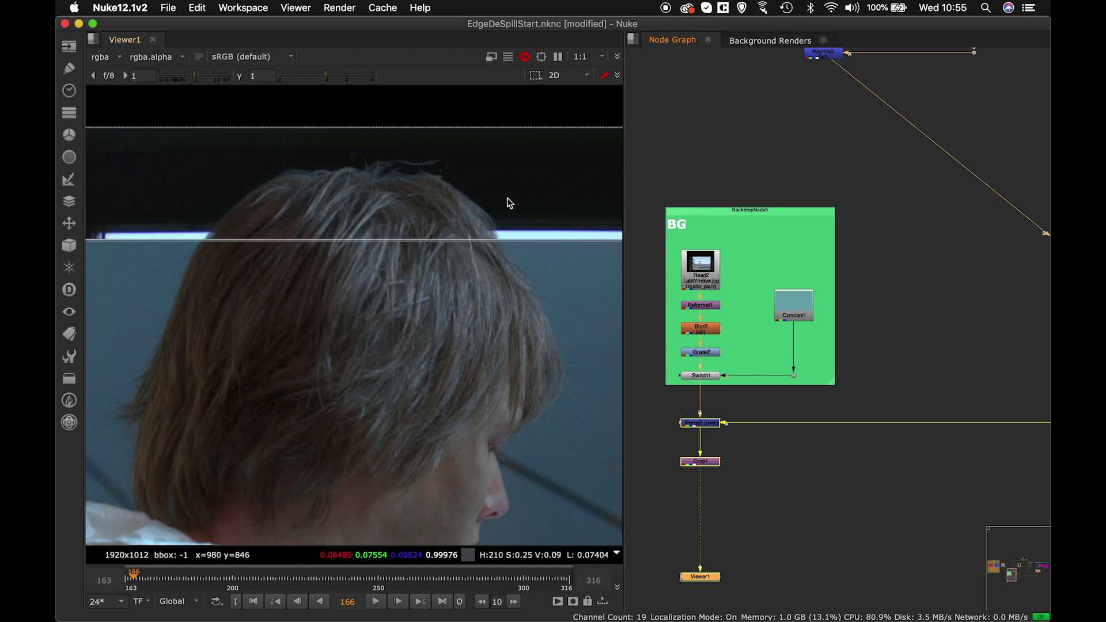
{"action": "middle_click_drag", "start_coordinate": [767, 181], "coordinate": [730, 240]}
{"action": "middle_click_drag", "start_coordinate": [791, 161], "coordinate": [742, 267]}
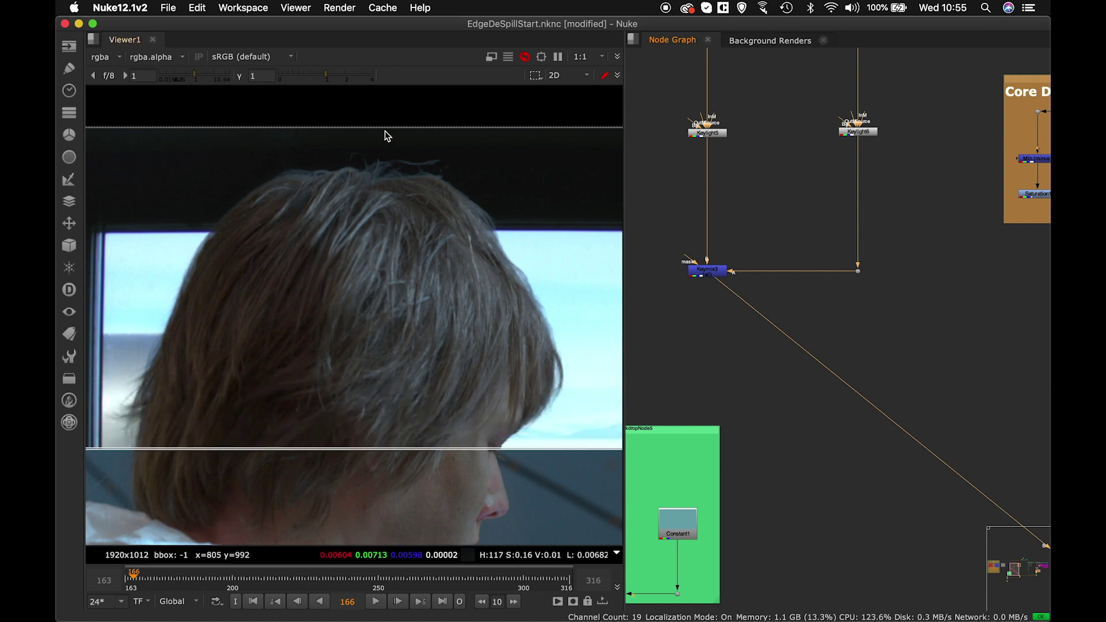
{"action": "middle_click_drag", "start_coordinate": [774, 285], "coordinate": [837, 276]}
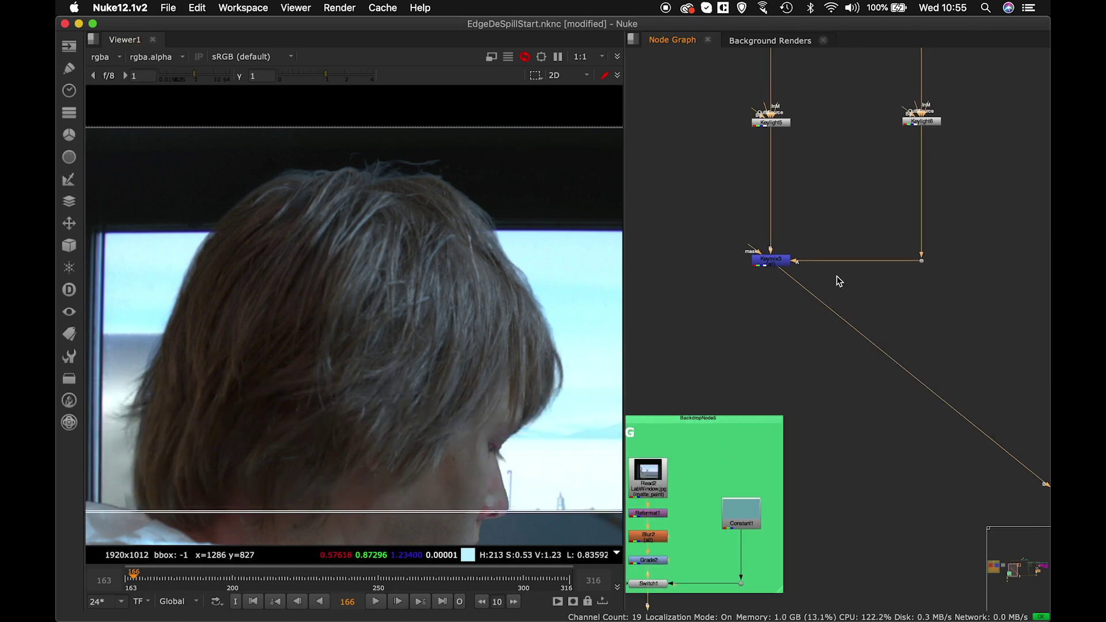
Add a Roto node beside the KeyMix, connect it to the mask input, and move its properties clear of the viewer.
{"action": "left_click", "coordinate": [679, 250]}
{"action": "key", "text": "o"}
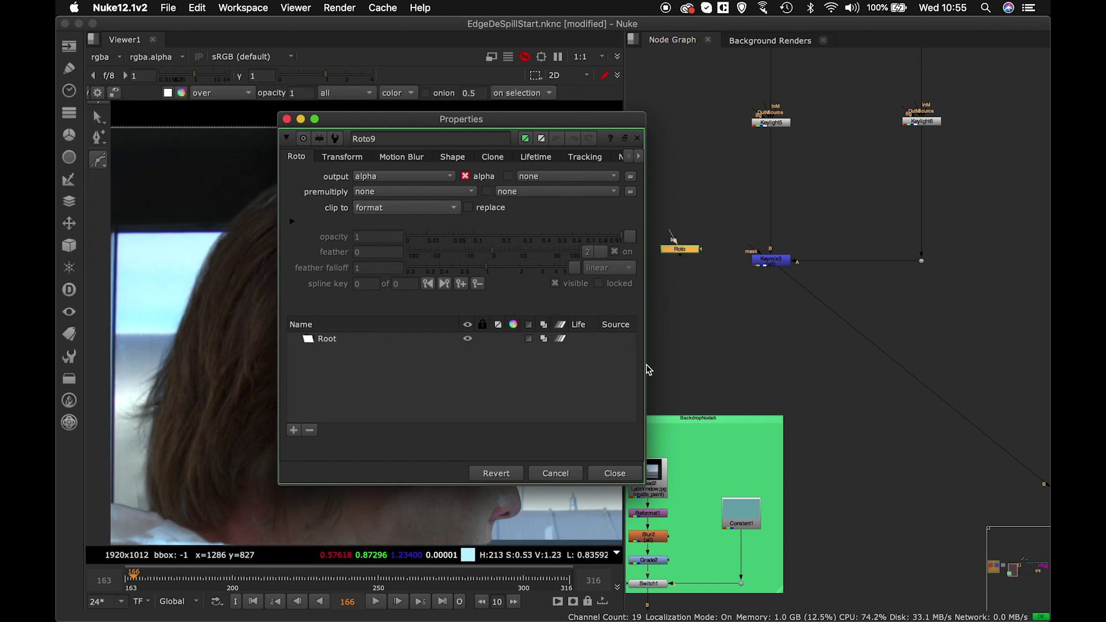
{"action": "left_click_drag", "start_coordinate": [749, 252], "coordinate": [690, 267]}
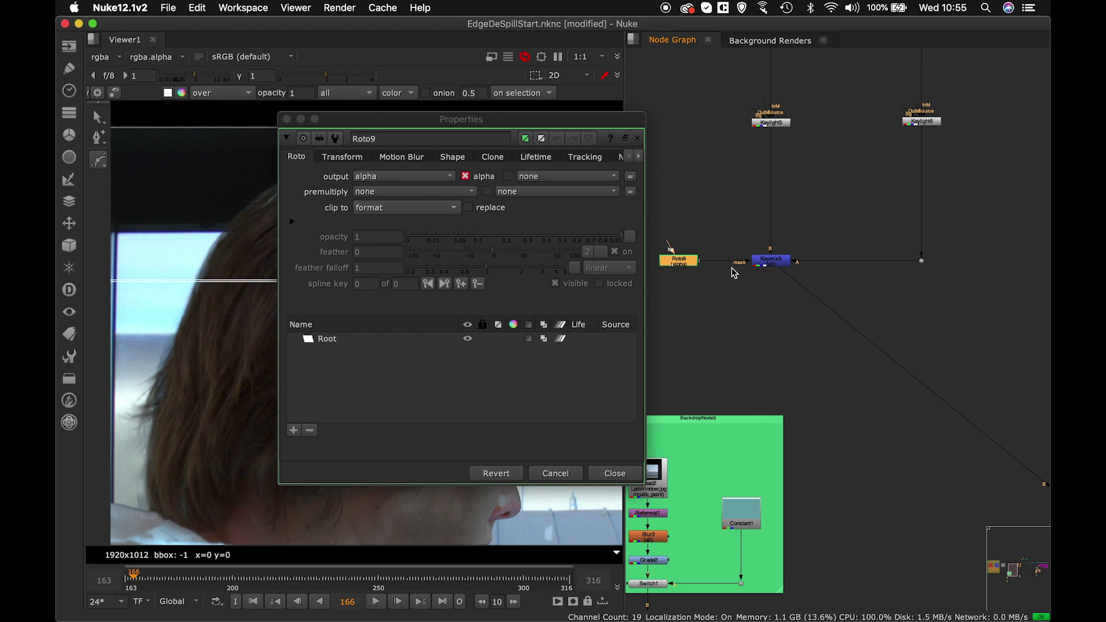
{"action": "left_click_drag", "start_coordinate": [529, 125], "coordinate": [965, 333]}
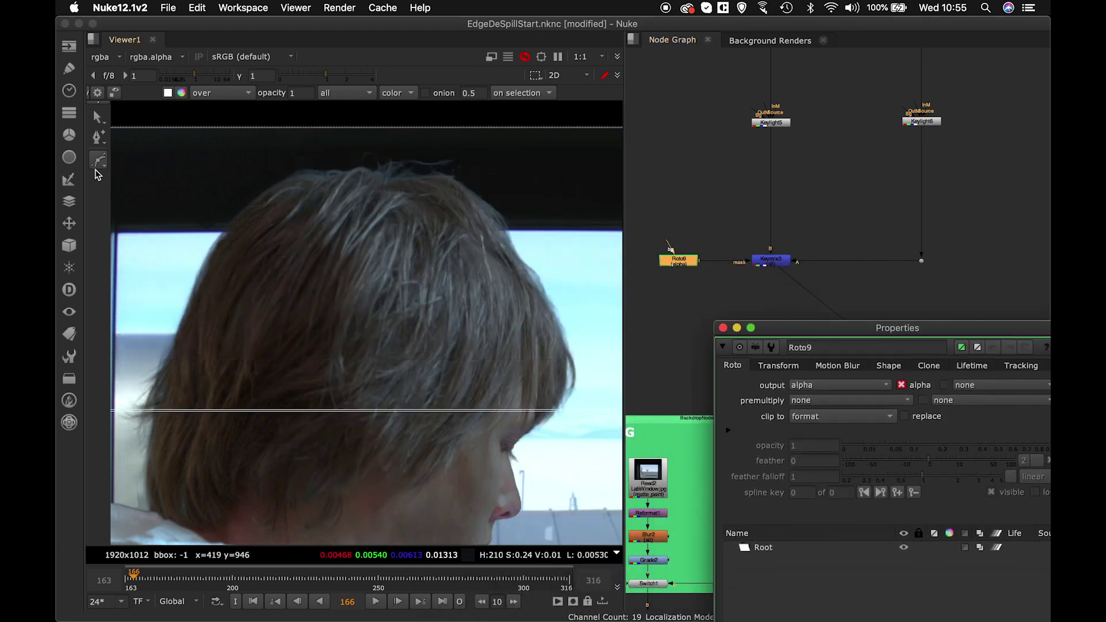
Draw a closed eight-point Bezier shape around the top of the hair where it overlaps the dark upper window frame.
{"action": "left_click", "coordinate": [208, 220]}
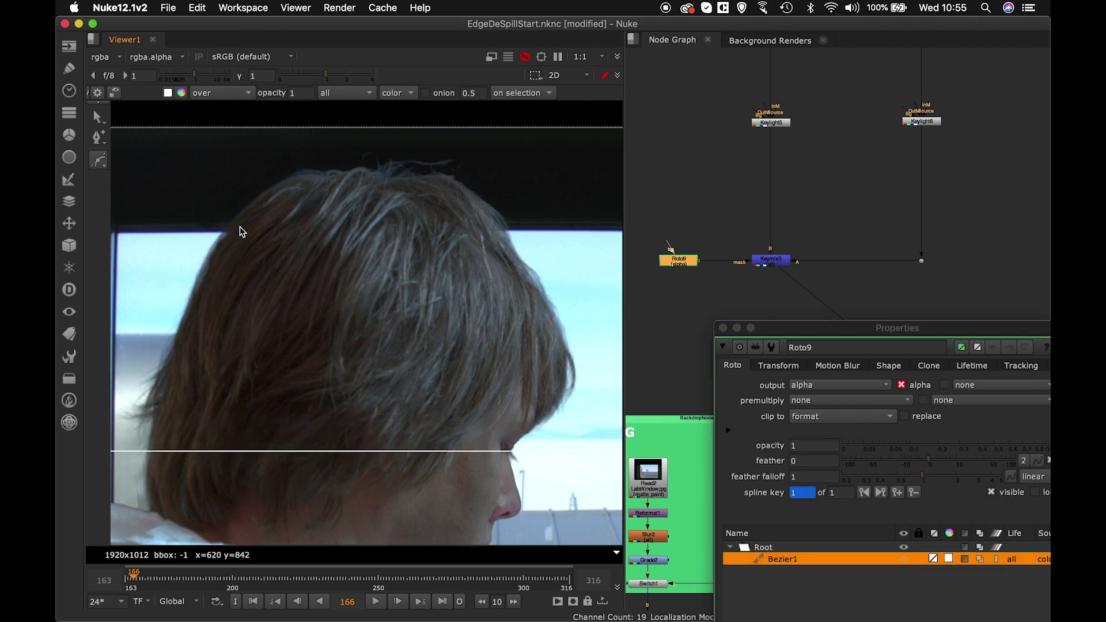
{"action": "left_click", "coordinate": [256, 228]}
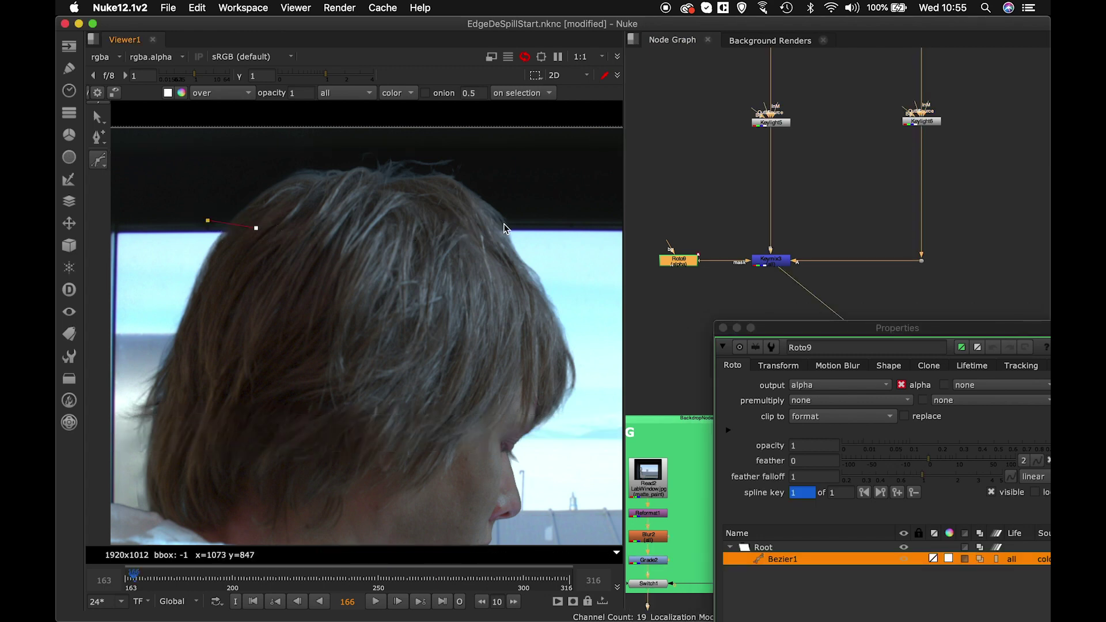
{"action": "left_click", "coordinate": [533, 172]}
{"action": "left_click", "coordinate": [476, 142]}
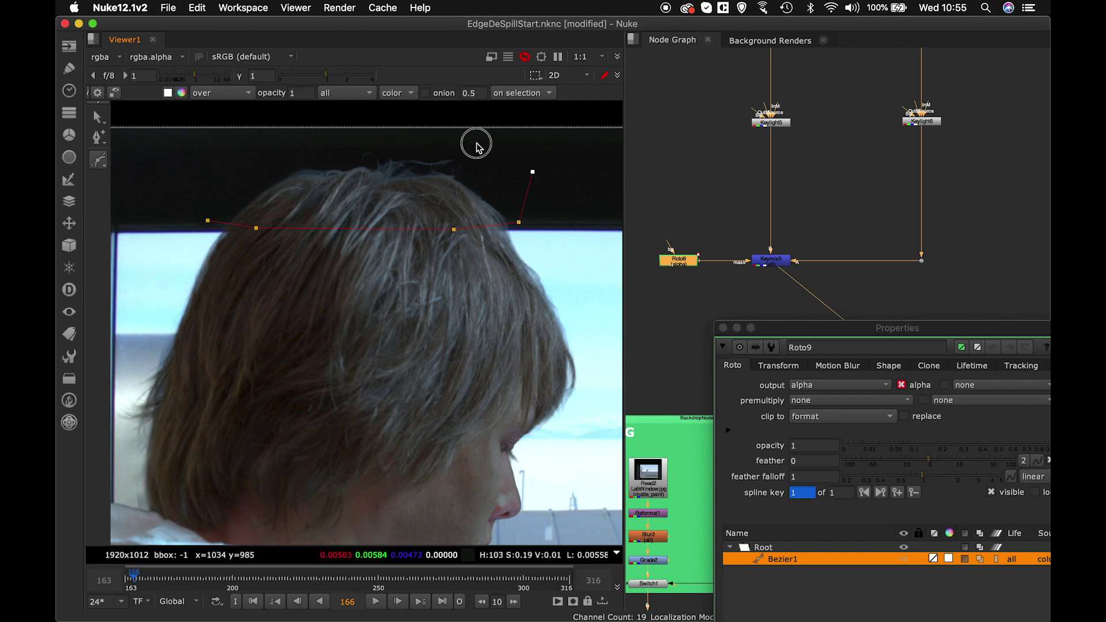
{"action": "left_click", "coordinate": [300, 149]}
{"action": "left_click", "coordinate": [216, 167]}
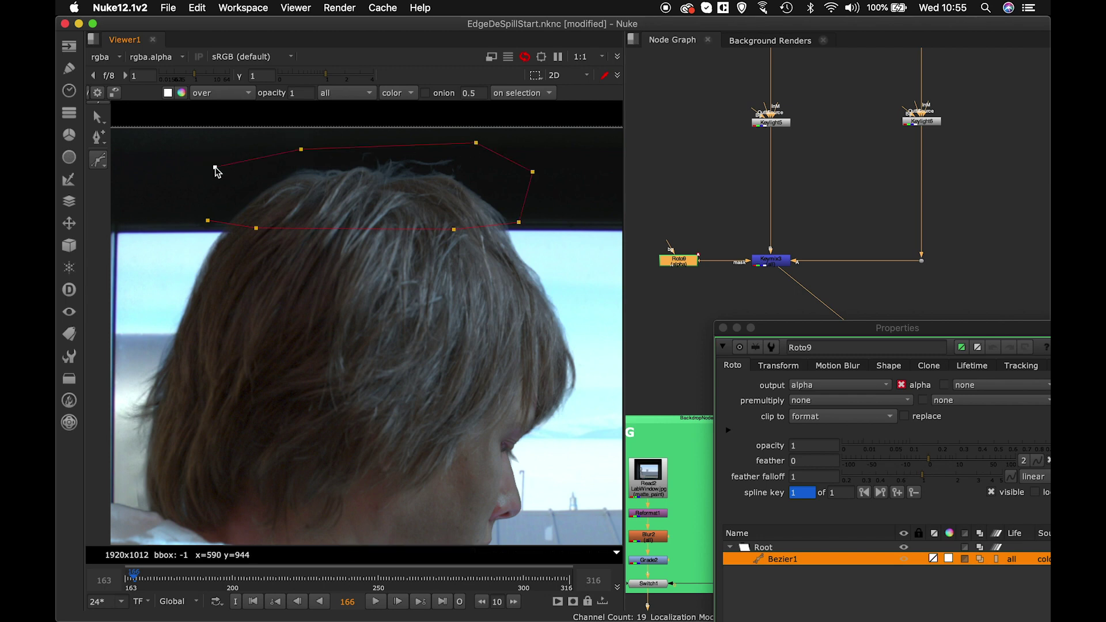
{"action": "left_click", "coordinate": [207, 220]}
{"action": "scroll", "coordinate": [346, 217], "scroll_direction": "down", "scroll_amount": 3}
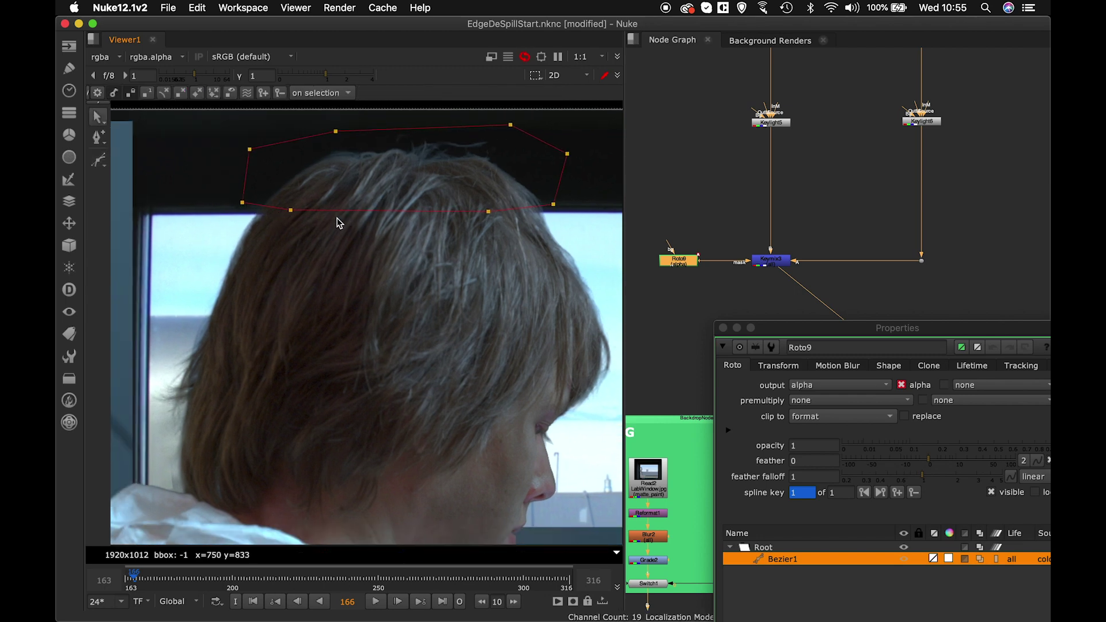
Select all points of the top-of-hair shape and expand its feather outward in three increments.
{"action": "left_click_drag", "start_coordinate": [210, 128], "coordinate": [596, 279]}
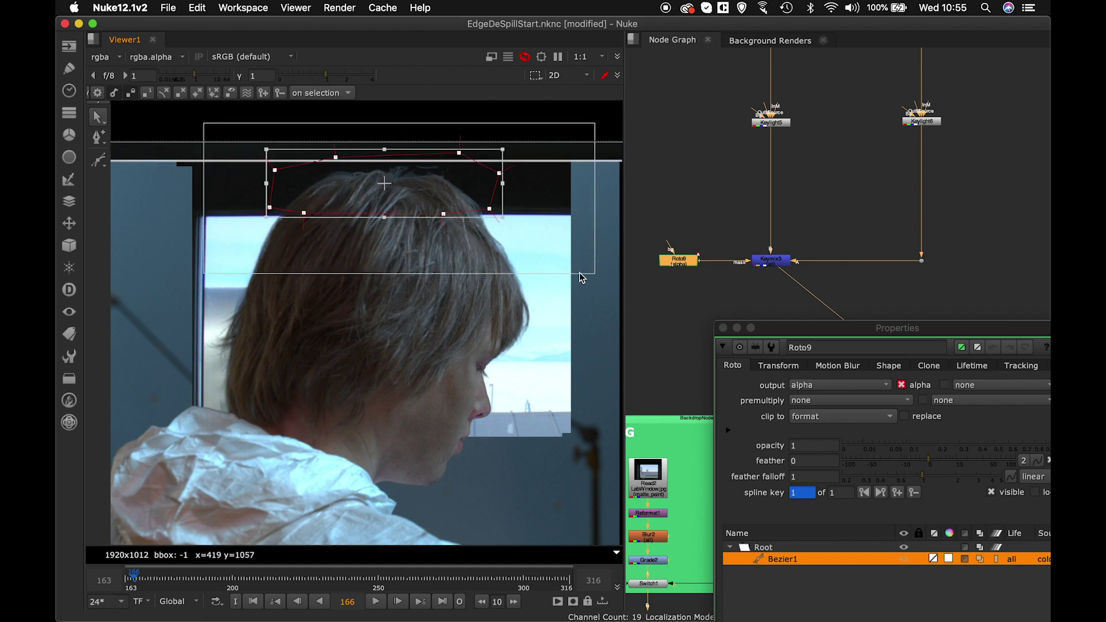
{"action": "key", "text": "e"}
{"action": "key", "text": "e"}
{"action": "key", "text": "e"}
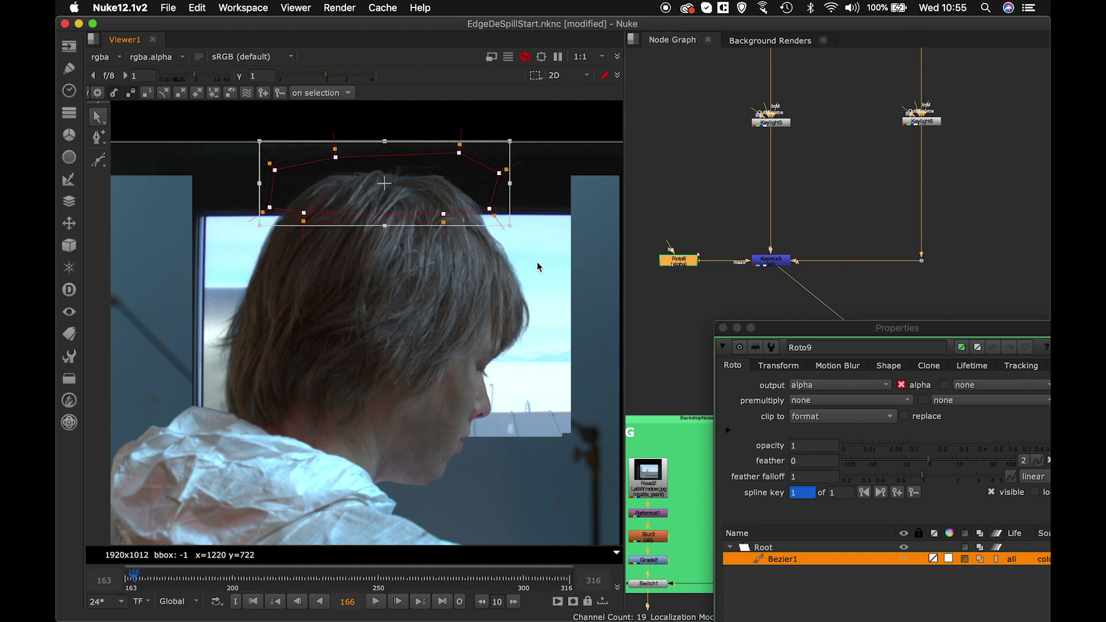
{"action": "scroll", "coordinate": [458, 287], "scroll_direction": "up", "scroll_amount": 5}
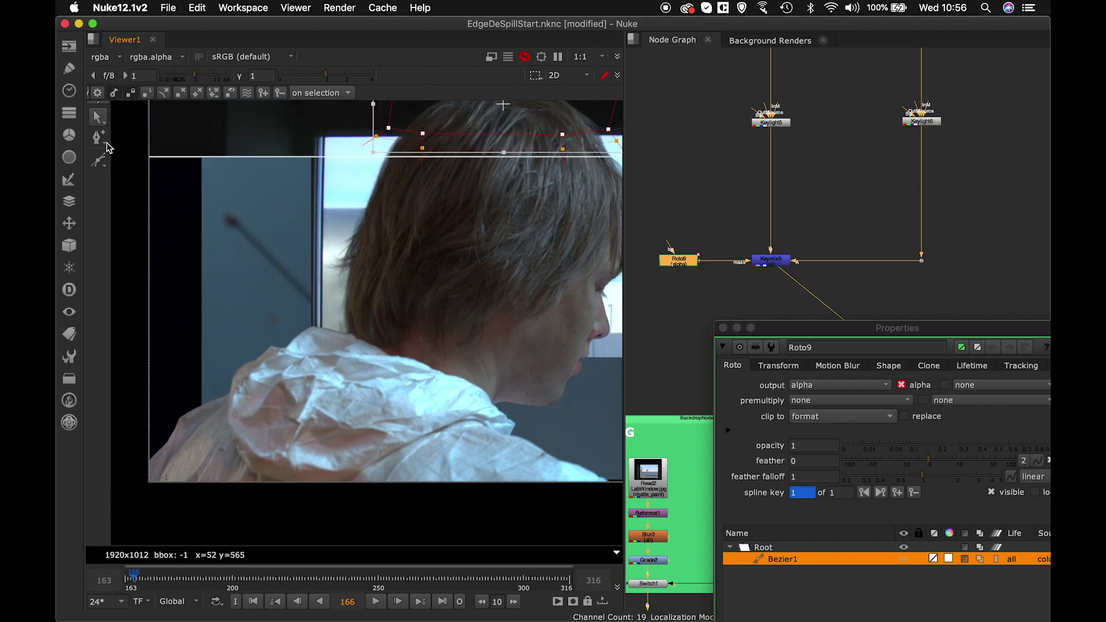
Draw a second closed Bezier shape with six points around the back of the white hood where it overlaps the dark window frame.
{"action": "scroll", "coordinate": [348, 271], "scroll_direction": "down", "scroll_amount": 5}
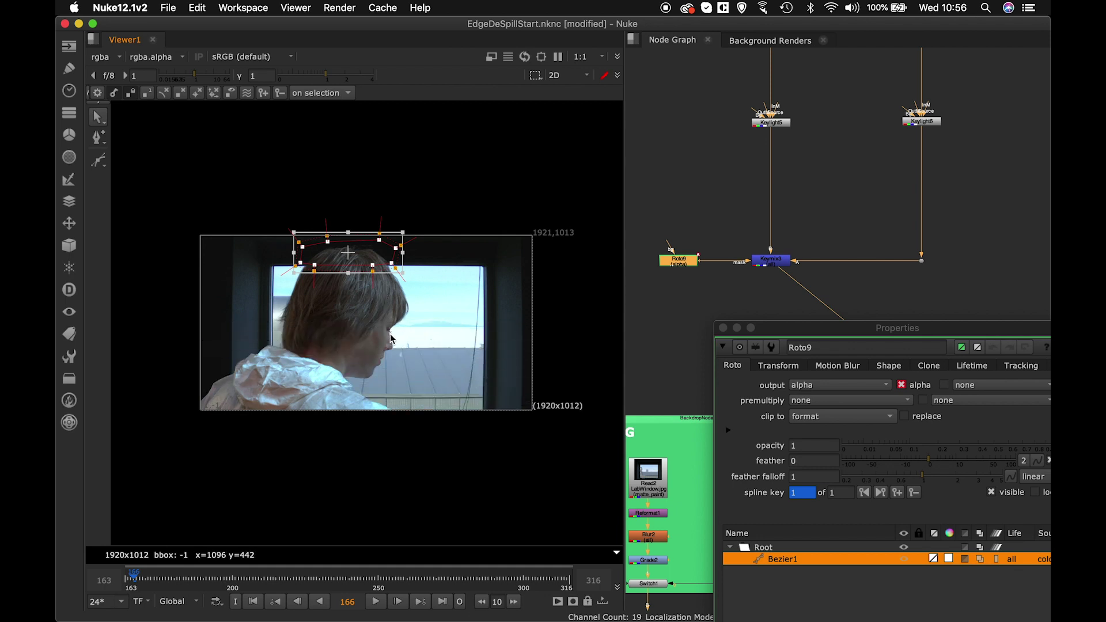
{"action": "scroll", "coordinate": [390, 334], "scroll_direction": "up", "scroll_amount": 3}
{"action": "middle_click_drag", "start_coordinate": [390, 333], "coordinate": [436, 306]}
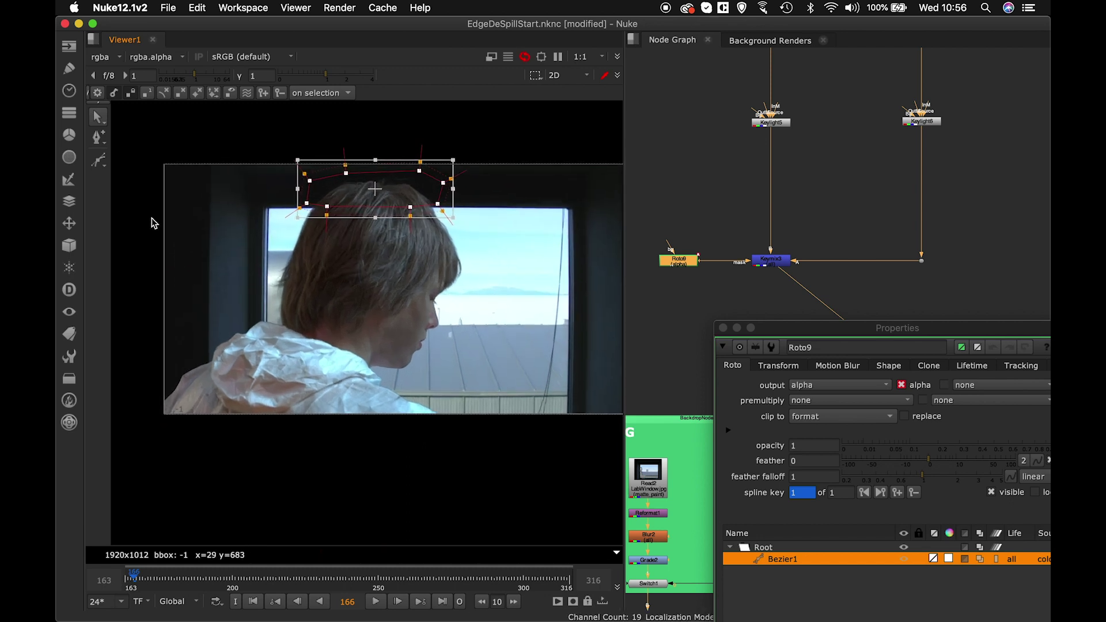
{"action": "key", "text": "v"}
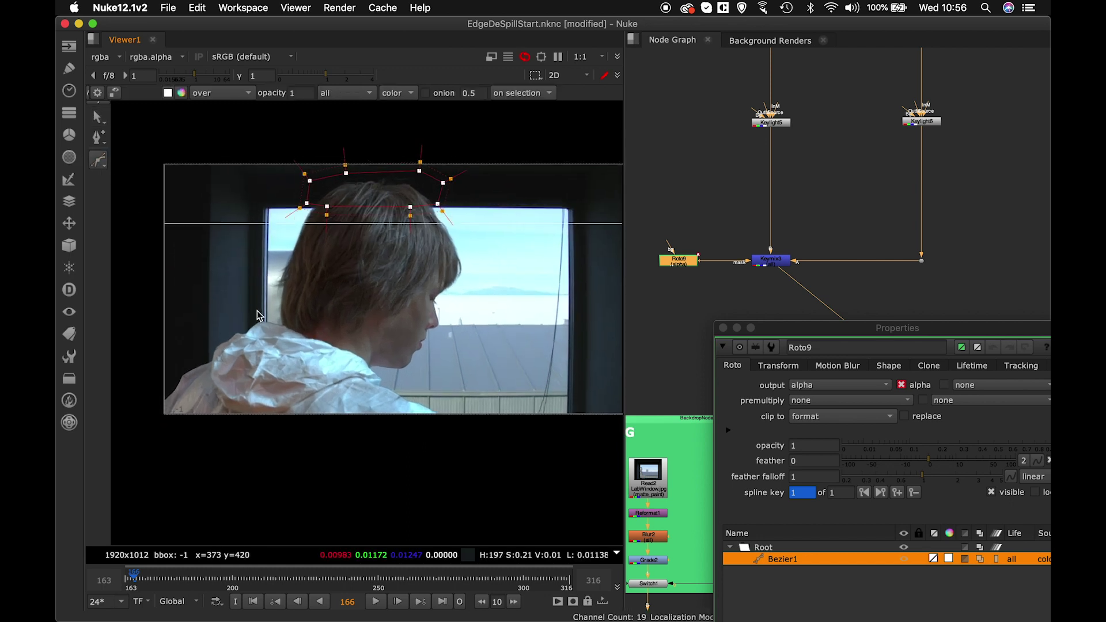
{"action": "left_click", "coordinate": [271, 340]}
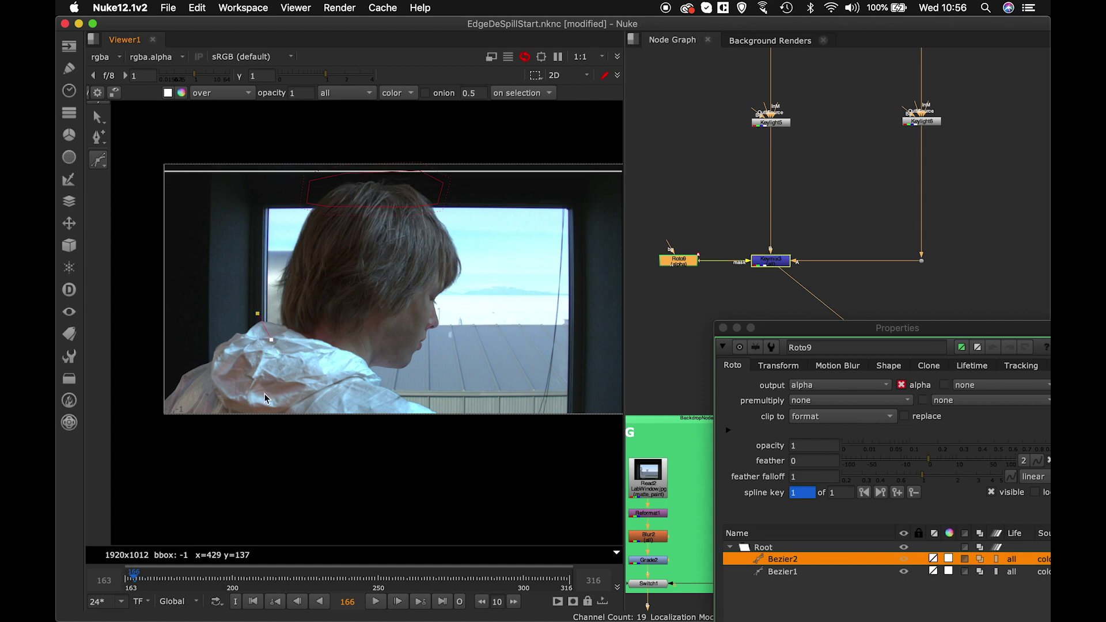
{"action": "left_click", "coordinate": [260, 402]}
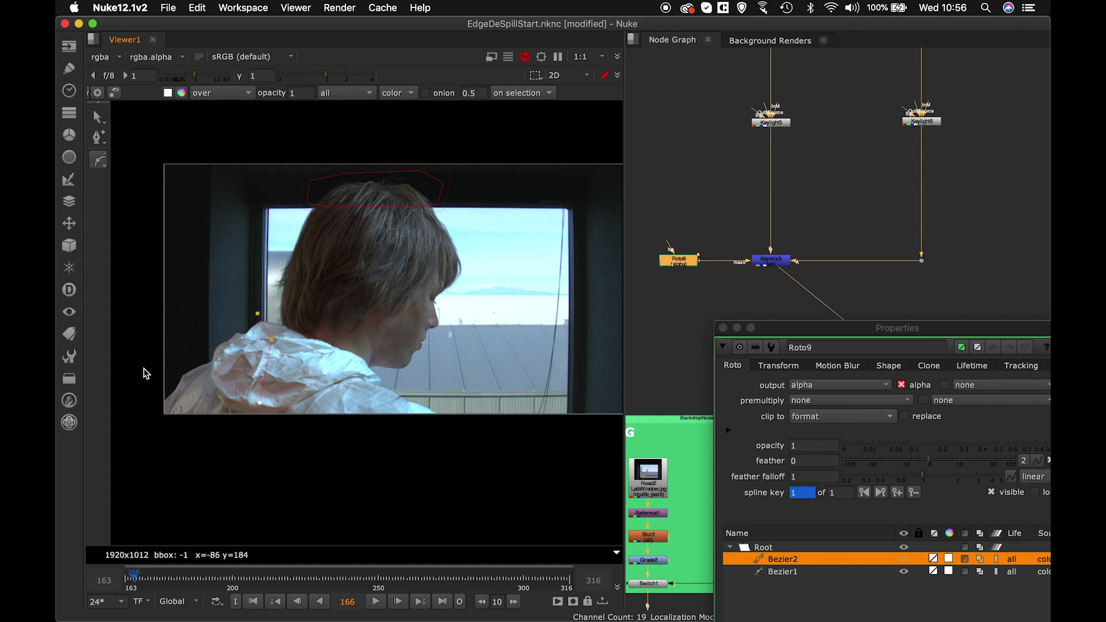
{"action": "left_click", "coordinate": [258, 314]}
{"action": "key", "text": "Return"}
Select all points of the hood shape, expand its feather outward in six increments, and close the Roto properties.
{"action": "left_click_drag", "start_coordinate": [116, 292], "coordinate": [380, 487]}
{"action": "key", "text": "e"}
{"action": "key", "text": "e"}
{"action": "key", "text": "e"}
{"action": "key", "text": "e"}
{"action": "key", "text": "e"}
{"action": "key", "text": "e"}
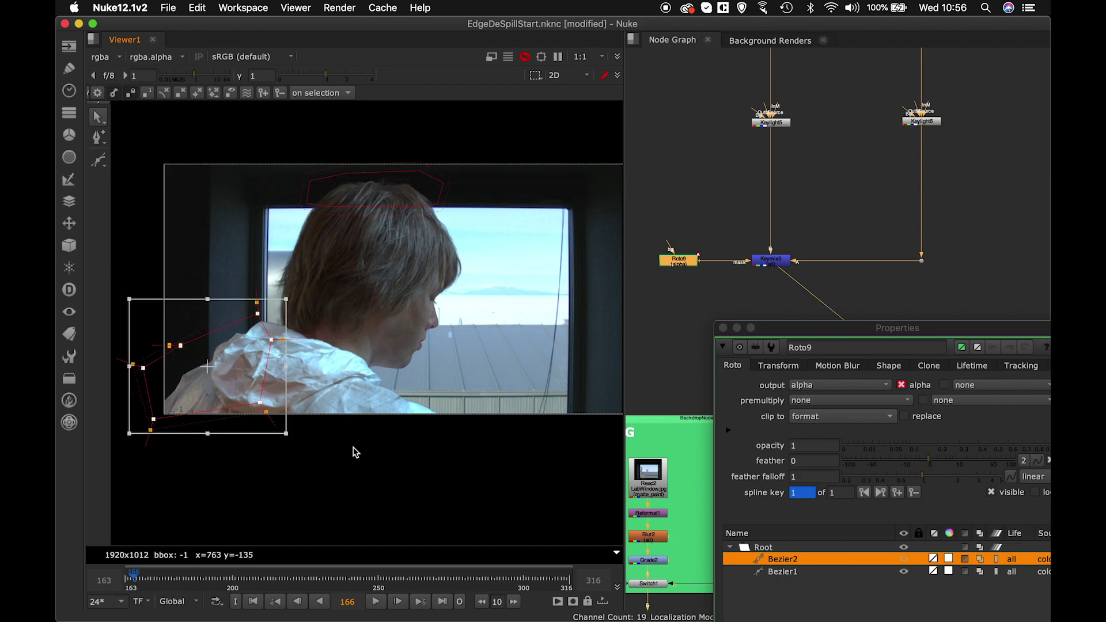
{"action": "left_click_drag", "start_coordinate": [918, 329], "coordinate": [789, 322]}
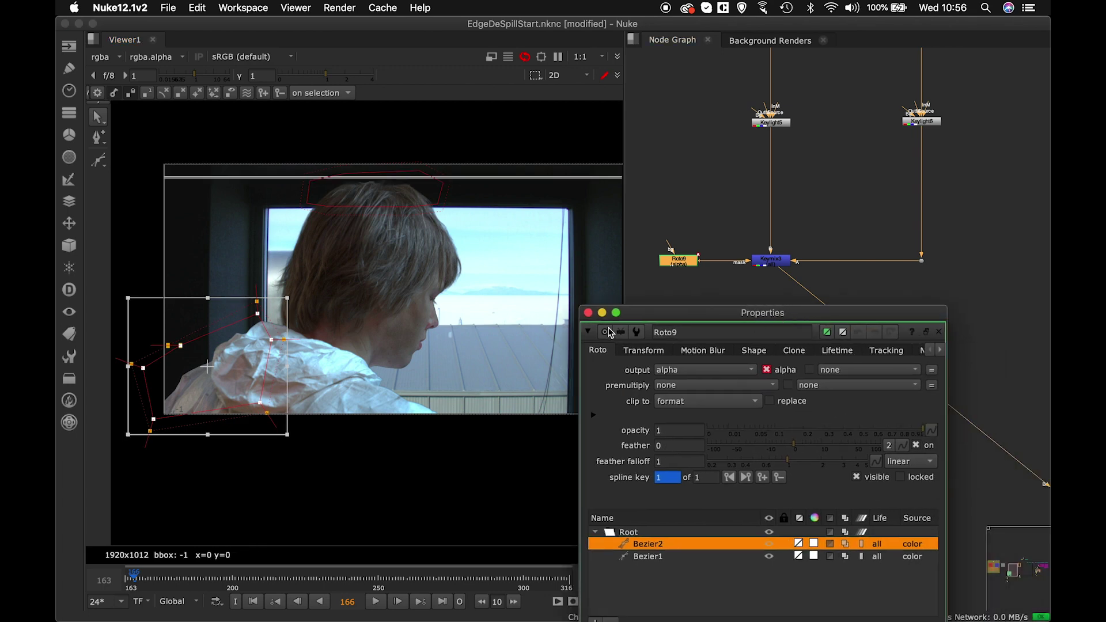
{"action": "left_click", "coordinate": [594, 321]}
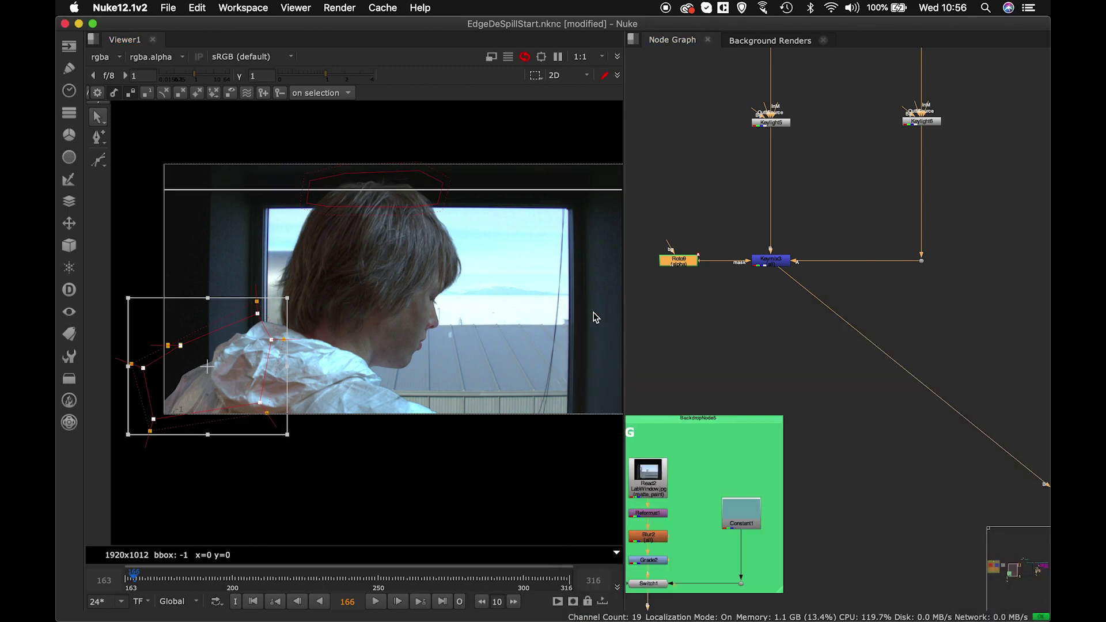
View the KeyMix result, then the composite at the Merge node over the BG, and examine the hair and hood edges.
{"action": "left_click", "coordinate": [772, 261]}
{"action": "key", "text": "1"}
{"action": "left_click", "coordinate": [767, 293]}
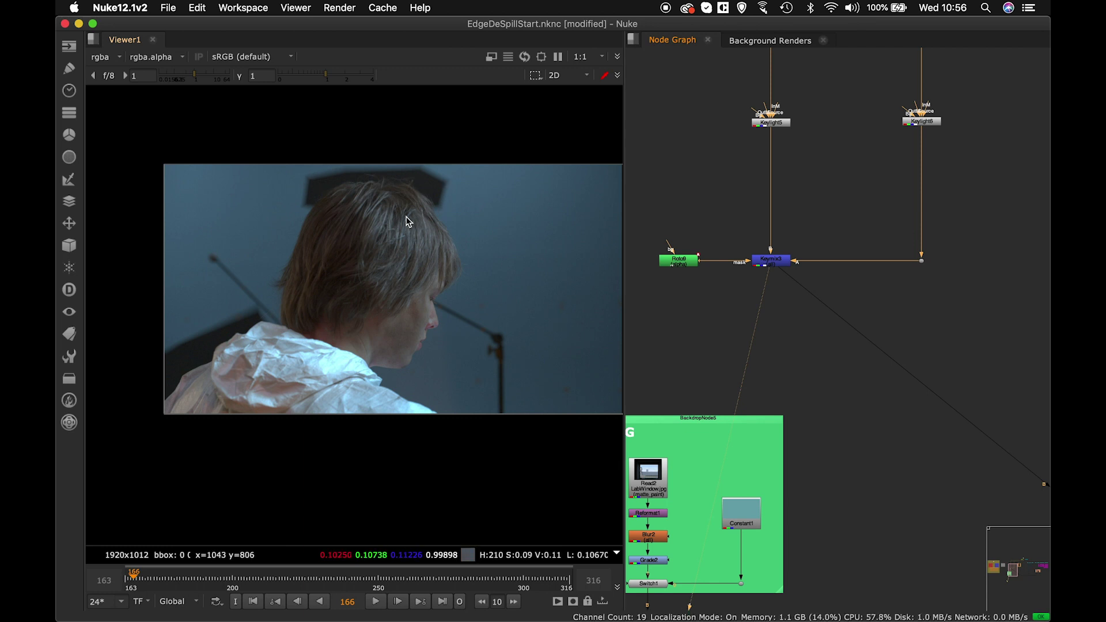
{"action": "middle_click_drag", "start_coordinate": [848, 362], "coordinate": [730, 247]}
{"action": "middle_click_drag", "start_coordinate": [781, 302], "coordinate": [842, 228]}
{"action": "middle_click_drag", "start_coordinate": [750, 334], "coordinate": [857, 317]}
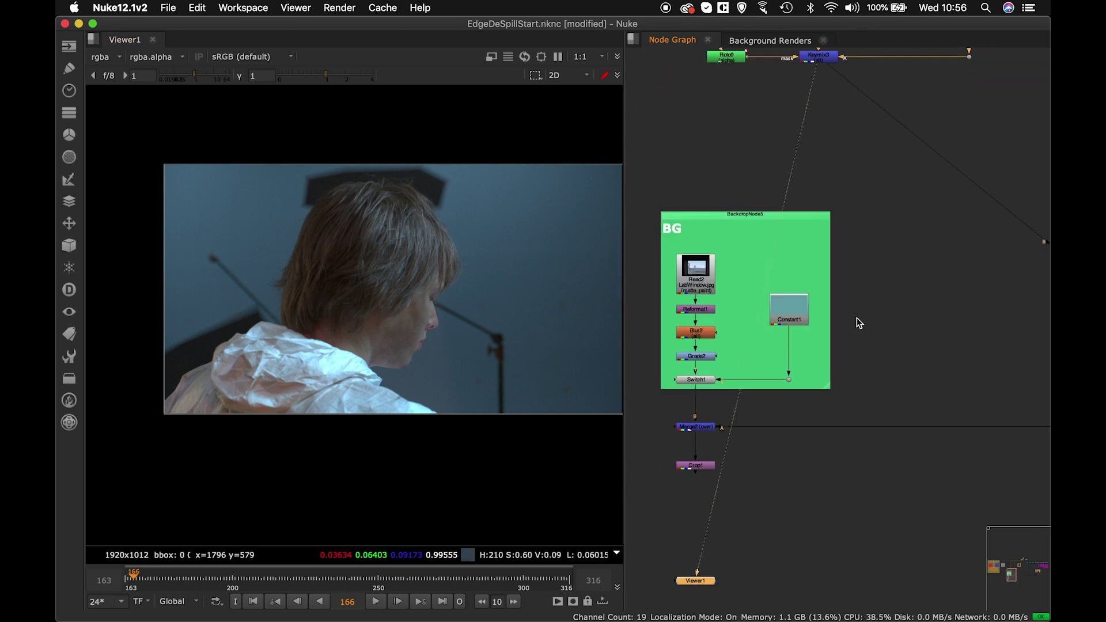
{"action": "middle_click_drag", "start_coordinate": [718, 433], "coordinate": [753, 426]}
{"action": "left_click", "coordinate": [735, 426]}
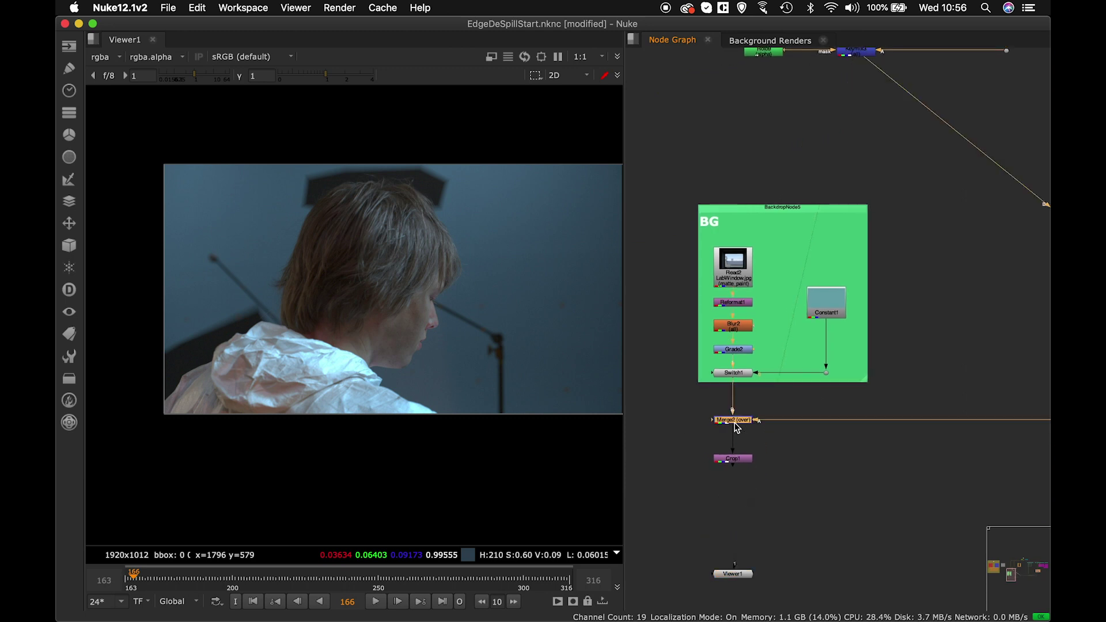
{"action": "key", "text": "1"}
{"action": "middle_click_drag", "start_coordinate": [508, 320], "coordinate": [487, 324]}
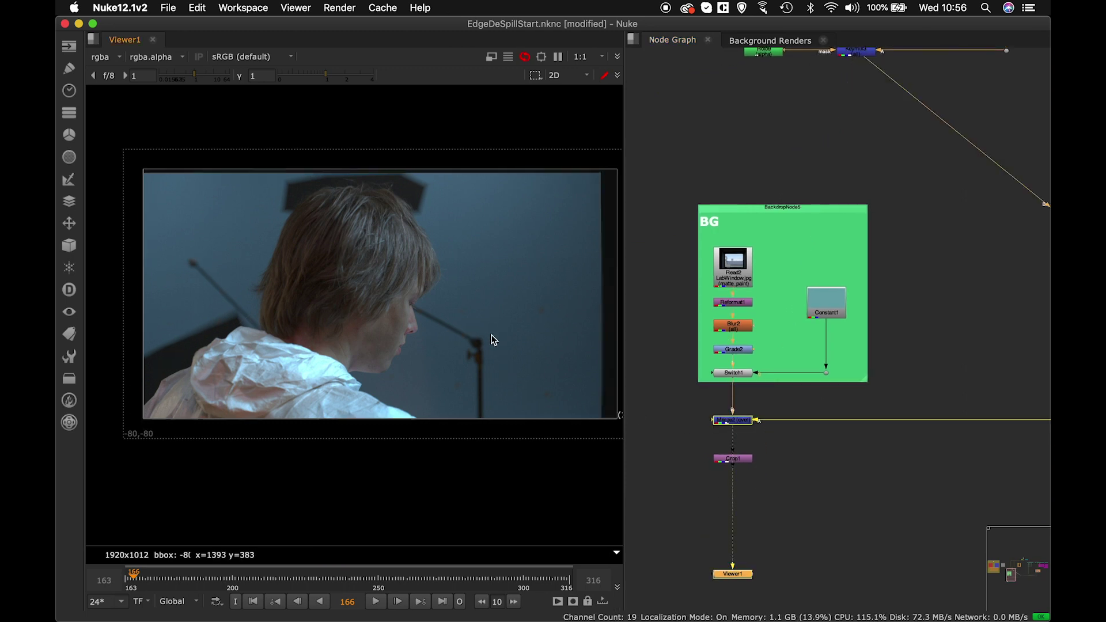
{"action": "left_click_drag", "start_coordinate": [425, 173], "coordinate": [370, 192]}
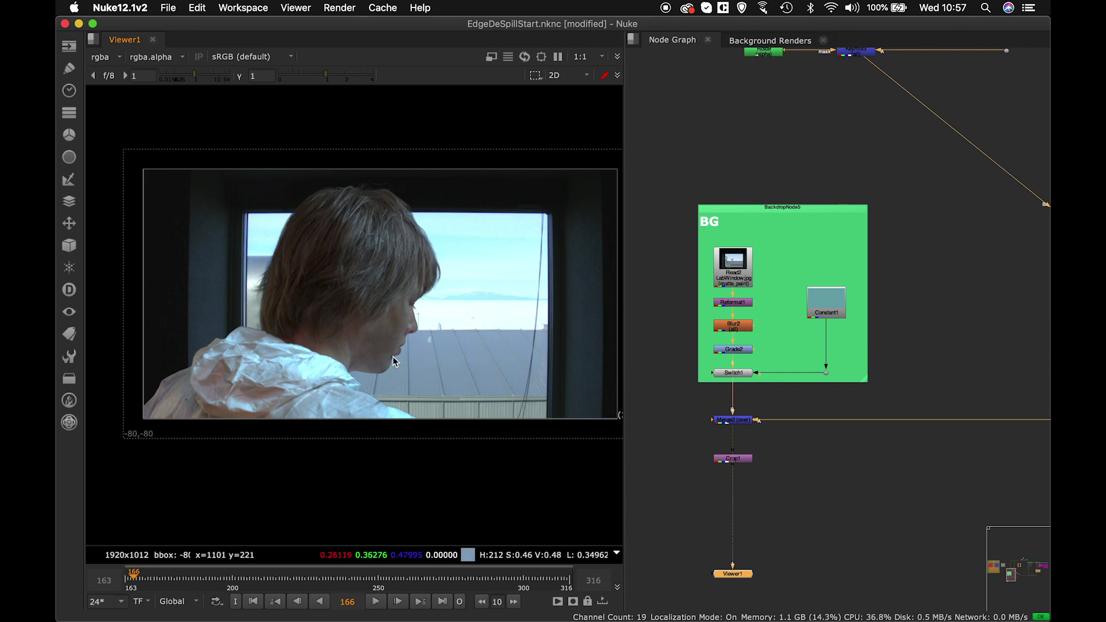
Add a new Keylight node in the empty area between the KeyMix and the Core Despill backdrop.
{"action": "middle_click_drag", "start_coordinate": [979, 119], "coordinate": [871, 280]}
{"action": "scroll", "coordinate": [876, 275], "scroll_direction": "down", "scroll_amount": 2}
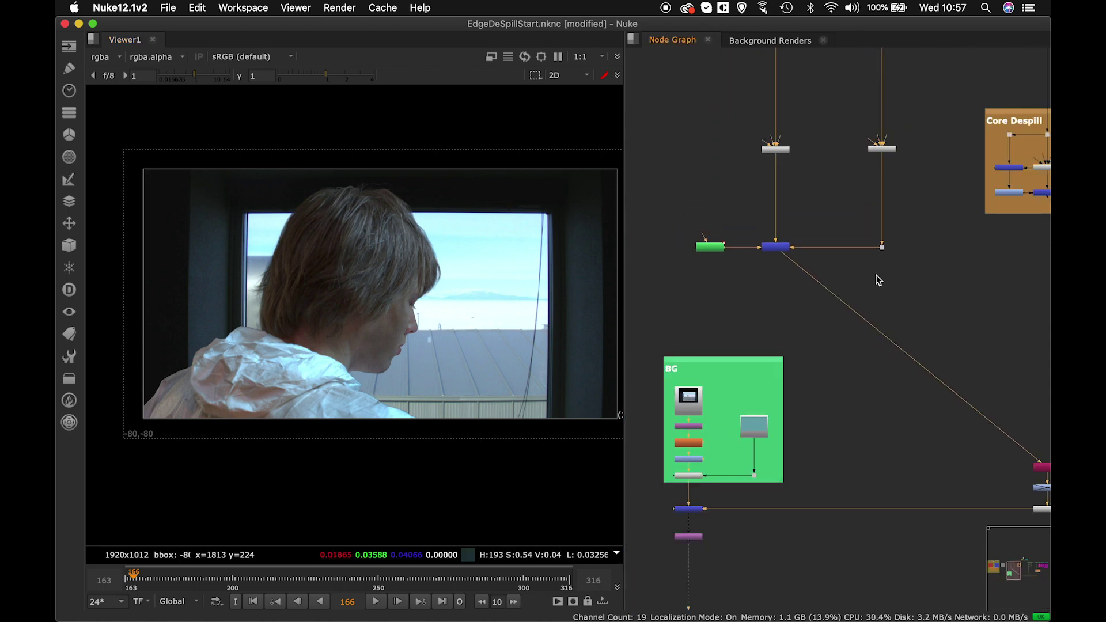
{"action": "scroll", "coordinate": [878, 280], "scroll_direction": "down", "scroll_amount": 2}
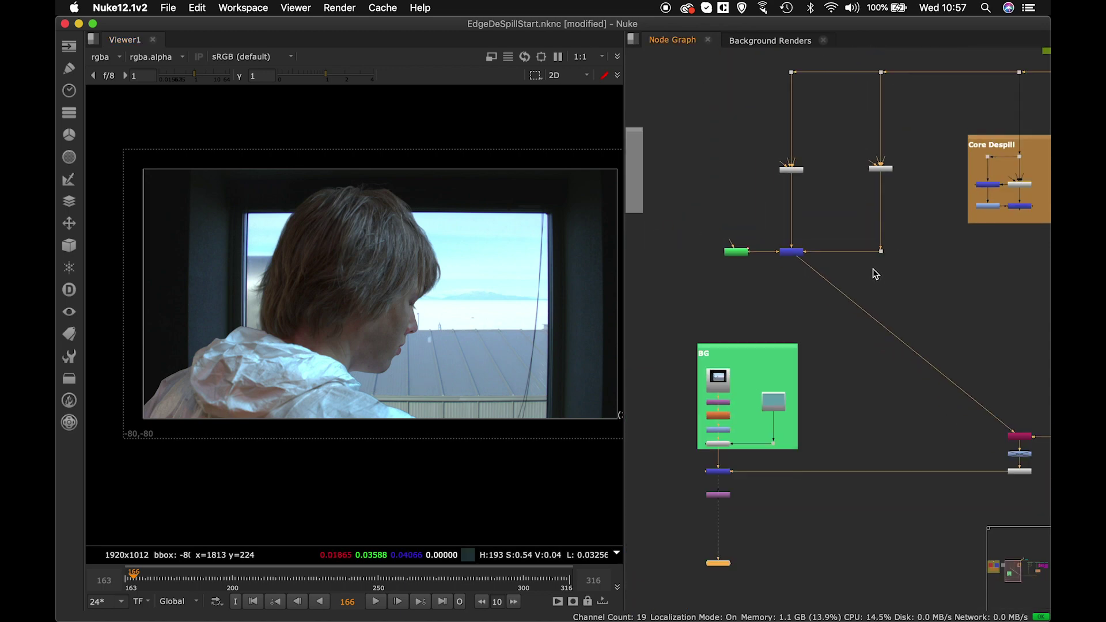
{"action": "left_click", "coordinate": [903, 272]}
{"action": "key", "text": "Tab"}
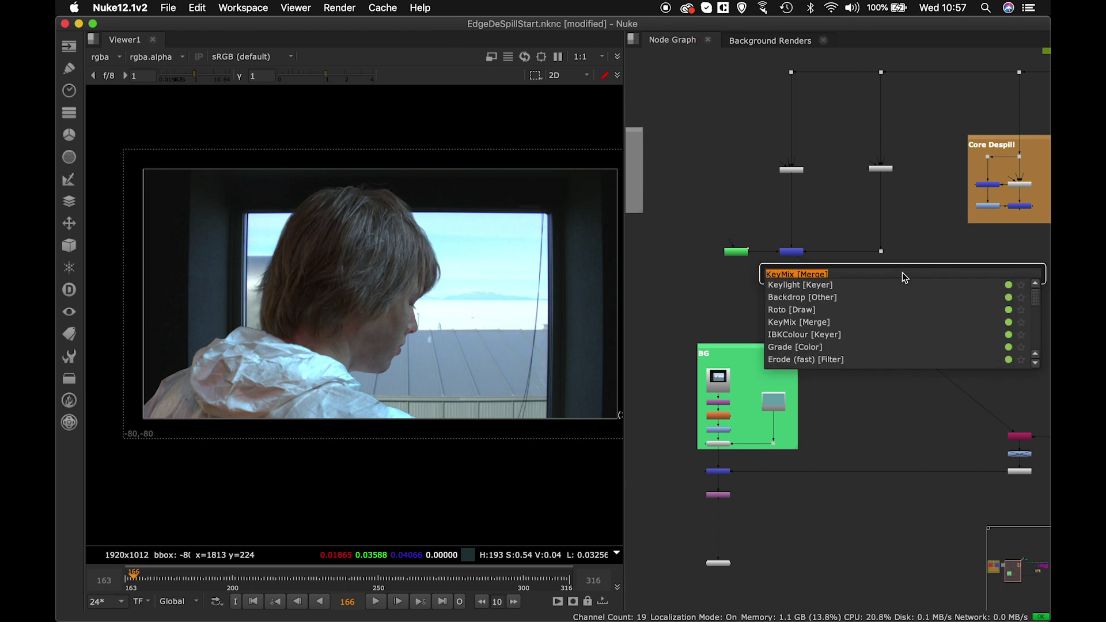
{"action": "type", "text": "key"}
{"action": "key", "text": "Down"}
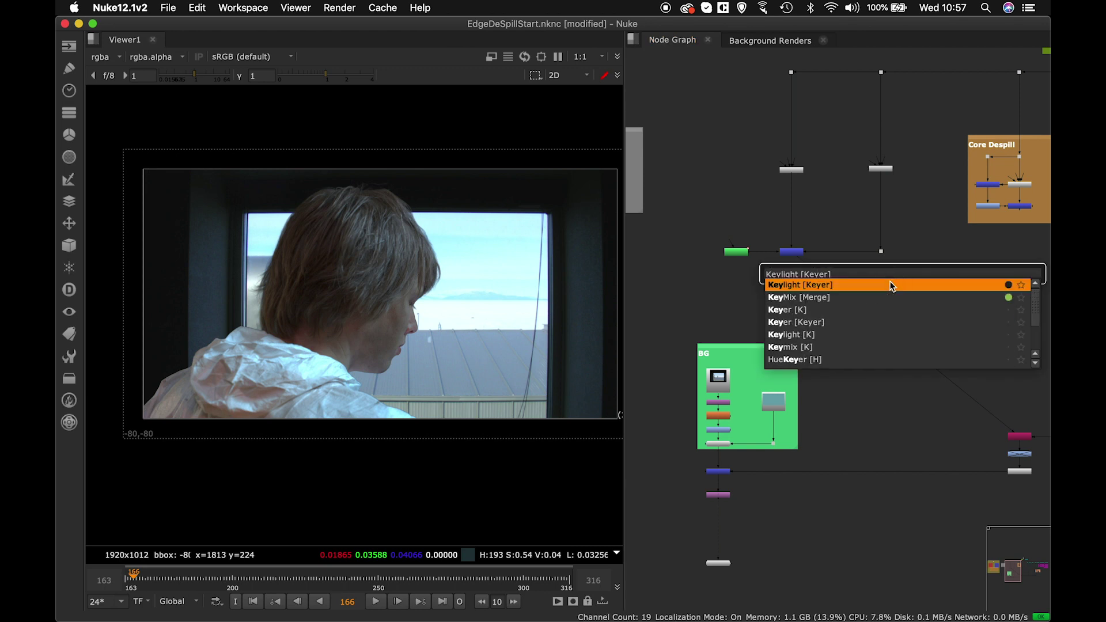
{"action": "key", "text": "Return"}
{"action": "left_click_drag", "start_coordinate": [909, 271], "coordinate": [911, 278]}
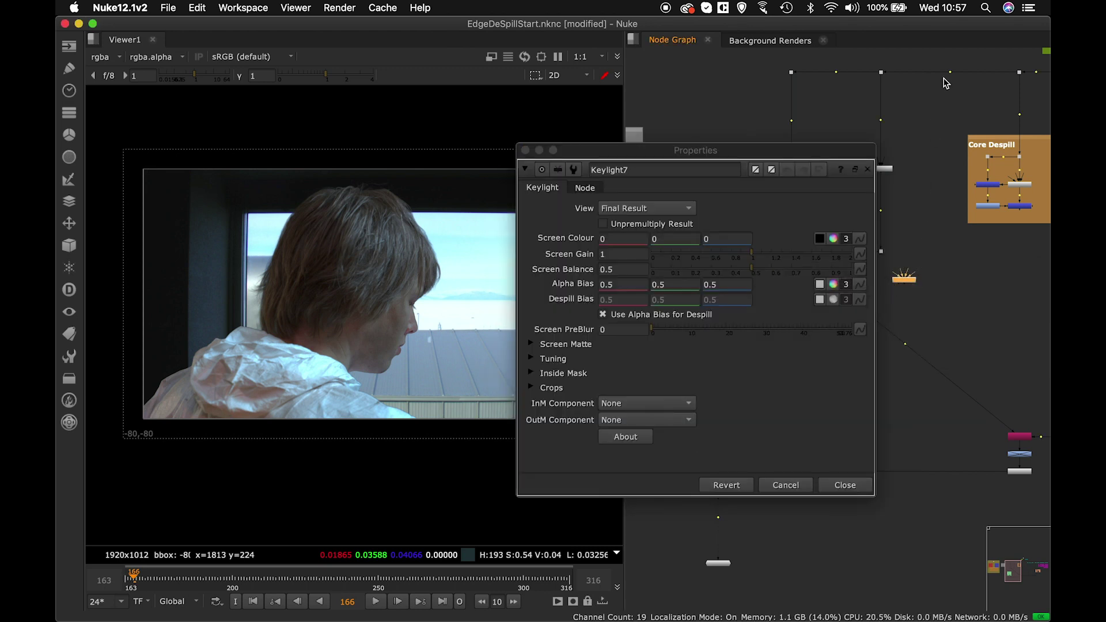
Insert a dot on the upper source pipe feeding the new Keylight, align the node beneath it, and close its properties.
{"action": "left_click", "coordinate": [951, 73]}
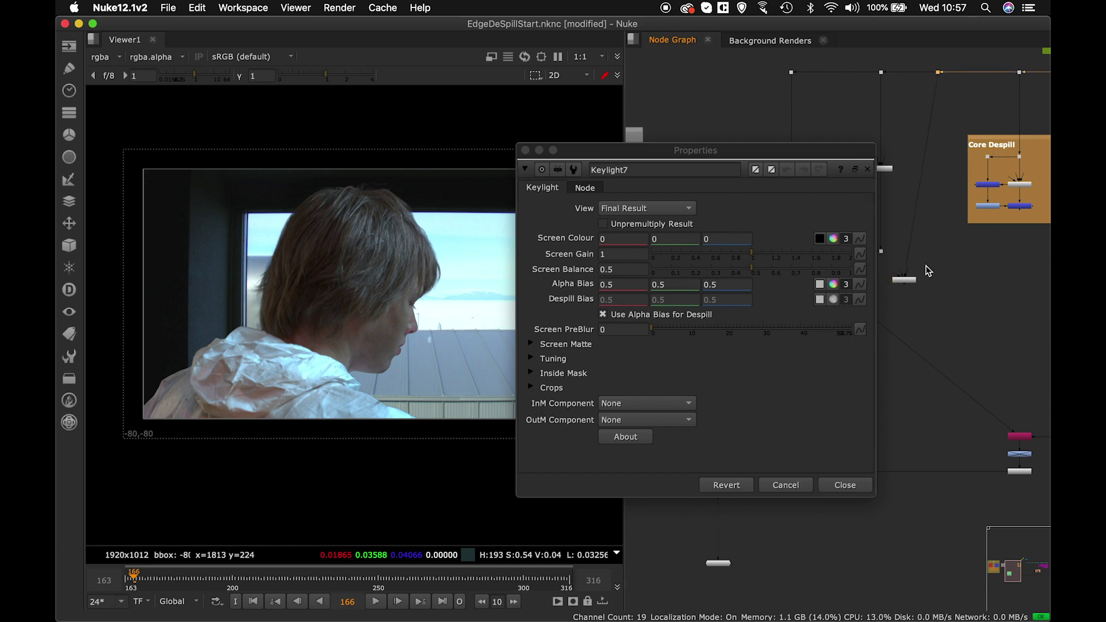
{"action": "left_click_drag", "start_coordinate": [913, 282], "coordinate": [946, 283]}
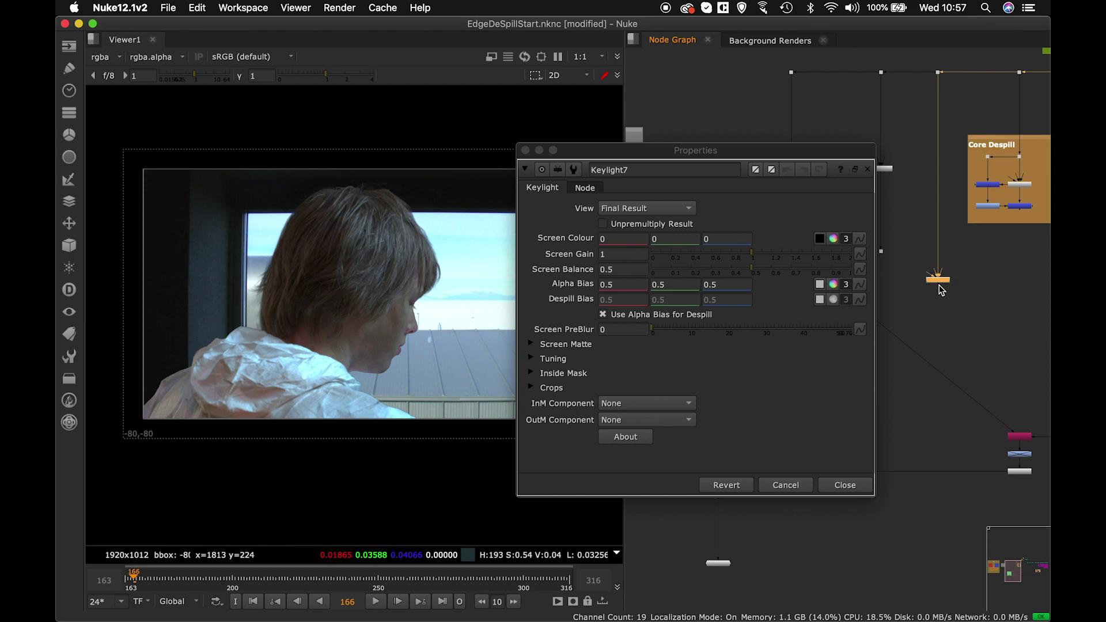
{"action": "left_click", "coordinate": [844, 485]}
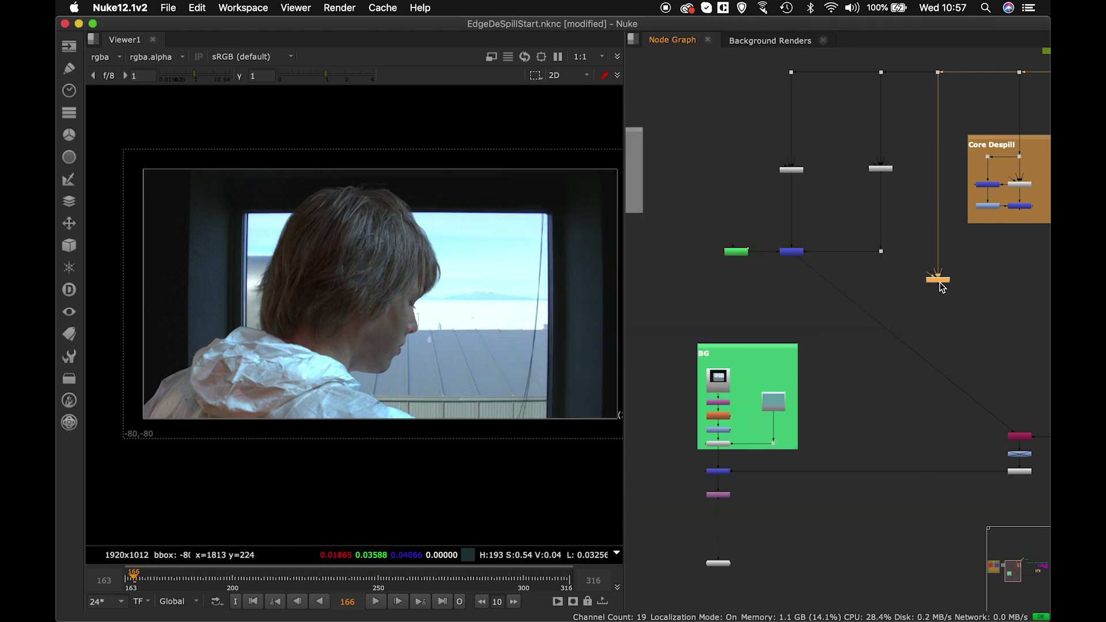
View the new Keylight and set its Screen Colour to -1.6, 0.6, -2.1, closing its properties when finished.
{"action": "key", "text": "1"}
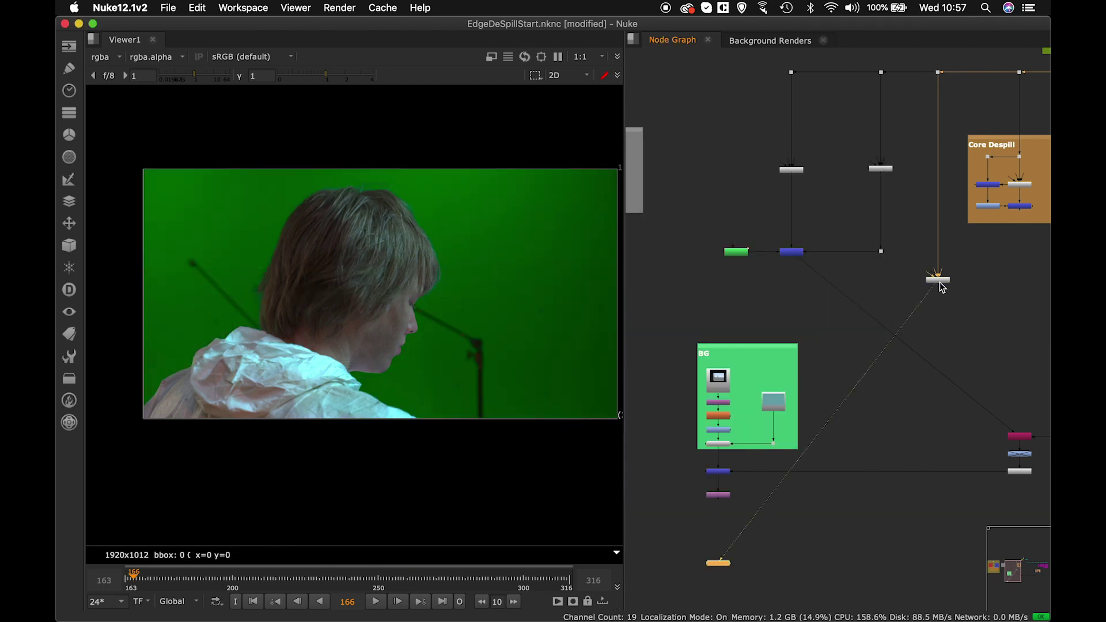
{"action": "double_click", "coordinate": [939, 281]}
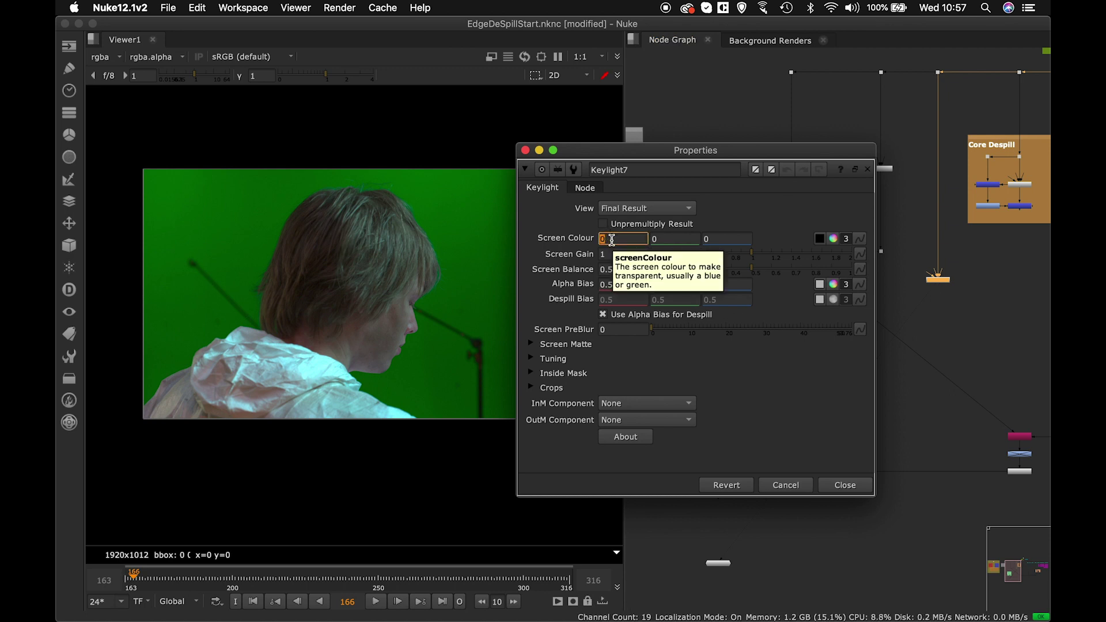
{"action": "type", "text": "-1.6"}
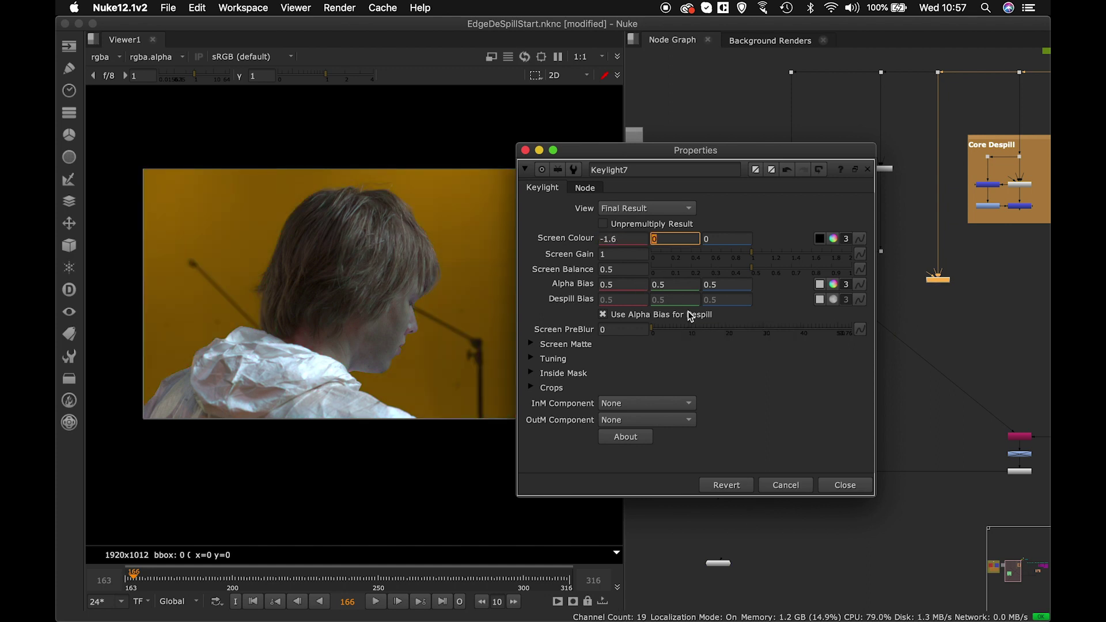
{"action": "type", "text": "0.6"}
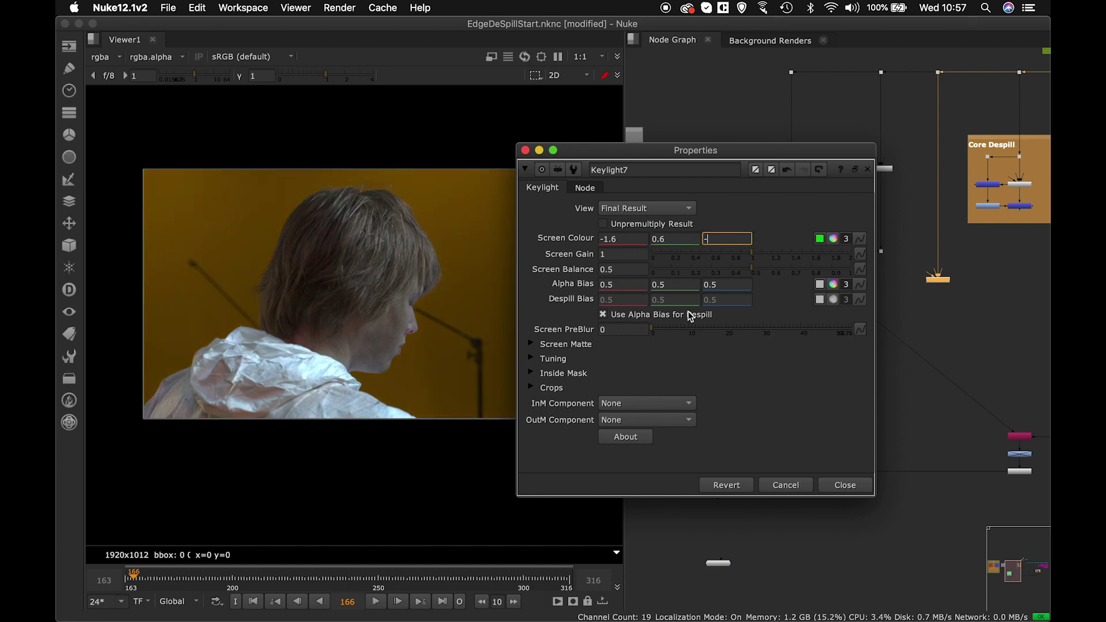
{"action": "key", "text": "Return"}
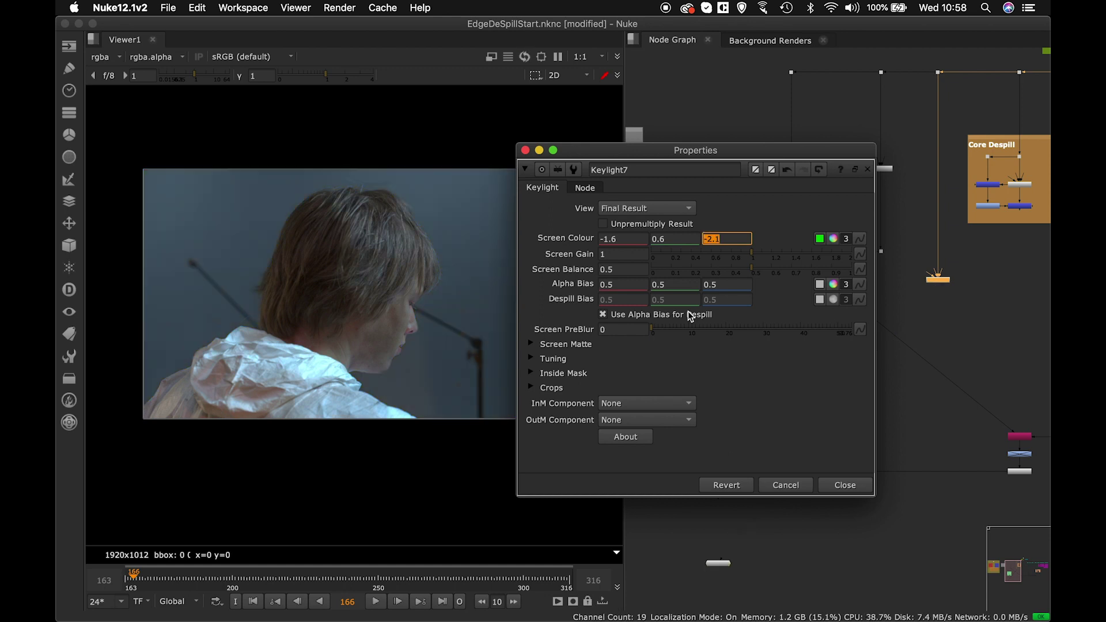
{"action": "left_click", "coordinate": [844, 489]}
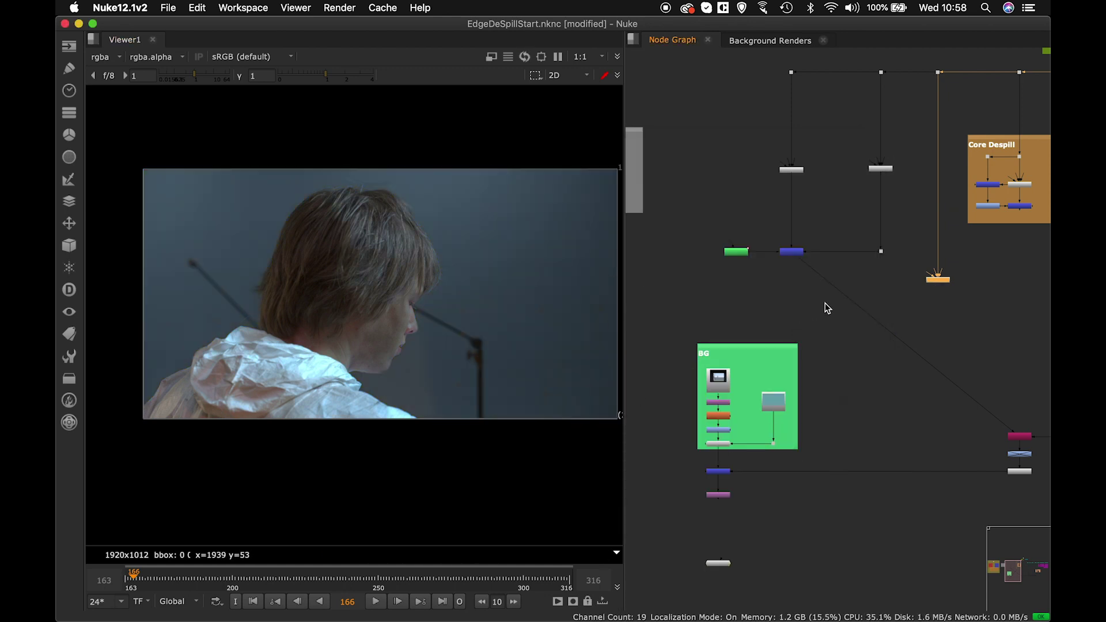
Add a second KeyMix node below the existing KeyMix and connect its B input to the existing KeyMix's output.
{"action": "scroll", "coordinate": [811, 306], "scroll_direction": "up", "scroll_amount": 5}
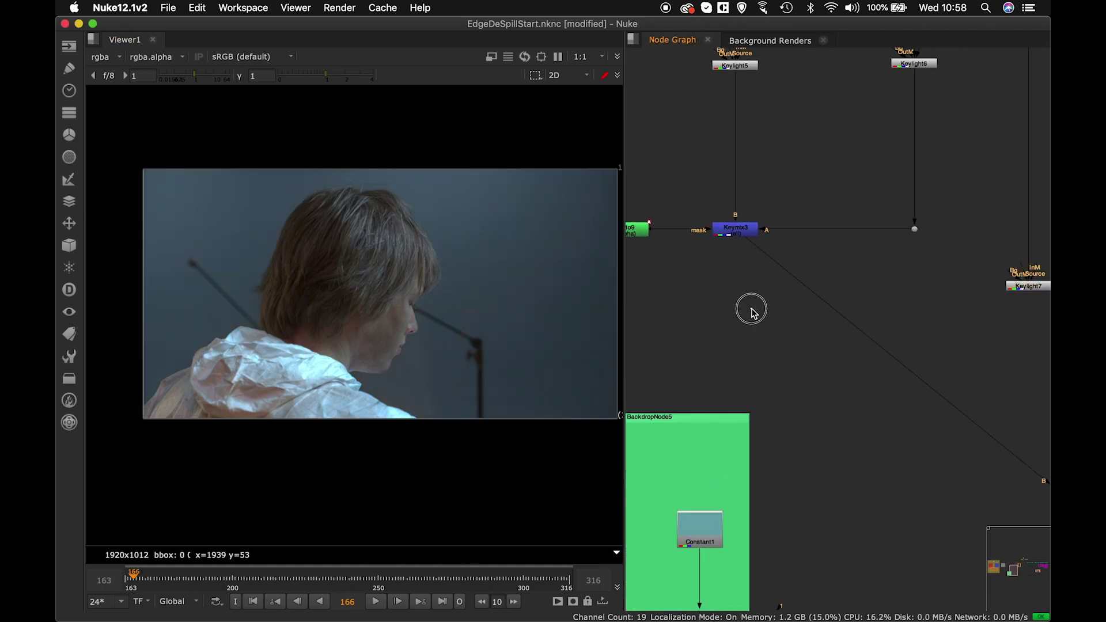
{"action": "key", "text": "Tab"}
{"action": "type", "text": "key"}
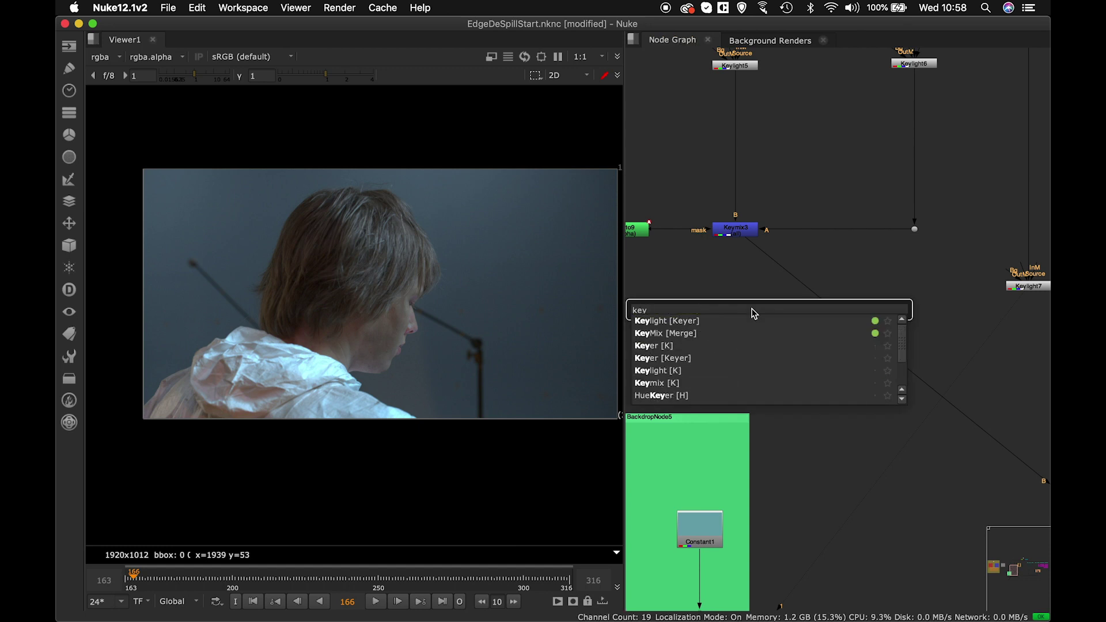
{"action": "left_click", "coordinate": [724, 333]}
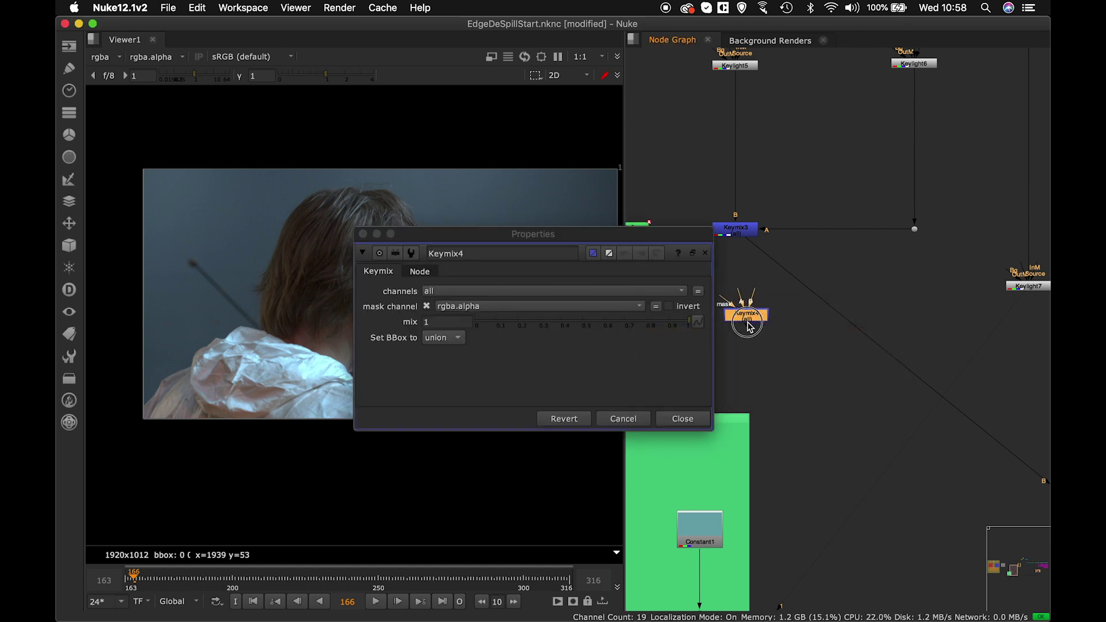
{"action": "left_click", "coordinate": [702, 419]}
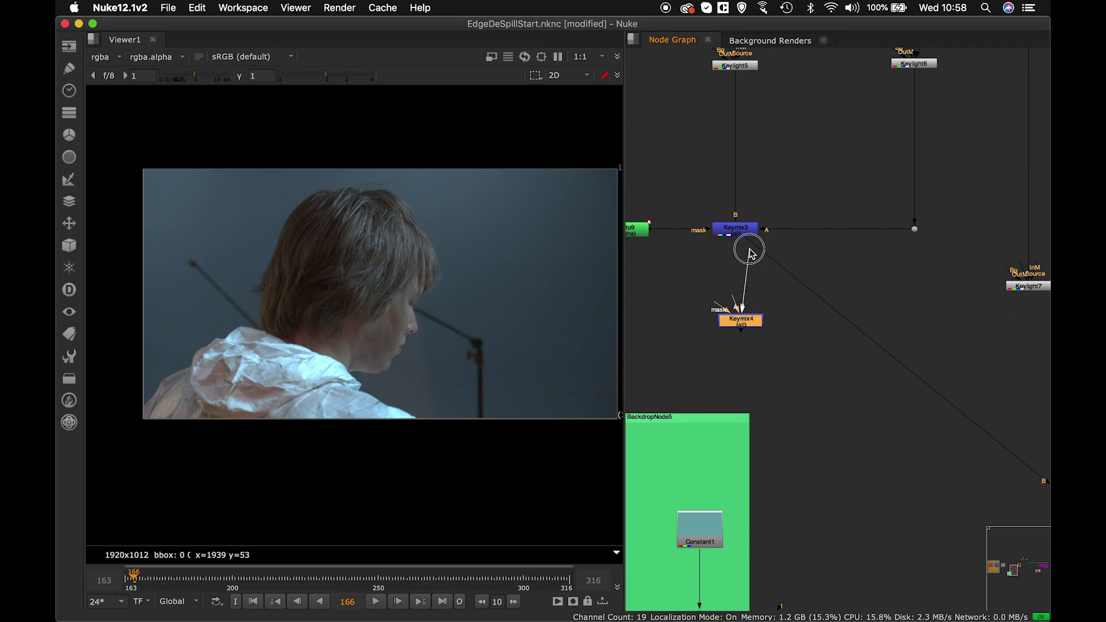
{"action": "left_click_drag", "start_coordinate": [749, 252], "coordinate": [752, 245]}
{"action": "left_click_drag", "start_coordinate": [749, 324], "coordinate": [744, 328]}
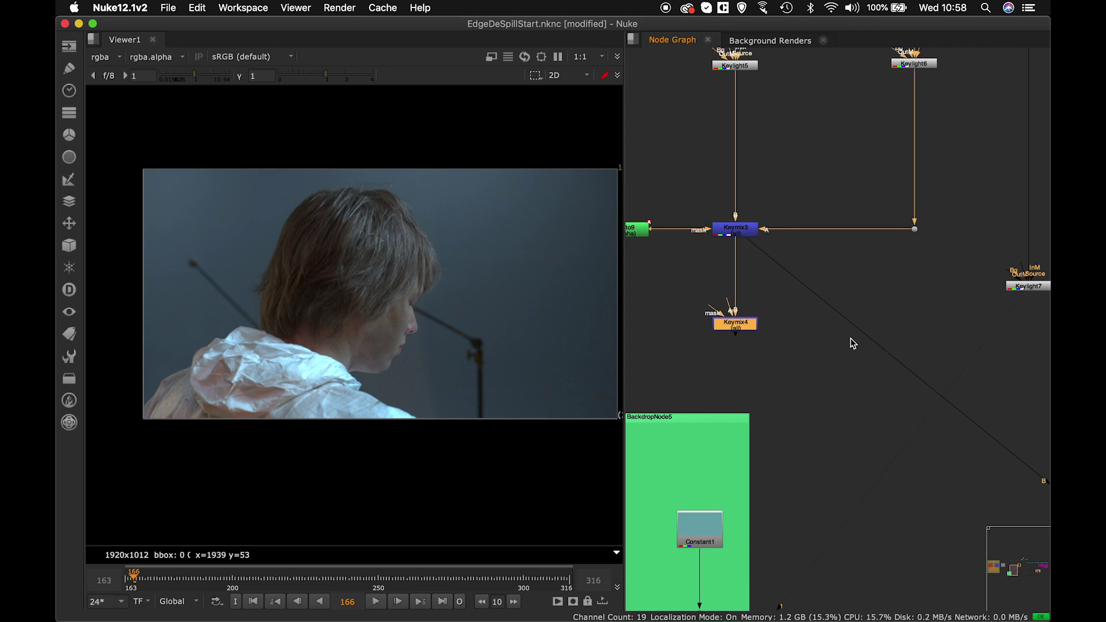
Connect the second KeyMix's A input to the new Keylight and move the Keylight level with it.
{"action": "middle_click_drag", "start_coordinate": [870, 340], "coordinate": [839, 311]}
{"action": "left_click_drag", "start_coordinate": [985, 267], "coordinate": [990, 275]}
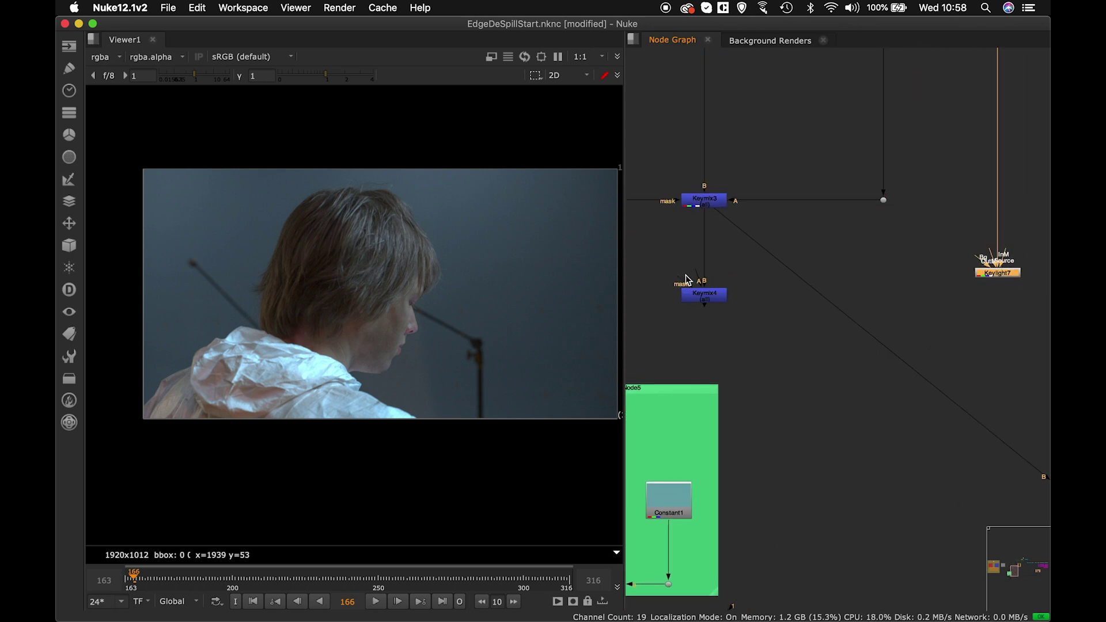
{"action": "left_click_drag", "start_coordinate": [727, 281], "coordinate": [993, 293]}
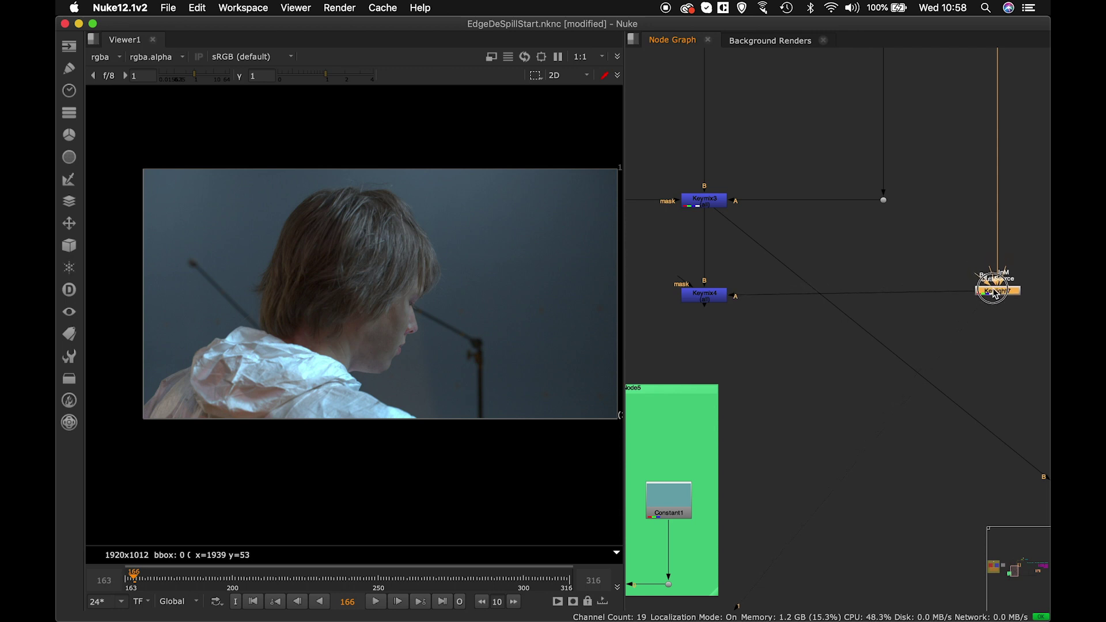
{"action": "scroll", "coordinate": [956, 309], "scroll_direction": "down", "scroll_amount": 5}
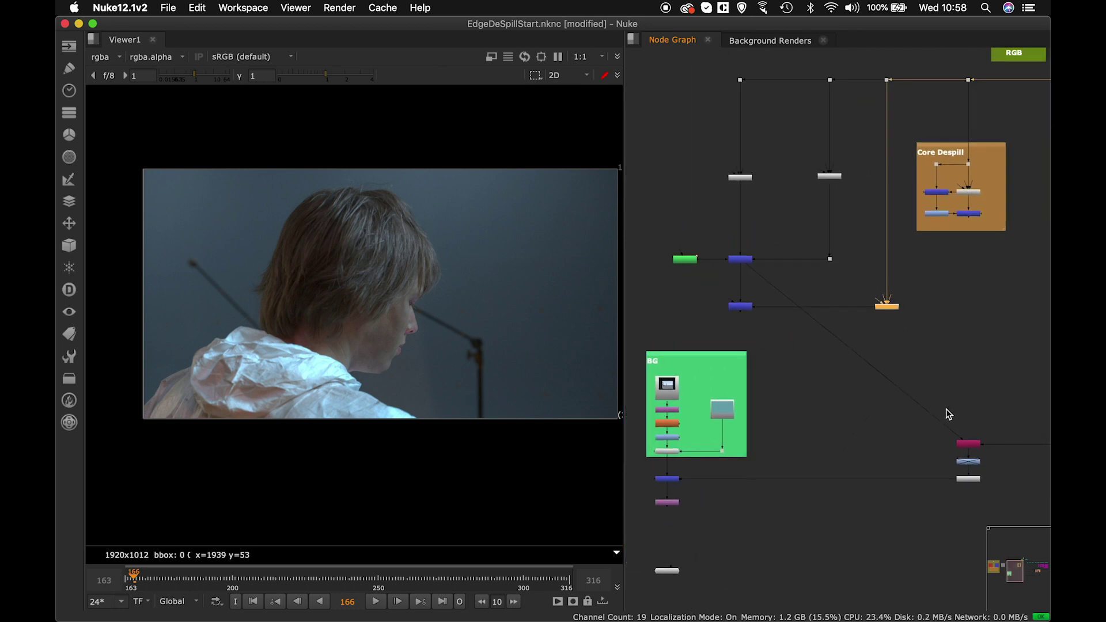
Feed the downstream red node from the second KeyMix and connect a new Roto node to that KeyMix's mask input.
{"action": "left_click_drag", "start_coordinate": [759, 281], "coordinate": [752, 309]}
{"action": "scroll", "coordinate": [755, 308], "scroll_direction": "down", "scroll_amount": 2}
{"action": "scroll", "coordinate": [754, 306], "scroll_direction": "up", "scroll_amount": 6}
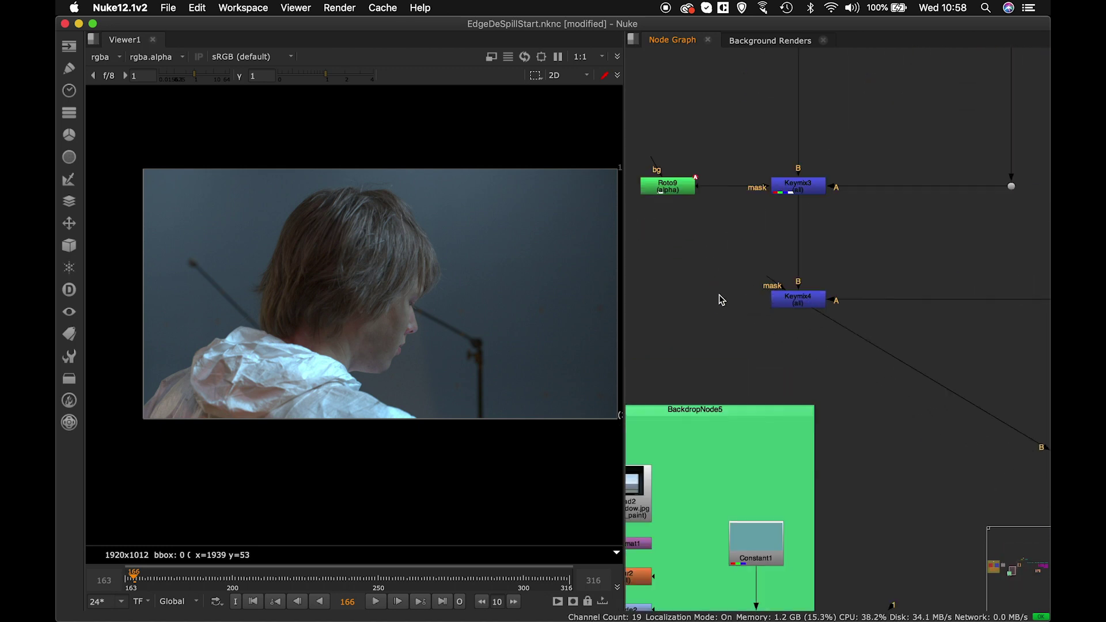
{"action": "key", "text": "o"}
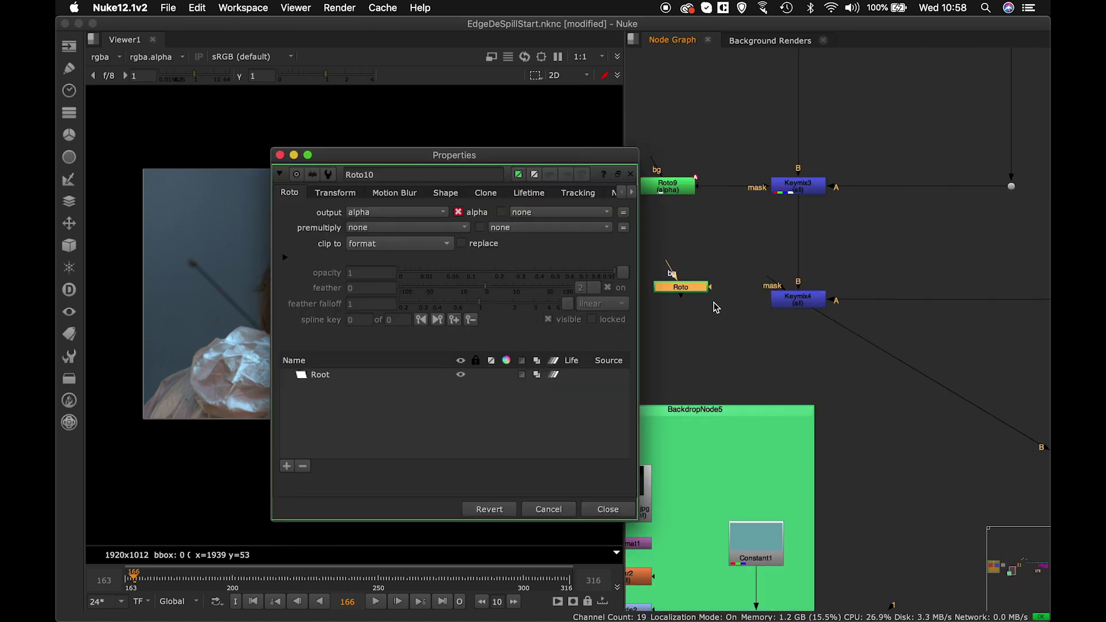
{"action": "left_click_drag", "start_coordinate": [695, 292], "coordinate": [676, 304]}
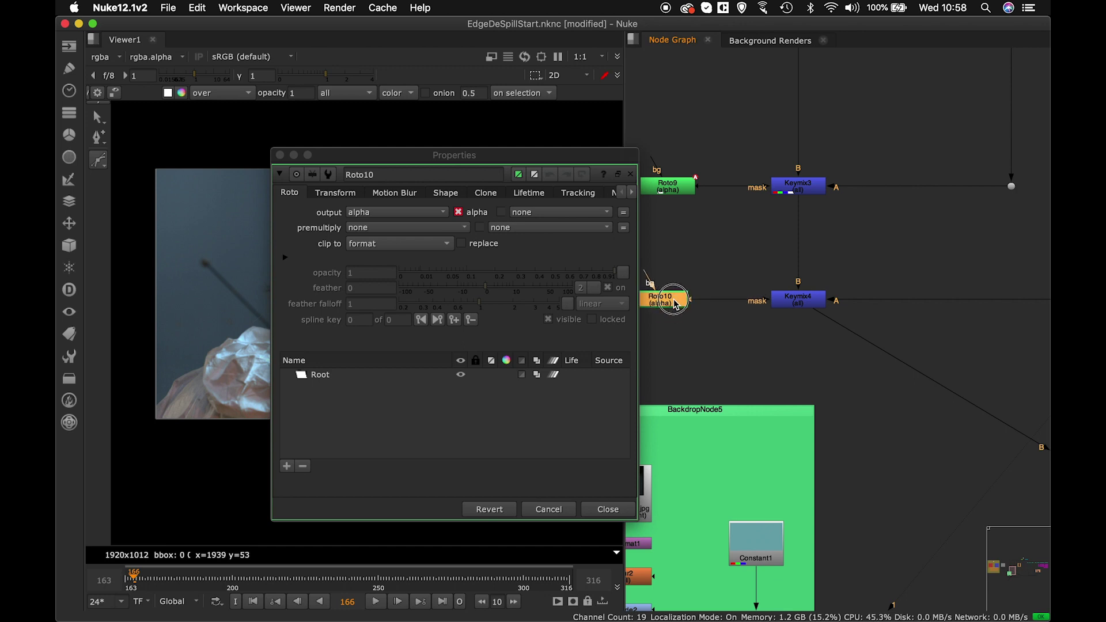
{"action": "left_click", "coordinate": [614, 511]}
View the Merge over the background and open the new Roto's properties beside the image.
{"action": "scroll", "coordinate": [744, 403], "scroll_direction": "down", "scroll_amount": 6}
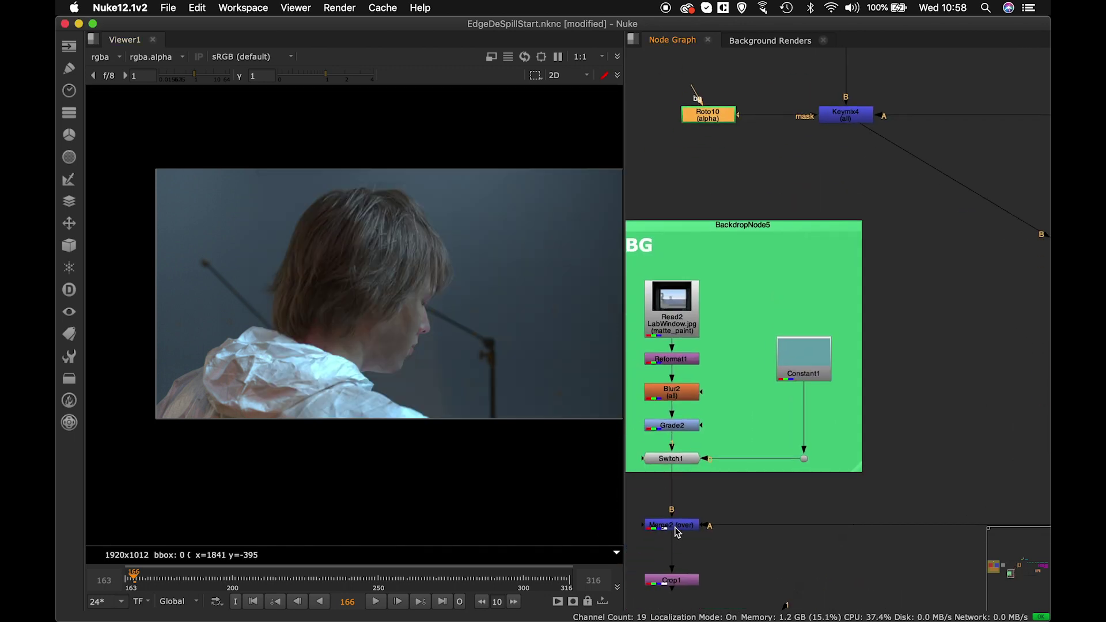
{"action": "left_click", "coordinate": [677, 527]}
{"action": "key", "text": "1"}
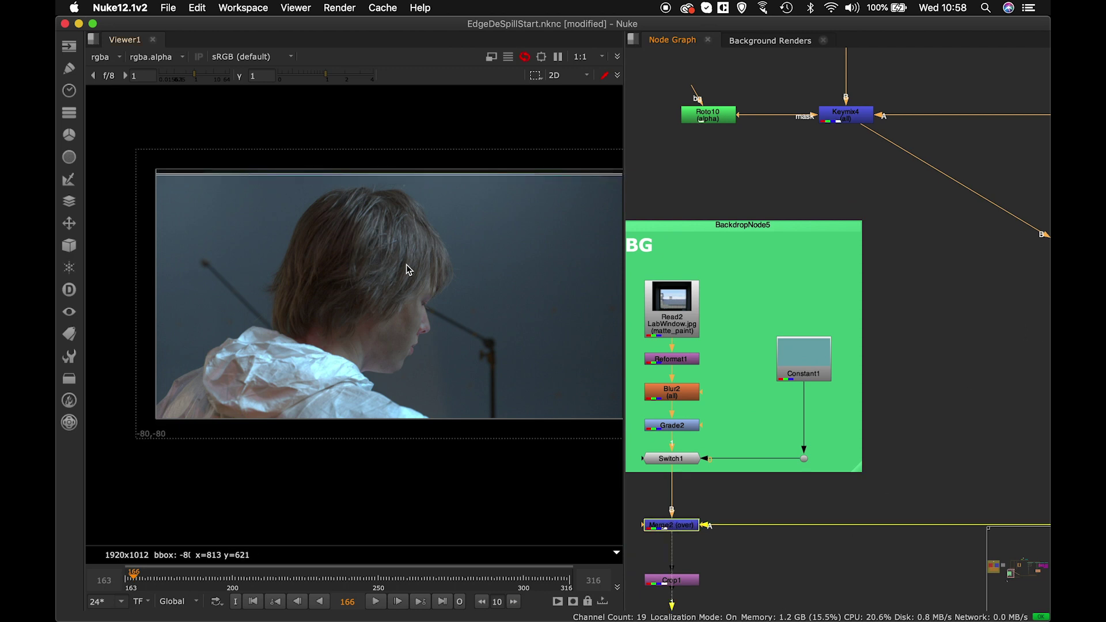
{"action": "middle_click_drag", "start_coordinate": [406, 266], "coordinate": [375, 269]}
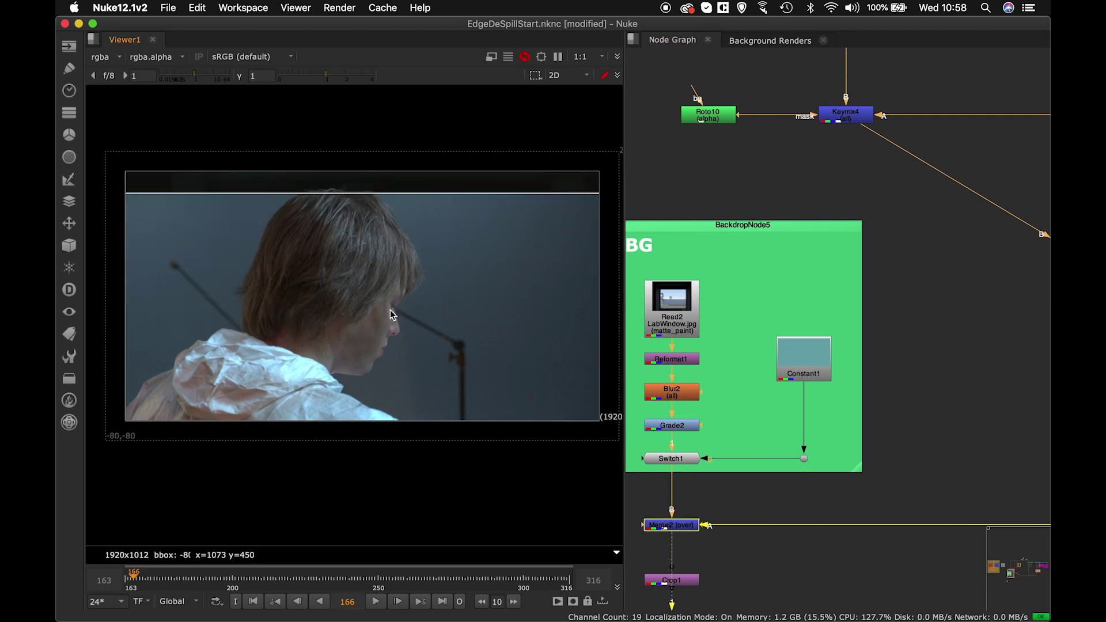
{"action": "middle_click_drag", "start_coordinate": [746, 150], "coordinate": [747, 162]}
{"action": "left_click", "coordinate": [718, 121]}
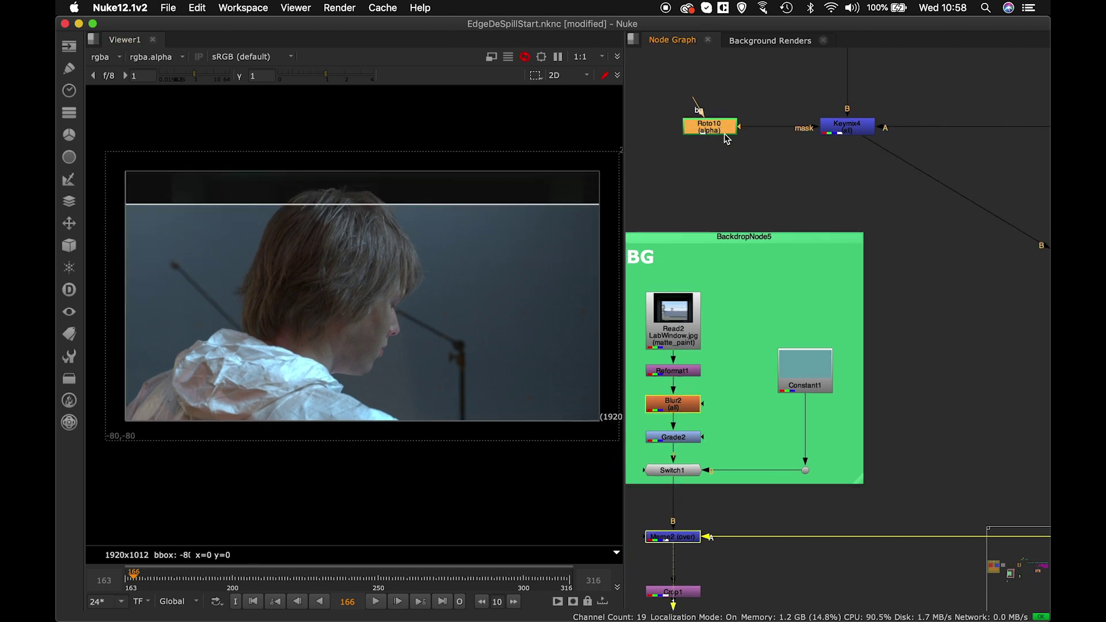
{"action": "double_click", "coordinate": [723, 132]}
{"action": "left_click_drag", "start_coordinate": [457, 154], "coordinate": [815, 170]}
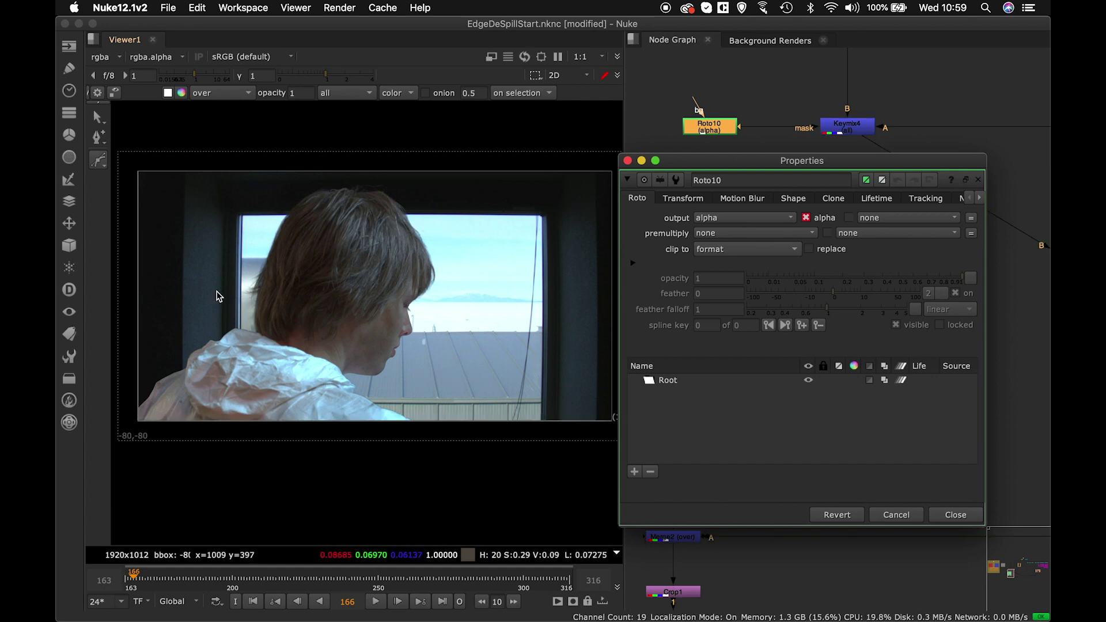
Draw a closed cusped Bezier shape around the lower face, mouth and chin in the new Roto.
{"action": "left_click", "coordinate": [106, 166]}
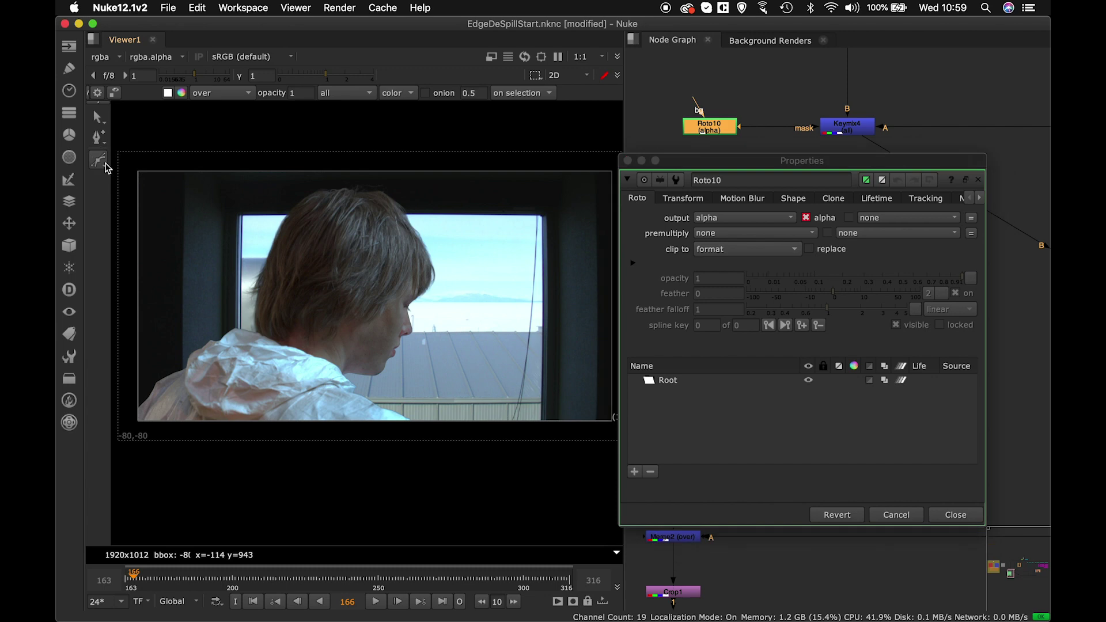
{"action": "left_click", "coordinate": [405, 326]}
{"action": "left_click", "coordinate": [419, 337]}
{"action": "left_click", "coordinate": [410, 384]}
{"action": "left_click", "coordinate": [335, 387]}
{"action": "left_click", "coordinate": [390, 332]}
{"action": "left_click", "coordinate": [405, 326]}
Select all points of the face shape, expand its feather outward, and close the Roto's properties.
{"action": "left_click_drag", "start_coordinate": [307, 312], "coordinate": [477, 441]}
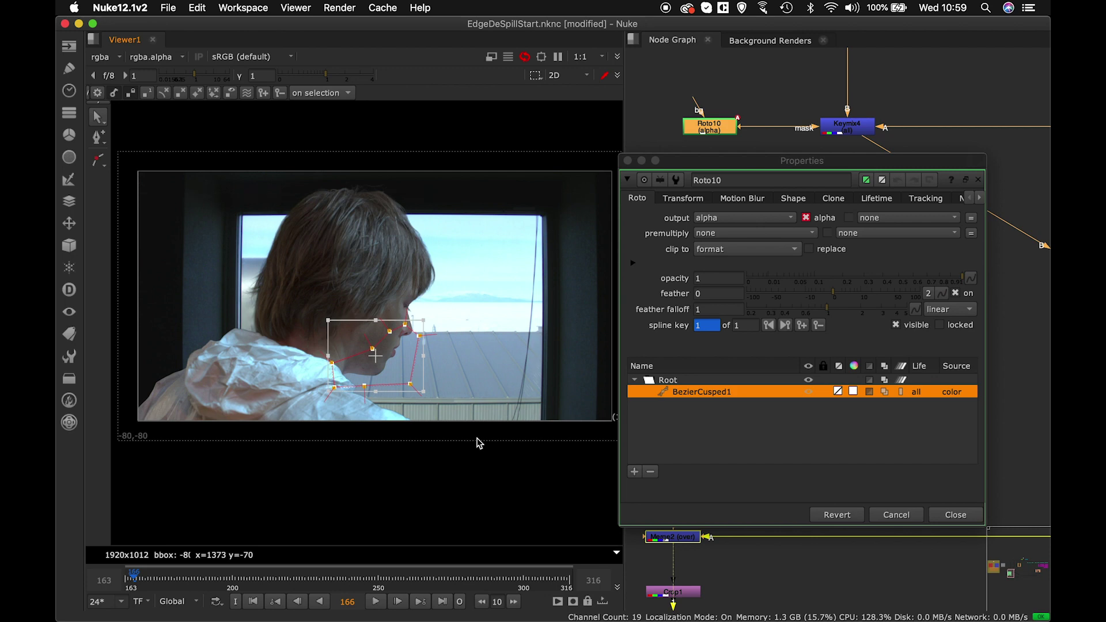
{"action": "key", "text": "e"}
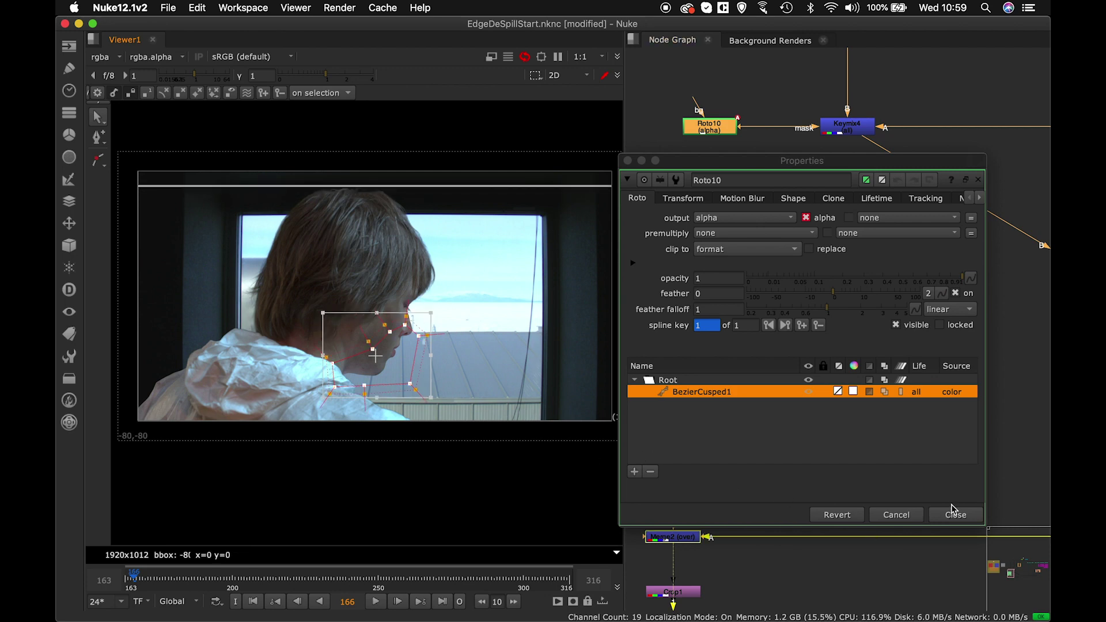
{"action": "left_click", "coordinate": [953, 514]}
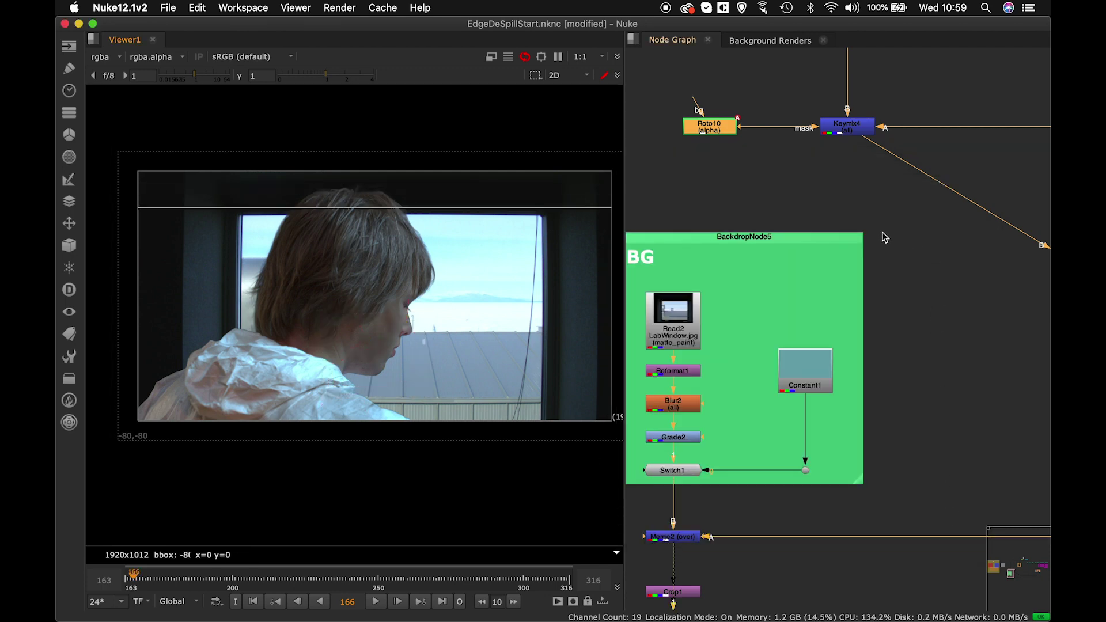
Examine the second KeyMix's output, and compare it with the Merge over the background.
{"action": "scroll", "coordinate": [884, 237], "scroll_direction": "down", "scroll_amount": 3}
{"action": "scroll", "coordinate": [858, 267], "scroll_direction": "down", "scroll_amount": 1}
{"action": "left_click", "coordinate": [819, 224]}
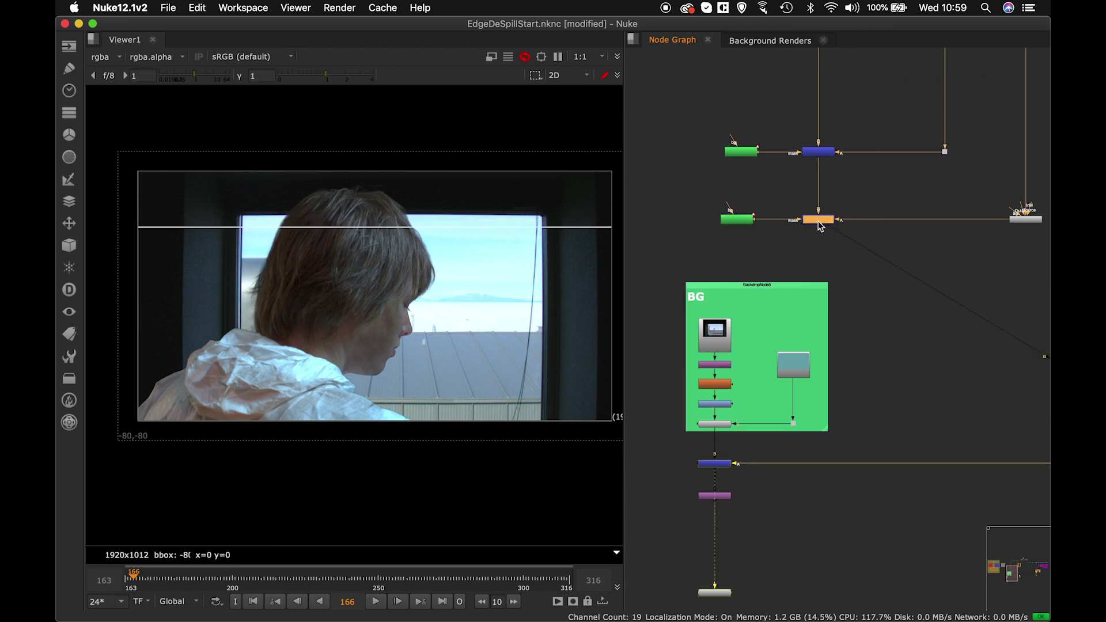
{"action": "key", "text": "1"}
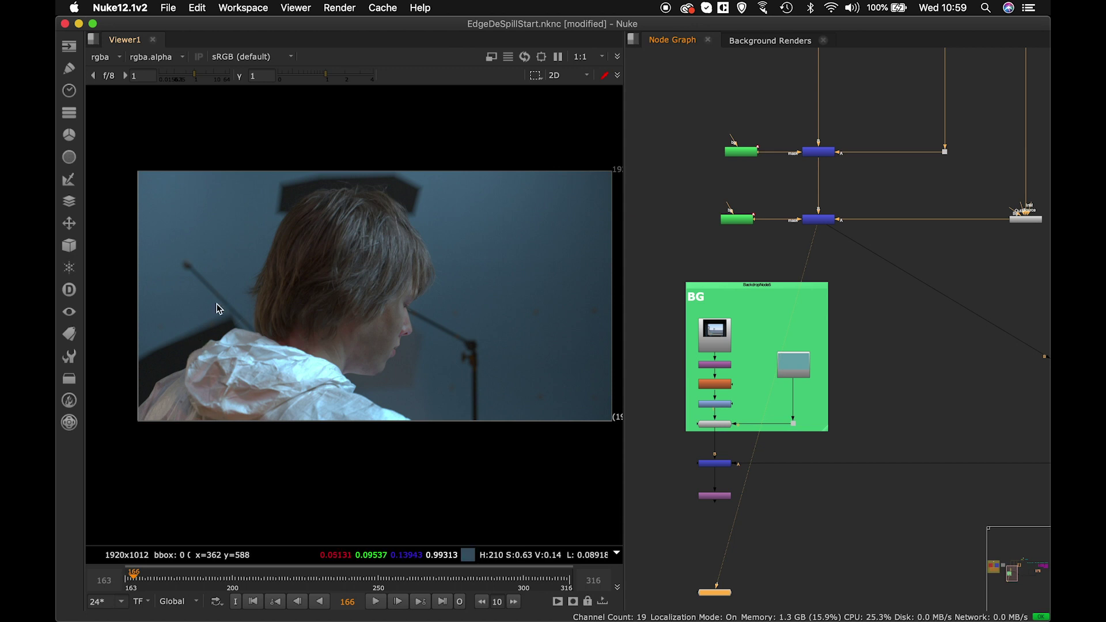
{"action": "left_click", "coordinate": [723, 465]}
{"action": "key", "text": "1"}
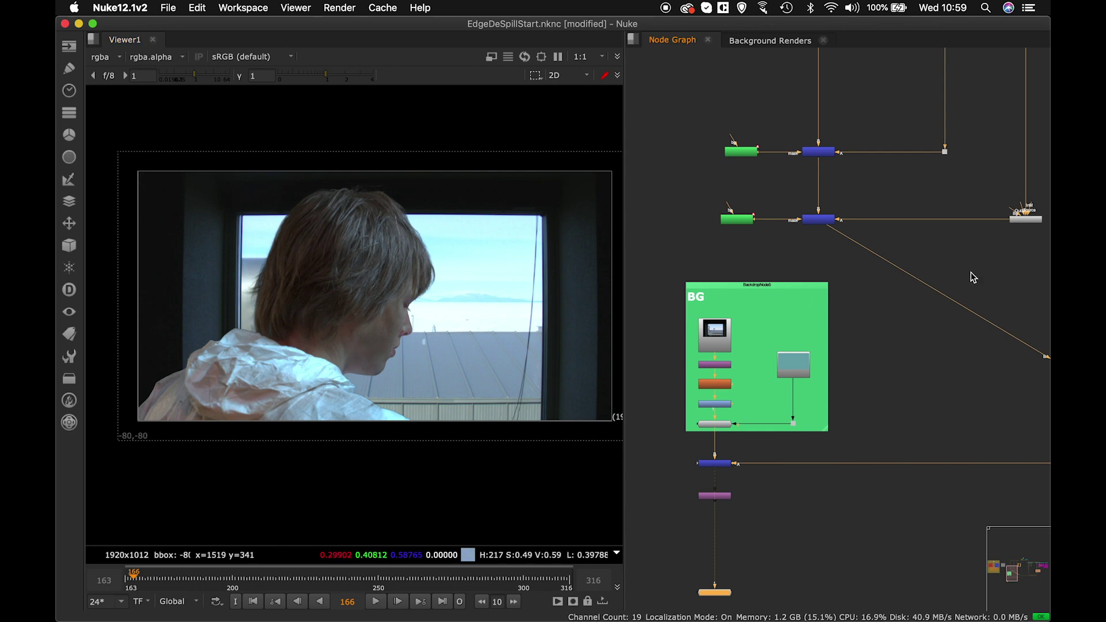
Move the three edge despill branches closer together to clear space beside Core Despill.
{"action": "scroll", "coordinate": [955, 278], "scroll_direction": "down", "scroll_amount": 3}
{"action": "middle_click_drag", "start_coordinate": [976, 273], "coordinate": [803, 306]}
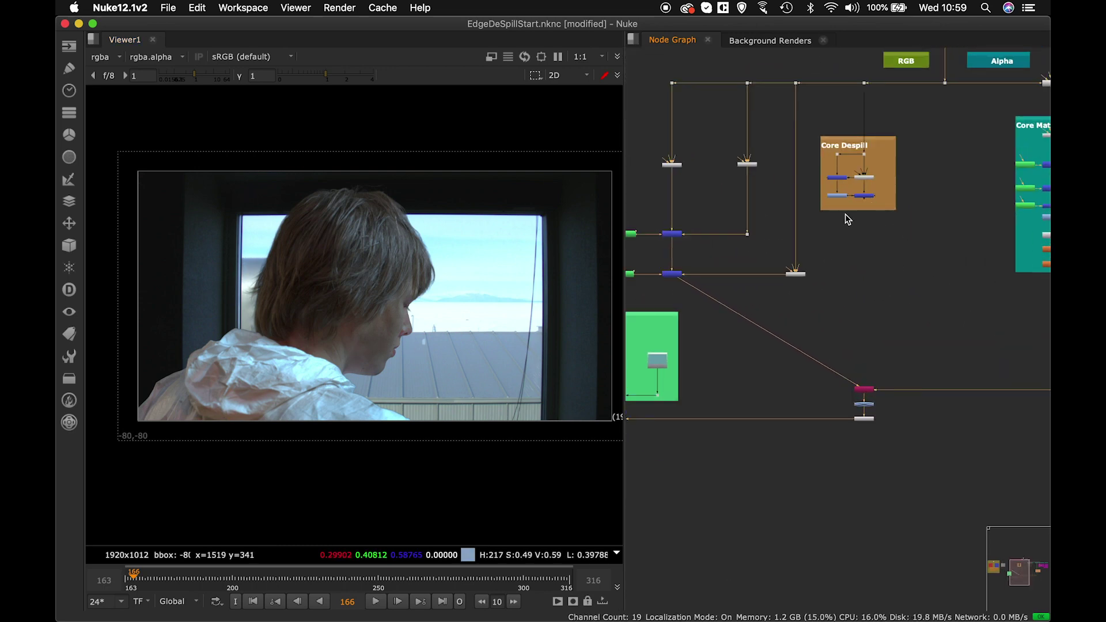
{"action": "key", "text": "f"}
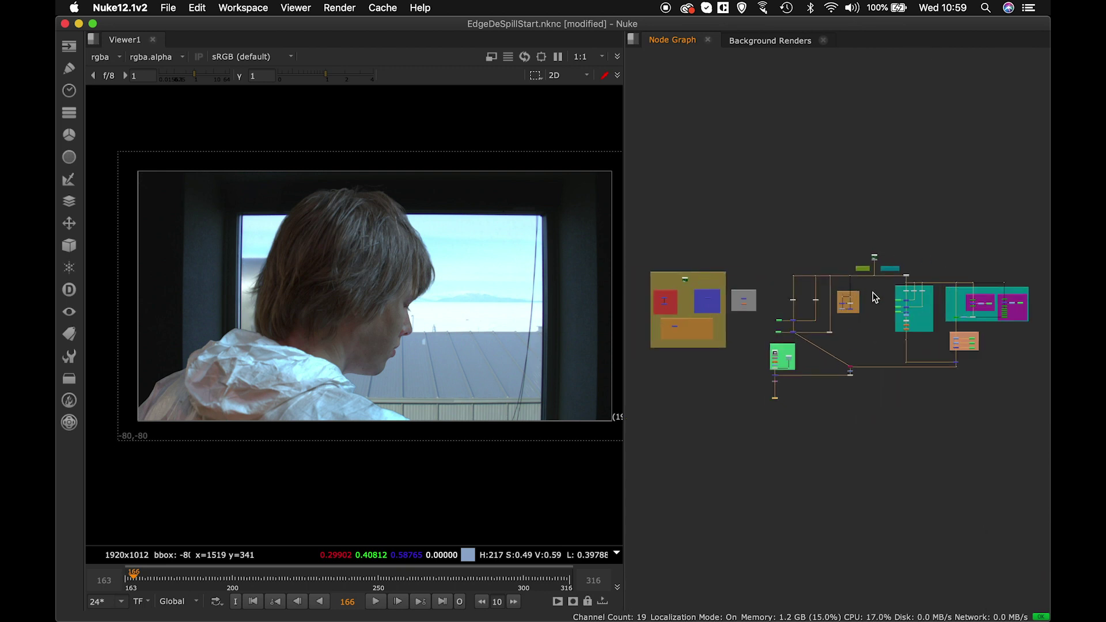
{"action": "scroll", "coordinate": [863, 291], "scroll_direction": "up", "scroll_amount": 5}
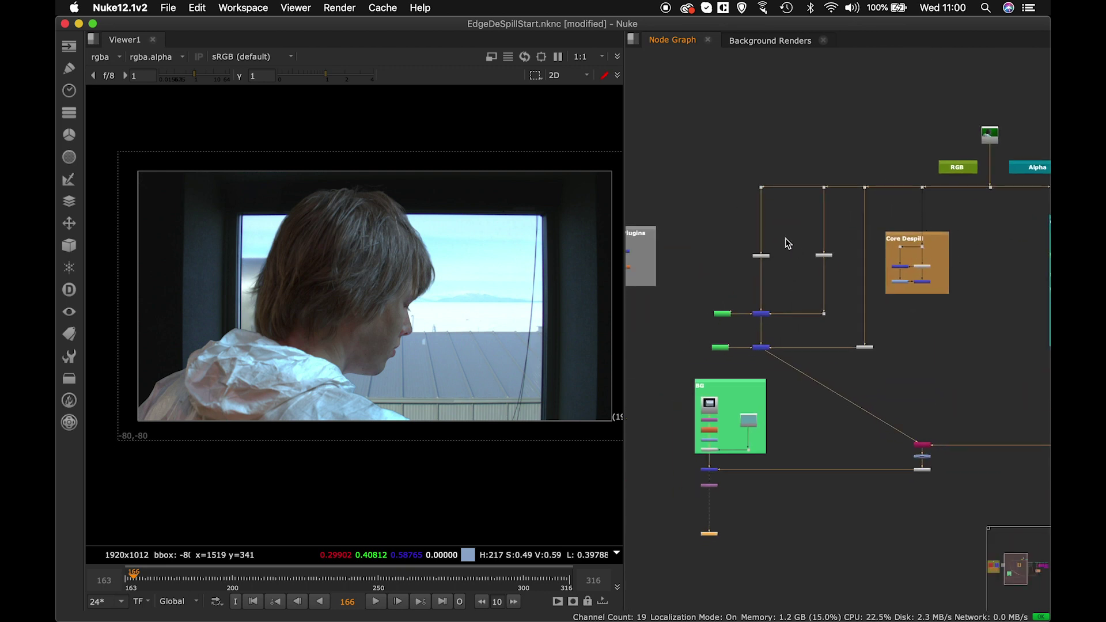
{"action": "left_click_drag", "start_coordinate": [686, 152], "coordinate": [748, 349]}
{"action": "left_click_drag", "start_coordinate": [804, 157], "coordinate": [842, 324]}
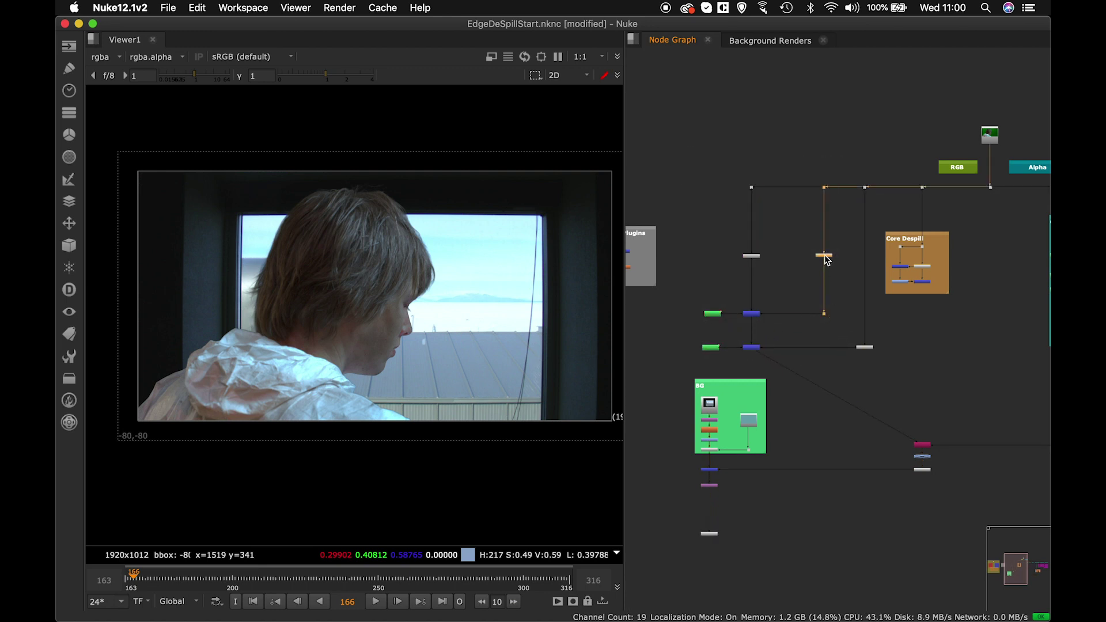
{"action": "left_click_drag", "start_coordinate": [841, 163], "coordinate": [876, 366]}
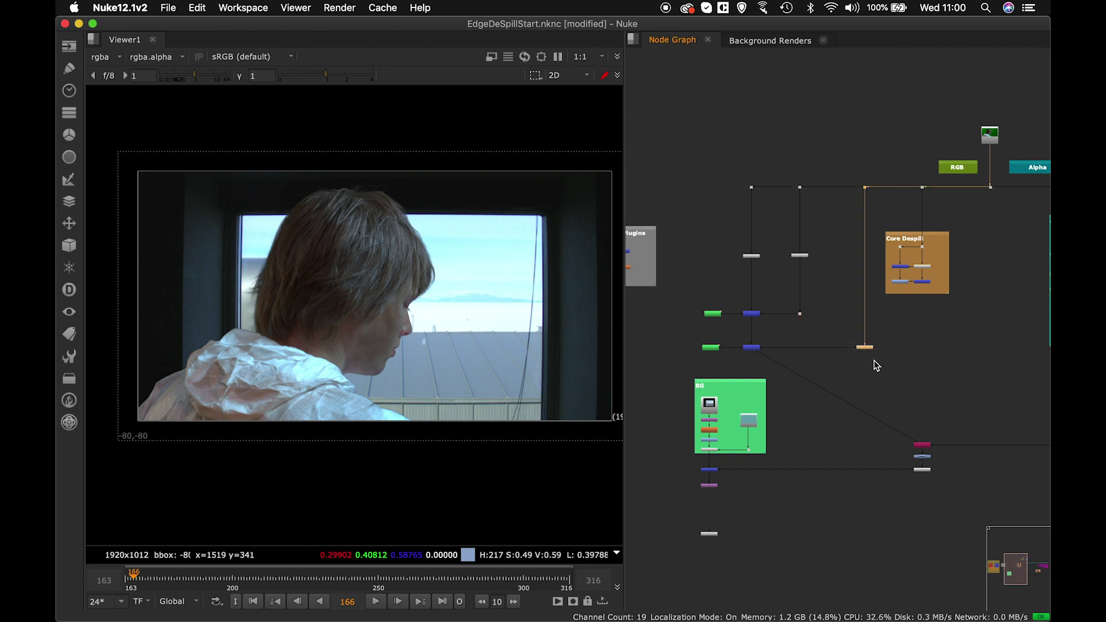
Add a Backdrop behind all the edge despill nodes and adjust its bounds around the Keylight, KeyMix and Roto nodes.
{"action": "left_click_drag", "start_coordinate": [685, 138], "coordinate": [854, 360]}
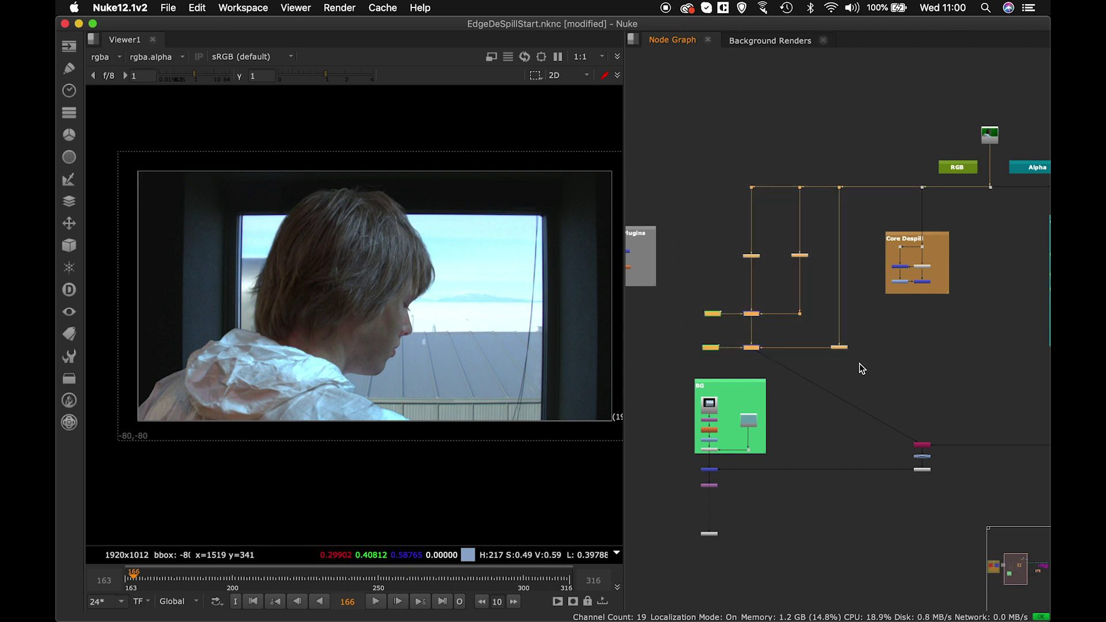
{"action": "key", "text": "Tab"}
{"action": "type", "text": "bal"}
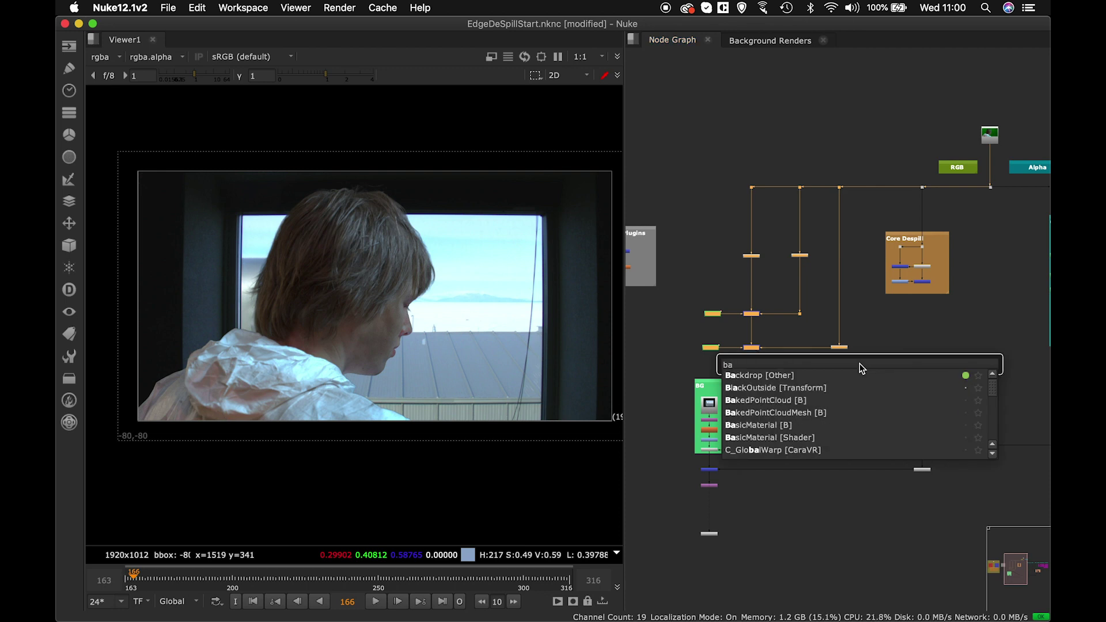
{"action": "key", "text": "Down"}
{"action": "key", "text": "Return"}
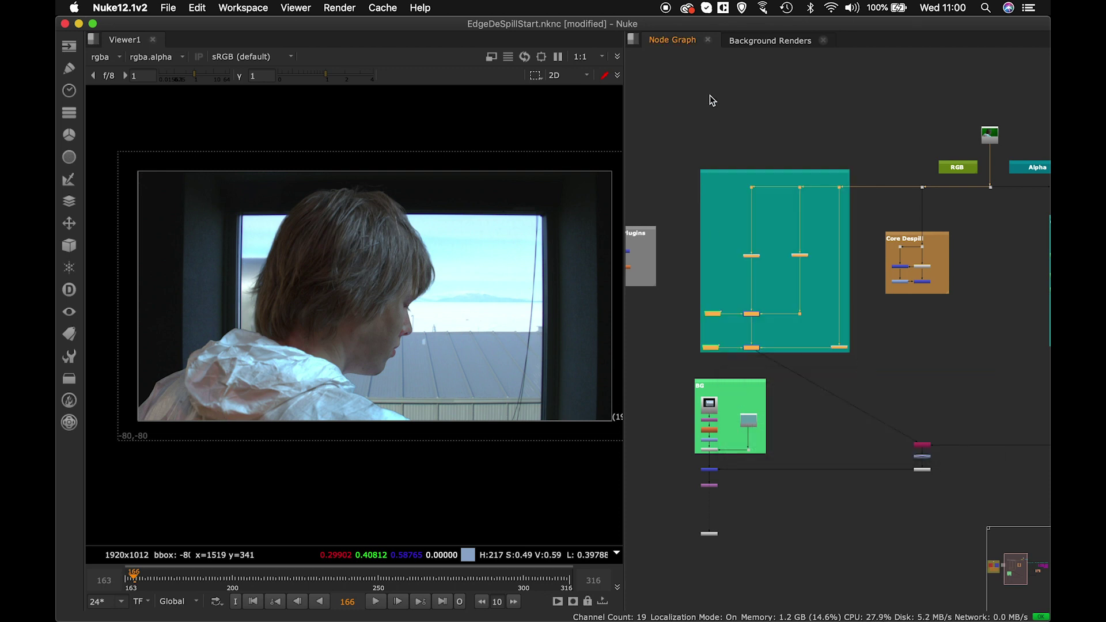
{"action": "left_click_drag", "start_coordinate": [711, 173], "coordinate": [710, 206], "text": "ctrl"}
{"action": "left_click_drag", "start_coordinate": [851, 381], "coordinate": [854, 359]}
Label the new backdrop "Edge Despill" and close its properties.
{"action": "mouse_move", "coordinate": [821, 208]}
{"action": "left_mouse_down", "text": "ctrl"}
{"action": "mouse_move", "coordinate": [821, 220]}
{"action": "mouse_move", "coordinate": [807, 216]}
{"action": "left_mouse_up", "text": "ctrl"}
{"action": "double_click", "coordinate": [807, 216], "text": "ctrl"}
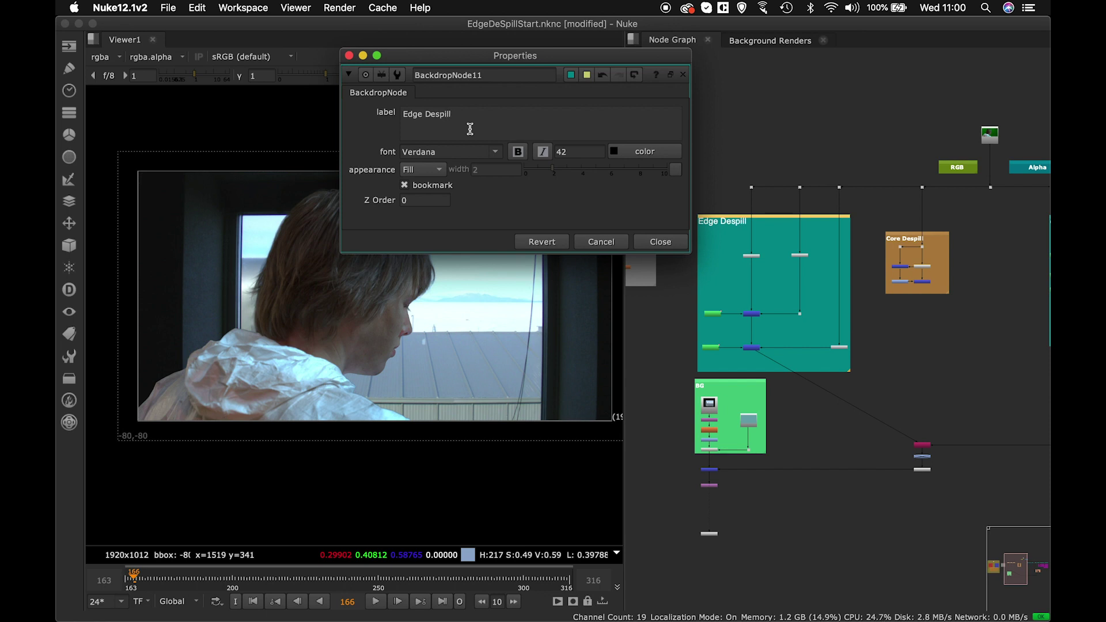
{"action": "left_click", "coordinate": [660, 242]}
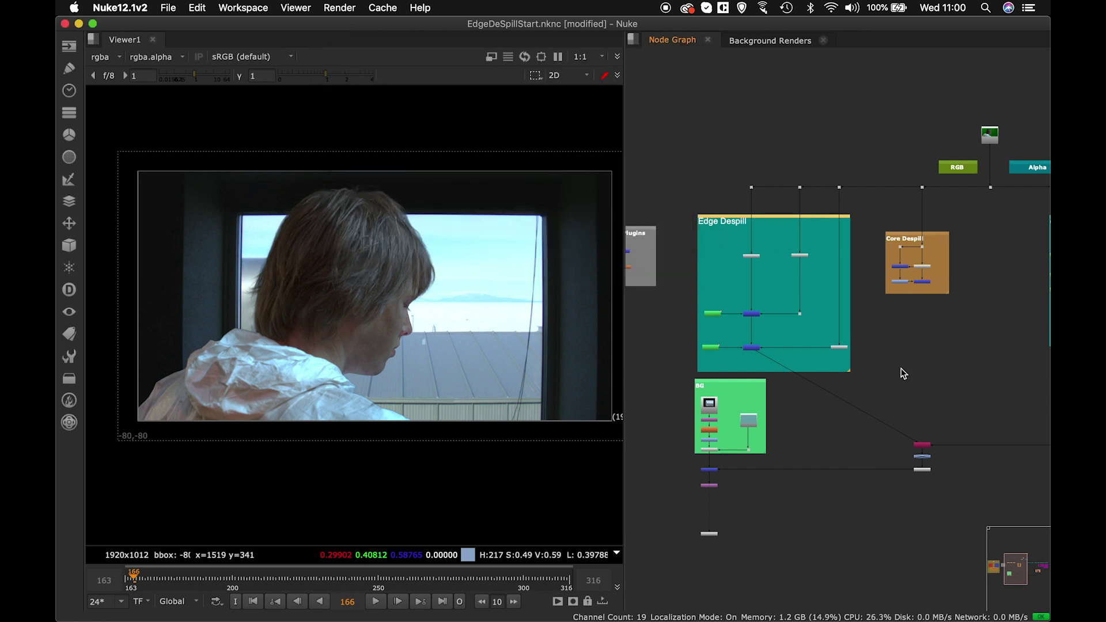
Add a new KeyMix node below Core Despill and connect its B input to the Plus node's output.
{"action": "middle_click_drag", "start_coordinate": [893, 367], "coordinate": [870, 313]}
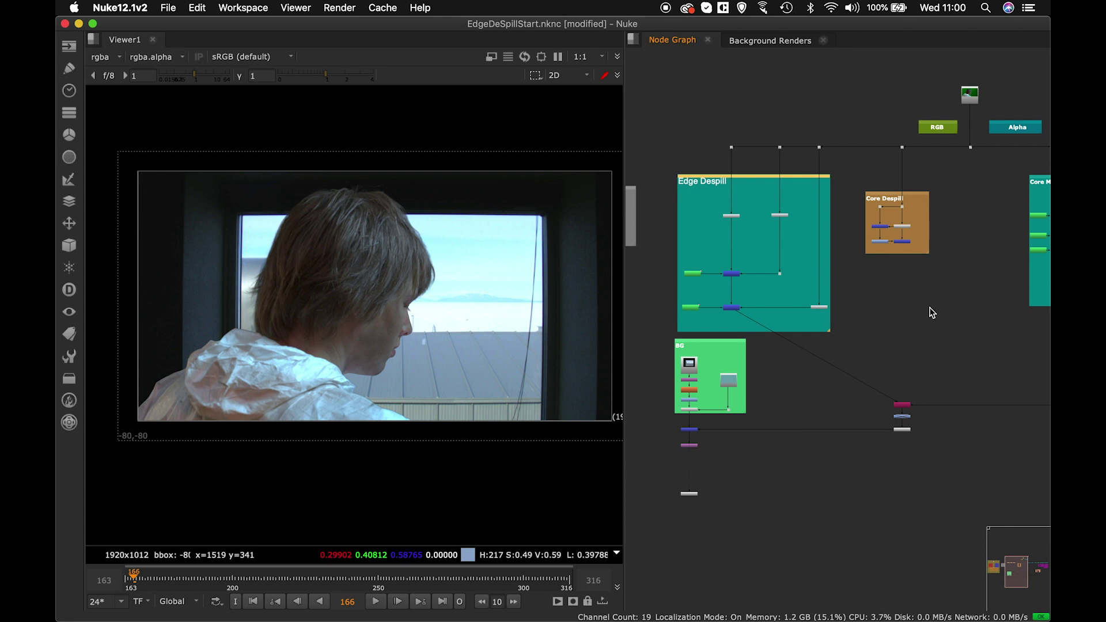
{"action": "scroll", "coordinate": [903, 314], "scroll_direction": "up", "scroll_amount": 3}
{"action": "scroll", "coordinate": [896, 346], "scroll_direction": "down", "scroll_amount": 8}
{"action": "scroll", "coordinate": [870, 344], "scroll_direction": "up", "scroll_amount": 6}
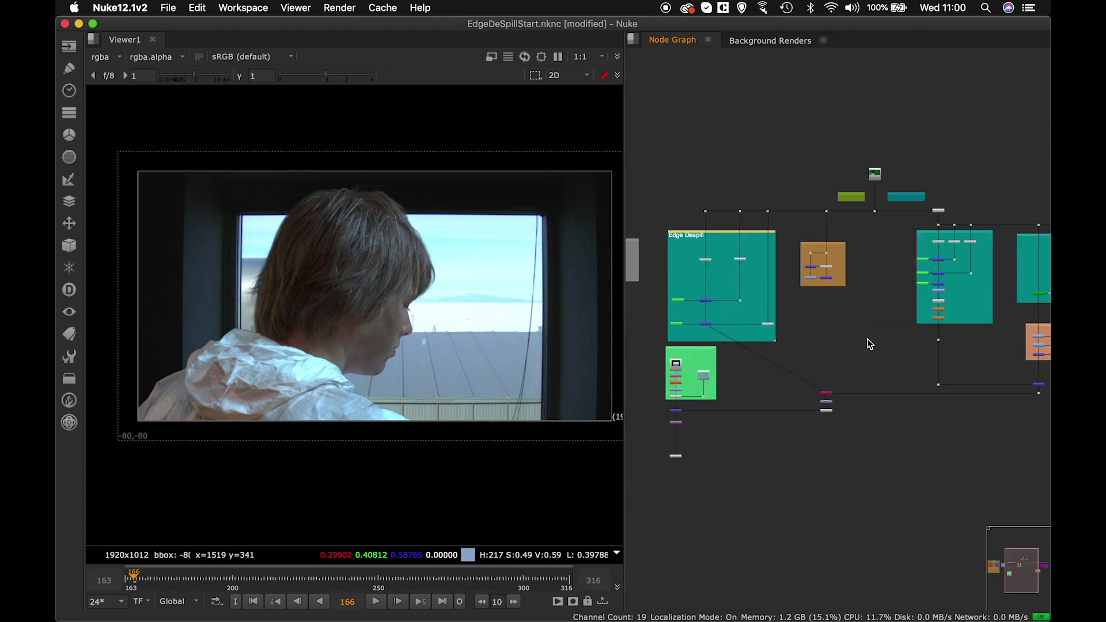
{"action": "left_click", "coordinate": [804, 331]}
{"action": "key", "text": "Tab"}
{"action": "type", "text": "key"}
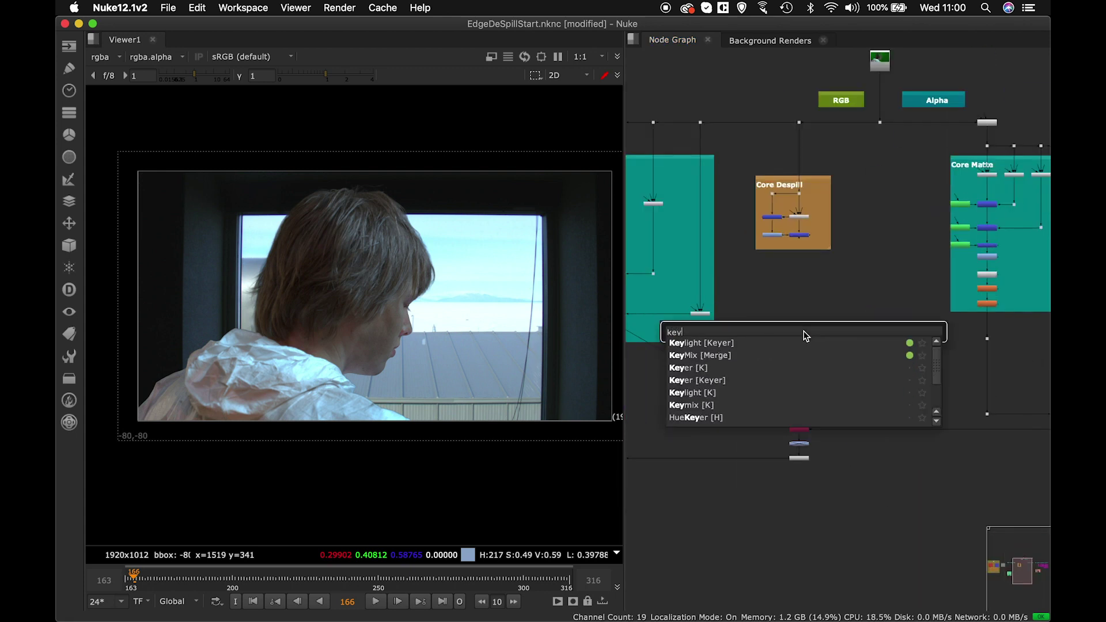
{"action": "left_click", "coordinate": [775, 358]}
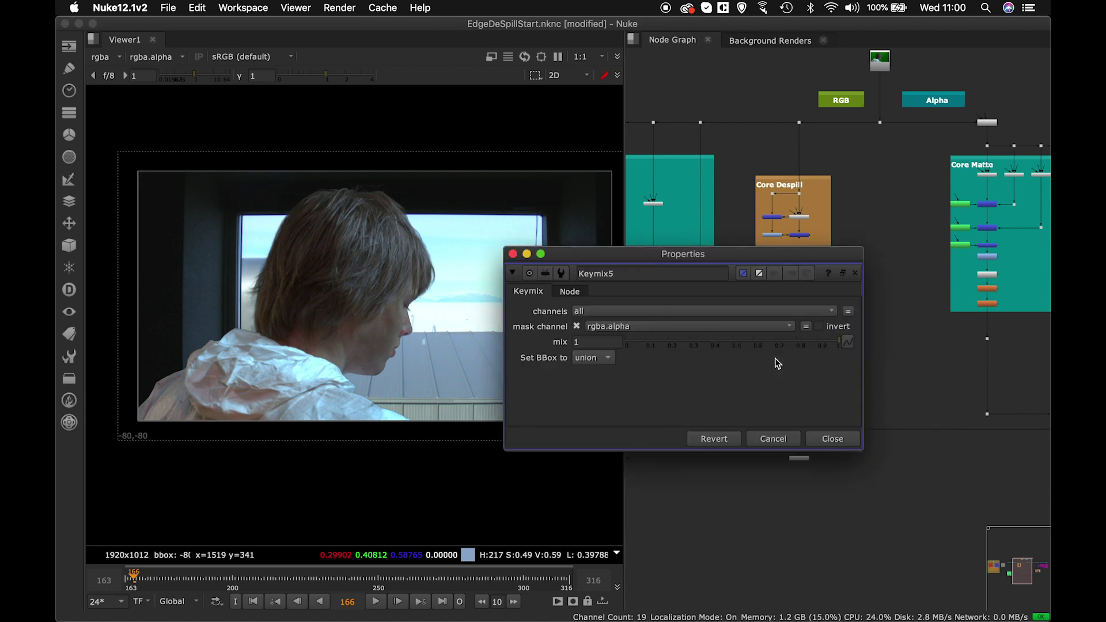
{"action": "left_click", "coordinate": [832, 439]}
{"action": "scroll", "coordinate": [832, 359], "scroll_direction": "up", "scroll_amount": 5}
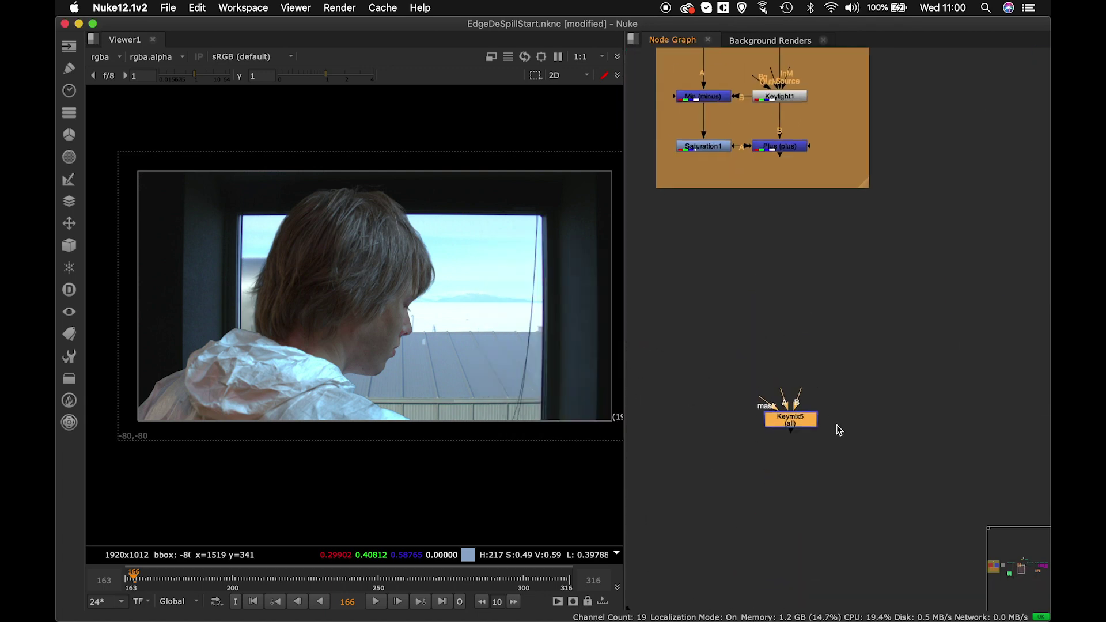
{"action": "left_click_drag", "start_coordinate": [784, 373], "coordinate": [790, 148]}
Move the Edge Despill backdrop and its nodes up slightly.
{"action": "middle_click_drag", "start_coordinate": [837, 386], "coordinate": [909, 370]}
{"action": "scroll", "coordinate": [909, 370], "scroll_direction": "up", "scroll_amount": 2}
{"action": "scroll", "coordinate": [913, 375], "scroll_direction": "down", "scroll_amount": 6}
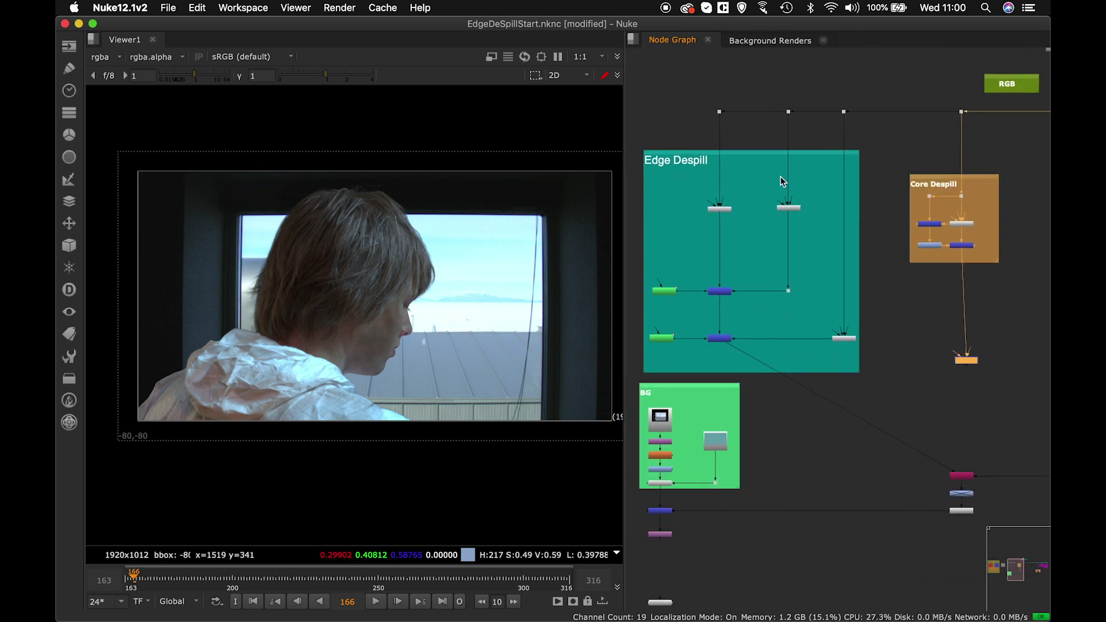
{"action": "left_click_drag", "start_coordinate": [767, 153], "coordinate": [768, 145]}
Connect the new KeyMix's A input to the last Edge Despill KeyMix, and feed the downstream red node from the new KeyMix.
{"action": "left_click", "coordinate": [980, 355]}
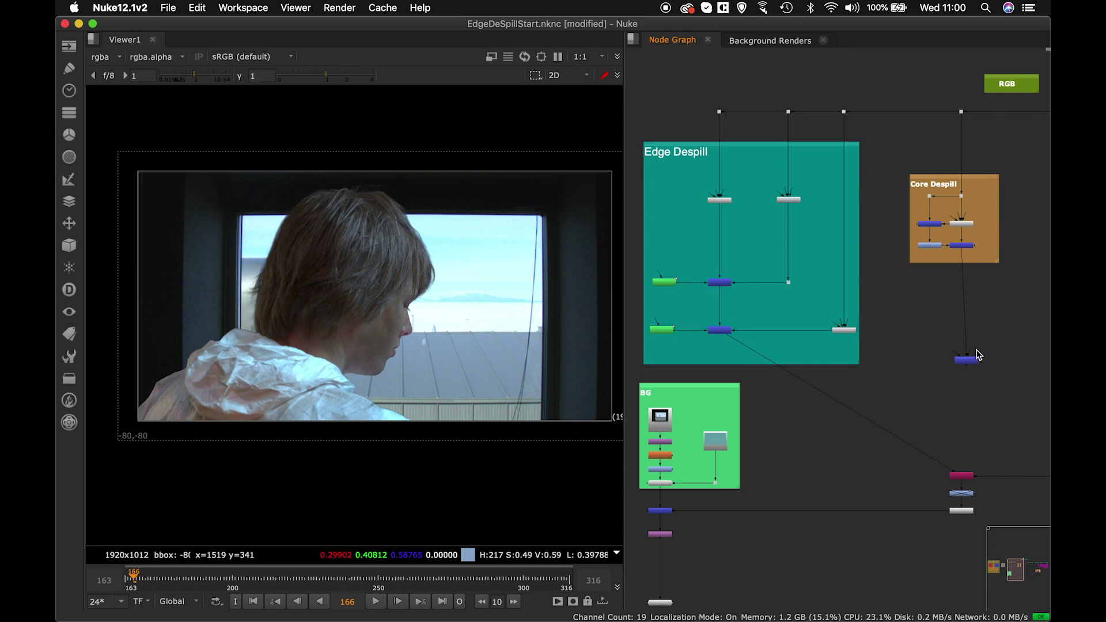
{"action": "left_click_drag", "start_coordinate": [998, 394], "coordinate": [724, 334]}
{"action": "left_click_drag", "start_coordinate": [772, 369], "coordinate": [971, 363]}
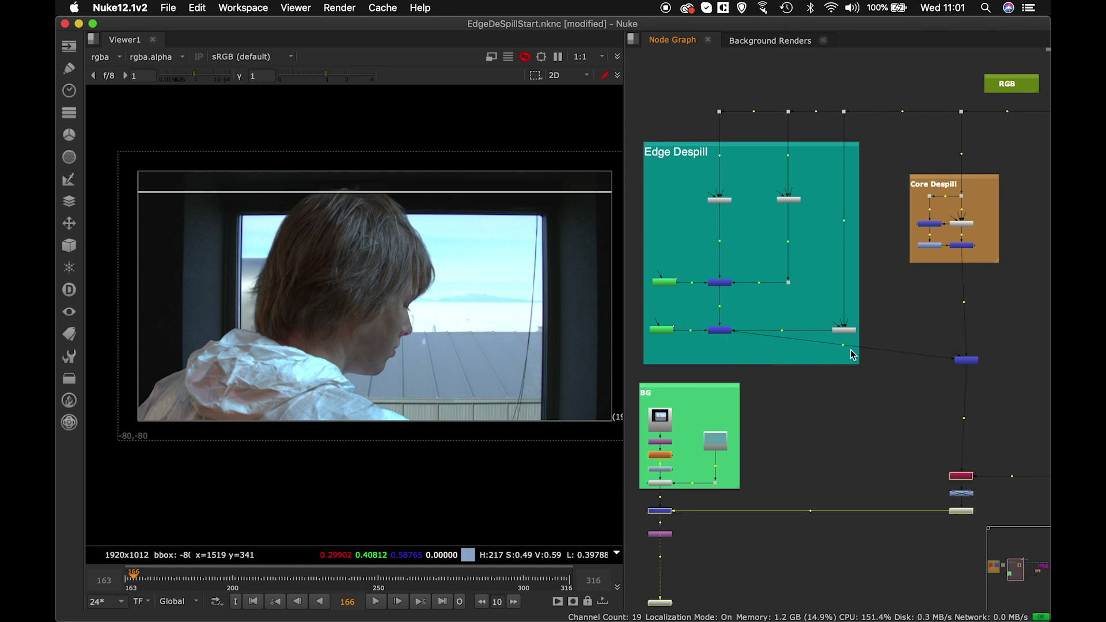
Insert a dot on the A pipe below the last Edge Despill KeyMix and align the new KeyMix under Core Despill.
{"action": "left_click_drag", "start_coordinate": [843, 345], "coordinate": [720, 375], "text": "ctrl"}
{"action": "left_click_drag", "start_coordinate": [965, 362], "coordinate": [962, 378]}
{"action": "middle_click_drag", "start_coordinate": [956, 381], "coordinate": [908, 371]}
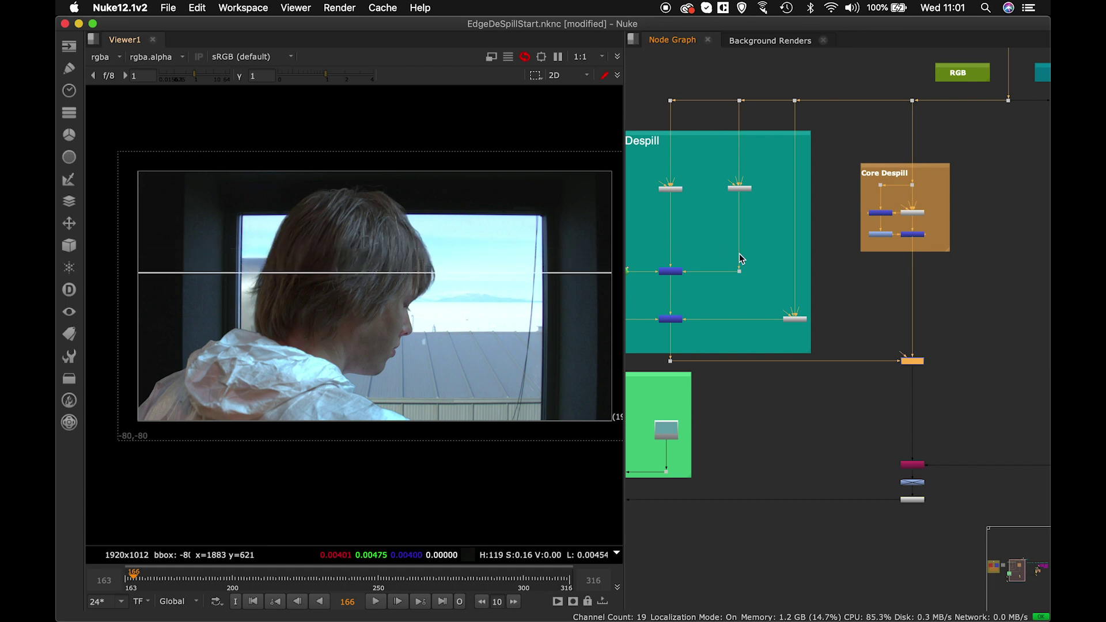
{"action": "middle_click_drag", "start_coordinate": [741, 259], "coordinate": [801, 248]}
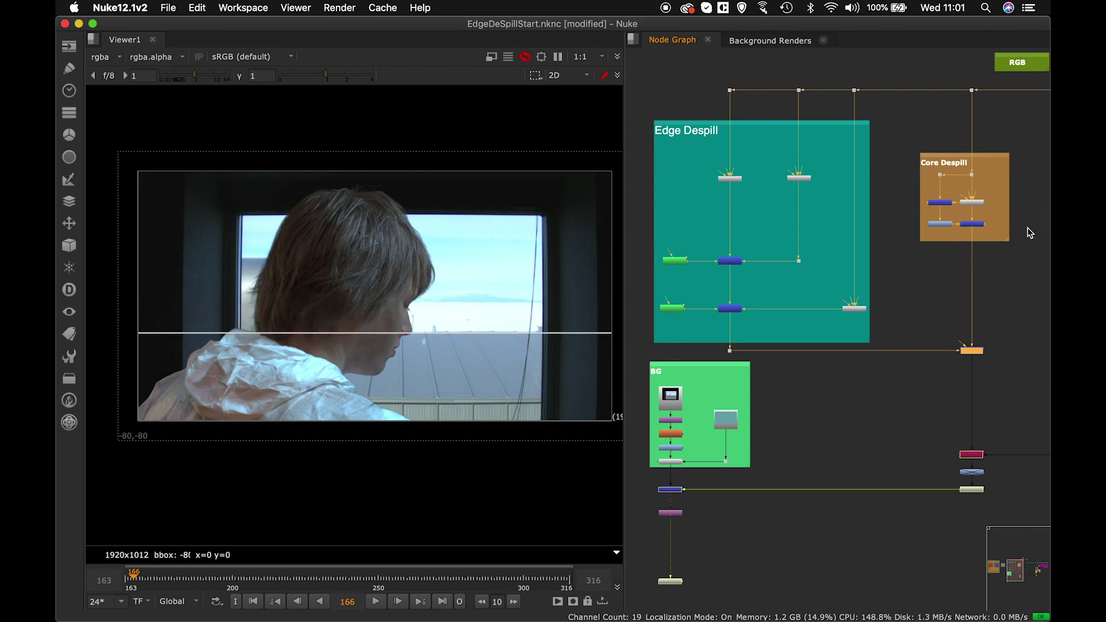
Connect the mask input of the KeyMix below Core Despill to the dot directly below Core Matte.
{"action": "middle_click_drag", "start_coordinate": [970, 282], "coordinate": [824, 267]}
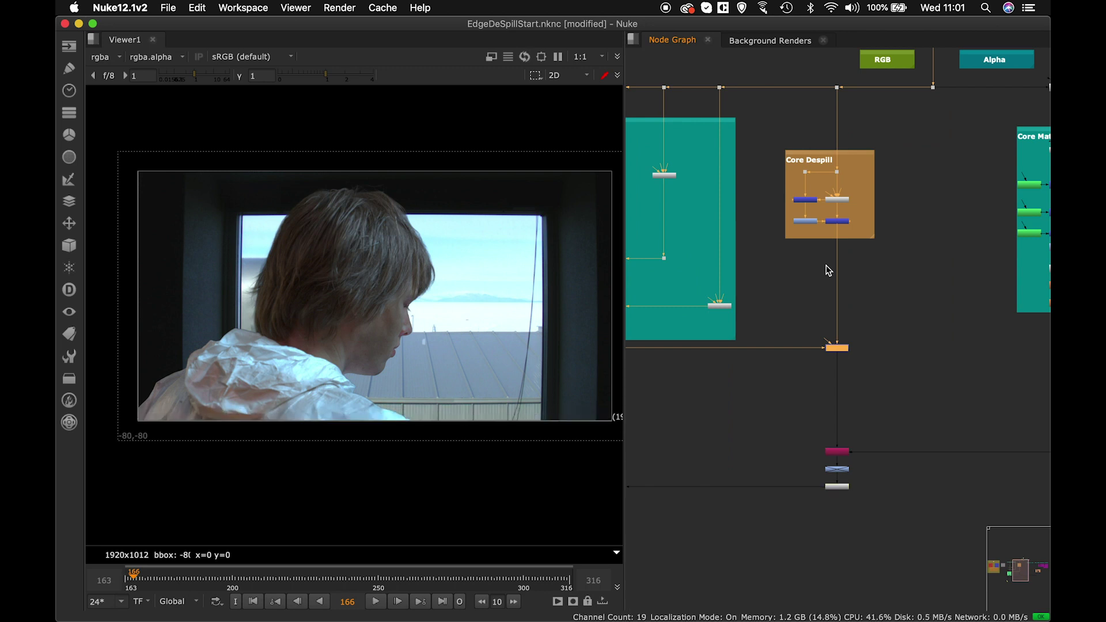
{"action": "scroll", "coordinate": [834, 350], "scroll_direction": "up", "scroll_amount": 5}
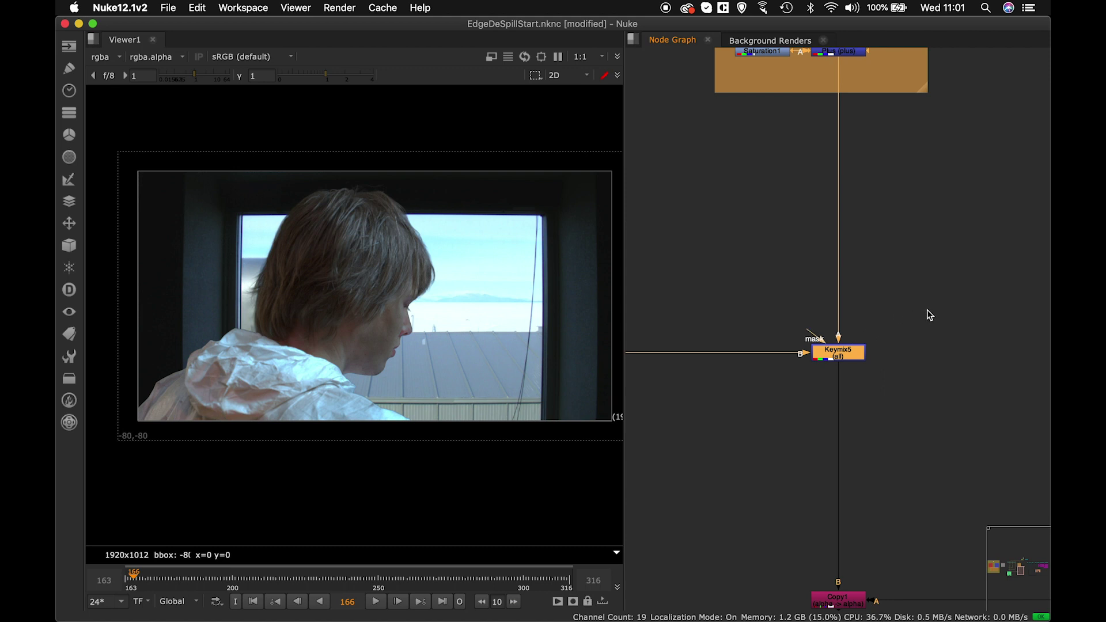
{"action": "scroll", "coordinate": [862, 314], "scroll_direction": "down", "scroll_amount": 5}
{"action": "middle_click_drag", "start_coordinate": [973, 293], "coordinate": [816, 320]}
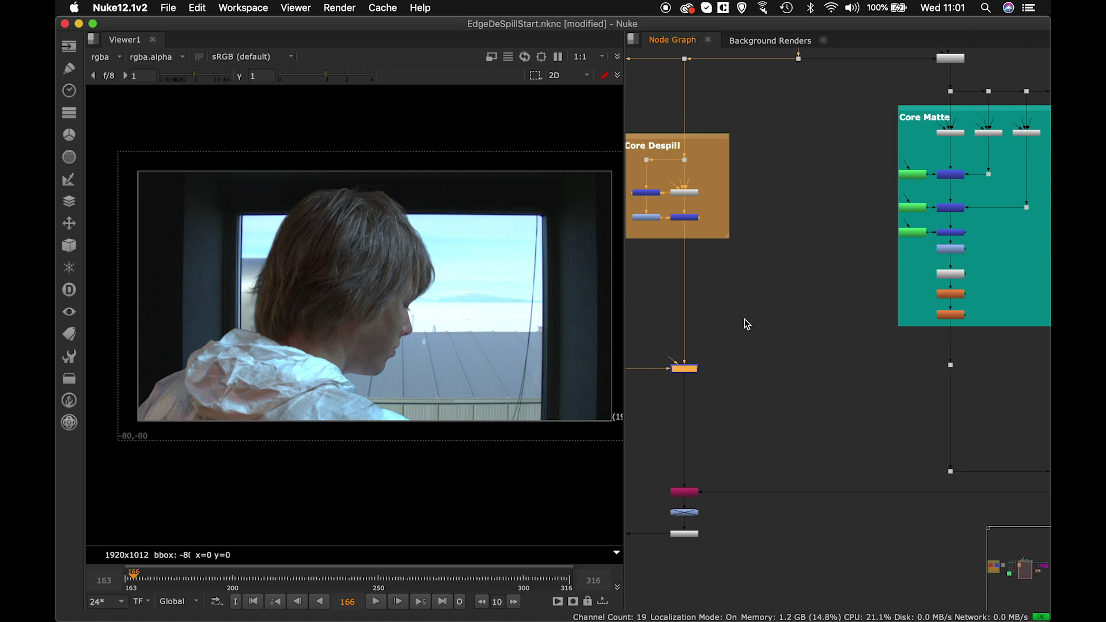
{"action": "scroll", "coordinate": [745, 318], "scroll_direction": "up", "scroll_amount": 3}
{"action": "mouse_move", "coordinate": [824, 350]}
{"action": "middle_mouse_down", "text": "alt"}
{"action": "mouse_move", "coordinate": [755, 358]}
{"action": "mouse_move", "coordinate": [818, 357]}
{"action": "middle_mouse_up", "text": "alt"}
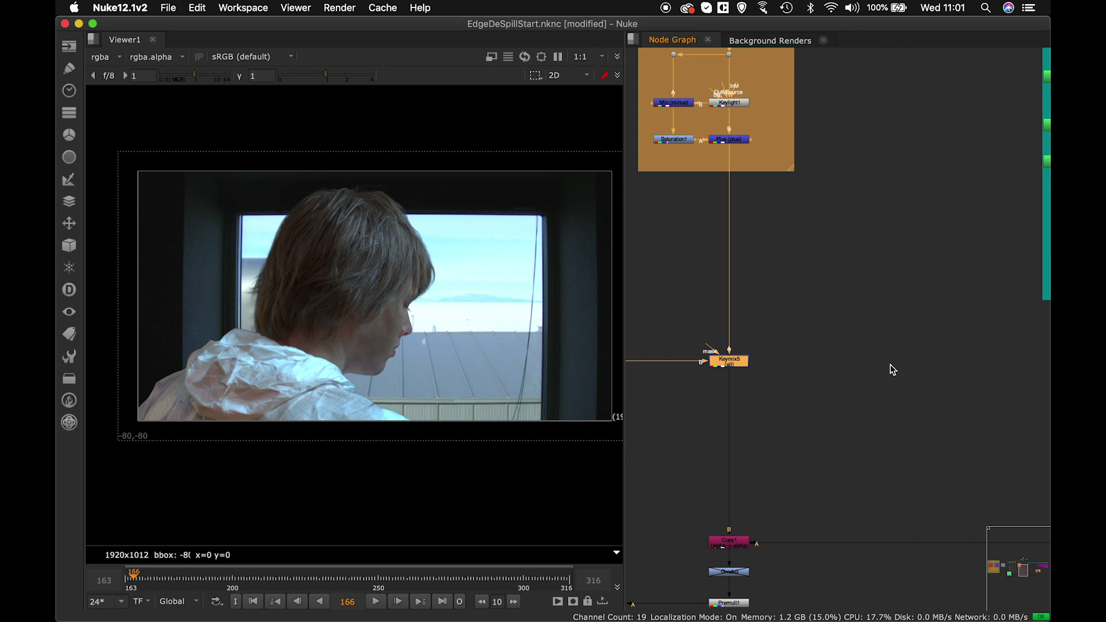
{"action": "middle_click_drag", "start_coordinate": [893, 369], "coordinate": [757, 355]}
{"action": "scroll", "coordinate": [770, 359], "scroll_direction": "down", "scroll_amount": 2}
{"action": "scroll", "coordinate": [770, 358], "scroll_direction": "down", "scroll_amount": 1}
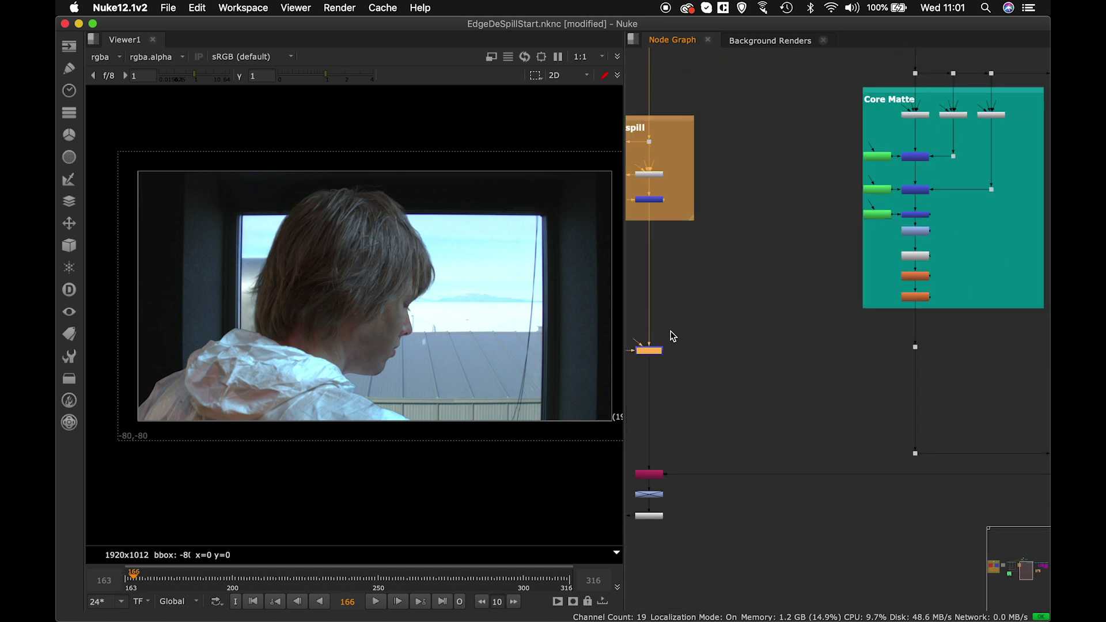
{"action": "left_click_drag", "start_coordinate": [634, 343], "coordinate": [916, 349]}
View the alpha output of the last blur in Core Matte to examine the matte feeding the KeyMix mask.
{"action": "middle_click_drag", "start_coordinate": [822, 365], "coordinate": [945, 363]}
{"action": "left_click", "coordinate": [1033, 340]}
{"action": "scroll", "coordinate": [1016, 345], "scroll_direction": "down", "scroll_amount": 2}
{"action": "left_click", "coordinate": [1012, 312]}
{"action": "key", "text": "1"}
{"action": "left_click", "coordinate": [1013, 336]}
{"action": "key", "text": "a"}
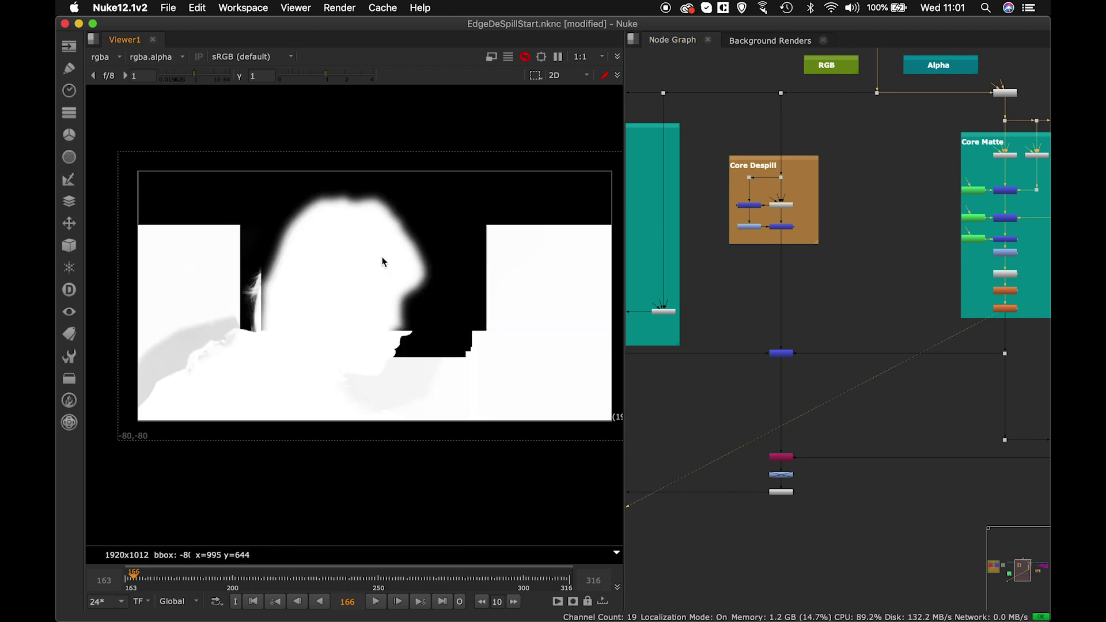
{"action": "scroll", "coordinate": [828, 247], "scroll_direction": "up", "scroll_amount": 5}
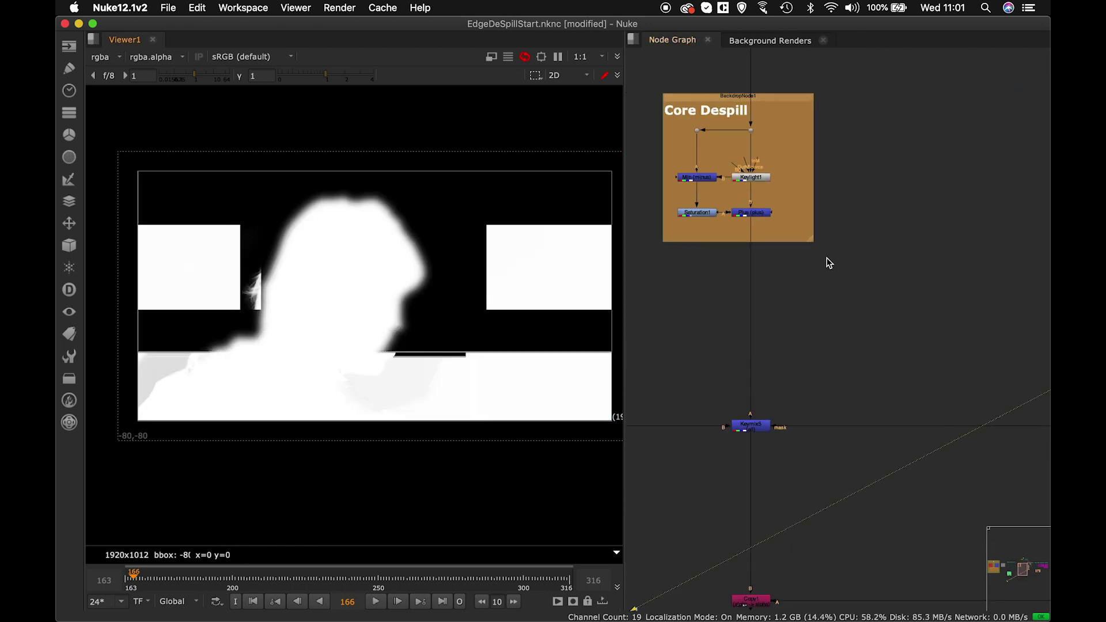
{"action": "middle_click_drag", "start_coordinate": [824, 306], "coordinate": [842, 327]}
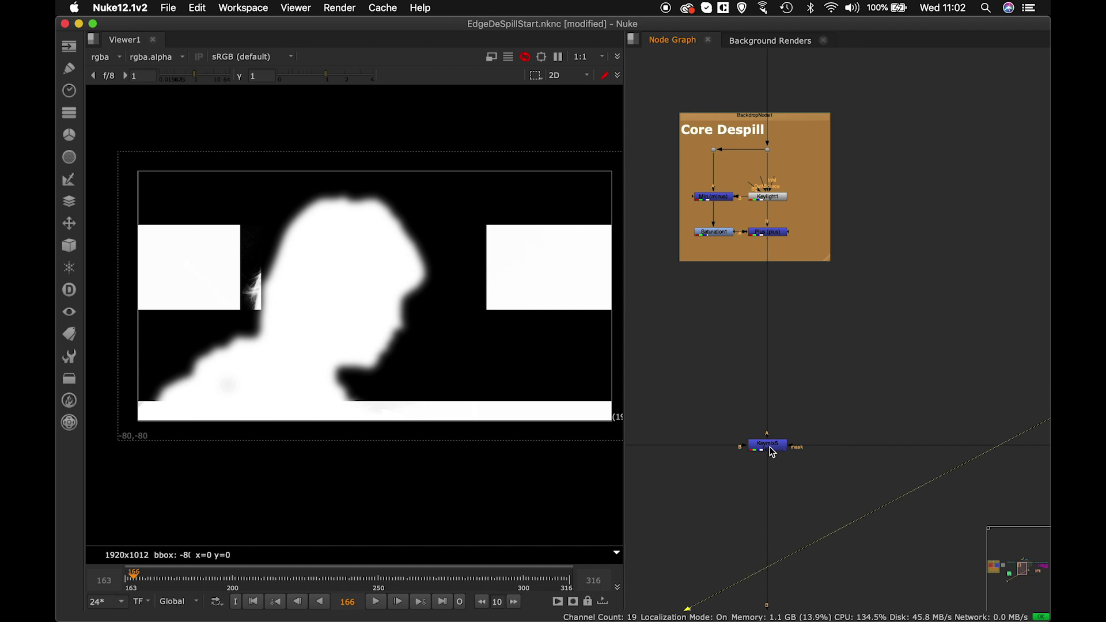
{"action": "middle_click_drag", "start_coordinate": [798, 447], "coordinate": [671, 409]}
{"action": "scroll", "coordinate": [791, 400], "scroll_direction": "left", "scroll_amount": 5}
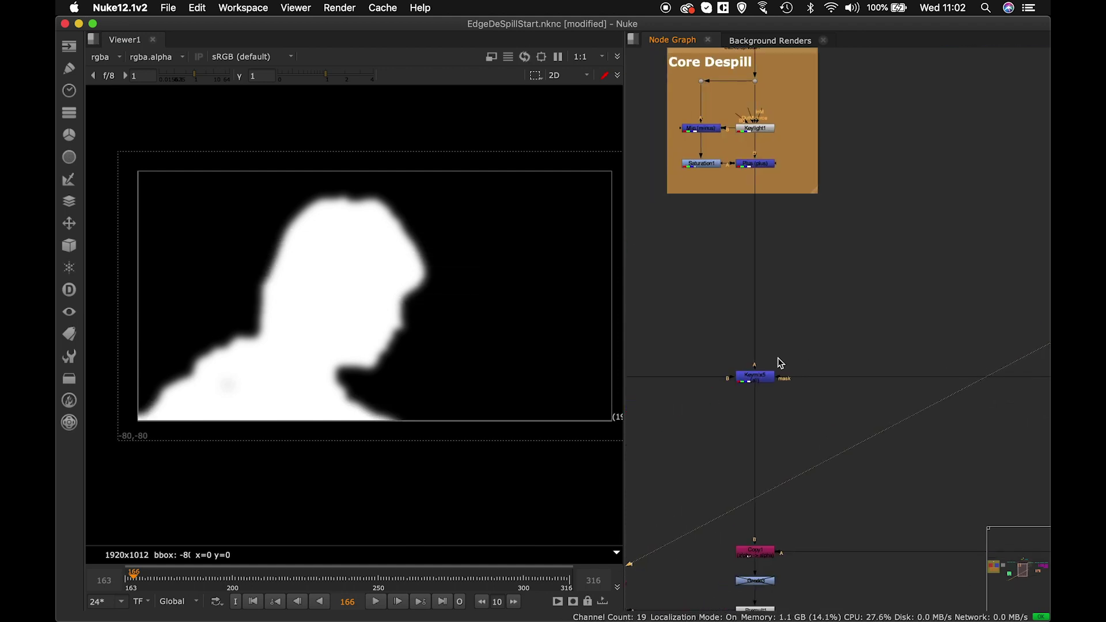
View the KeyMix output below Core Despill in RGB to examine the combined edge and core despill.
{"action": "left_click", "coordinate": [762, 382]}
{"action": "key", "text": "1"}
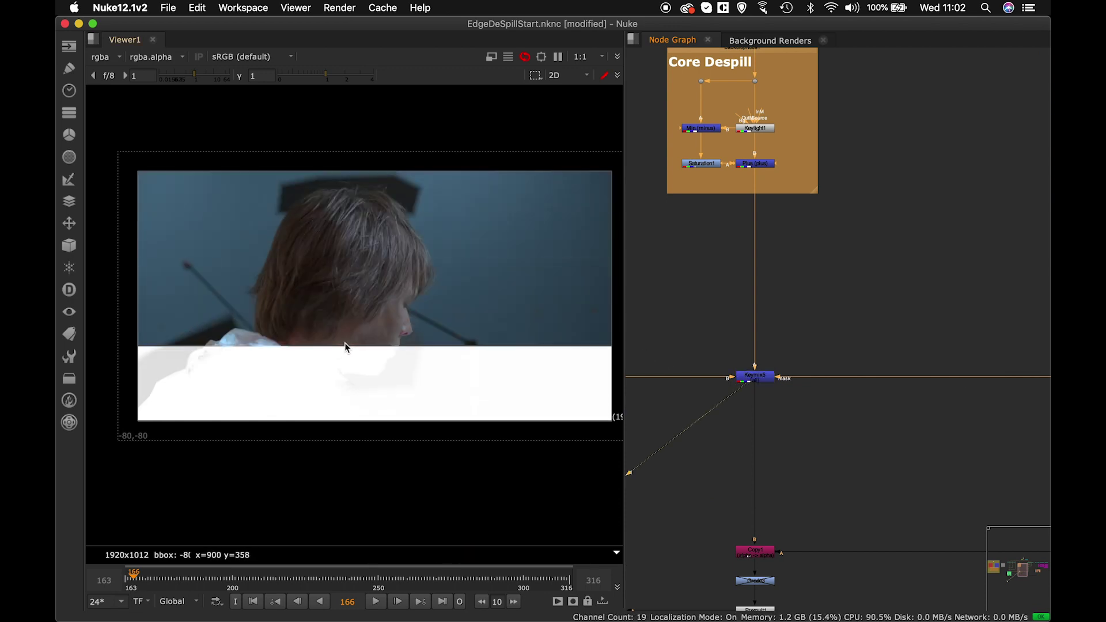
{"action": "middle_click_drag", "start_coordinate": [790, 330], "coordinate": [1046, 325]}
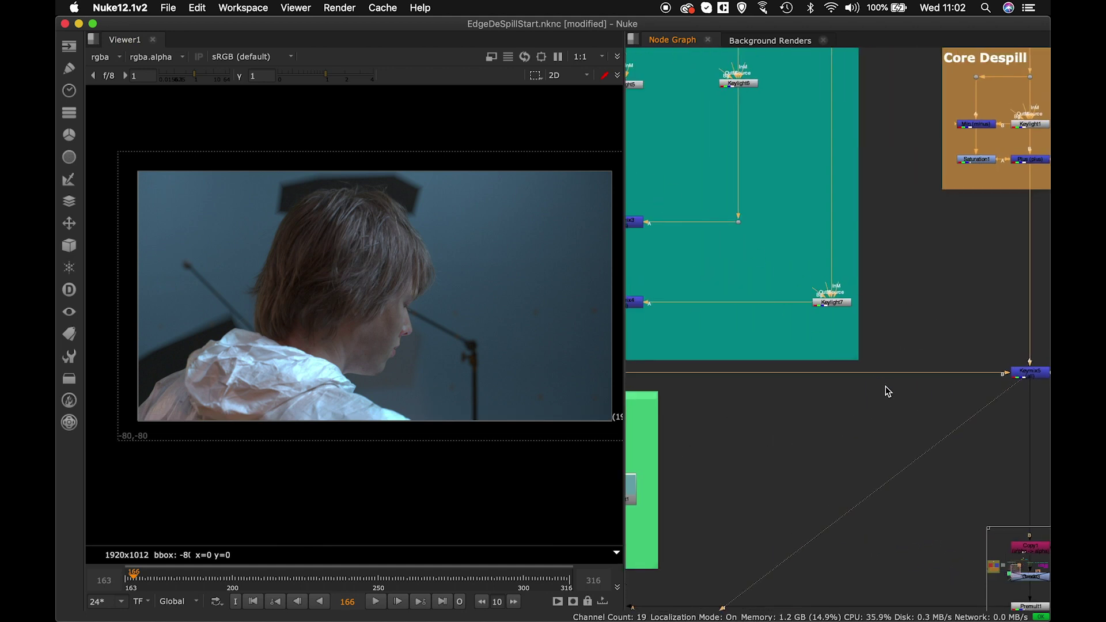
{"action": "scroll", "coordinate": [862, 376], "scroll_direction": "right", "scroll_amount": 2}
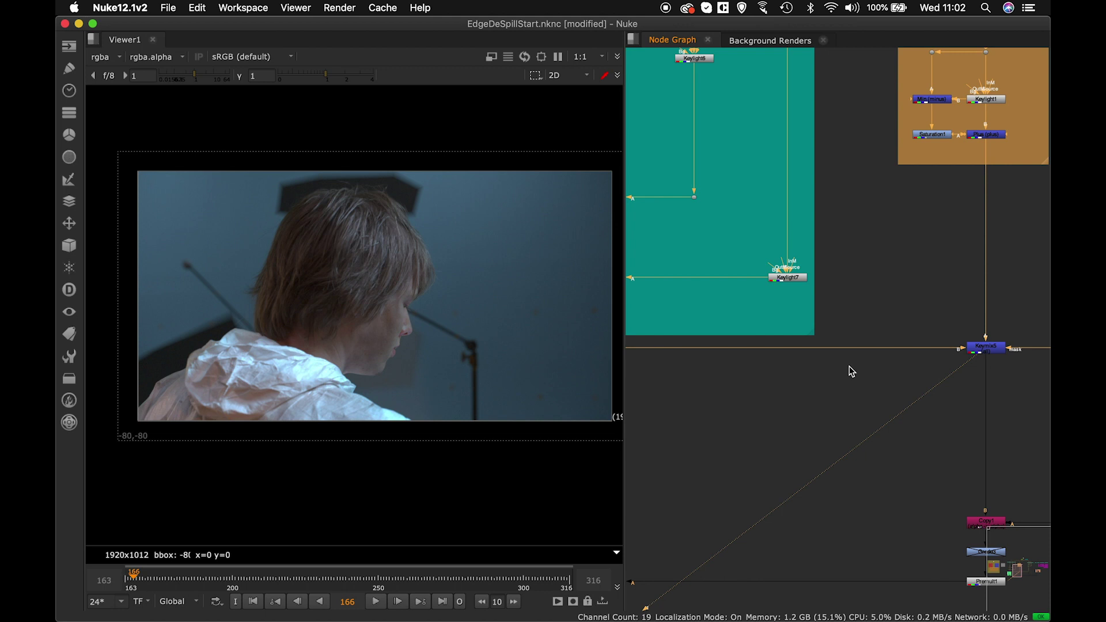
{"action": "middle_click_drag", "start_coordinate": [965, 386], "coordinate": [852, 363]}
{"action": "scroll", "coordinate": [869, 366], "scroll_direction": "down", "scroll_amount": 5}
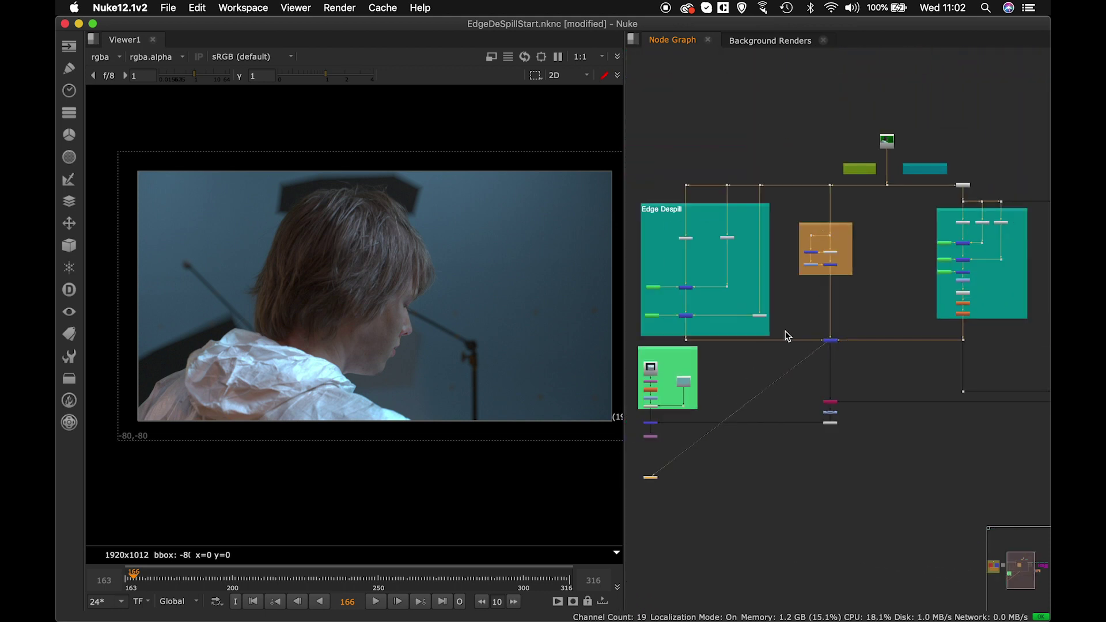
Copy the ExponBlur node from the Nukepedia Plugins backdrop and insert it on the mask pipe between the Core Matte dot and the KeyMix.
{"action": "middle_click_drag", "start_coordinate": [788, 337], "coordinate": [916, 346]}
{"action": "scroll", "coordinate": [845, 306], "scroll_direction": "up", "scroll_amount": 6}
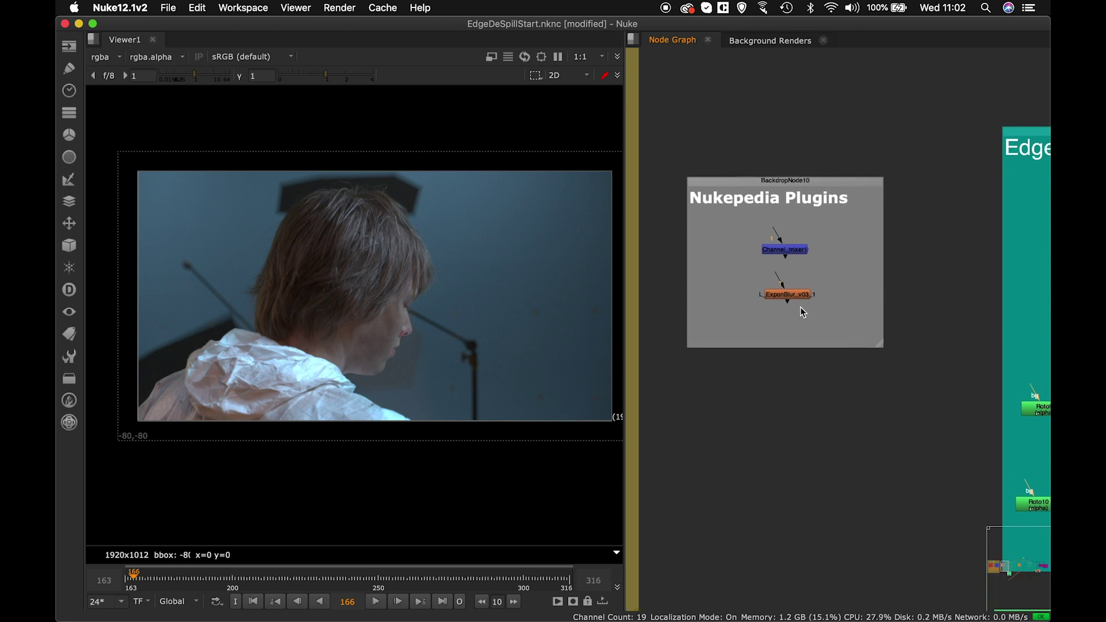
{"action": "middle_click_drag", "start_coordinate": [856, 331], "coordinate": [585, 271]}
{"action": "middle_click_drag", "start_coordinate": [1031, 374], "coordinate": [576, 233]}
{"action": "middle_click_drag", "start_coordinate": [1006, 341], "coordinate": [889, 385]}
{"action": "scroll", "coordinate": [820, 303], "scroll_direction": "up", "scroll_amount": 3}
{"action": "scroll", "coordinate": [896, 373], "scroll_direction": "down", "scroll_amount": 4}
{"action": "middle_click_drag", "start_coordinate": [876, 334], "coordinate": [861, 363]}
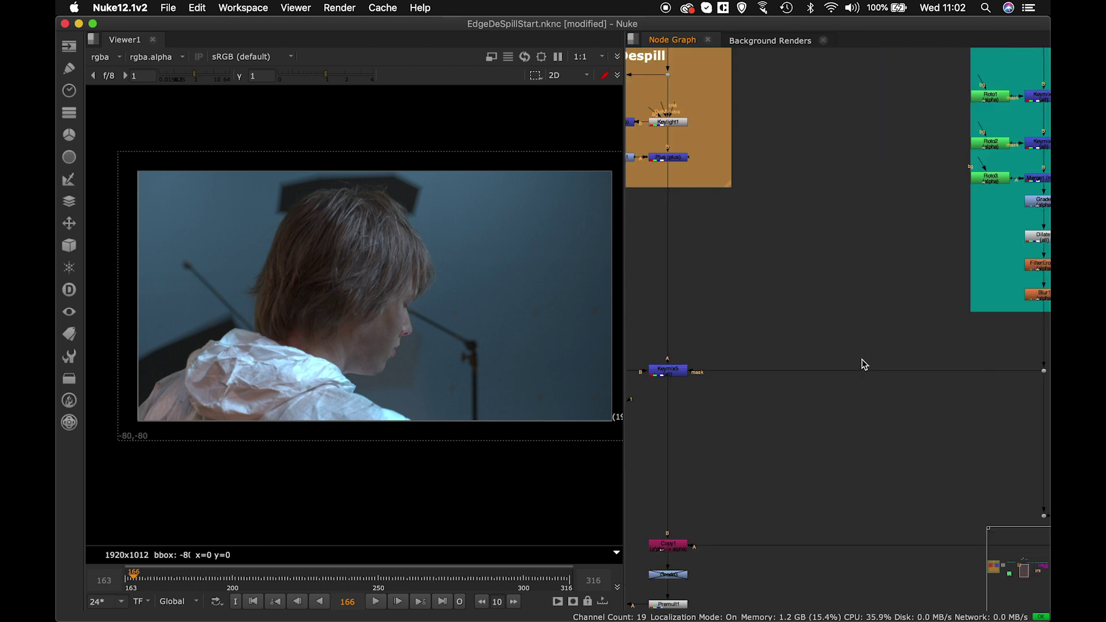
{"action": "scroll", "coordinate": [849, 363], "scroll_direction": "down", "scroll_amount": 4}
{"action": "middle_click_drag", "start_coordinate": [749, 304], "coordinate": [782, 316]}
{"action": "scroll", "coordinate": [893, 337], "scroll_direction": "up", "scroll_amount": 5}
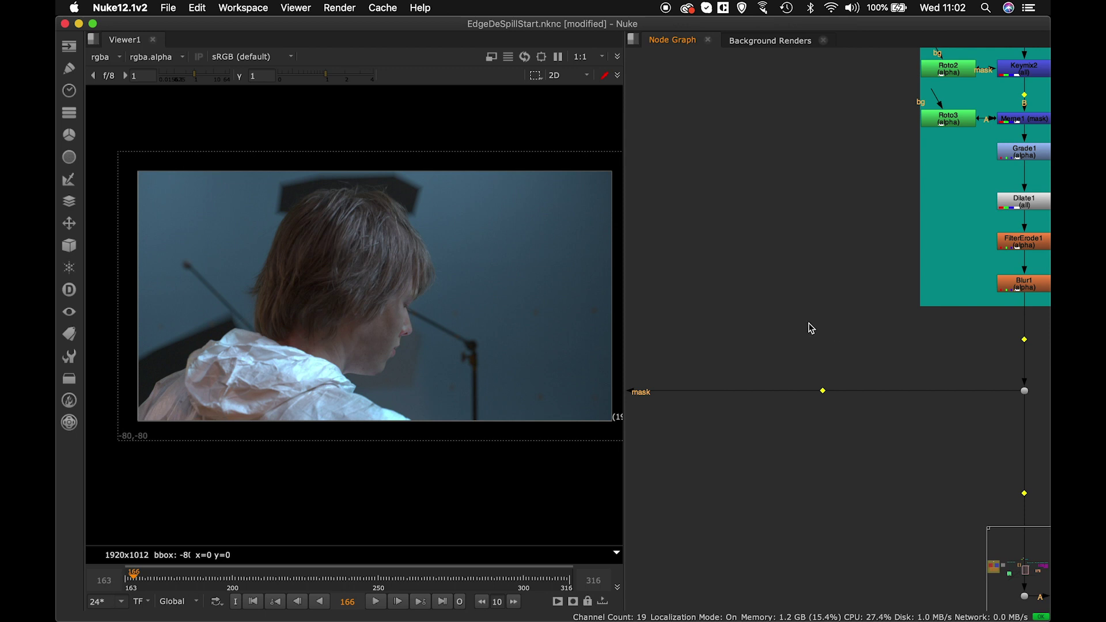
{"action": "left_click_drag", "start_coordinate": [813, 328], "coordinate": [815, 390]}
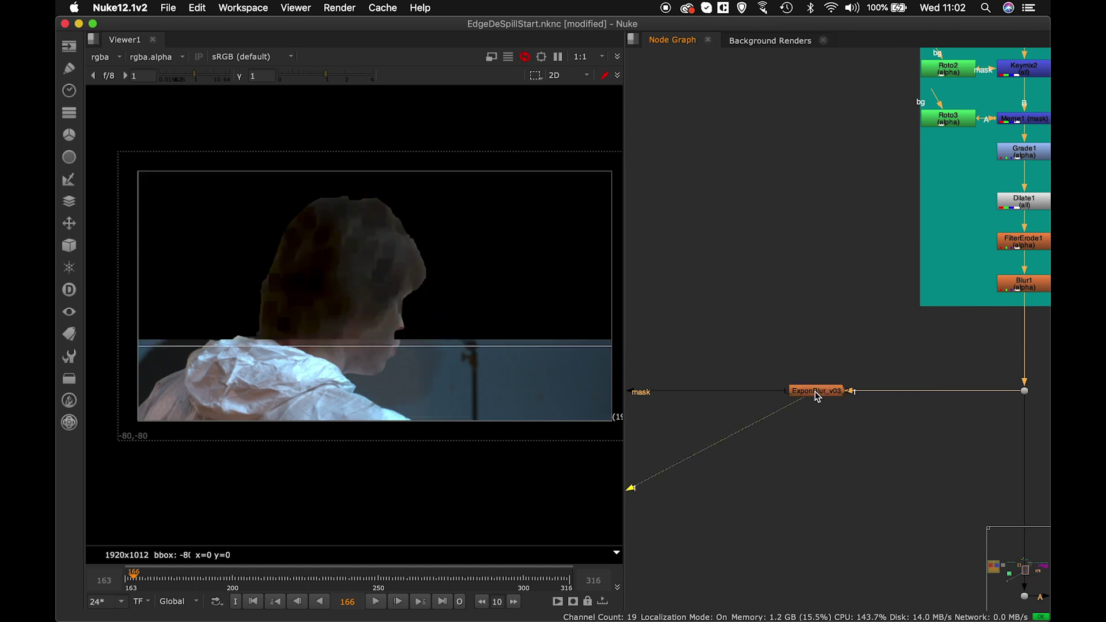
Display the inserted ExponBlur node's alpha and set its size to -10.4.
{"action": "double_click", "coordinate": [816, 395]}
{"action": "left_click", "coordinate": [420, 291]}
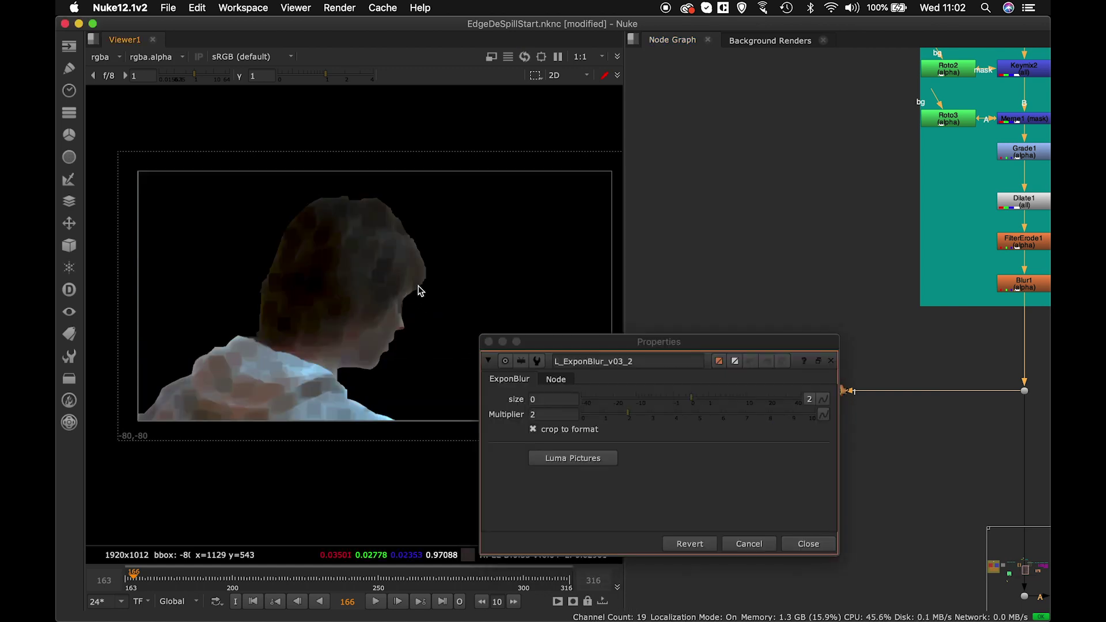
{"action": "key", "text": "a"}
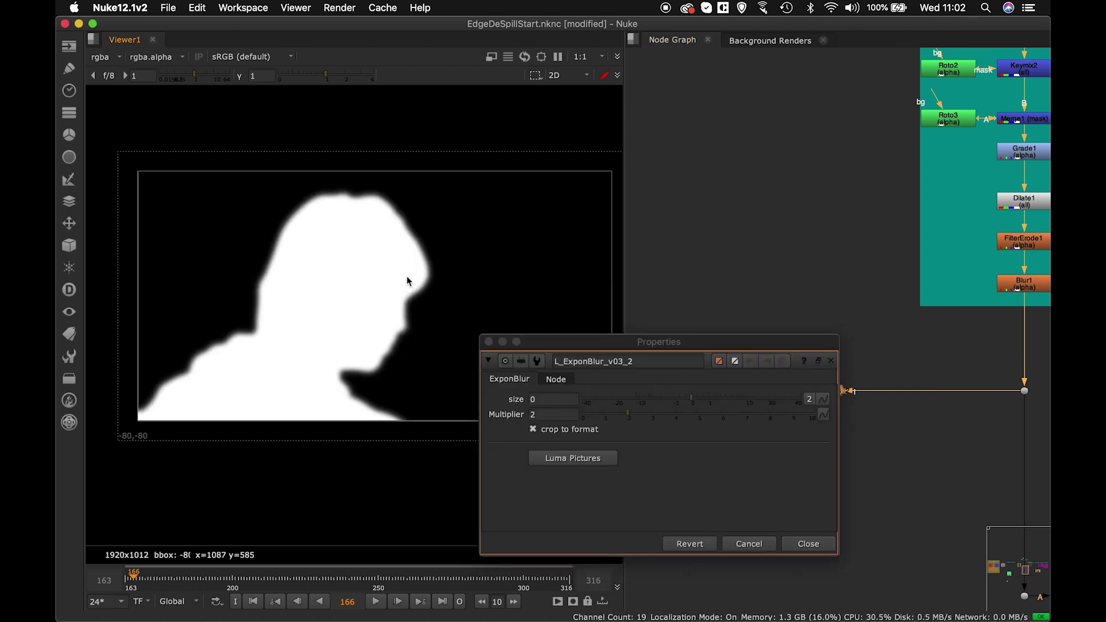
{"action": "left_click", "coordinate": [691, 404]}
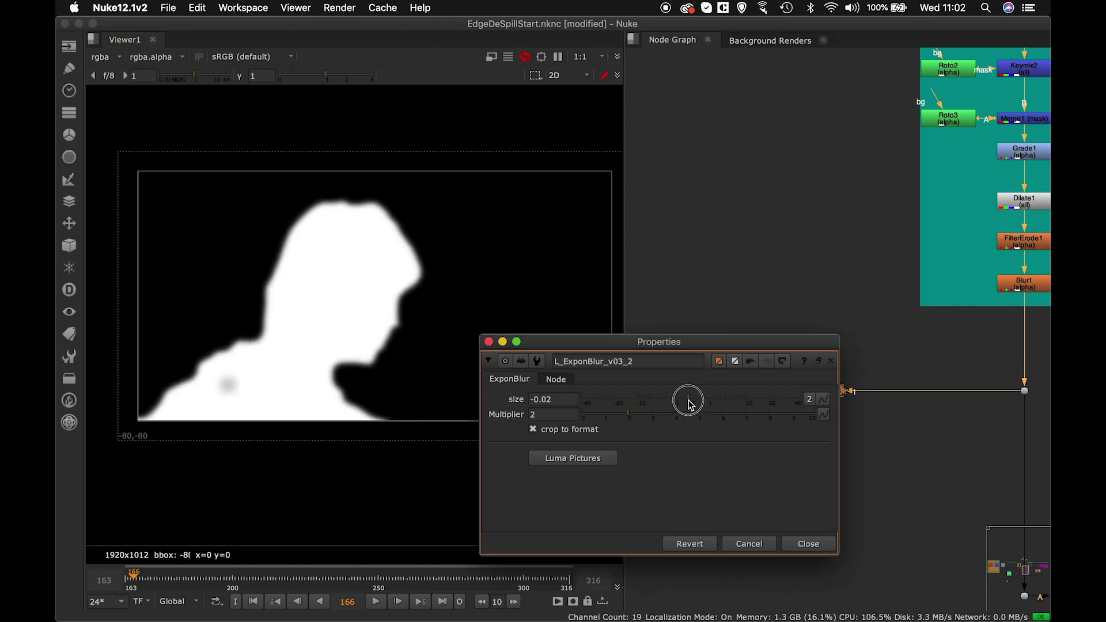
{"action": "mouse_move", "coordinate": [685, 405]}
{"action": "left_mouse_down"}
{"action": "mouse_move", "coordinate": [660, 403]}
{"action": "mouse_move", "coordinate": [683, 408]}
{"action": "mouse_move", "coordinate": [668, 408]}
{"action": "left_mouse_up"}
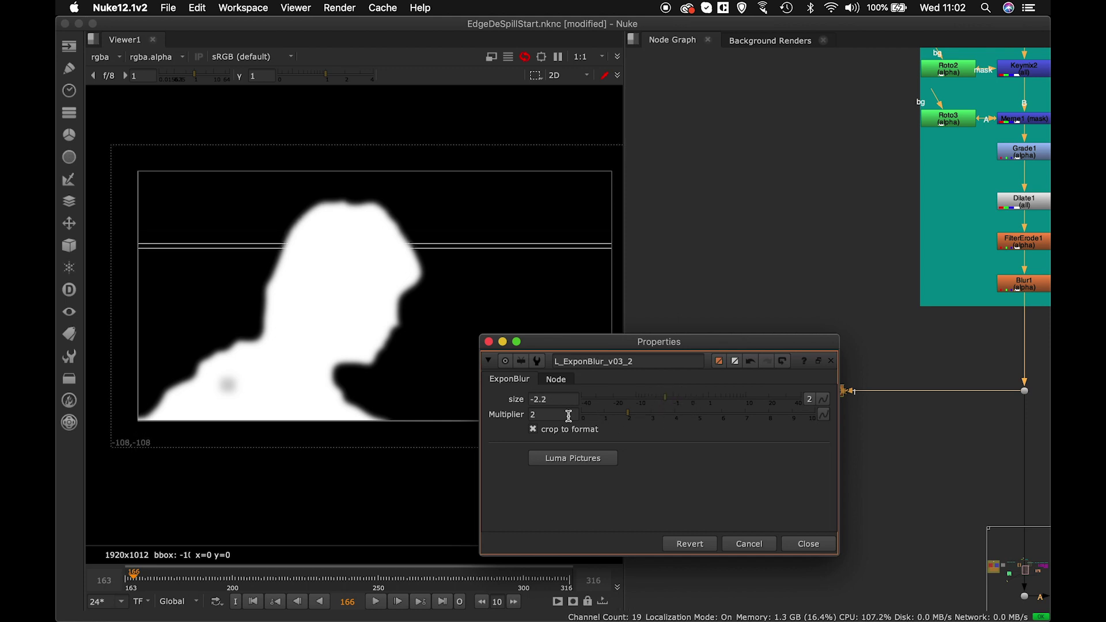
{"action": "left_click", "coordinate": [515, 398]}
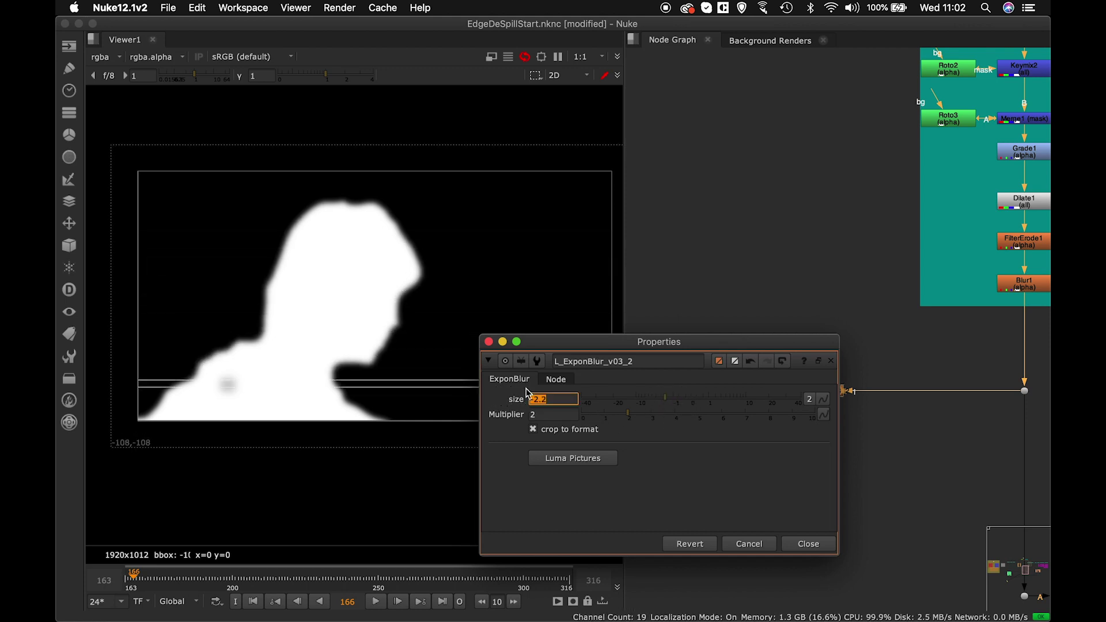
{"action": "type", "text": "-10.4"}
{"action": "key", "text": "Return"}
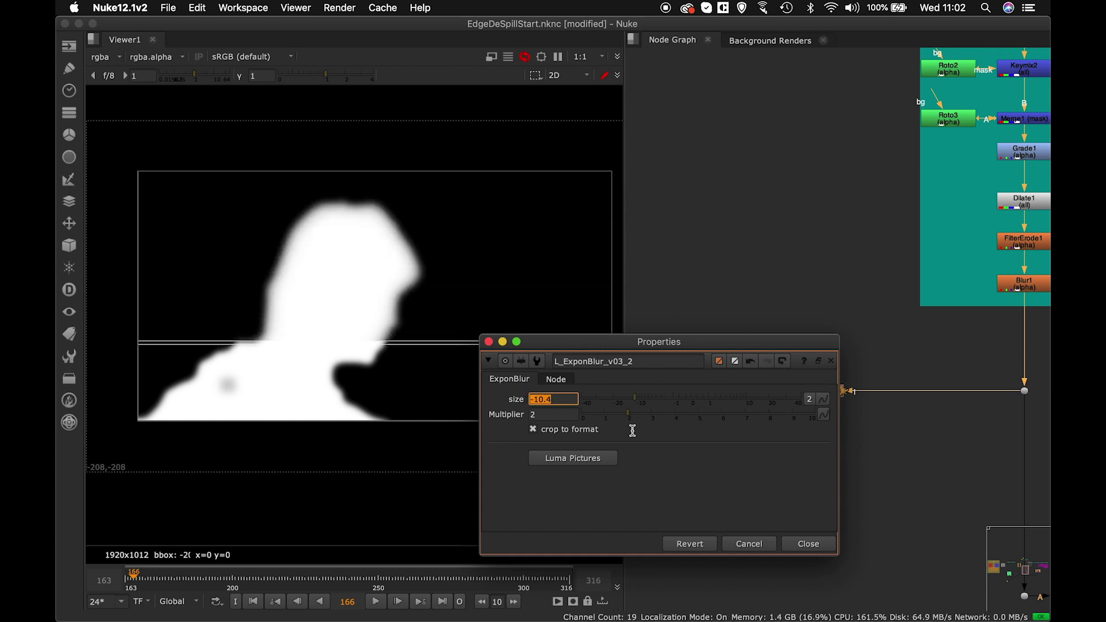
Set the ExponBlur's Multiplier to 3.34 and close its properties.
{"action": "left_click_drag", "start_coordinate": [629, 415], "coordinate": [653, 416]}
{"action": "left_click", "coordinate": [557, 415]}
{"action": "left_click_drag", "start_coordinate": [557, 415], "coordinate": [526, 415]}
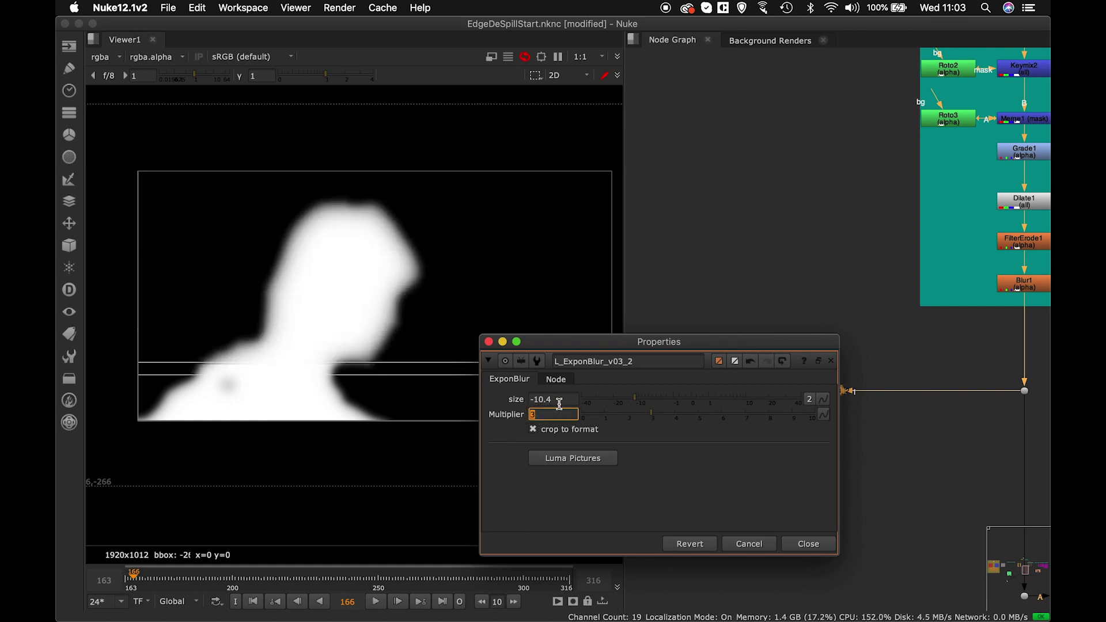
{"action": "type", "text": "3.34"}
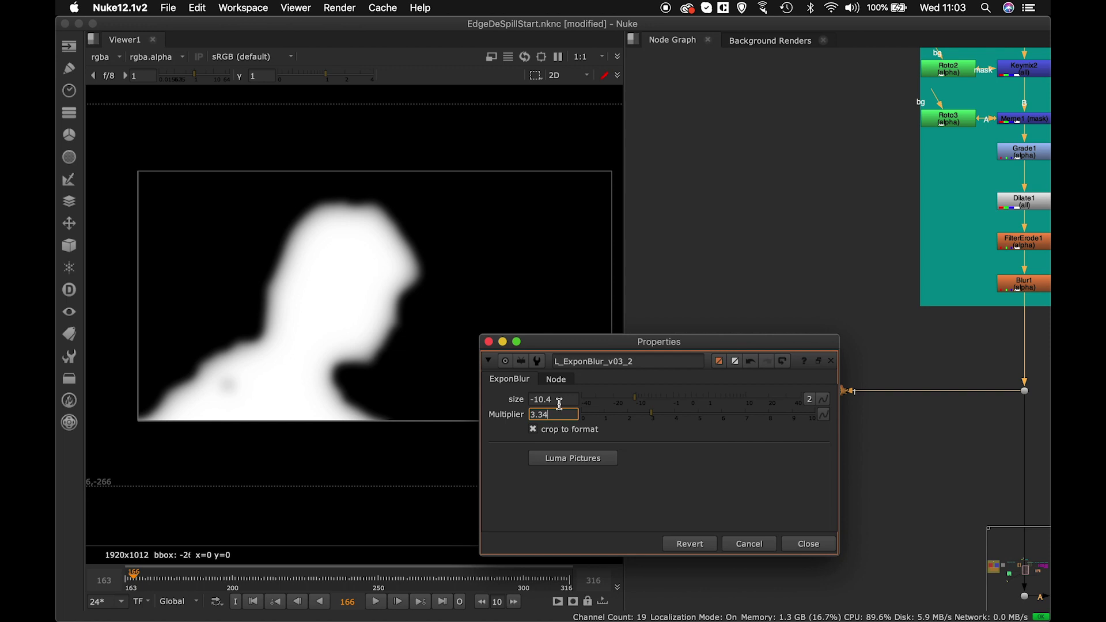
{"action": "key", "text": "Return"}
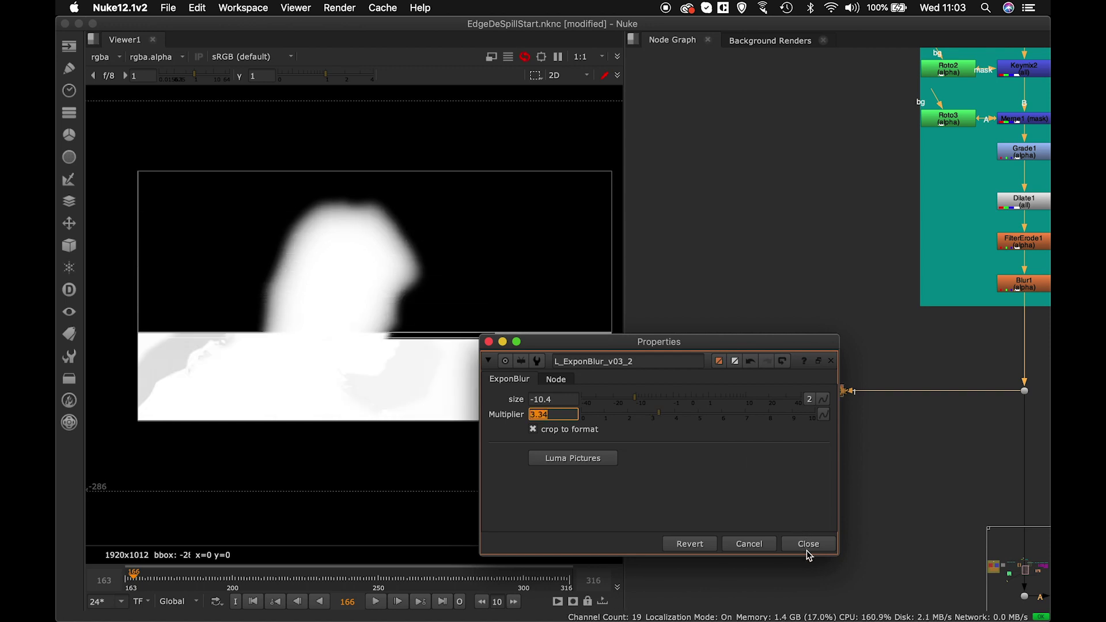
{"action": "left_click", "coordinate": [808, 545]}
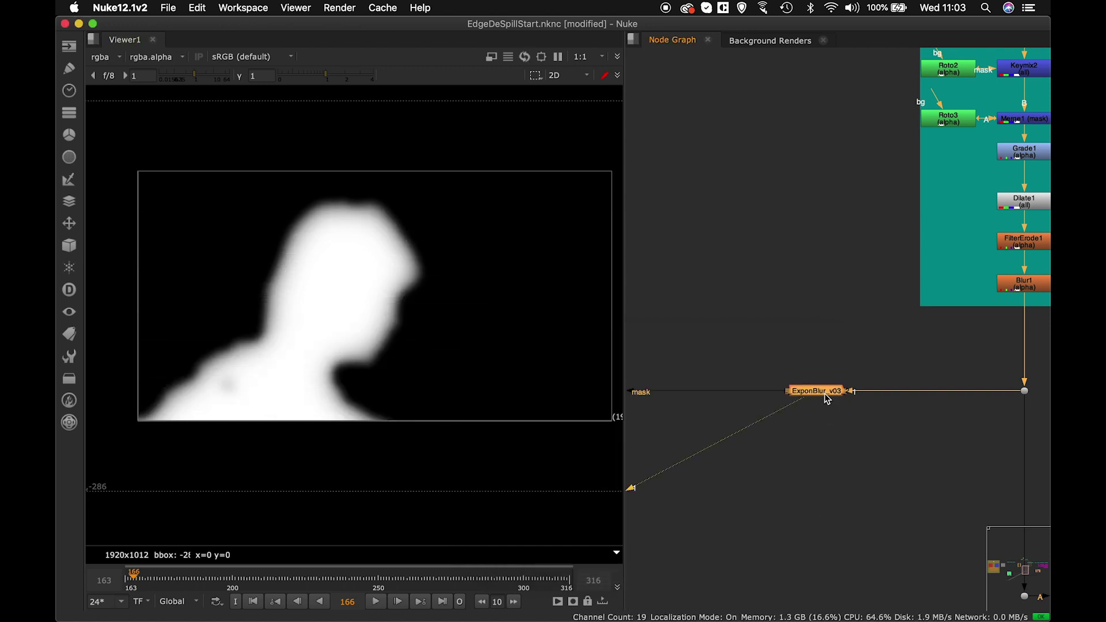
Disable and re-enable the ExponBlur node repeatedly to compare the matte's edge falloff with and without it.
{"action": "key", "text": "d"}
{"action": "key", "text": "d"}
{"action": "key", "text": "d"}
{"action": "key", "text": "d"}
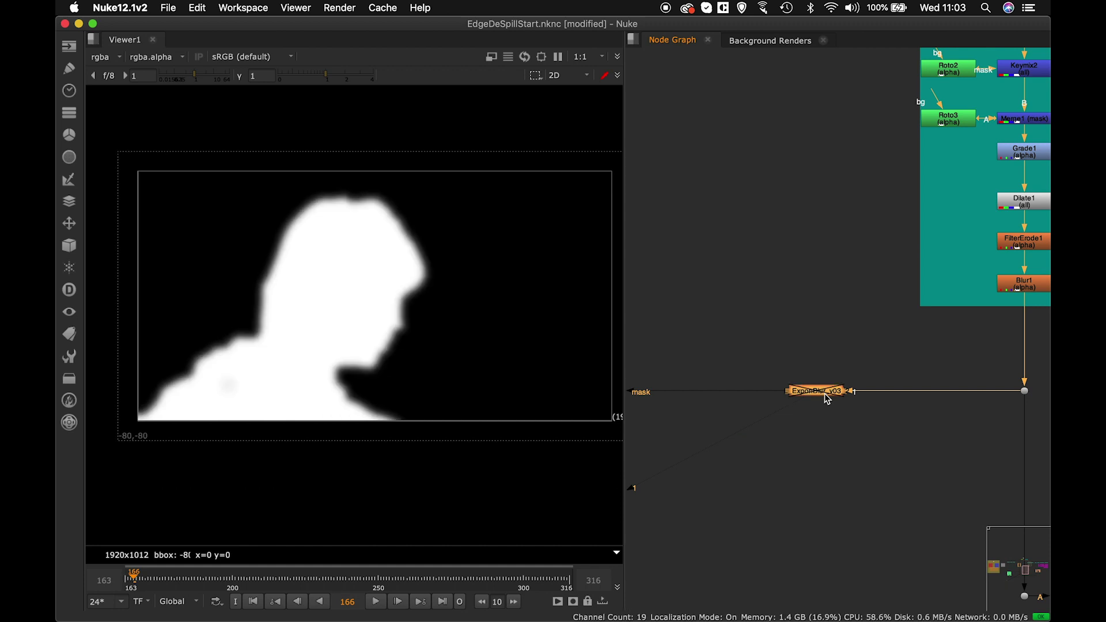
{"action": "key", "text": "d"}
{"action": "key", "text": "d"}
{"action": "scroll", "coordinate": [1015, 291], "scroll_direction": "down", "scroll_amount": 4}
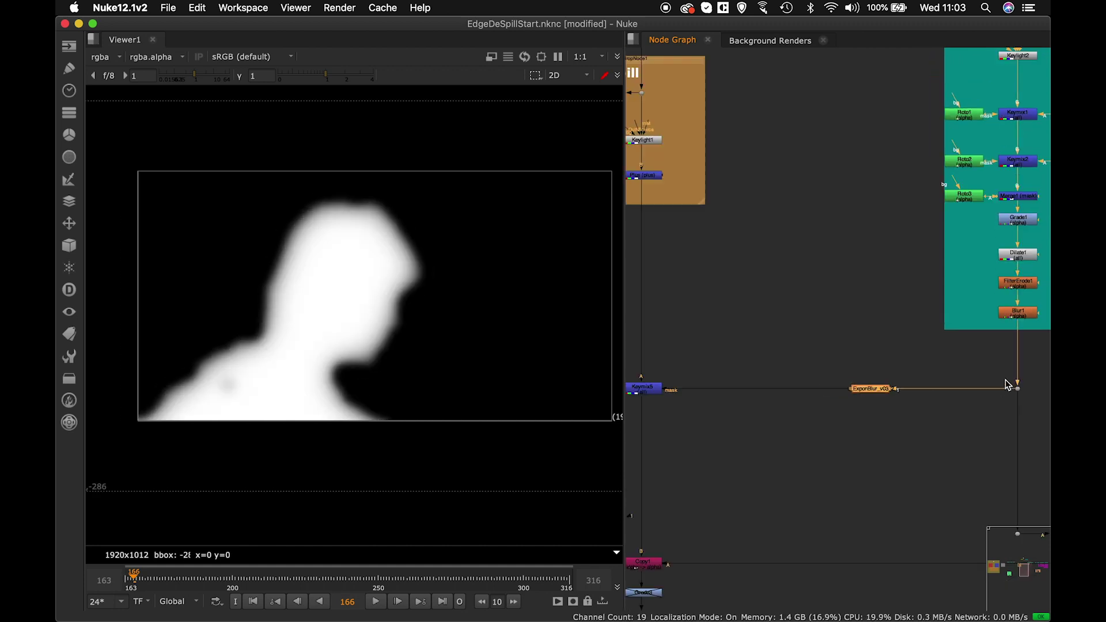
{"action": "scroll", "coordinate": [899, 396], "scroll_direction": "up", "scroll_amount": 5}
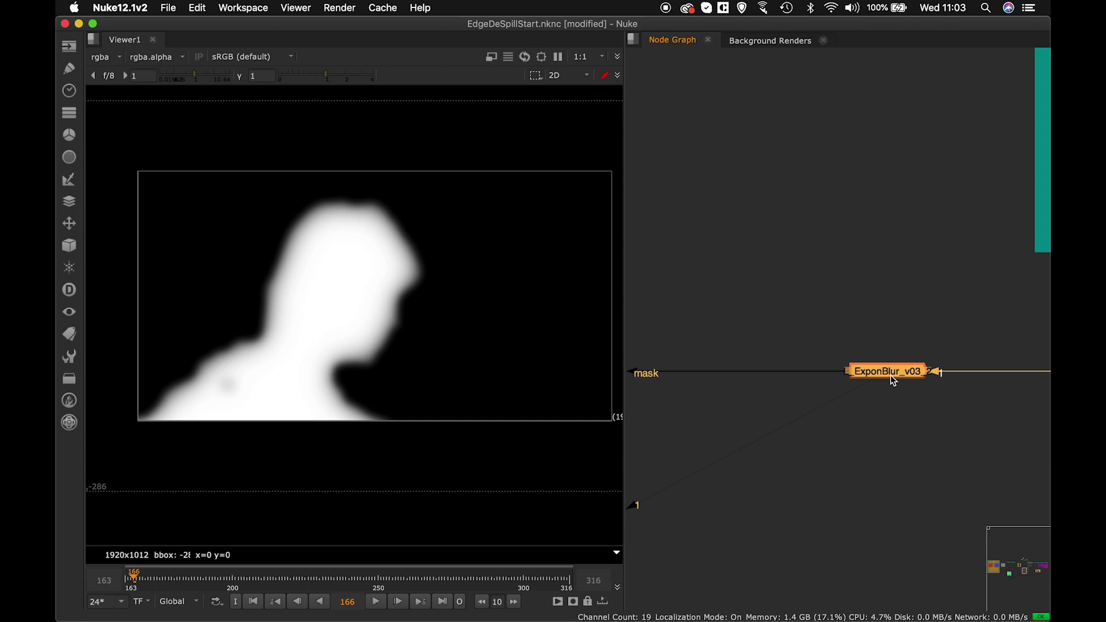
{"action": "key", "text": "d"}
{"action": "key", "text": "d"}
{"action": "scroll", "coordinate": [902, 411], "scroll_direction": "down", "scroll_amount": 5}
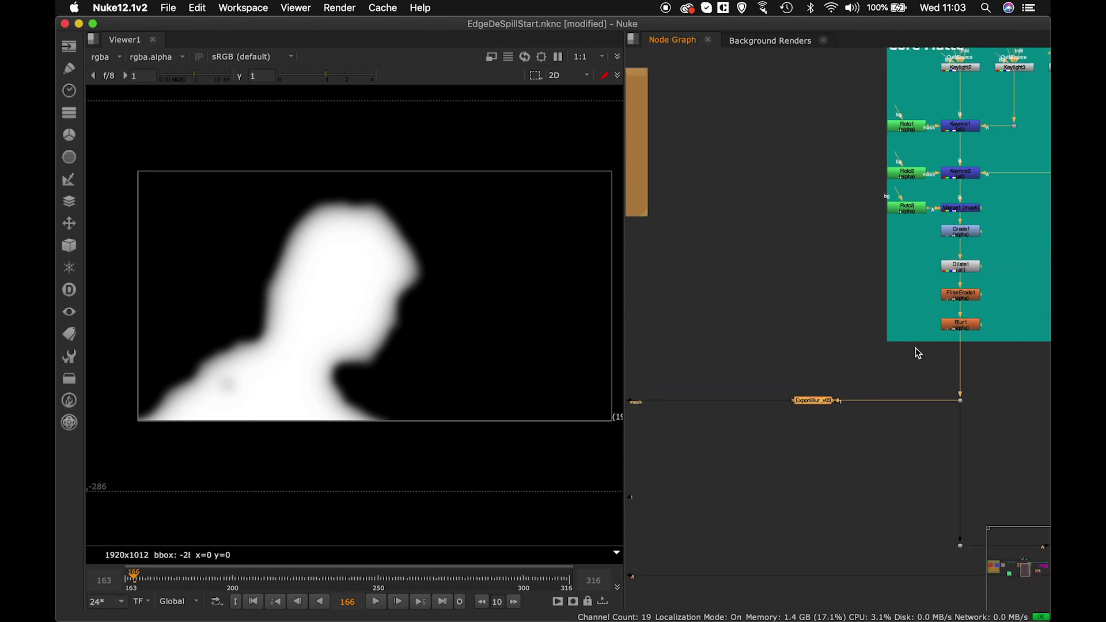
{"action": "middle_click_drag", "start_coordinate": [846, 354], "coordinate": [862, 400]}
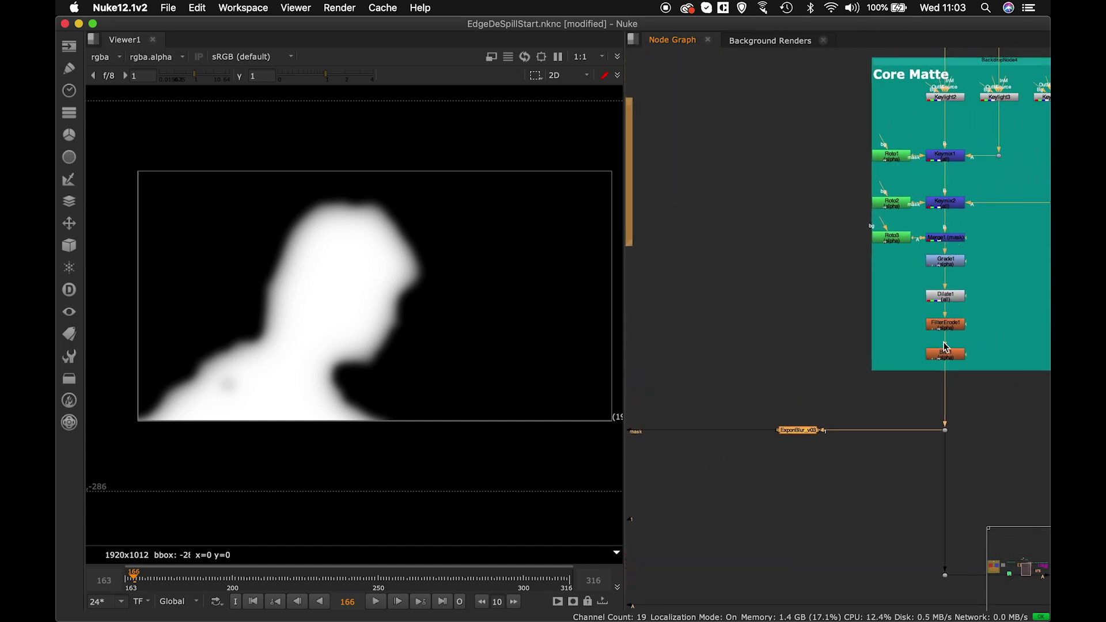
{"action": "scroll", "coordinate": [945, 347], "scroll_direction": "up", "scroll_amount": 5}
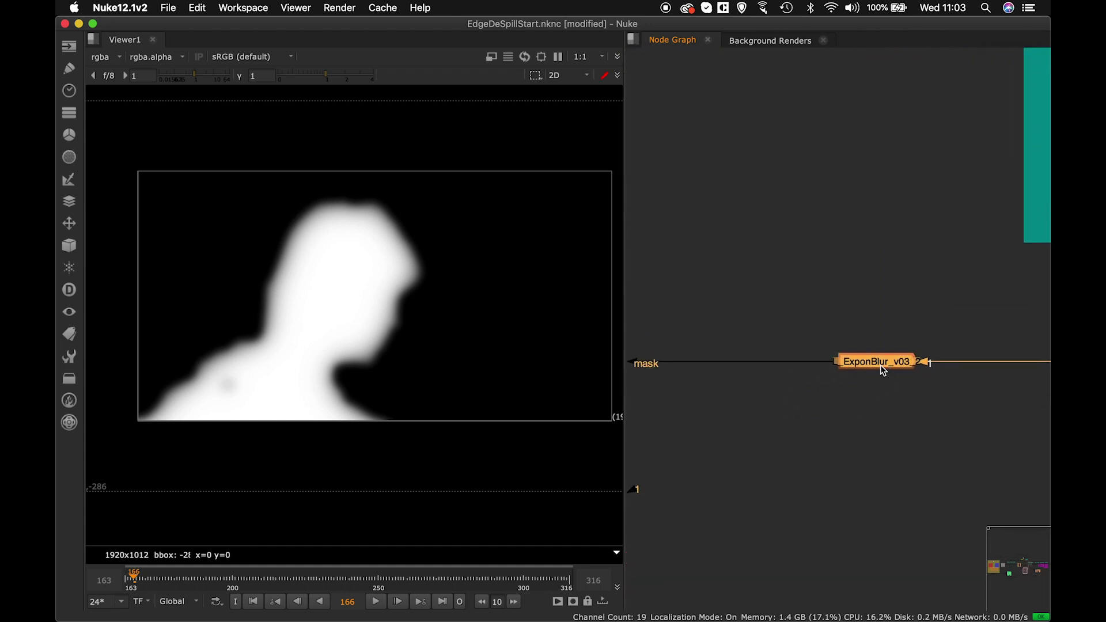
{"action": "key", "text": "2"}
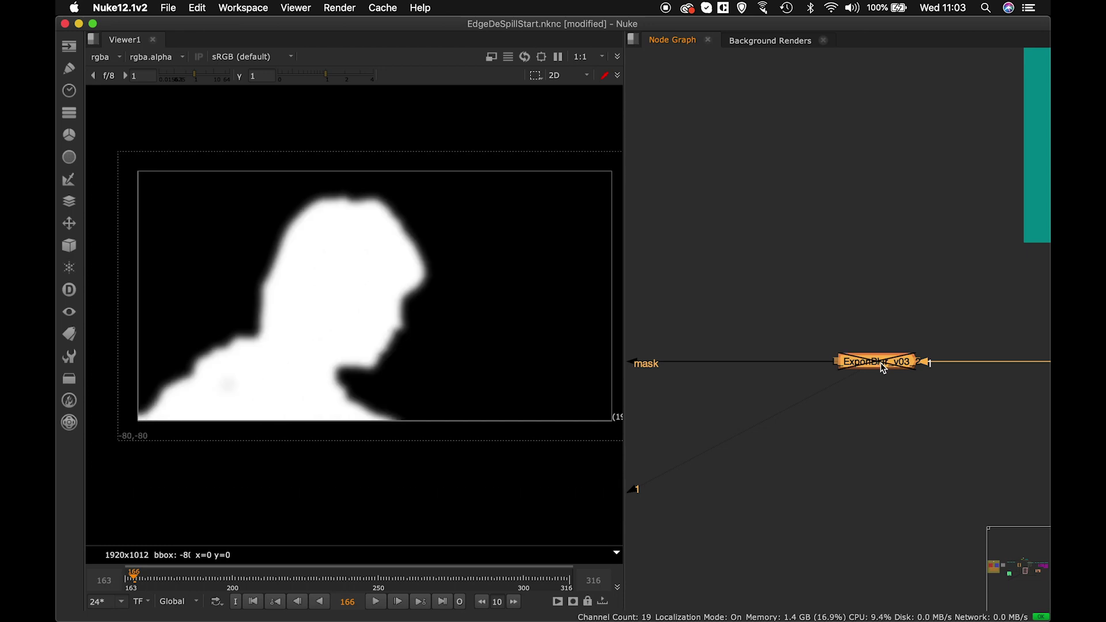
{"action": "key", "text": "d"}
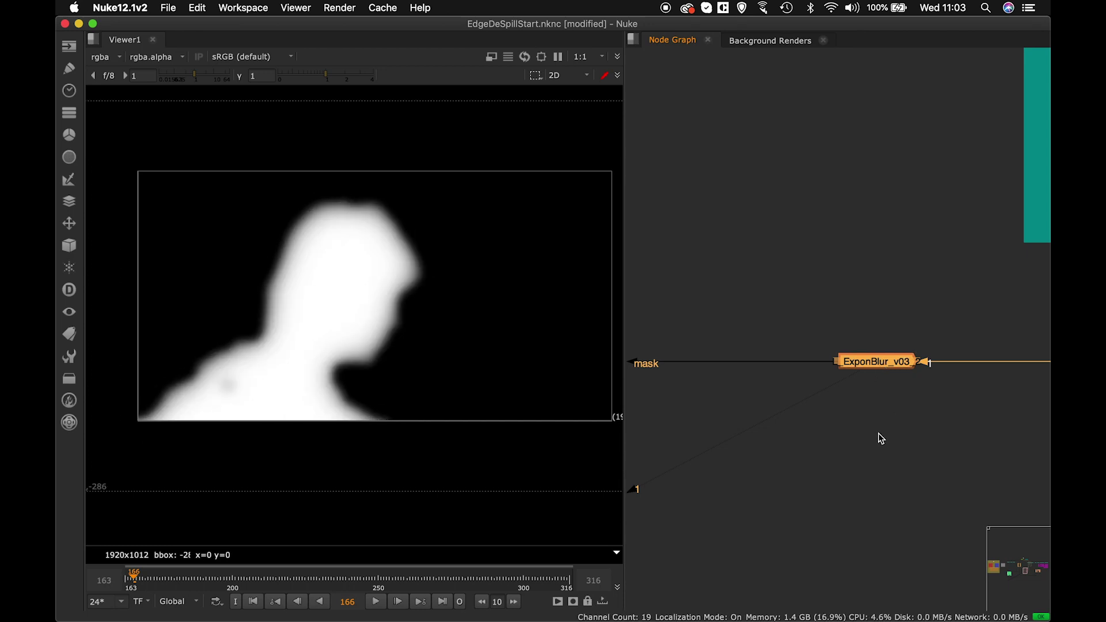
Examine the KeyMix together with the Core Despill branch and the ExponBlur-softened core matte feeding it.
{"action": "middle_click_drag", "start_coordinate": [664, 403], "coordinate": [751, 408]}
{"action": "scroll", "coordinate": [751, 408], "scroll_direction": "left", "scroll_amount": 5}
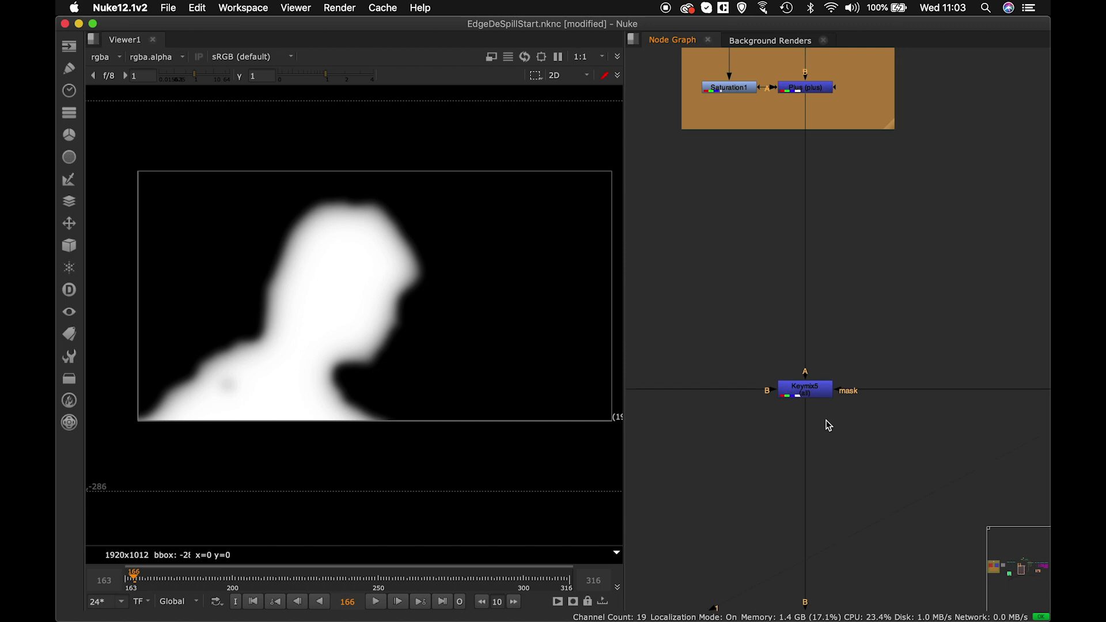
{"action": "middle_click_drag", "start_coordinate": [846, 408], "coordinate": [790, 397]}
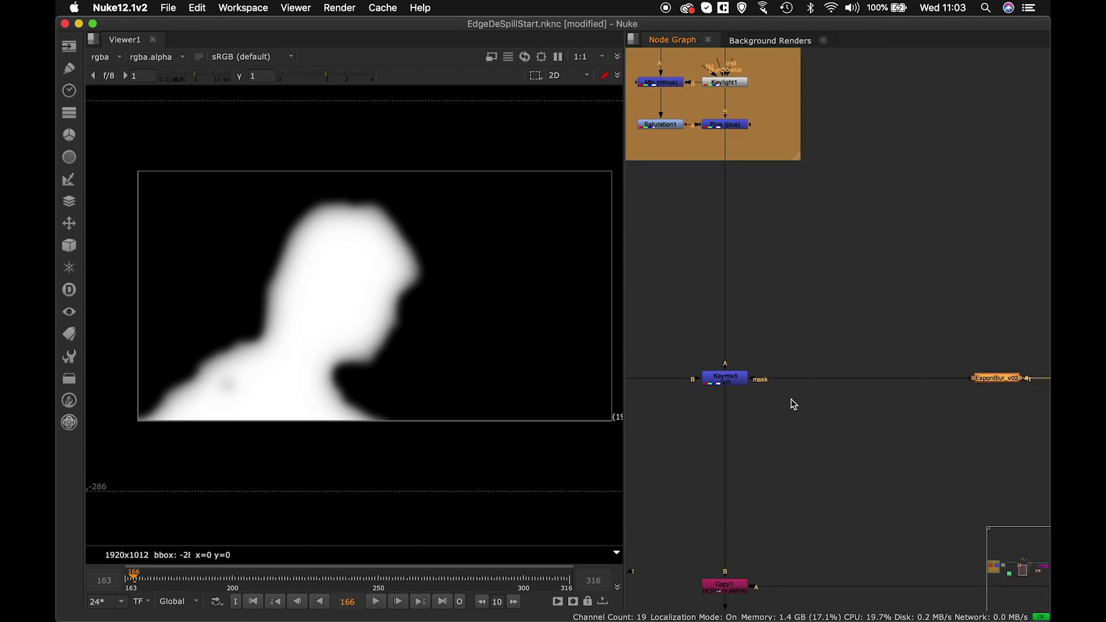
{"action": "middle_click_drag", "start_coordinate": [781, 319], "coordinate": [769, 390]}
{"action": "middle_click_drag", "start_coordinate": [723, 224], "coordinate": [791, 241]}
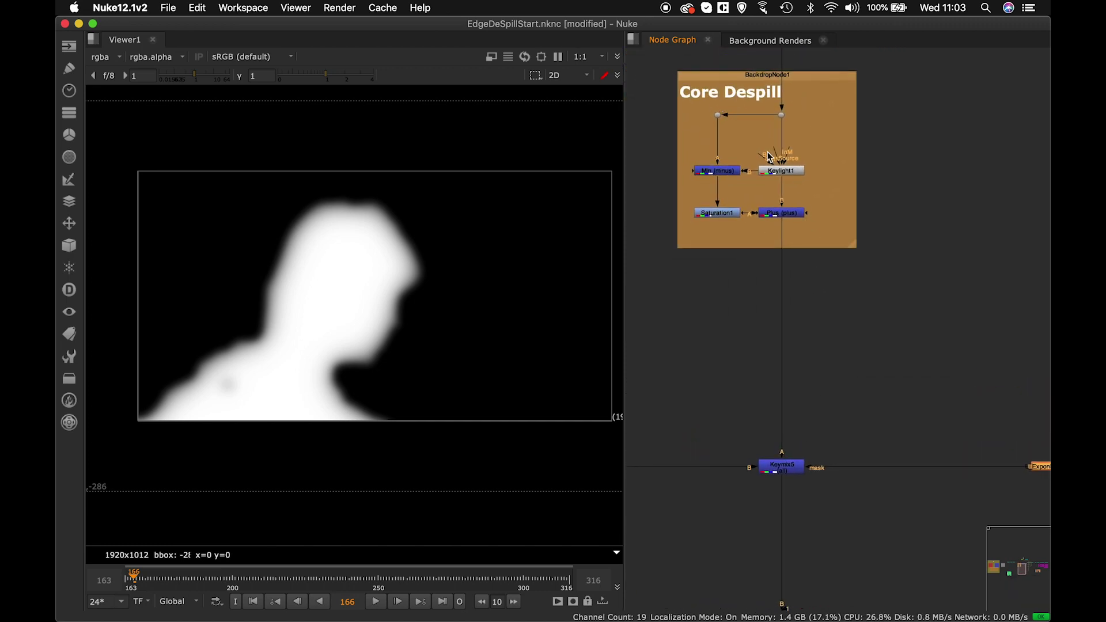
{"action": "scroll", "coordinate": [807, 257], "scroll_direction": "down", "scroll_amount": 3}
{"action": "scroll", "coordinate": [807, 257], "scroll_direction": "right", "scroll_amount": 2}
{"action": "scroll", "coordinate": [887, 363], "scroll_direction": "right", "scroll_amount": 3}
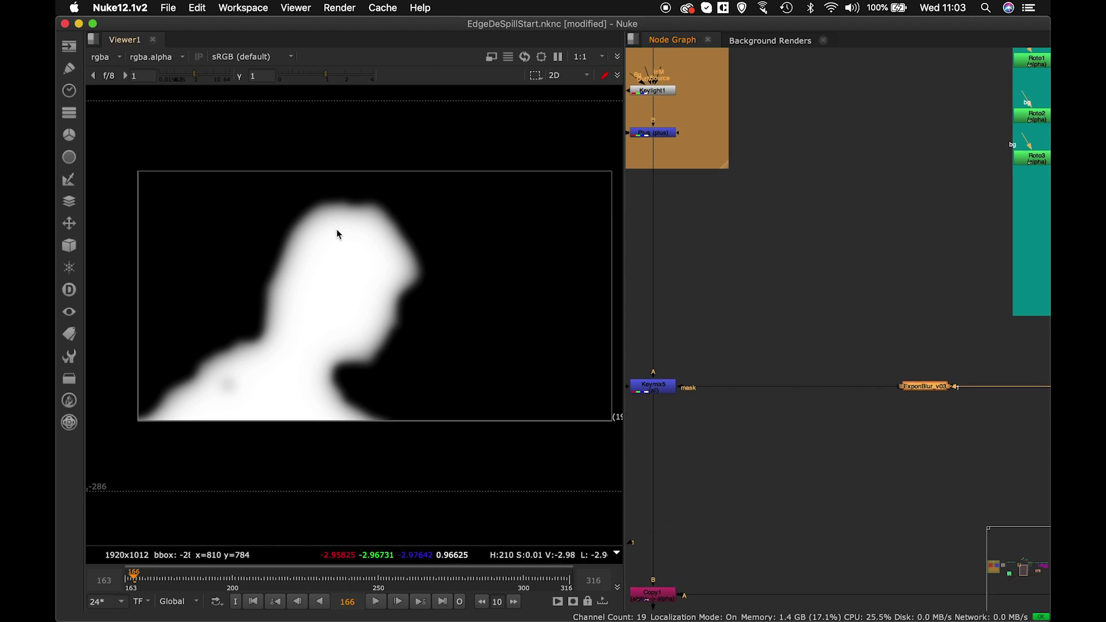
{"action": "scroll", "coordinate": [816, 299], "scroll_direction": "left", "scroll_amount": 5}
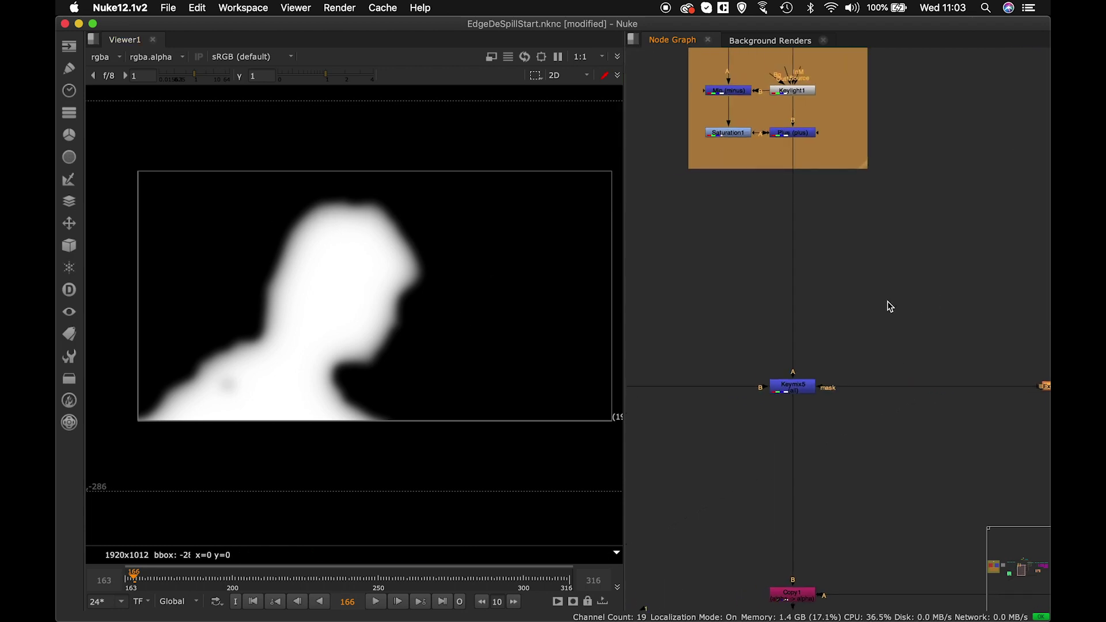
Display the combined despill output of the KeyMix in full colour in the viewer.
{"action": "left_click", "coordinate": [904, 390]}
{"action": "key", "text": "1"}
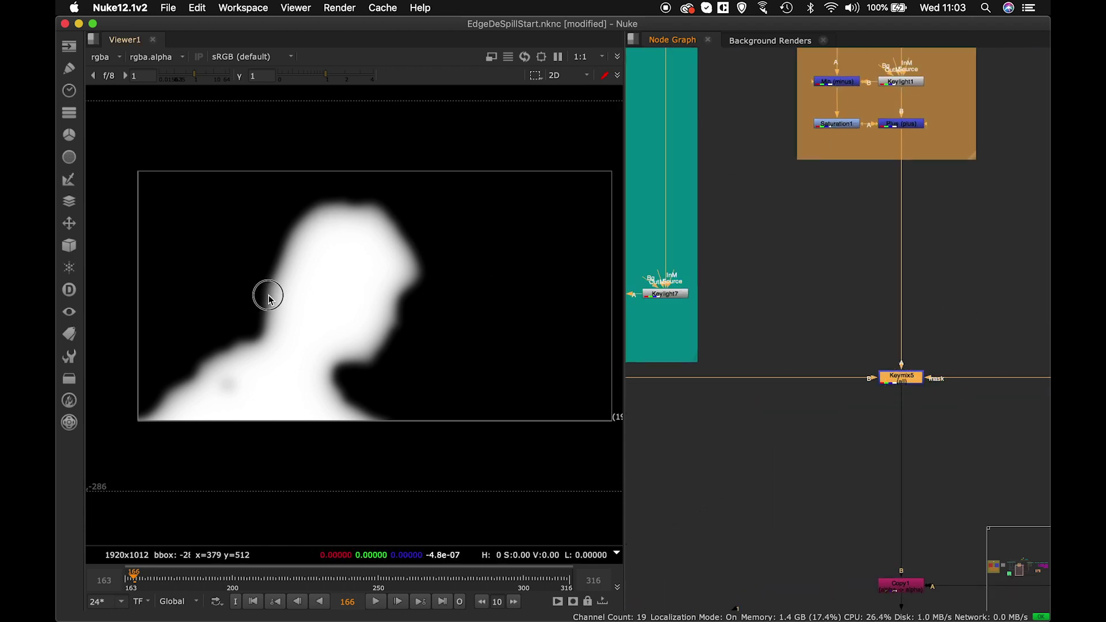
{"action": "key", "text": "1"}
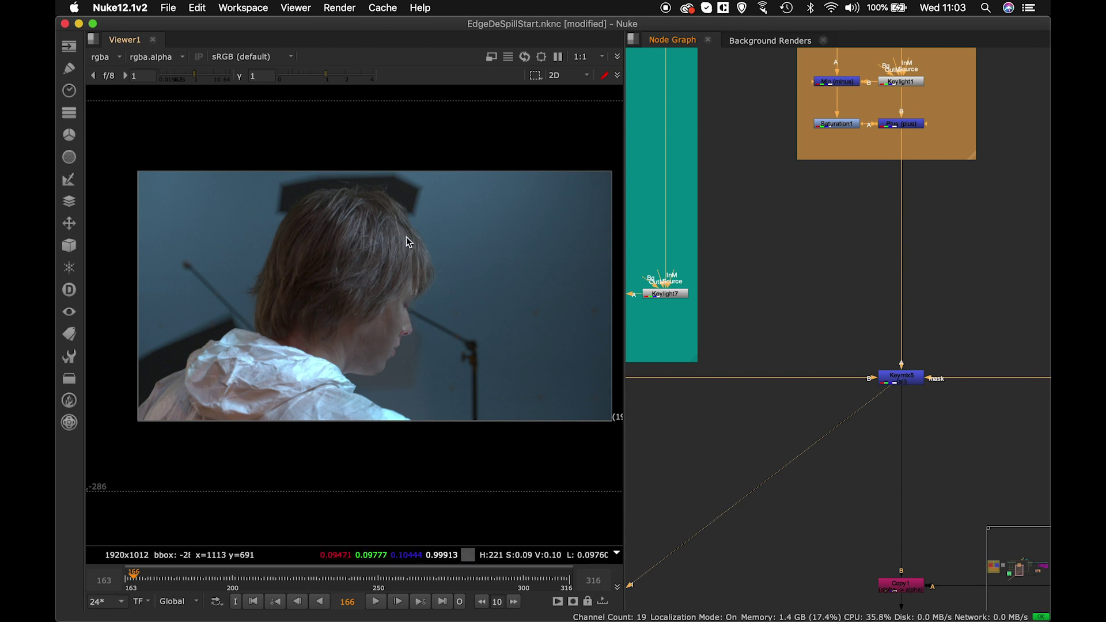
Trace the tree past Edge Despill to the end node below the BG merge and display the final composite.
{"action": "middle_click_drag", "start_coordinate": [1024, 394], "coordinate": [832, 363]}
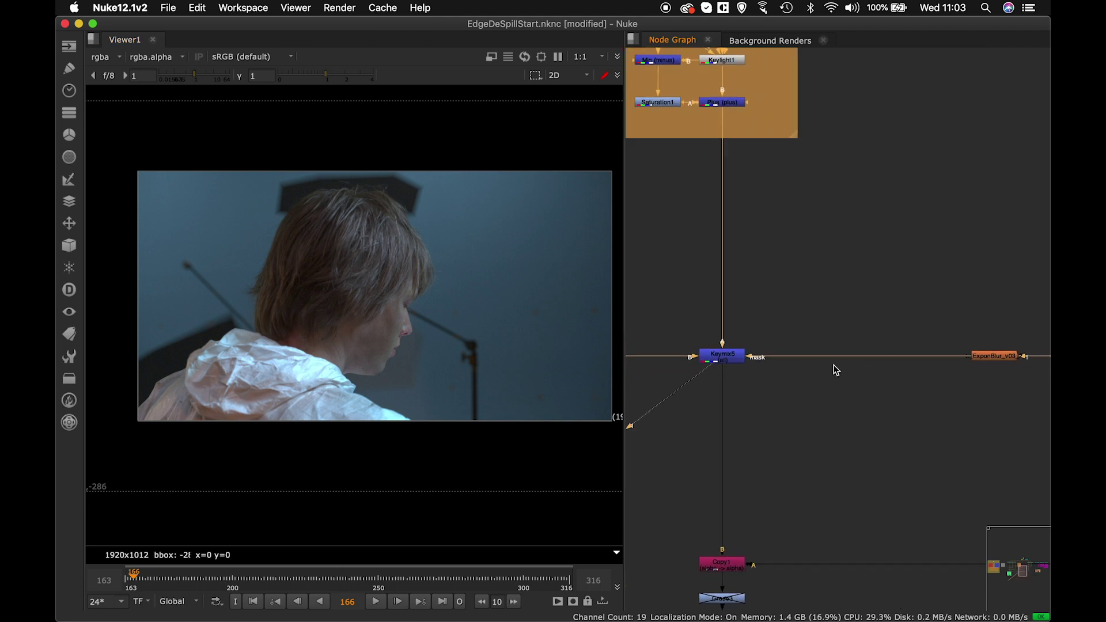
{"action": "scroll", "coordinate": [961, 366], "scroll_direction": "left", "scroll_amount": 15}
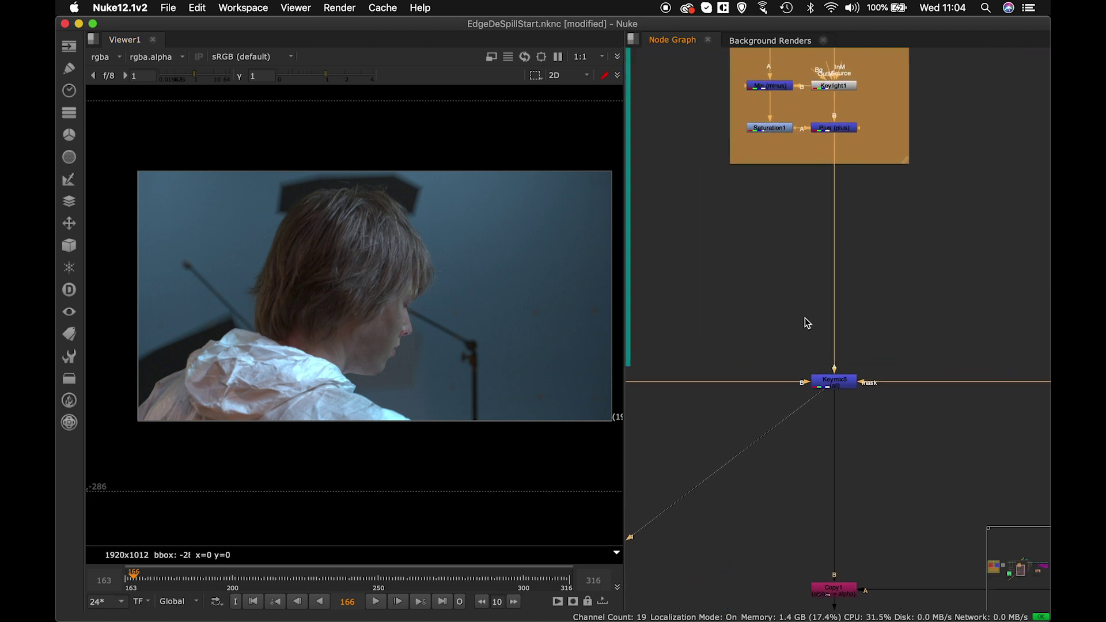
{"action": "scroll", "coordinate": [879, 293], "scroll_direction": "down", "scroll_amount": 2}
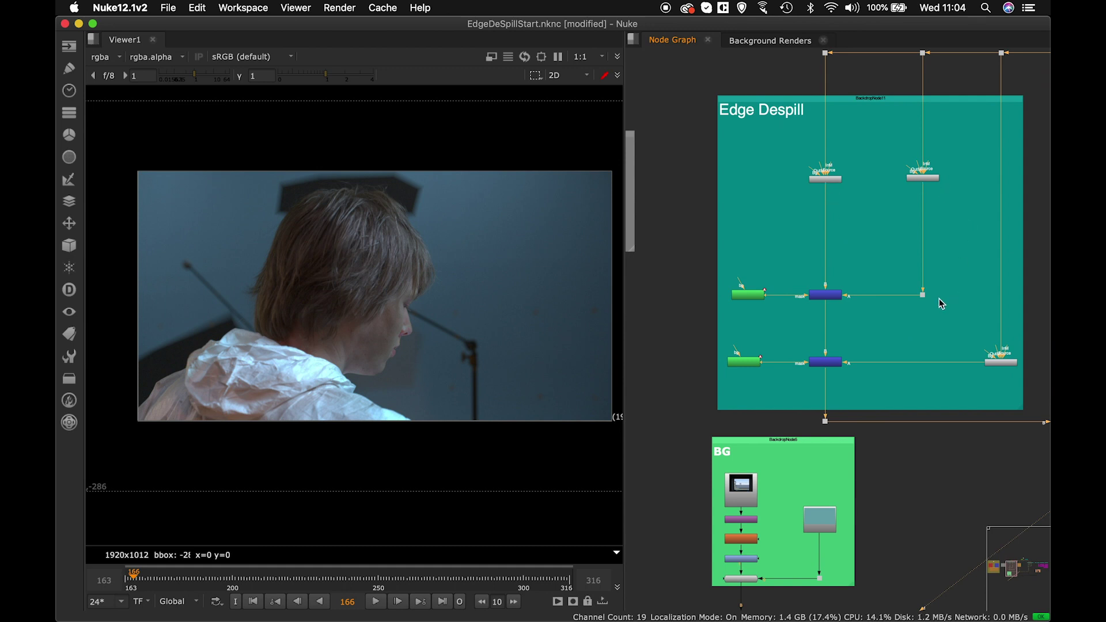
{"action": "scroll", "coordinate": [812, 386], "scroll_direction": "down", "scroll_amount": 5}
{"action": "scroll", "coordinate": [811, 387], "scroll_direction": "right", "scroll_amount": 5}
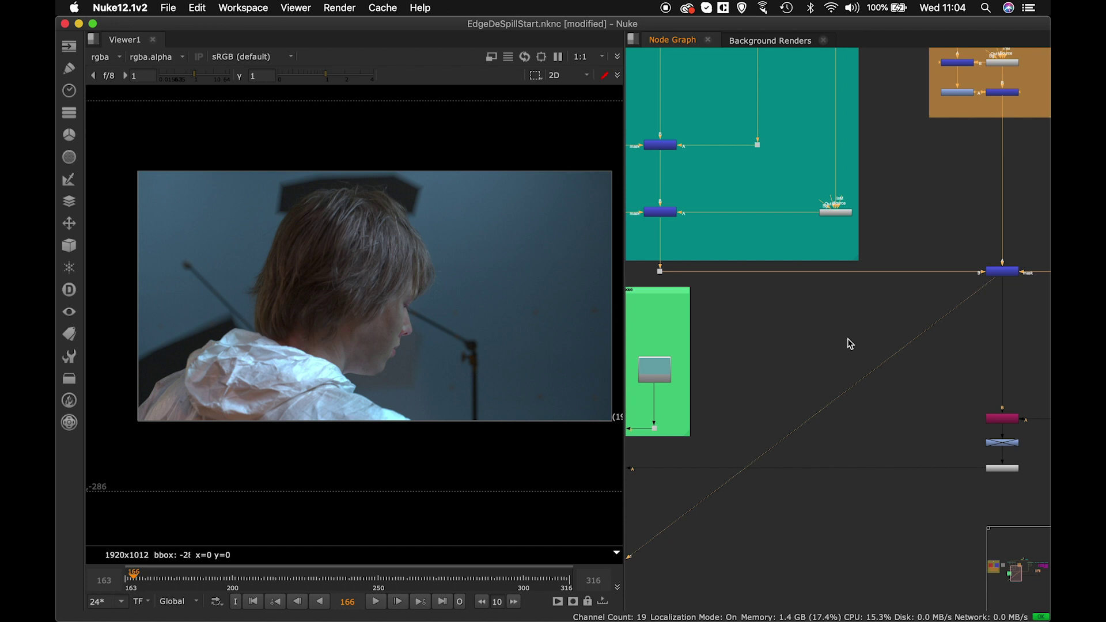
{"action": "scroll", "coordinate": [919, 309], "scroll_direction": "down", "scroll_amount": 3}
{"action": "scroll", "coordinate": [918, 309], "scroll_direction": "left", "scroll_amount": 5}
{"action": "left_click", "coordinate": [688, 442]}
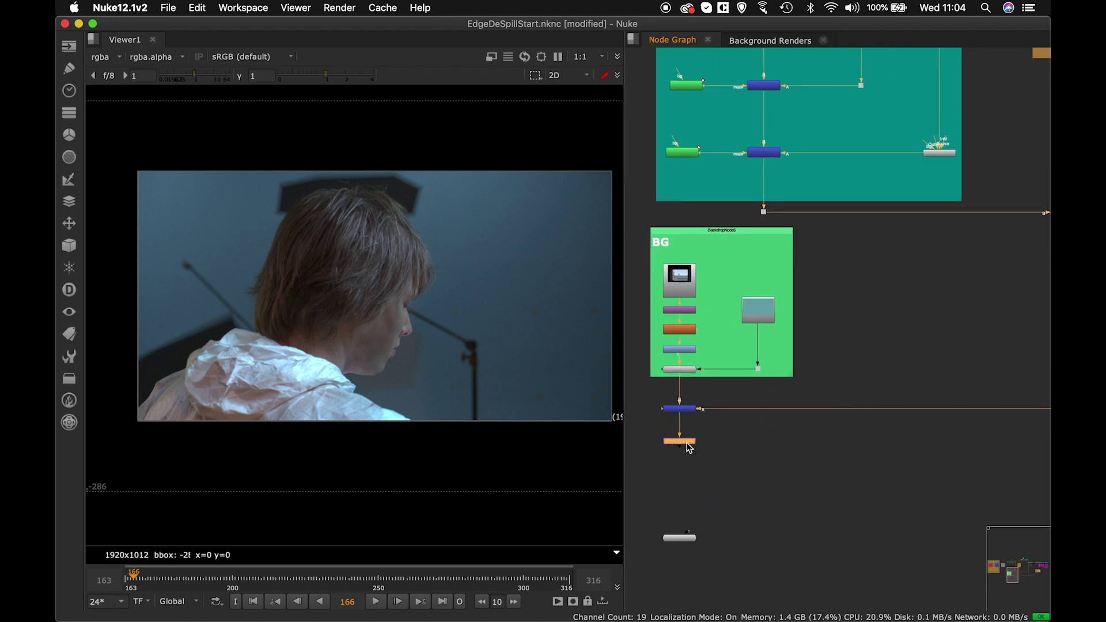
{"action": "key", "text": "1"}
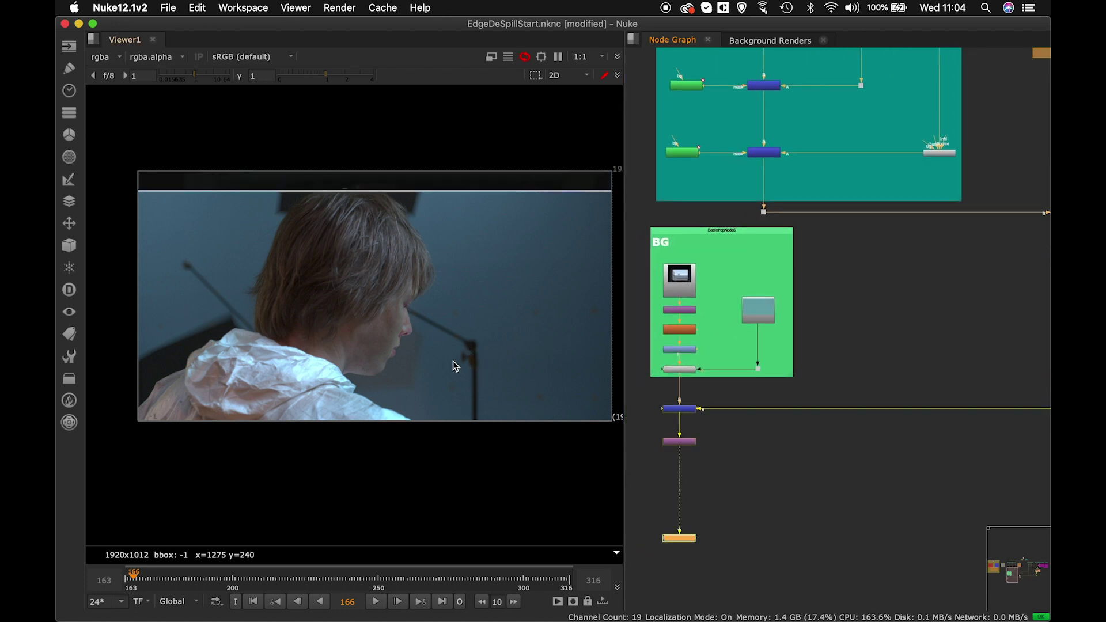
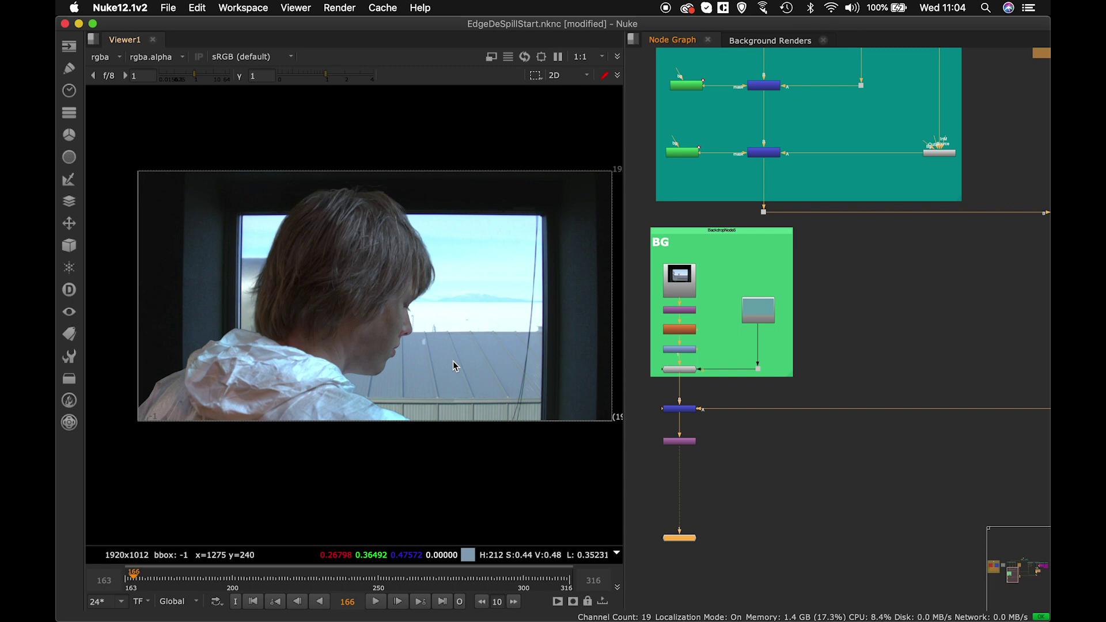
Check the screen colour settings of the first Keylight in the Edge Despill backdrop and close its properties.
{"action": "middle_click_drag", "start_coordinate": [502, 361], "coordinate": [475, 358]}
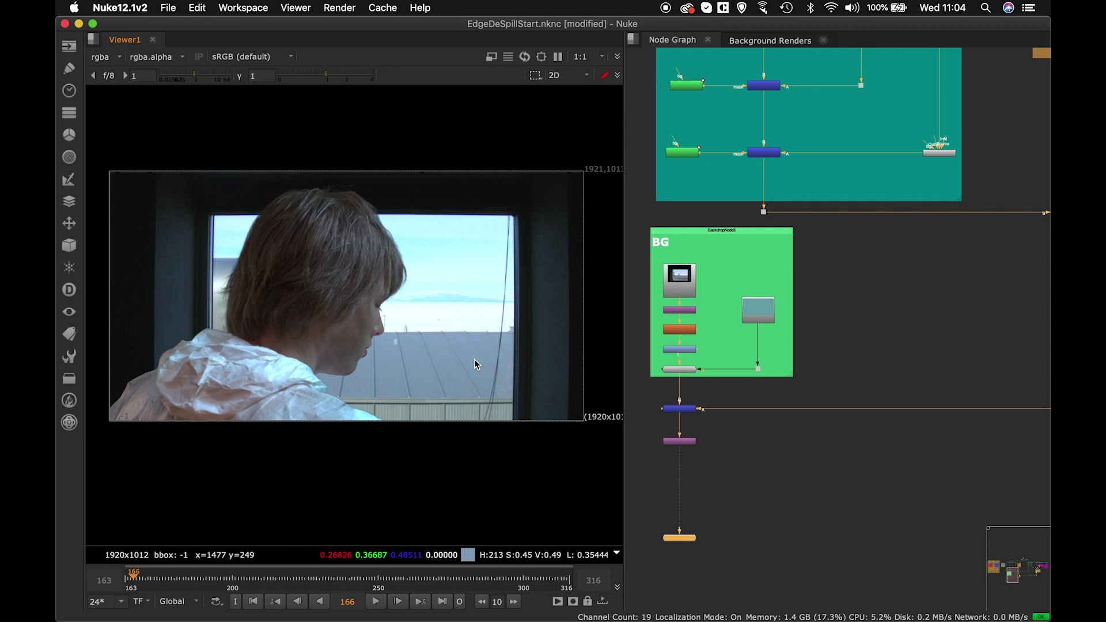
{"action": "scroll", "coordinate": [802, 317], "scroll_direction": "up", "scroll_amount": 8}
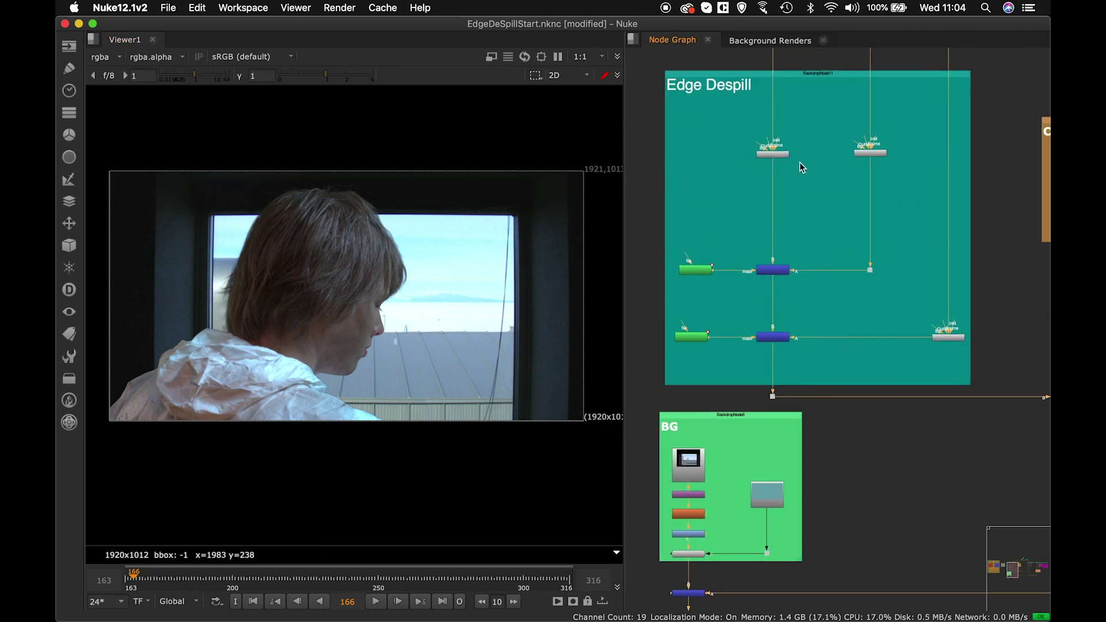
{"action": "double_click", "coordinate": [772, 155]}
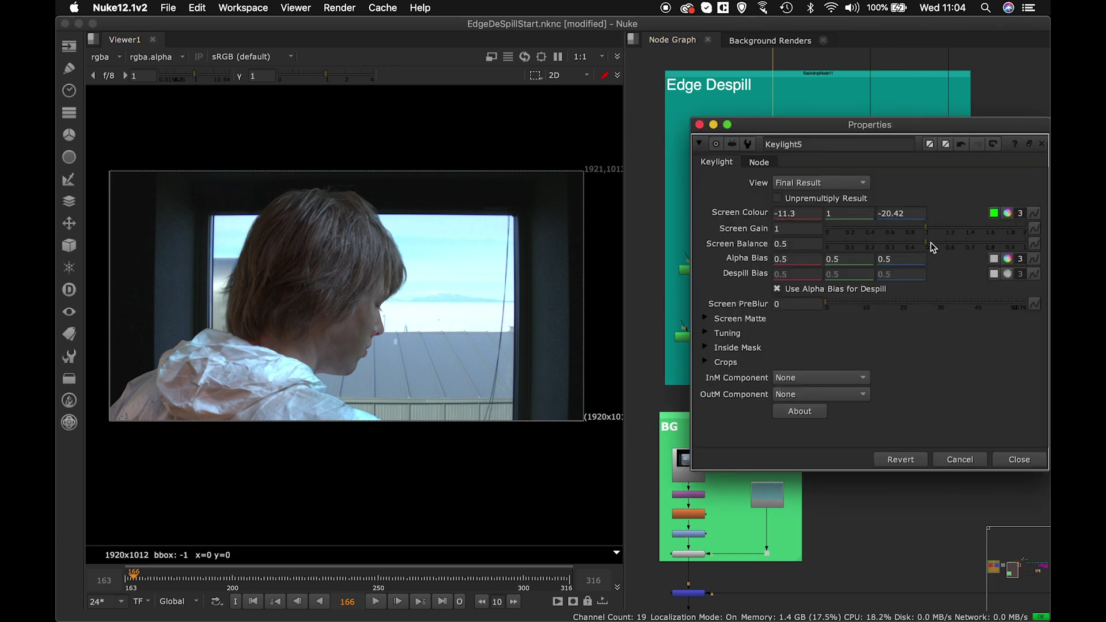
{"action": "left_click", "coordinate": [1020, 459]}
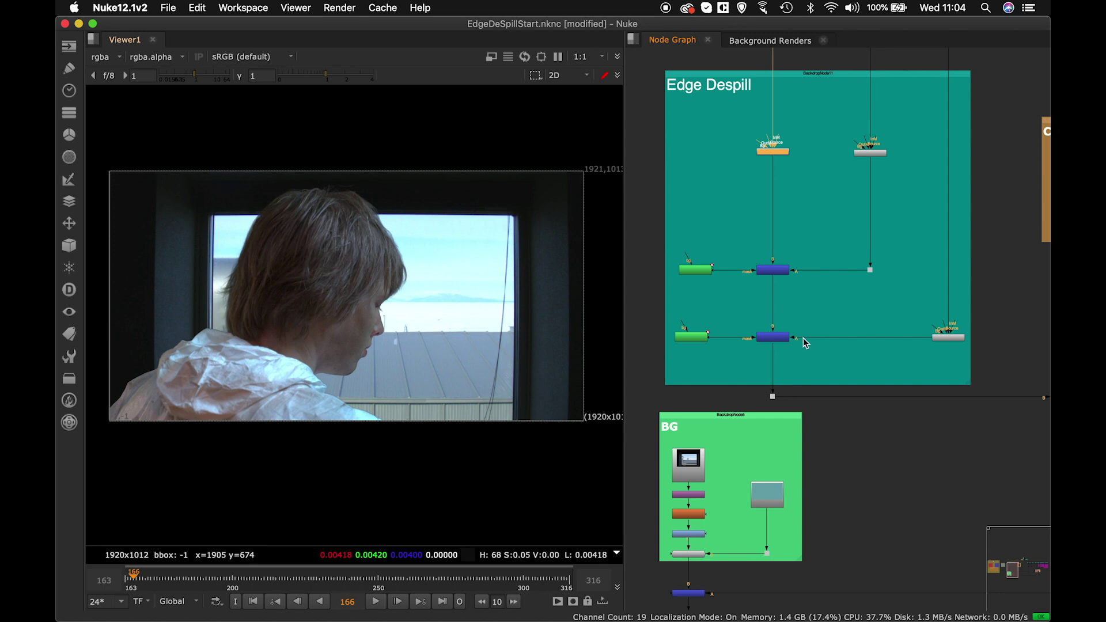
Compare the output of the last KeyMix in Edge Despill with the final composite below the BG backdrop.
{"action": "left_click", "coordinate": [783, 342]}
{"action": "key", "text": "1"}
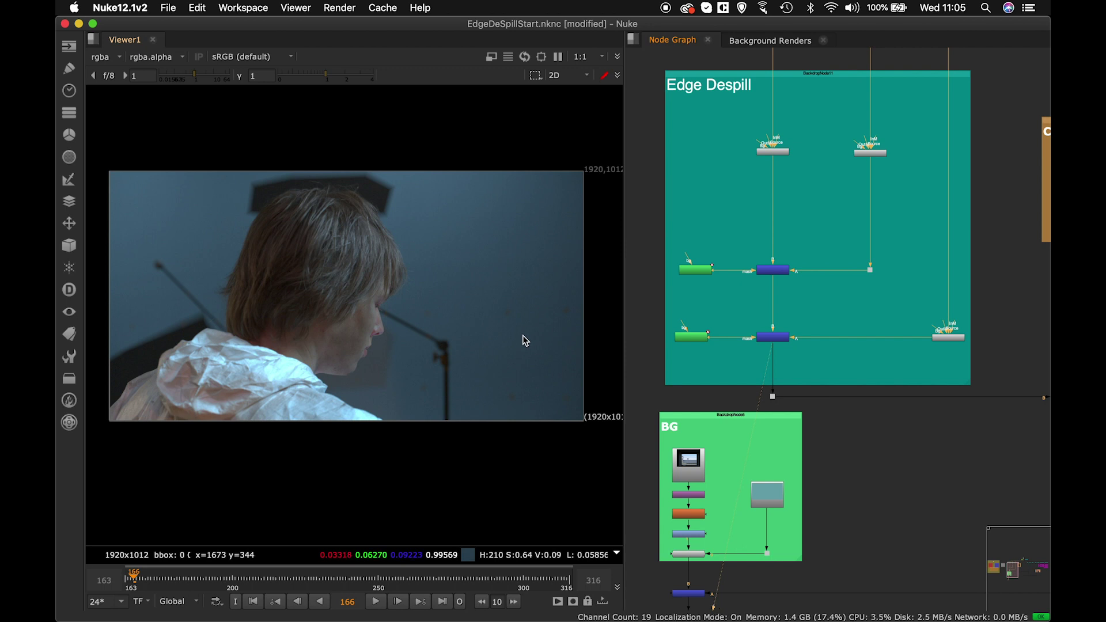
{"action": "middle_click_drag", "start_coordinate": [810, 379], "coordinate": [829, 273]}
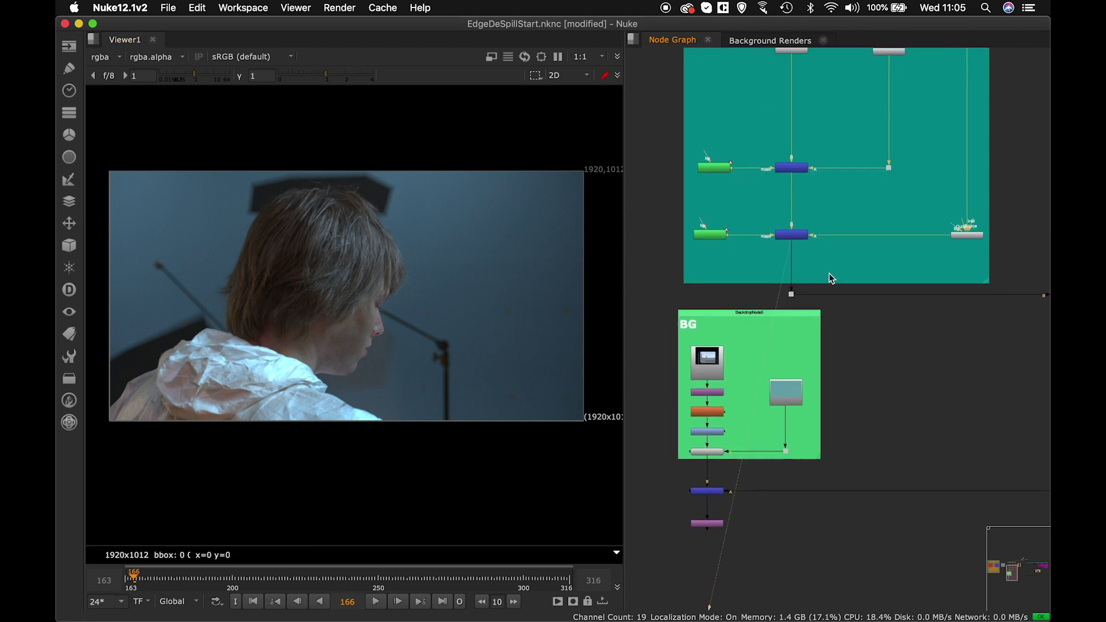
{"action": "left_click", "coordinate": [704, 521]}
{"action": "key", "text": "1"}
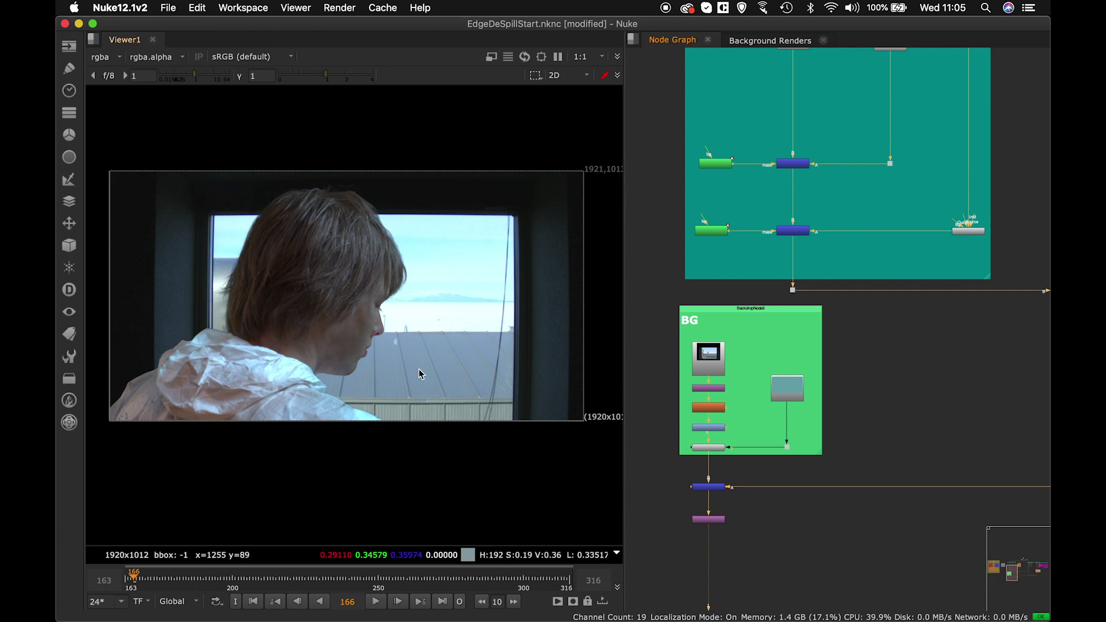
Examine the channel mixer and ExponBlur gizmos in the Nukepedia Plugins backdrop.
{"action": "middle_click_drag", "start_coordinate": [835, 264], "coordinate": [962, 330]}
{"action": "middle_click_drag", "start_coordinate": [881, 289], "coordinate": [1037, 398]}
{"action": "scroll", "coordinate": [817, 251], "scroll_direction": "up", "scroll_amount": 5}
{"action": "middle_click_drag", "start_coordinate": [822, 254], "coordinate": [824, 307]}
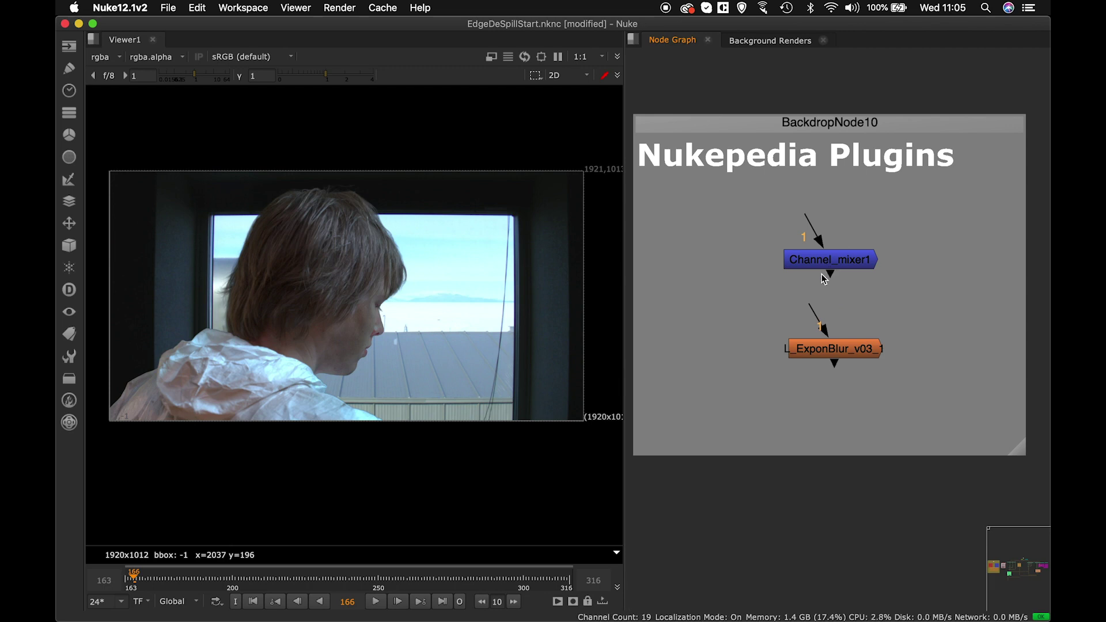
{"action": "key", "text": "F2"}
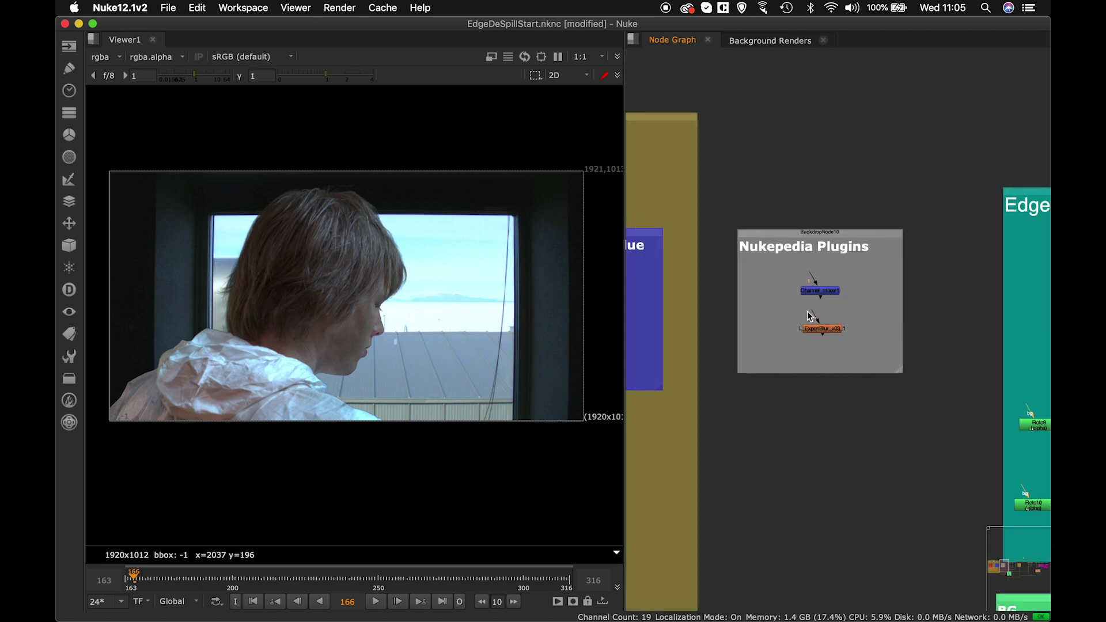
Examine the Extra Technique for Despill backdrop with green limited by red, by blue, and to their average.
{"action": "middle_click_drag", "start_coordinate": [839, 304], "coordinate": [964, 290]}
{"action": "middle_click_drag", "start_coordinate": [873, 317], "coordinate": [921, 312]}
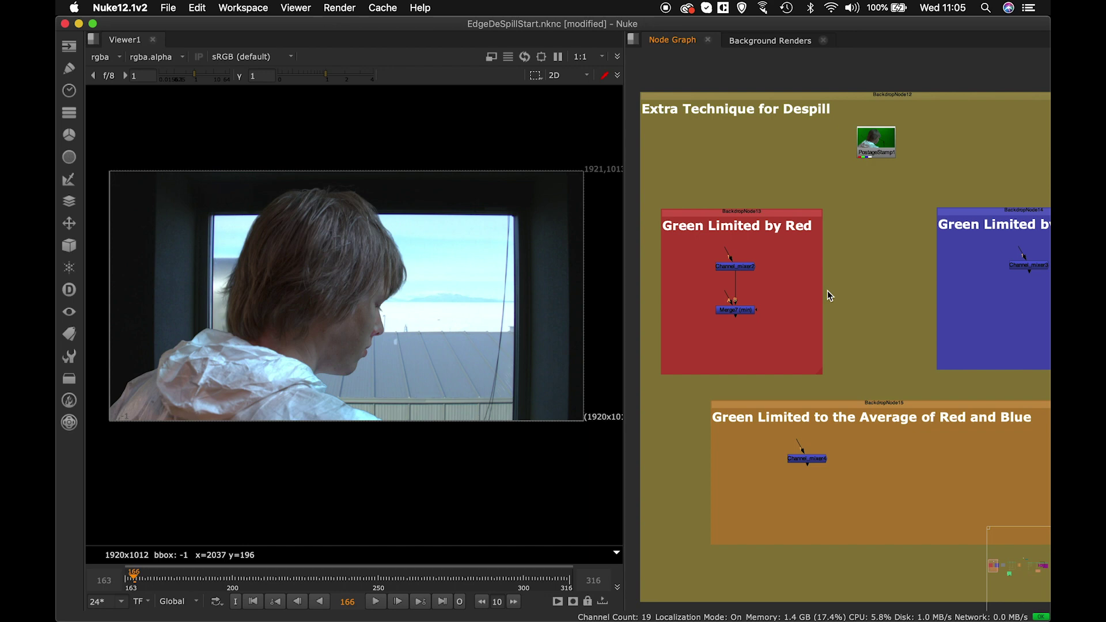
{"action": "key", "text": "F4"}
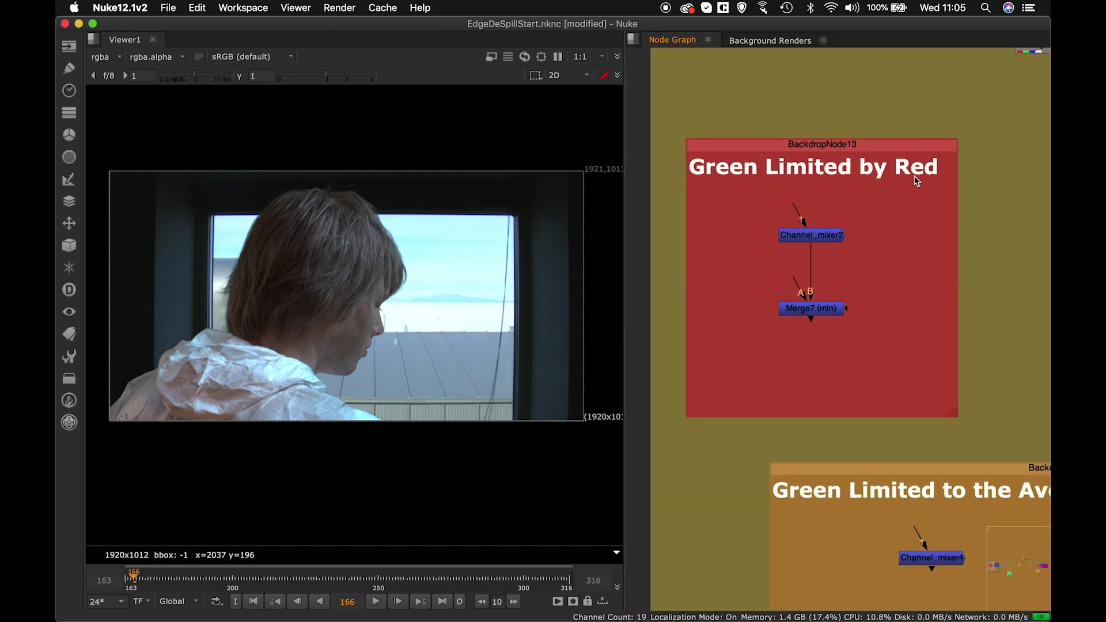
{"action": "key", "text": "F5"}
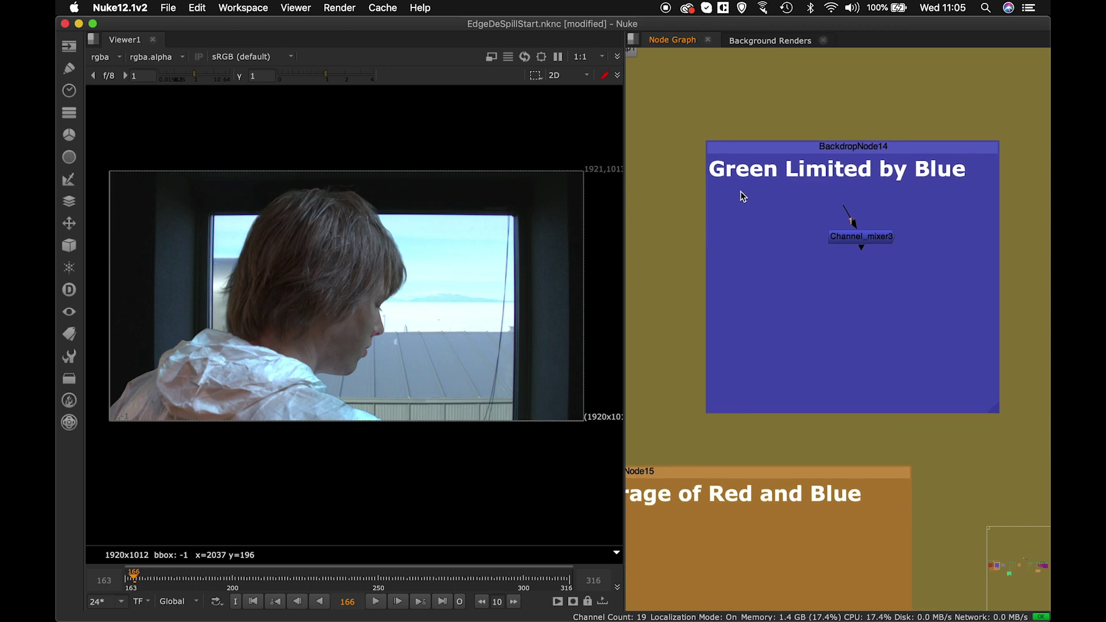
{"action": "middle_click_drag", "start_coordinate": [771, 404], "coordinate": [906, 277]}
{"action": "middle_click_drag", "start_coordinate": [694, 414], "coordinate": [860, 317]}
{"action": "key", "text": "f"}
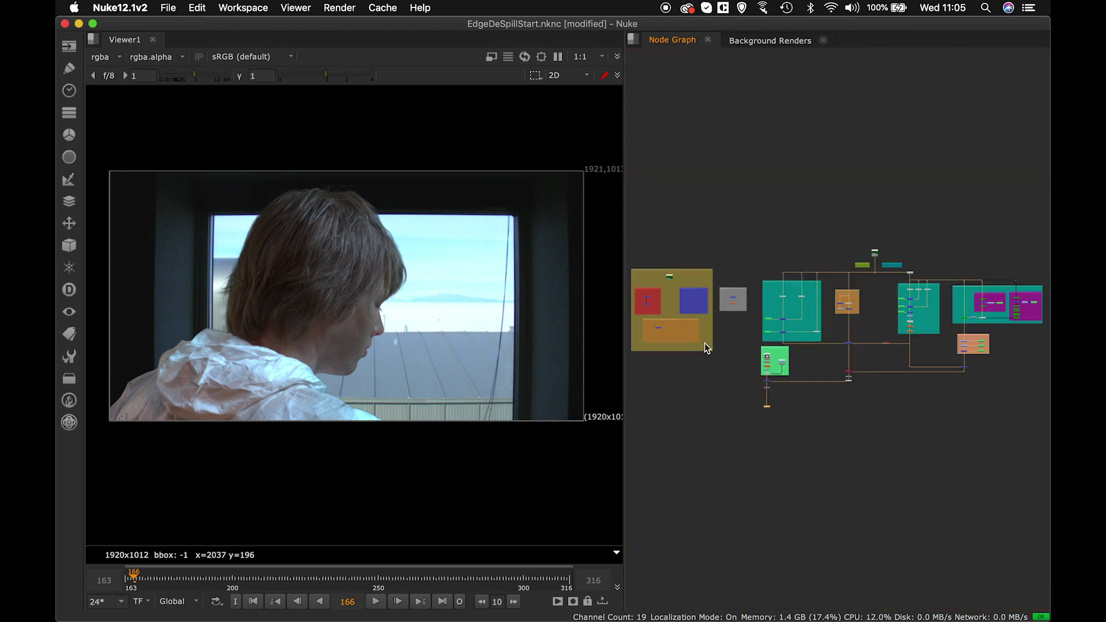
{"action": "key", "text": "F6"}
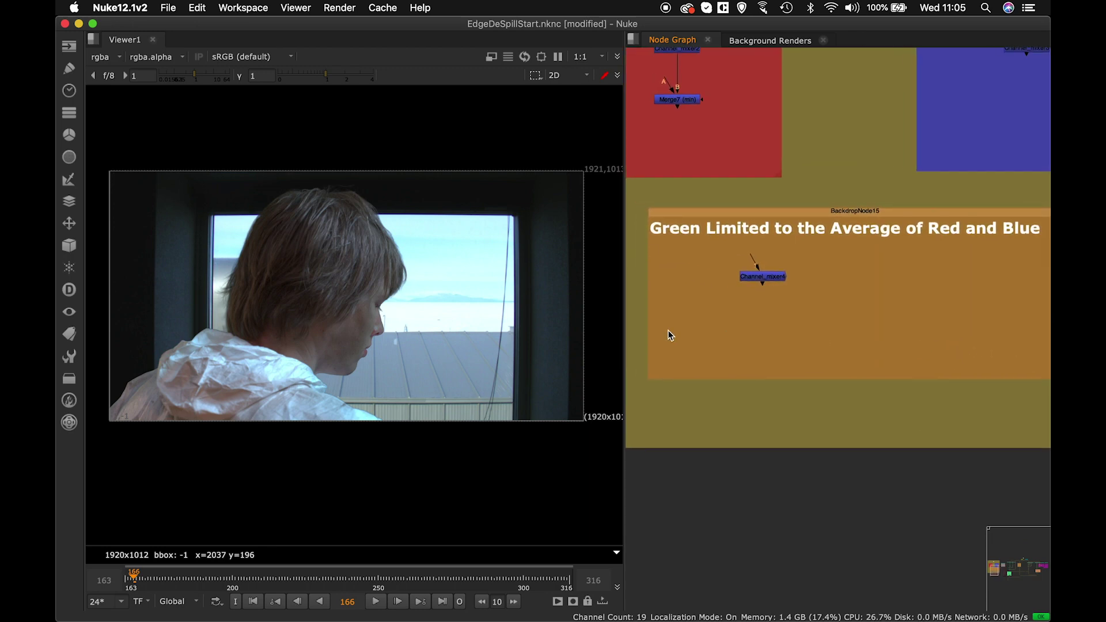
Widen the node graph and display the channel mixer from the Green Limited by Red backdrop, fitted in the viewer.
{"action": "left_click_drag", "start_coordinate": [624, 319], "coordinate": [531, 323]}
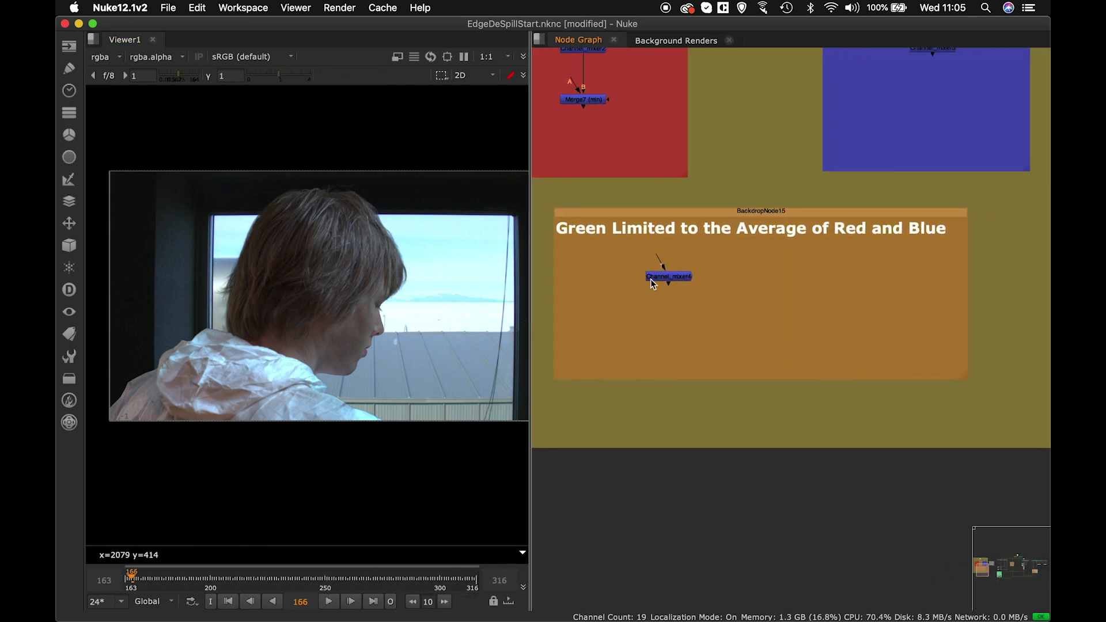
{"action": "middle_click_drag", "start_coordinate": [828, 287], "coordinate": [894, 421]}
{"action": "middle_click_drag", "start_coordinate": [793, 249], "coordinate": [782, 358]}
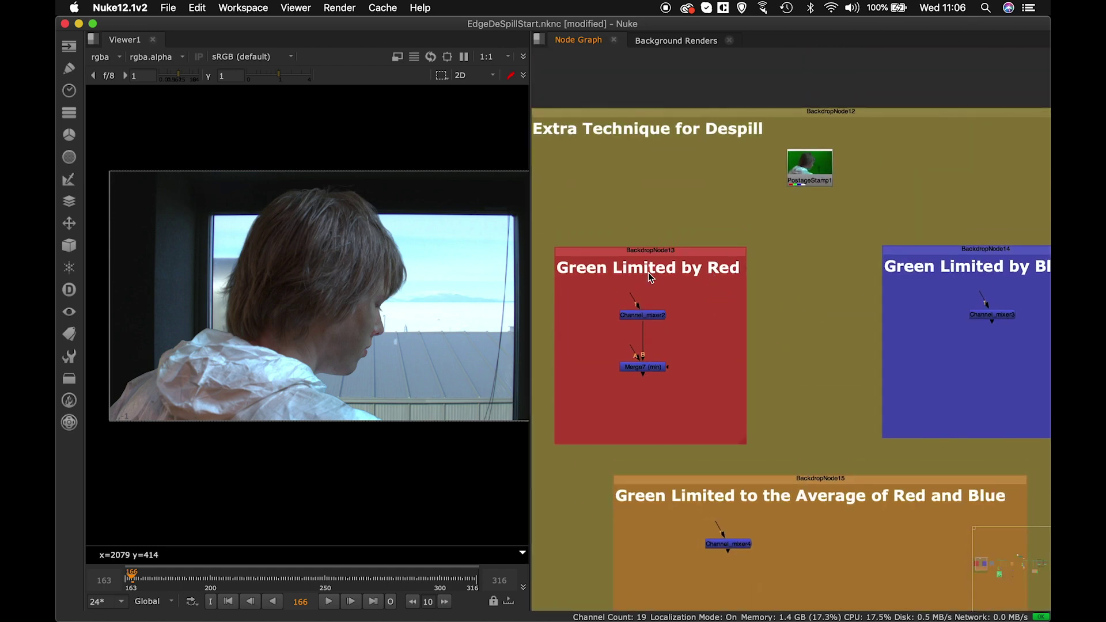
{"action": "left_click", "coordinate": [650, 317]}
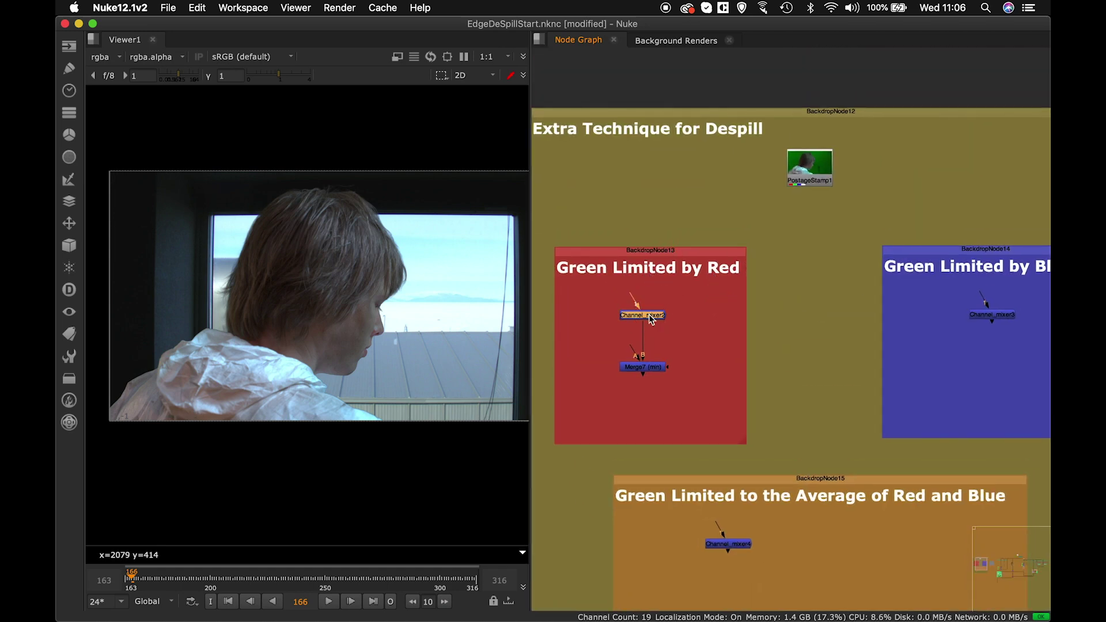
{"action": "key", "text": "1"}
{"action": "middle_click_drag", "start_coordinate": [370, 294], "coordinate": [341, 312]}
{"action": "key", "text": "f"}
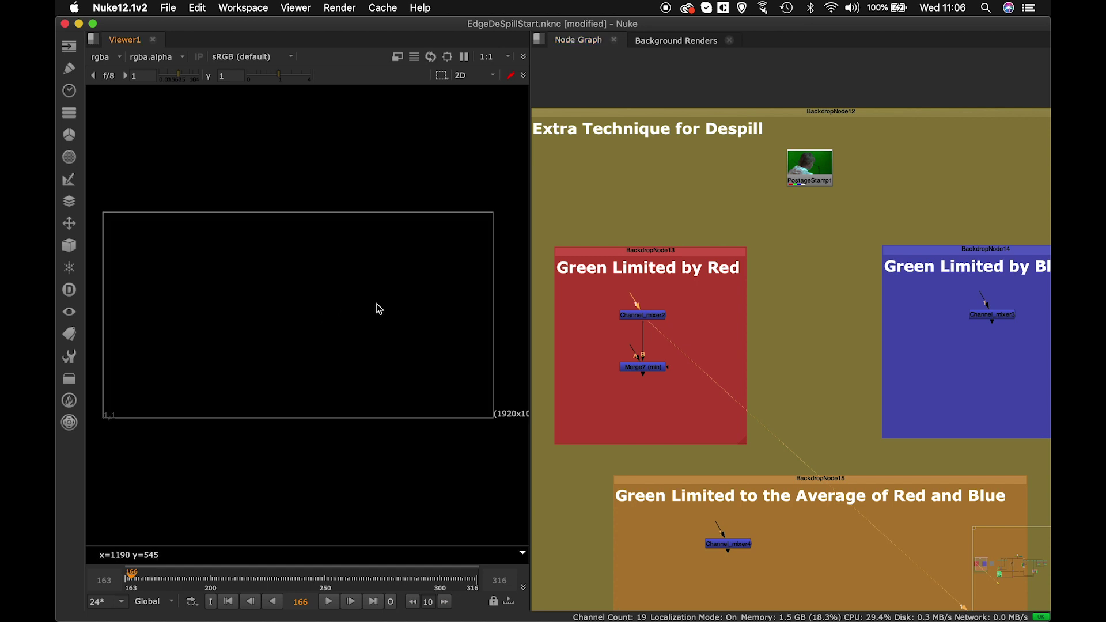
Connect the Green Limited by Red channel mixer to PostageStamp1 and open its properties, placed clear of the backdrop titles.
{"action": "left_click_drag", "start_coordinate": [636, 301], "coordinate": [809, 170]}
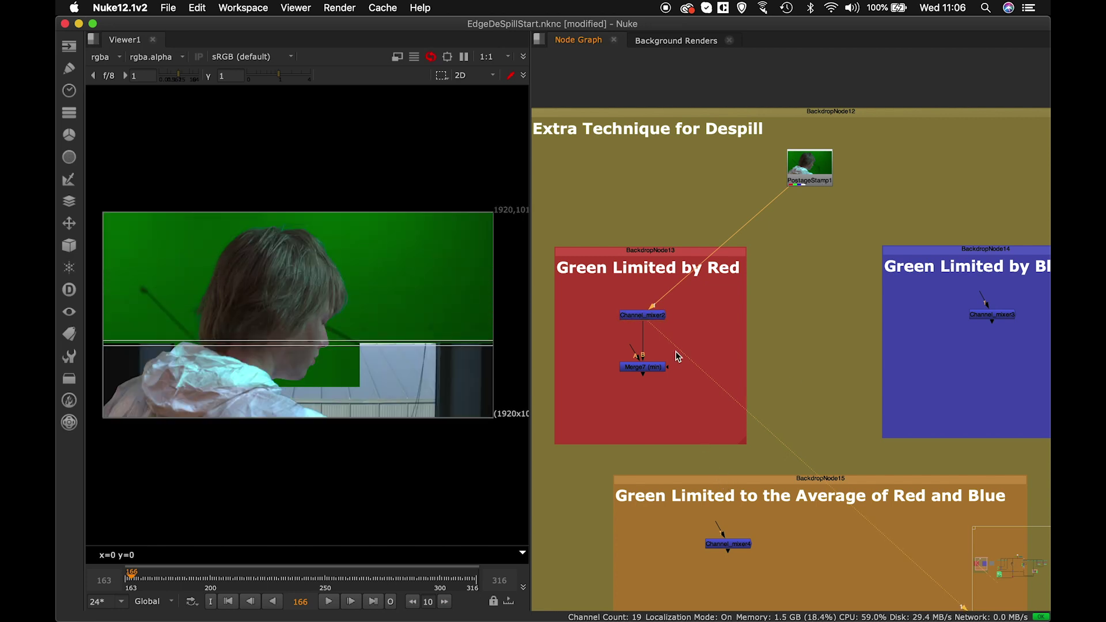
{"action": "left_click", "coordinate": [651, 319]}
{"action": "double_click", "coordinate": [652, 319]}
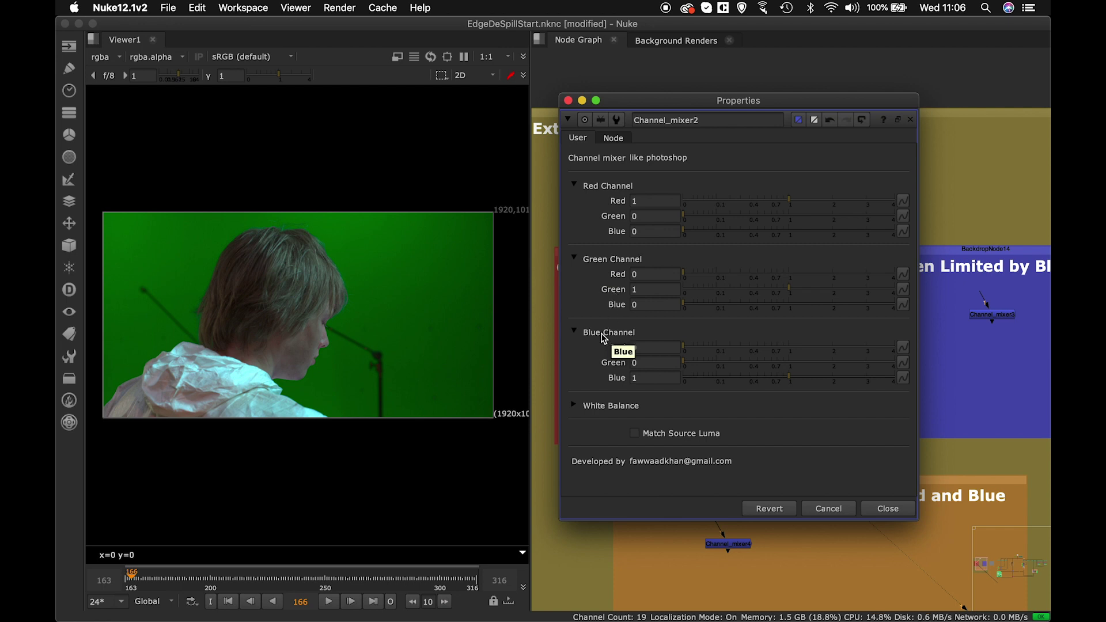
{"action": "left_click_drag", "start_coordinate": [696, 107], "coordinate": [772, 331]}
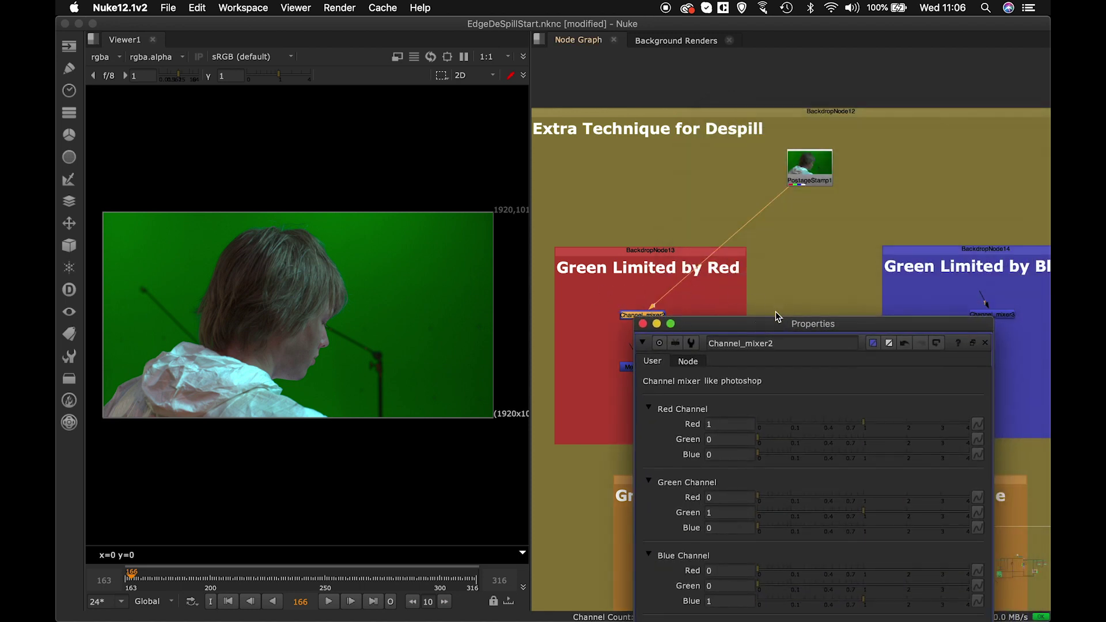
Move the Channel_mixer2 properties clear and set the green channel's green value to 0.
{"action": "left_click_drag", "start_coordinate": [775, 333], "coordinate": [771, 174]}
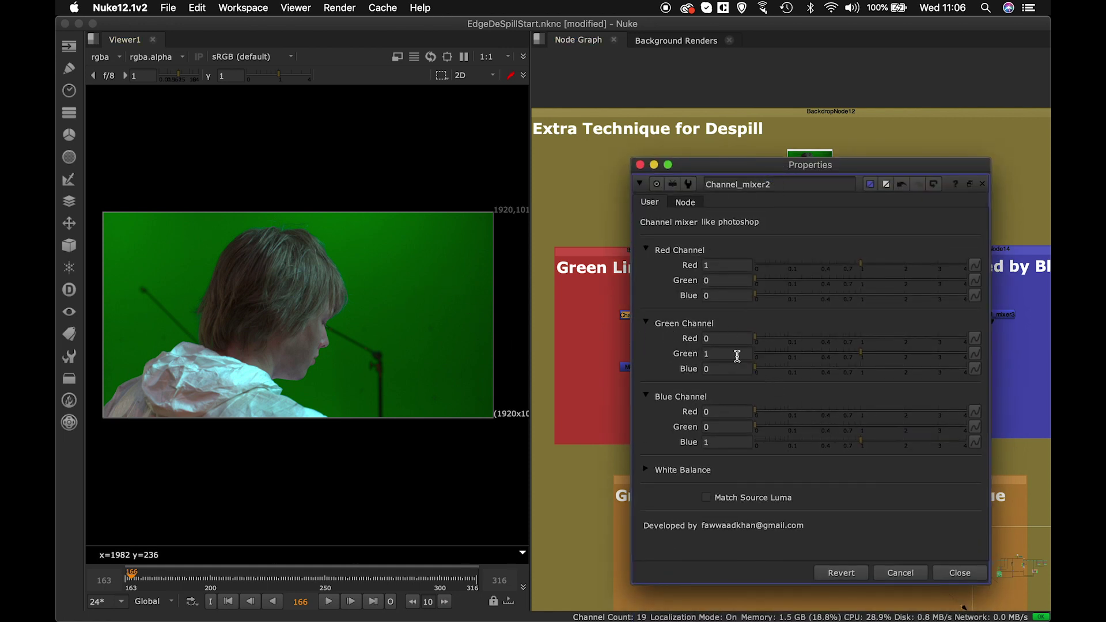
{"action": "left_click", "coordinate": [717, 353]}
{"action": "type", "text": "0"}
{"action": "key", "text": "Return"}
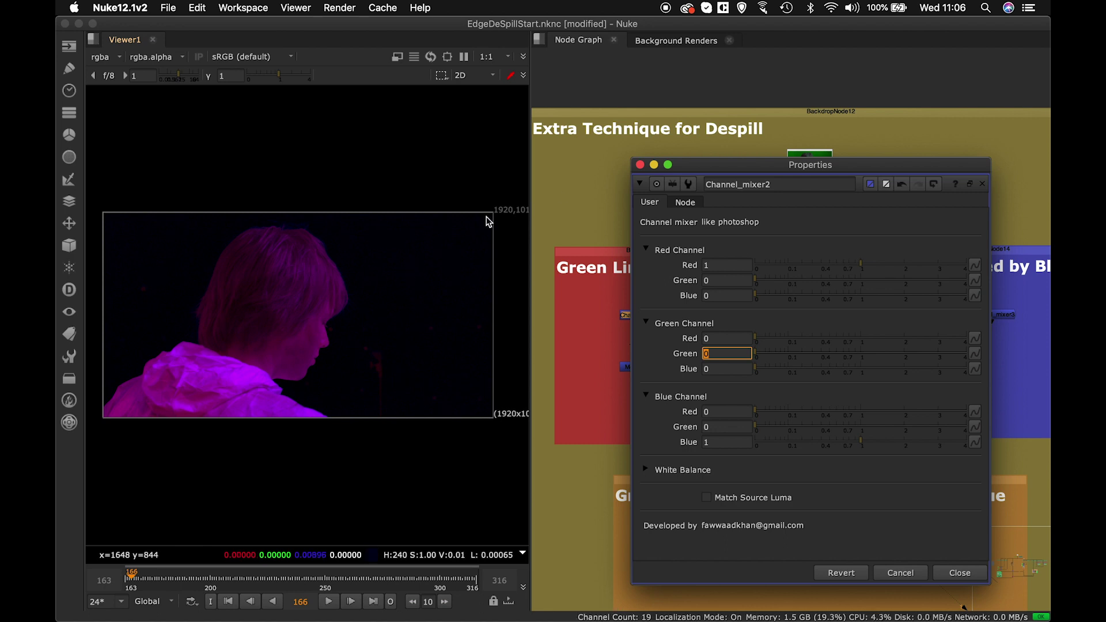
In Channel_mixer2's green channel, set red to 0.5 and blue to 1, with the head enlarged in the viewer.
{"action": "left_click_drag", "start_coordinate": [710, 184], "coordinate": [730, 174]}
{"action": "left_click", "coordinate": [719, 343]}
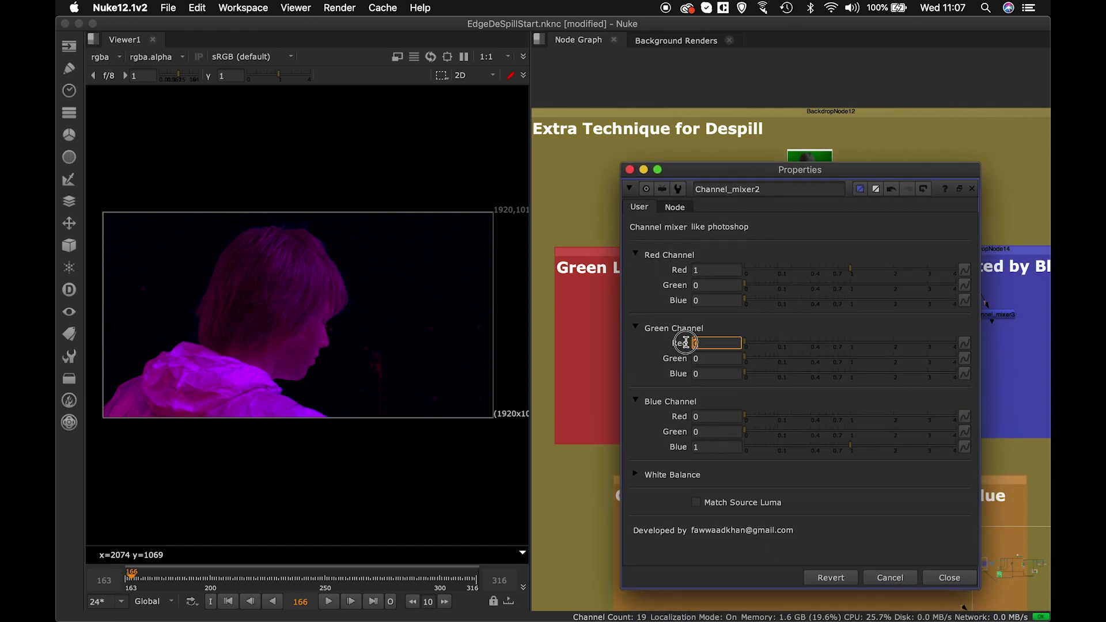
{"action": "type", "text": "0.5"}
{"action": "key", "text": "Return"}
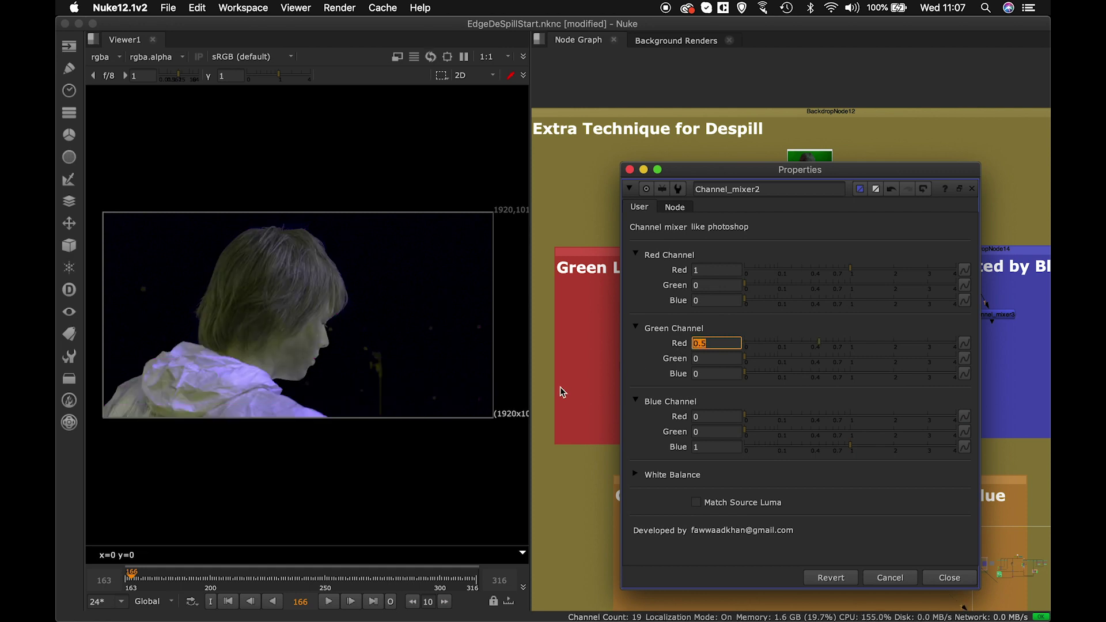
{"action": "left_click", "coordinate": [713, 375]}
{"action": "type", "text": "1"}
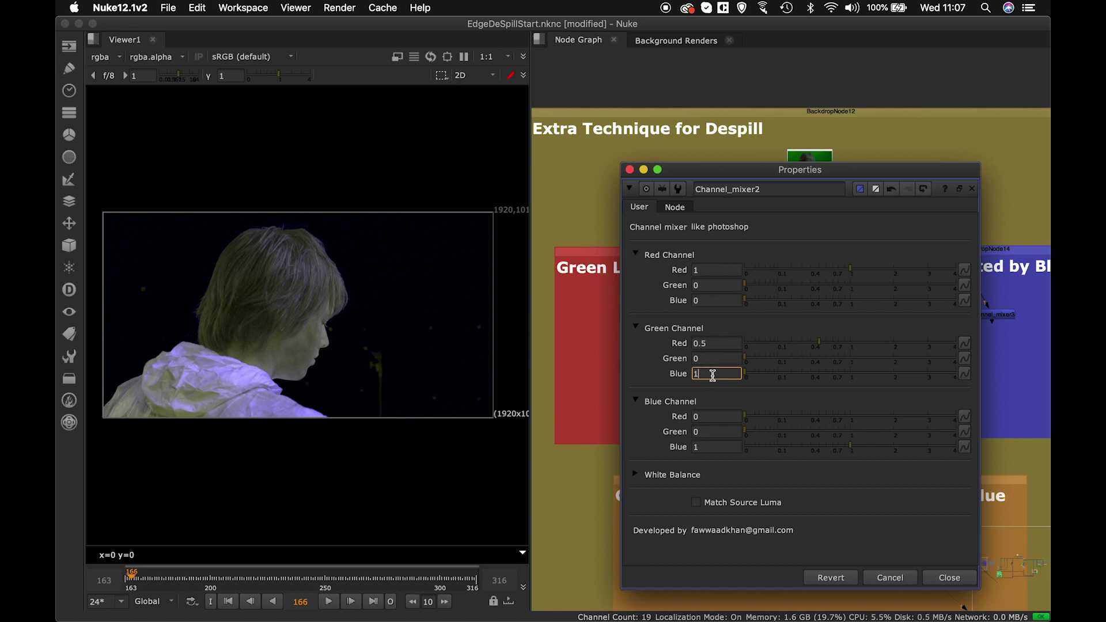
{"action": "key", "text": "Return"}
{"action": "scroll", "coordinate": [291, 310], "scroll_direction": "up", "scroll_amount": 5}
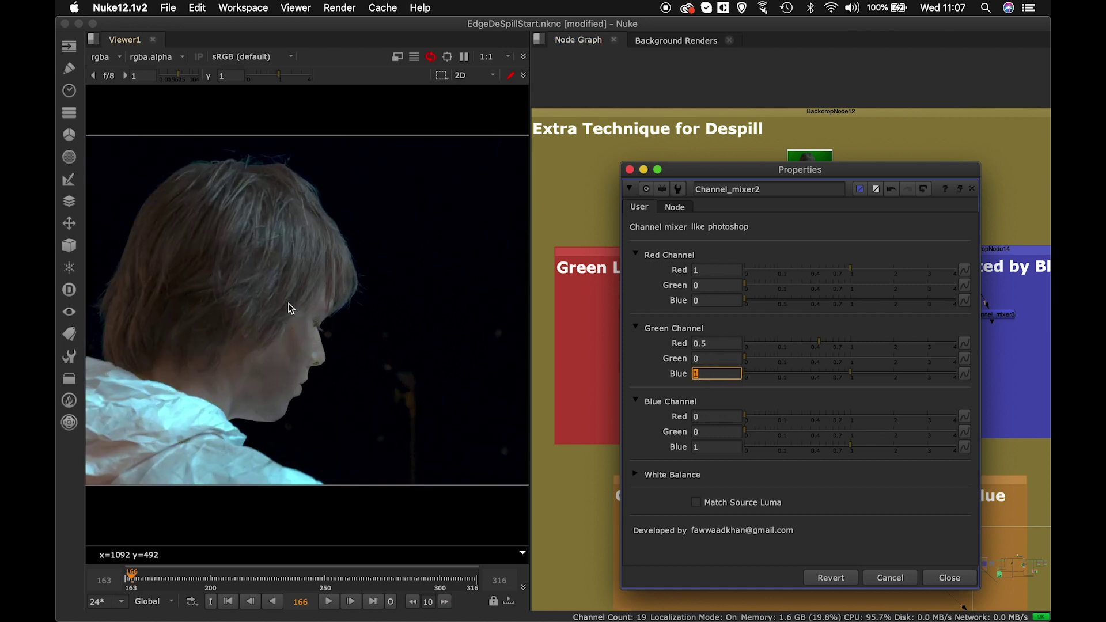
{"action": "middle_click_drag", "start_coordinate": [290, 306], "coordinate": [374, 285]}
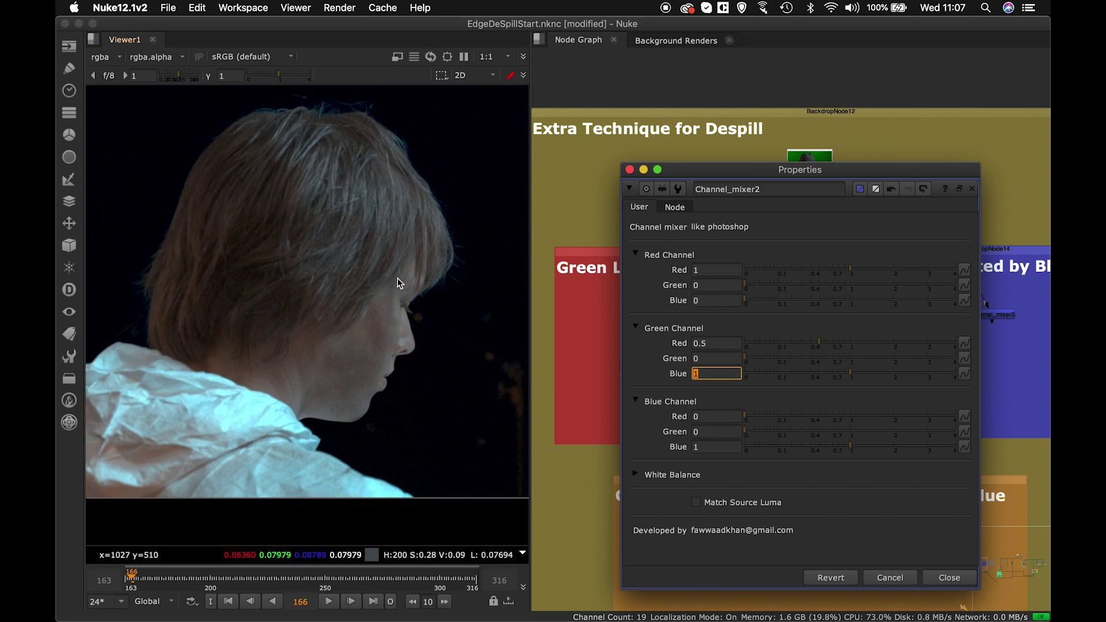
Disable and re-enable Channel_mixer2 several times to compare the image with and without it, and close its properties.
{"action": "left_click_drag", "start_coordinate": [790, 184], "coordinate": [877, 188]}
{"action": "left_click", "coordinate": [643, 318]}
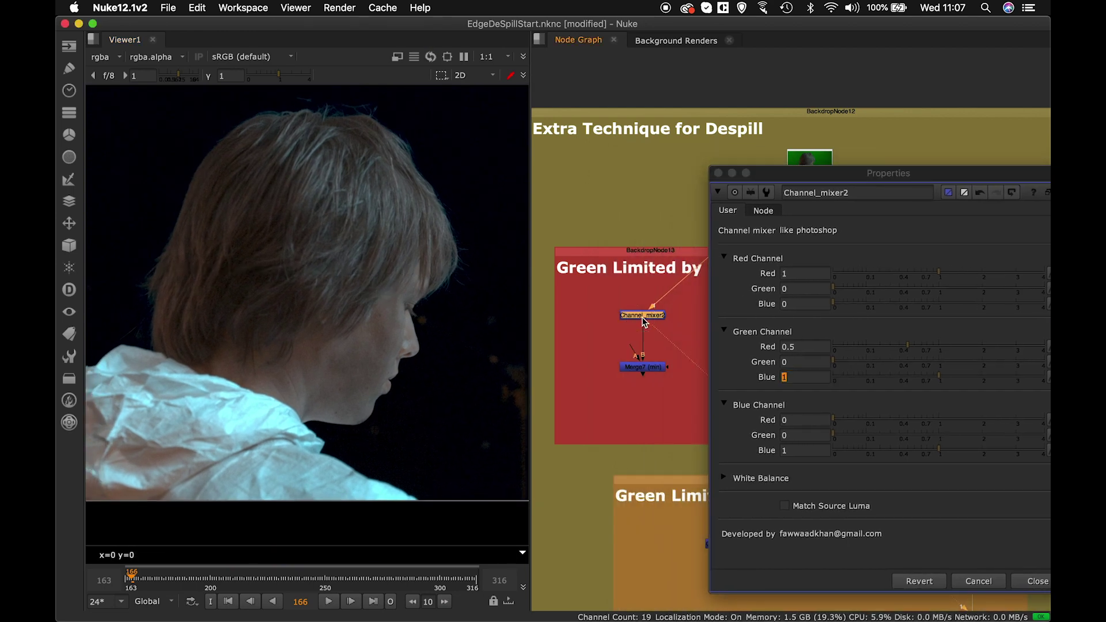
{"action": "key", "text": "d"}
{"action": "key", "text": "d"}
{"action": "key", "text": "d"}
{"action": "key", "text": "d"}
{"action": "key", "text": "d"}
{"action": "key", "text": "d"}
{"action": "left_click_drag", "start_coordinate": [799, 176], "coordinate": [721, 176]}
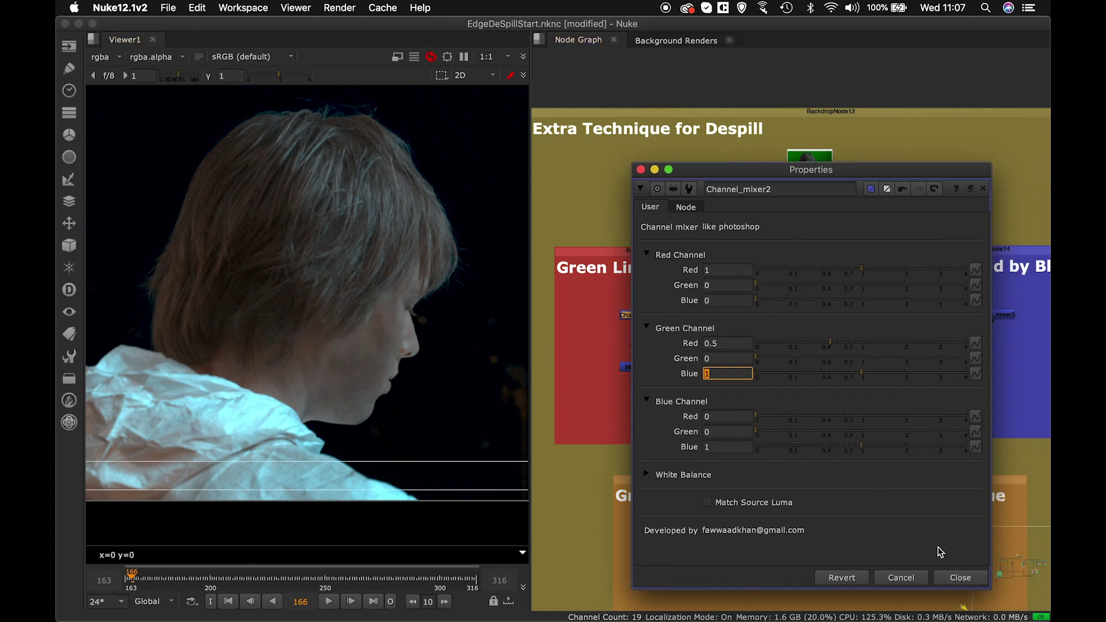
{"action": "left_click", "coordinate": [959, 577]}
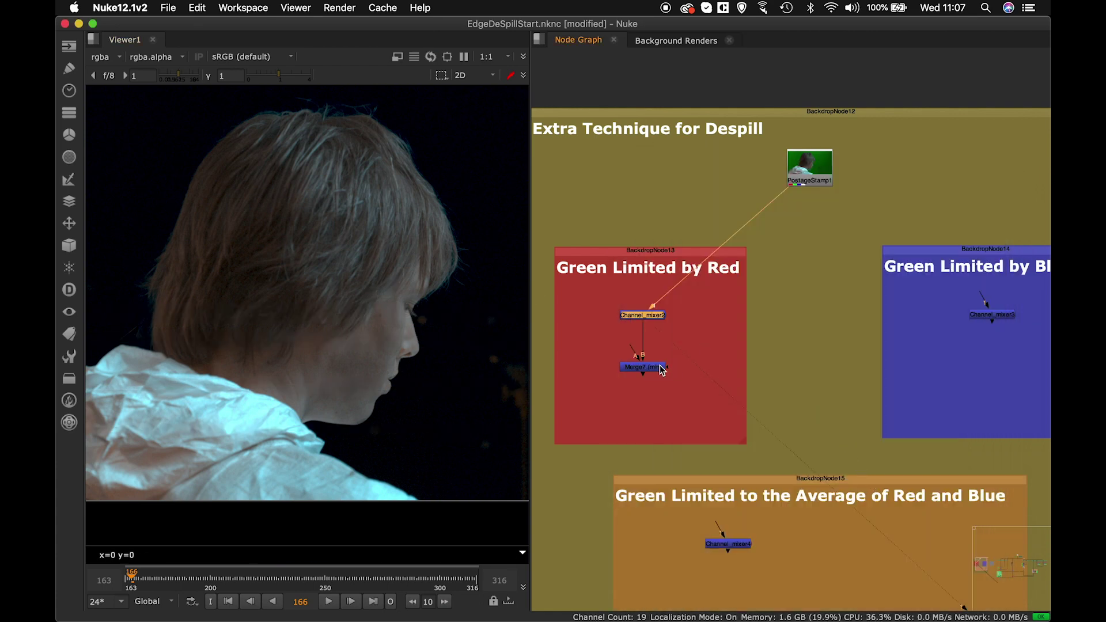
Check the operation of the merge node below Channel_mixer2 and close its properties.
{"action": "scroll", "coordinate": [661, 370], "scroll_direction": "up", "scroll_amount": 3}
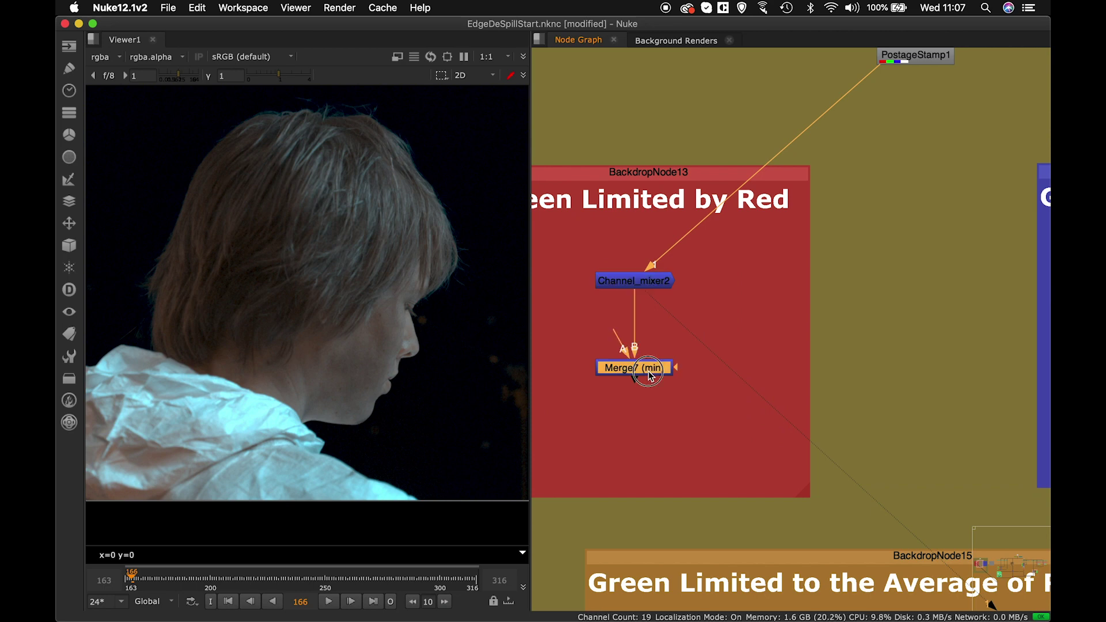
{"action": "double_click", "coordinate": [648, 371]}
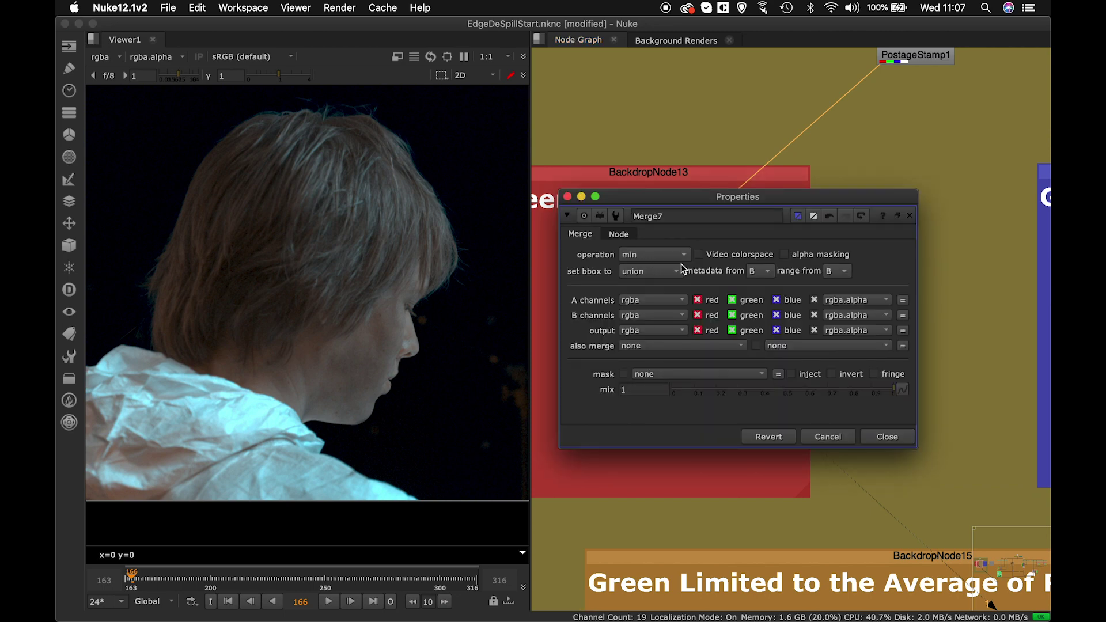
{"action": "left_click", "coordinate": [890, 439]}
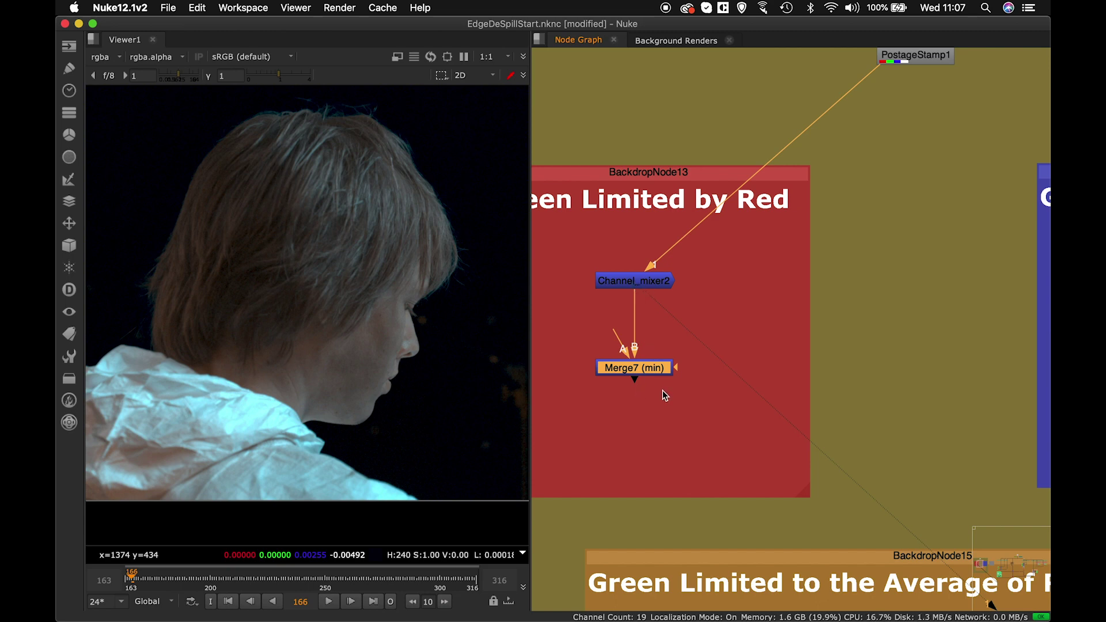
Connect Merge7's A input to PostageStamp1 through a dot level with the merge, and display the merge in the viewer.
{"action": "scroll", "coordinate": [662, 389], "scroll_direction": "down", "scroll_amount": 2}
{"action": "left_click_drag", "start_coordinate": [636, 361], "coordinate": [844, 155]}
{"action": "left_click_drag", "start_coordinate": [736, 263], "coordinate": [841, 373], "text": "super"}
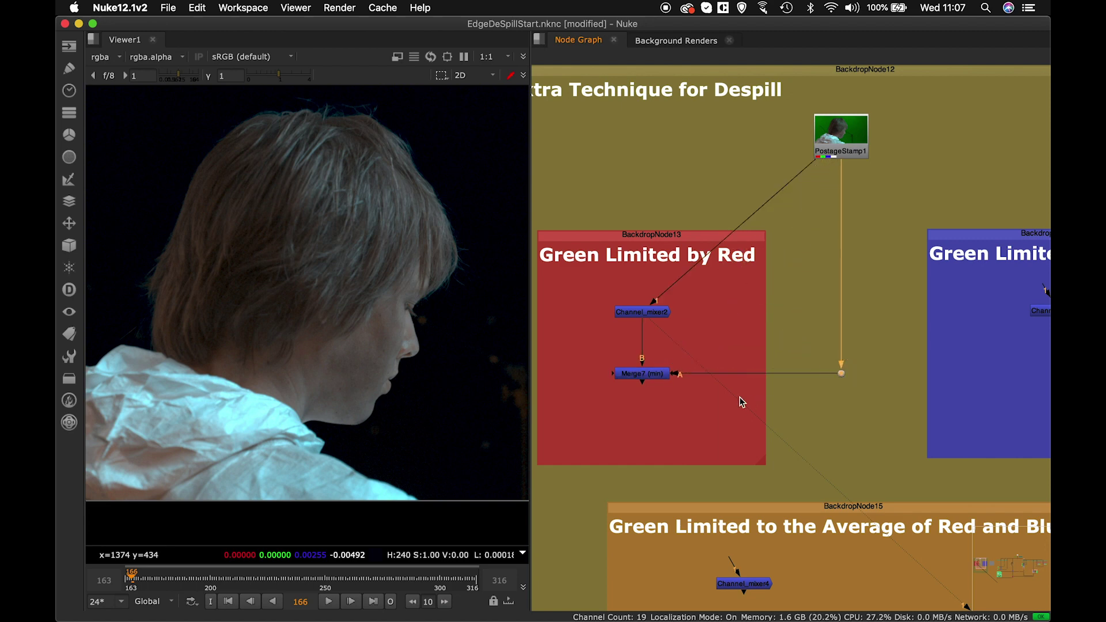
{"action": "left_click", "coordinate": [656, 375]}
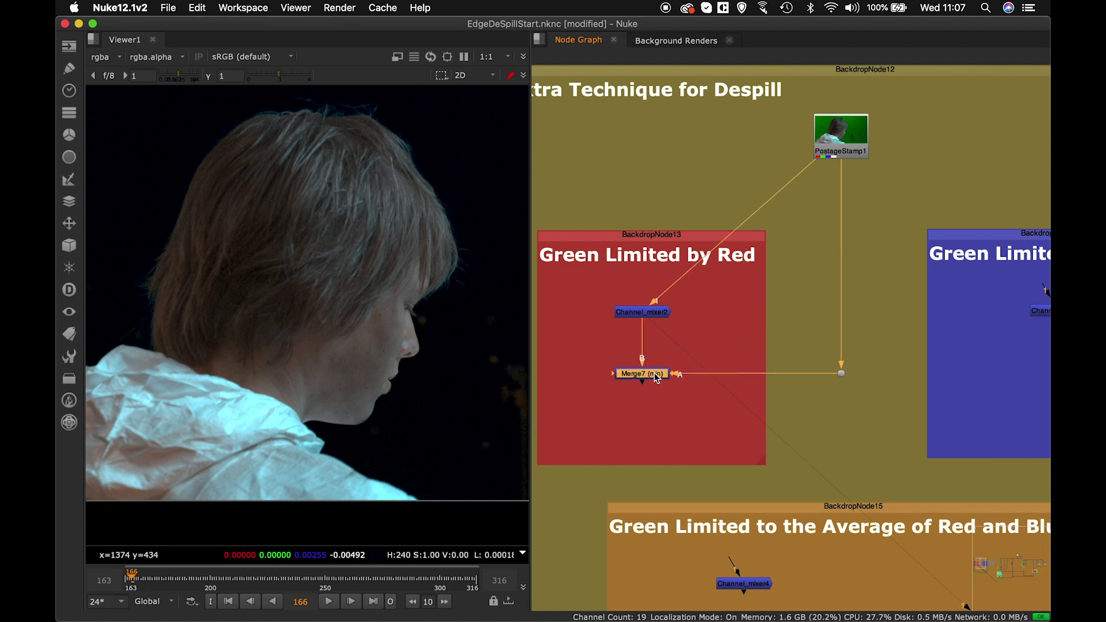
{"action": "key", "text": "1"}
Compare the Channel_mixer2 output with the Merge7 result on the face and hair.
{"action": "scroll", "coordinate": [280, 273], "scroll_direction": "up", "scroll_amount": 2}
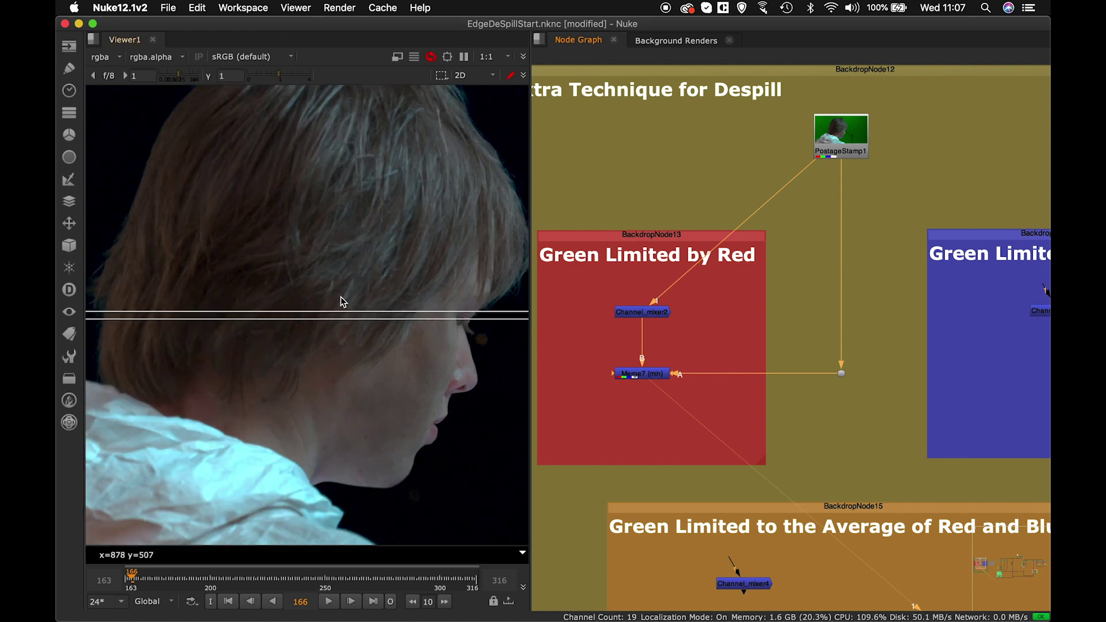
{"action": "left_click", "coordinate": [656, 314]}
{"action": "key", "text": "1"}
{"action": "left_click", "coordinate": [644, 381]}
{"action": "key", "text": "1"}
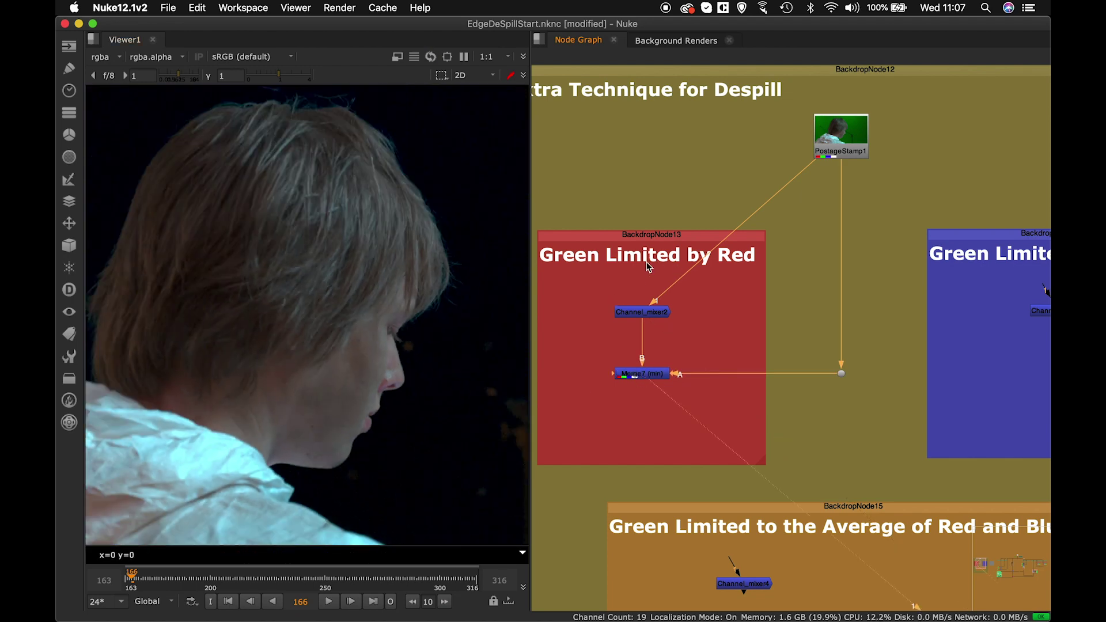
Connect Channel_mixer3 in the Green Limited by Blue backdrop to PostageStamp1 and display it in the viewer.
{"action": "scroll", "coordinate": [741, 291], "scroll_direction": "right", "scroll_amount": 5}
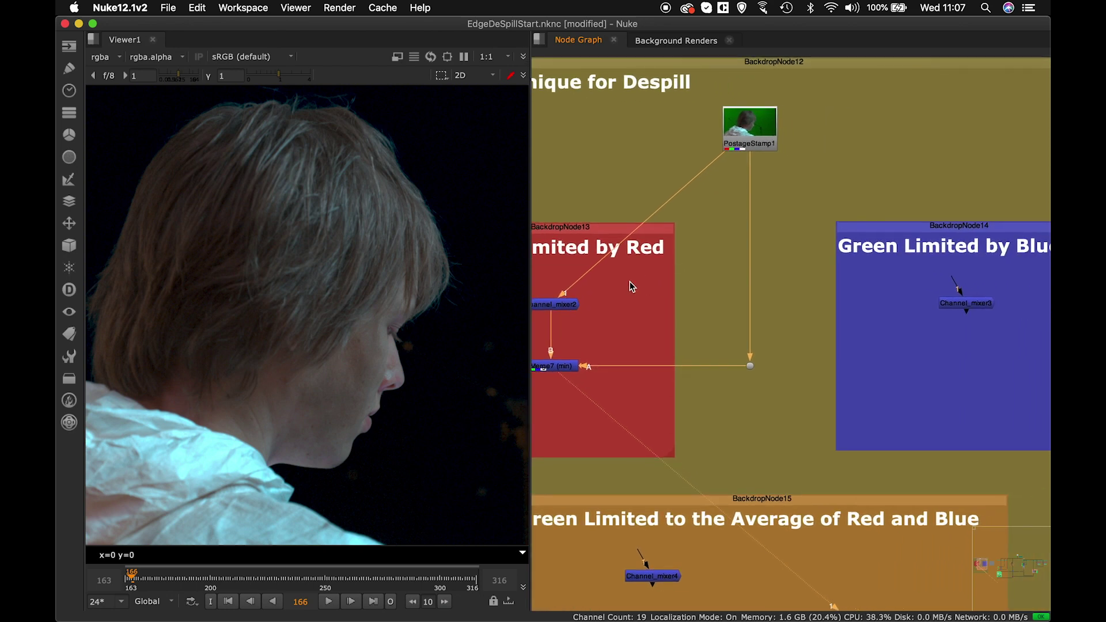
{"action": "scroll", "coordinate": [814, 292], "scroll_direction": "right", "scroll_amount": 3}
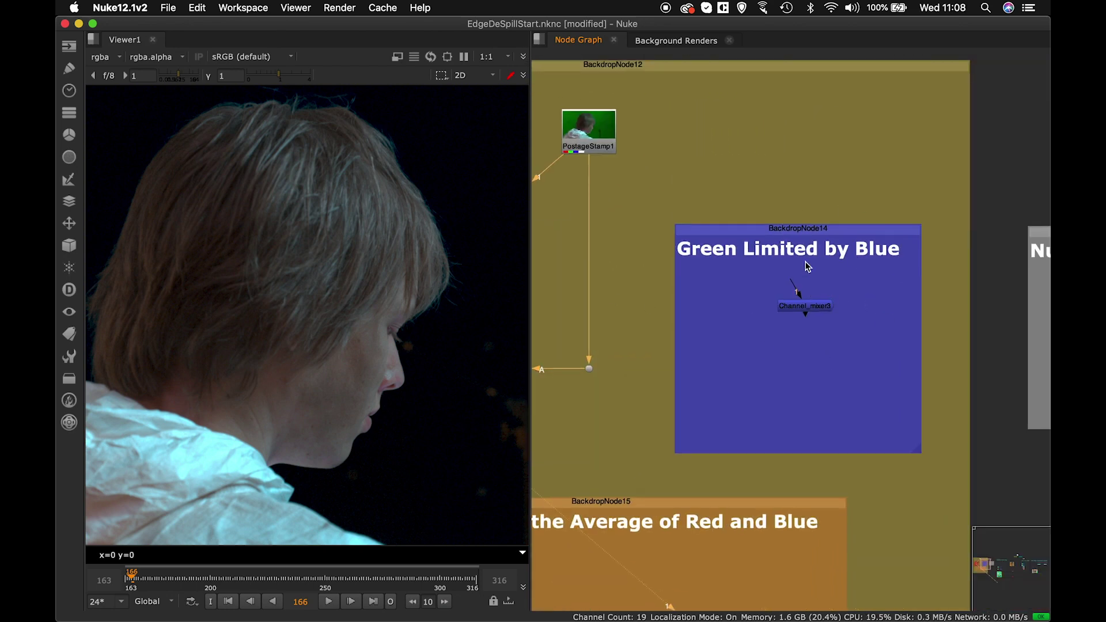
{"action": "left_click_drag", "start_coordinate": [798, 291], "coordinate": [602, 135]}
{"action": "left_click", "coordinate": [804, 305]}
{"action": "key", "text": "1"}
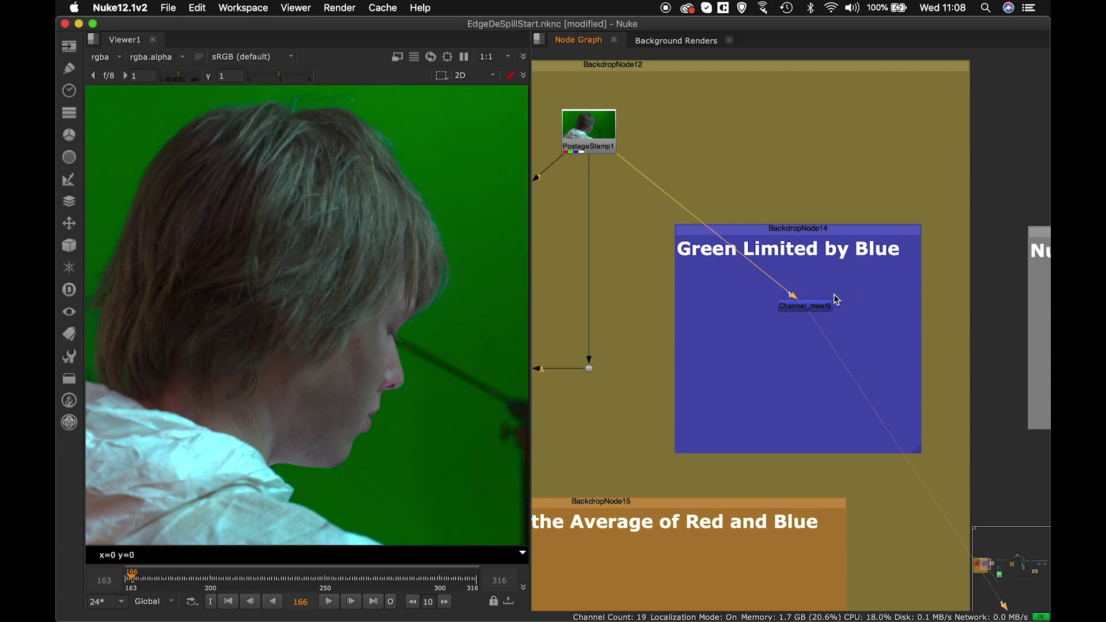
Set the green channel's green value to 0 in Channel_mixer3, with its properties moved clear of the blue backdrop.
{"action": "double_click", "coordinate": [823, 310]}
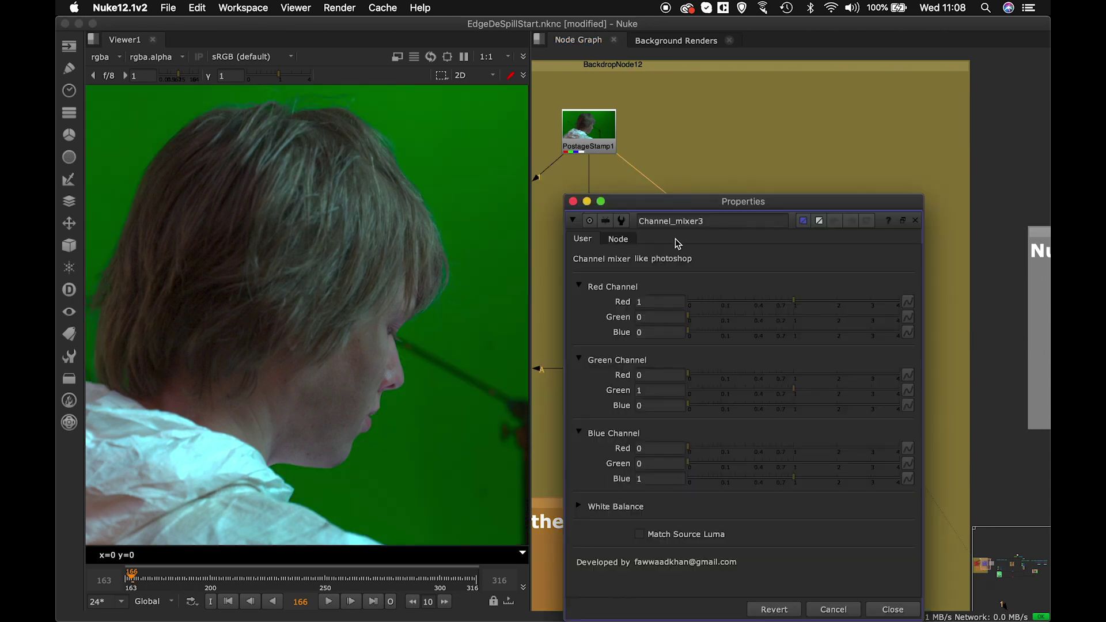
{"action": "double_click", "coordinate": [725, 358]}
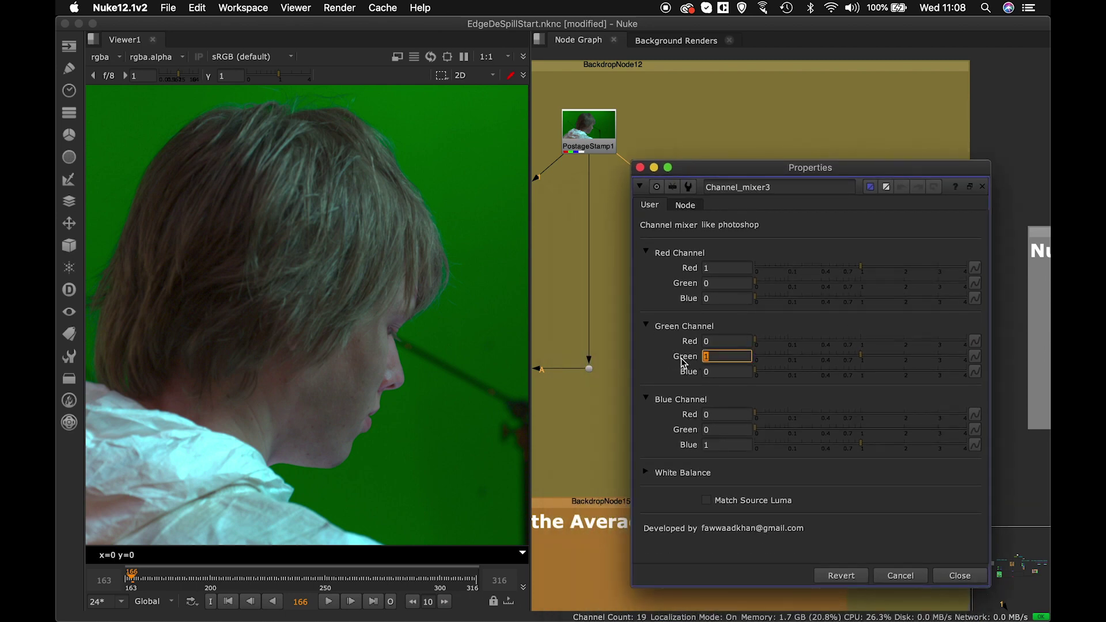
{"action": "key", "text": "Return"}
{"action": "left_click_drag", "start_coordinate": [730, 173], "coordinate": [397, 159]}
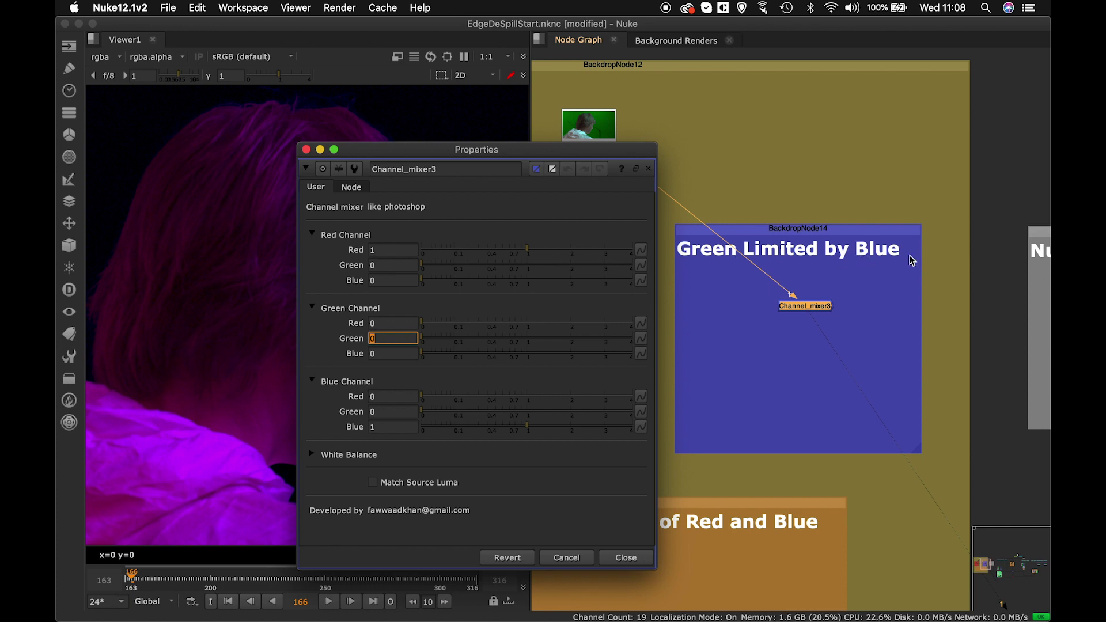
In Channel_mixer3's green channel, set blue to 0.5 and red to 1, and close its properties.
{"action": "double_click", "coordinate": [368, 353]}
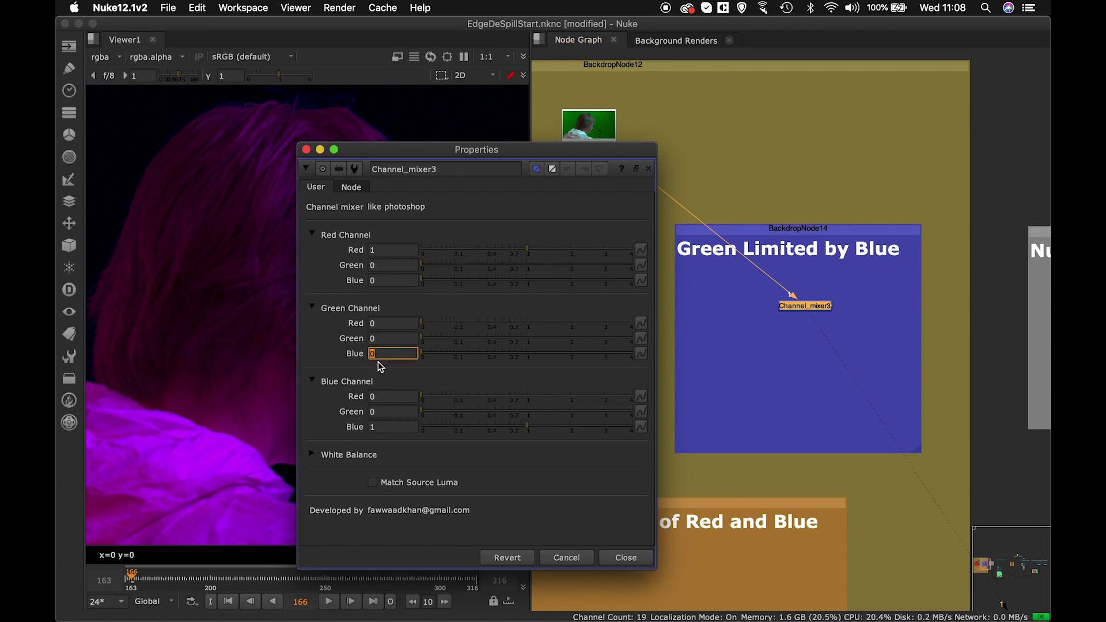
{"action": "key", "text": "Return"}
{"action": "double_click", "coordinate": [399, 323]}
{"action": "type", "text": "1"}
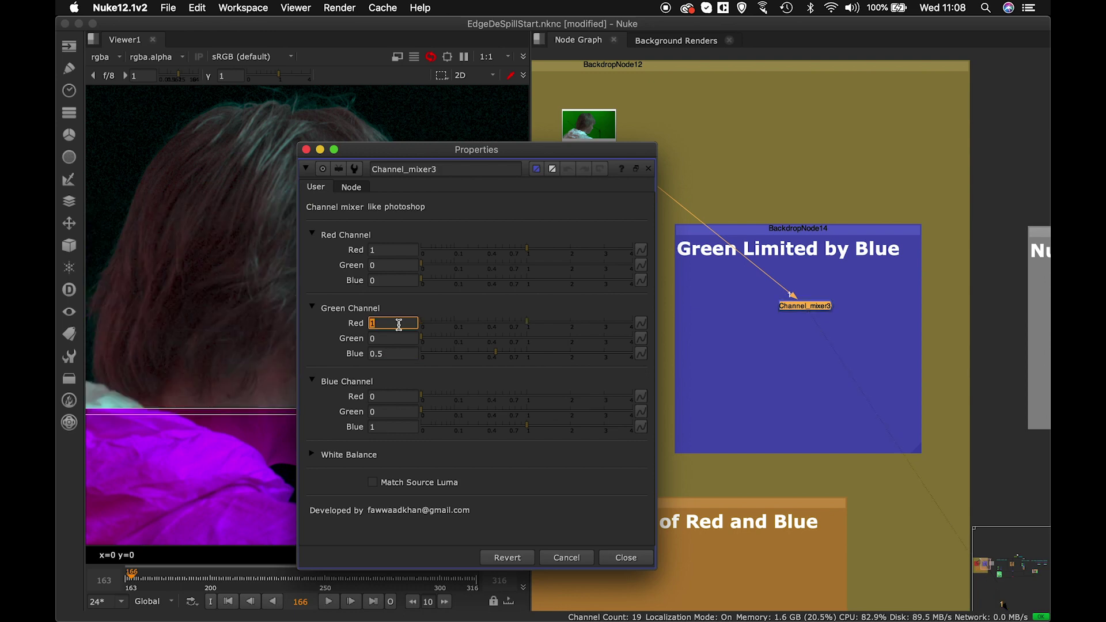
{"action": "key", "text": "Return"}
{"action": "left_click", "coordinate": [625, 558]}
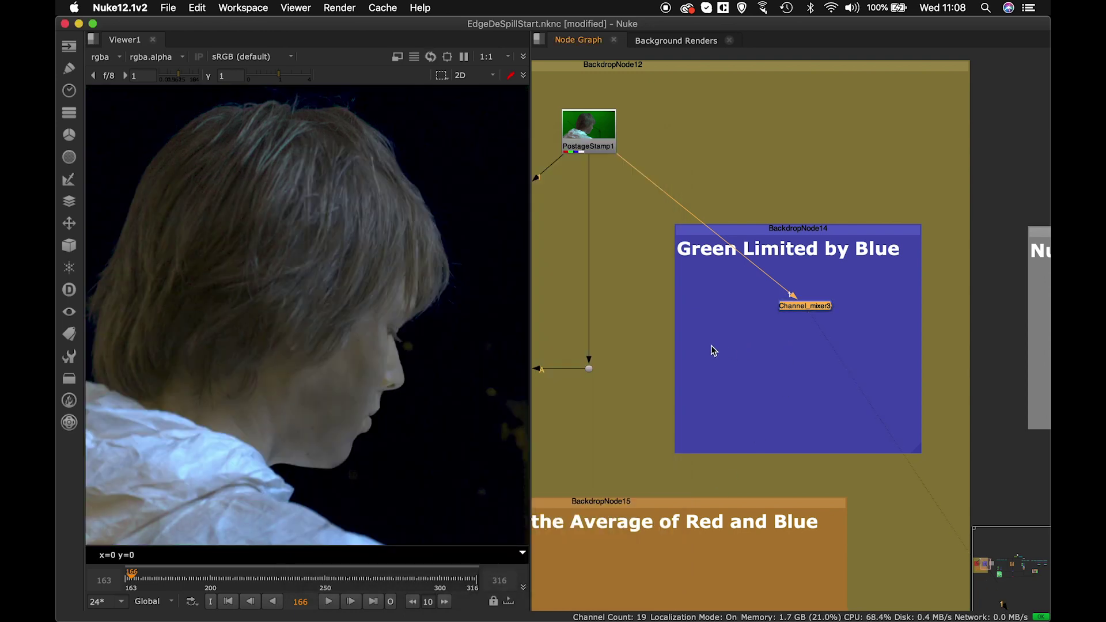
Copy the min merge below Channel_mixer3, connect B to the mixer and A to the PostageStamp1 dot, and display it.
{"action": "middle_click_drag", "start_coordinate": [710, 345], "coordinate": [836, 333]}
{"action": "left_click", "coordinate": [607, 341]}
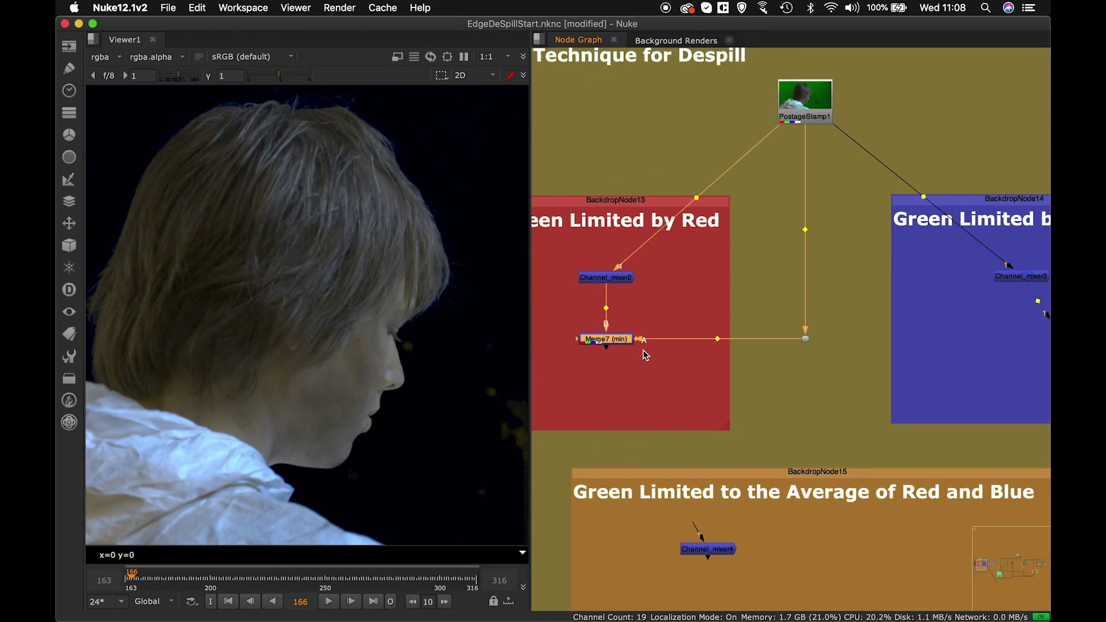
{"action": "left_click", "coordinate": [951, 339]}
{"action": "key", "text": "super+v"}
{"action": "middle_click_drag", "start_coordinate": [968, 338], "coordinate": [854, 358]}
{"action": "left_click_drag", "start_coordinate": [854, 357], "coordinate": [907, 298]}
{"action": "left_click_drag", "start_coordinate": [904, 358], "coordinate": [698, 361]}
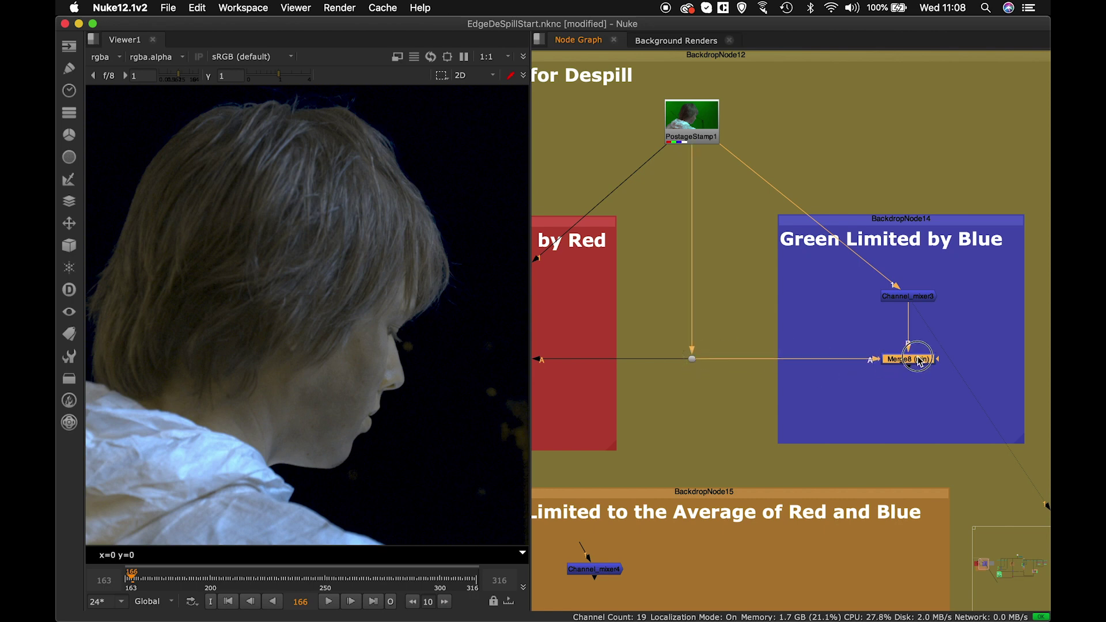
{"action": "key", "text": "1"}
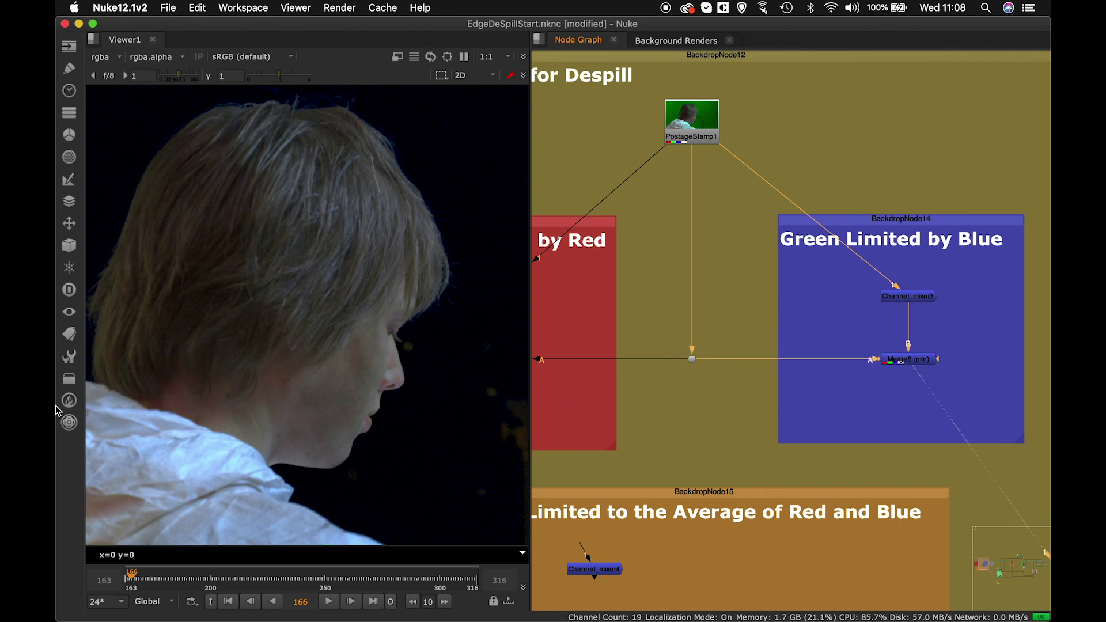
Compare the Channel_mixer3 output with the Merge8 result on a close-up of the face.
{"action": "left_click", "coordinate": [899, 295]}
{"action": "key", "text": "1"}
{"action": "scroll", "coordinate": [276, 432], "scroll_direction": "up", "scroll_amount": 3}
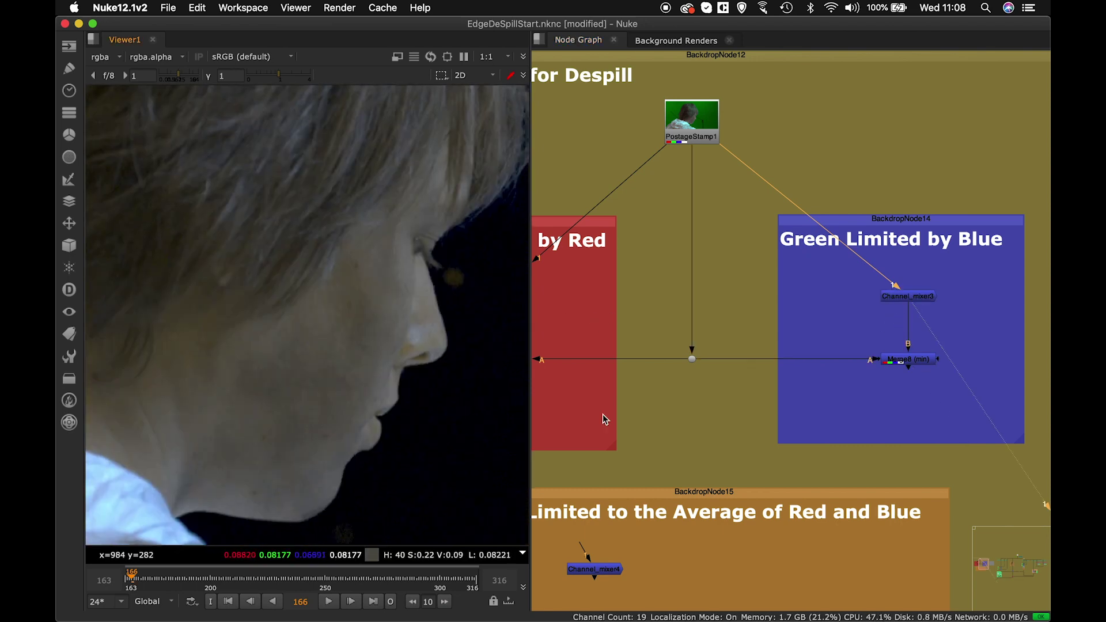
{"action": "left_click", "coordinate": [908, 363]}
{"action": "key", "text": "1"}
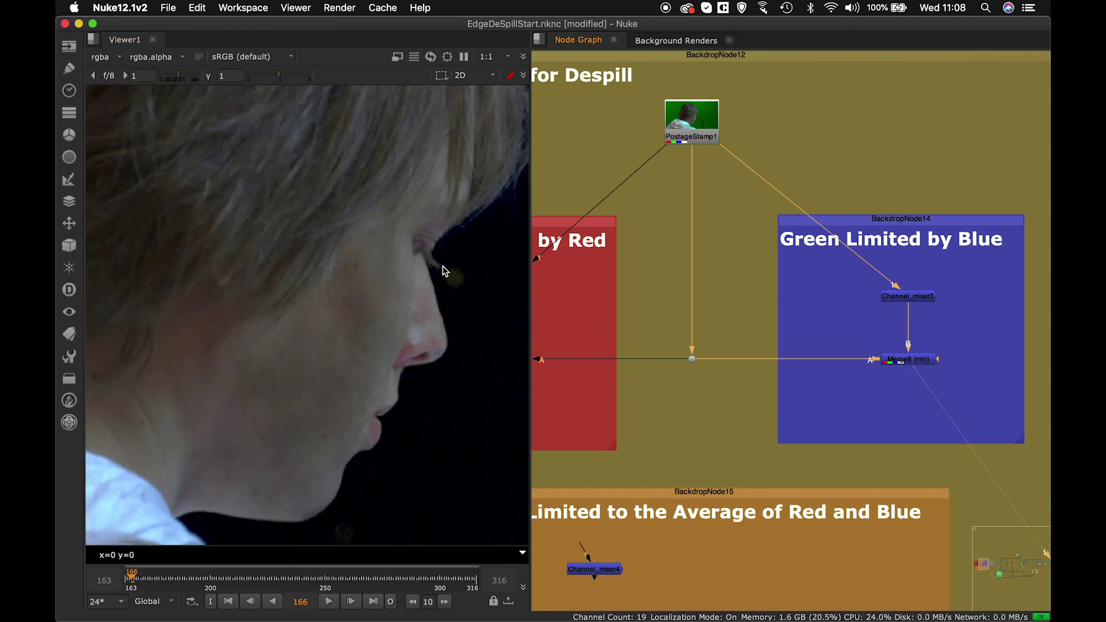
{"action": "scroll", "coordinate": [293, 318], "scroll_direction": "down", "scroll_amount": 3}
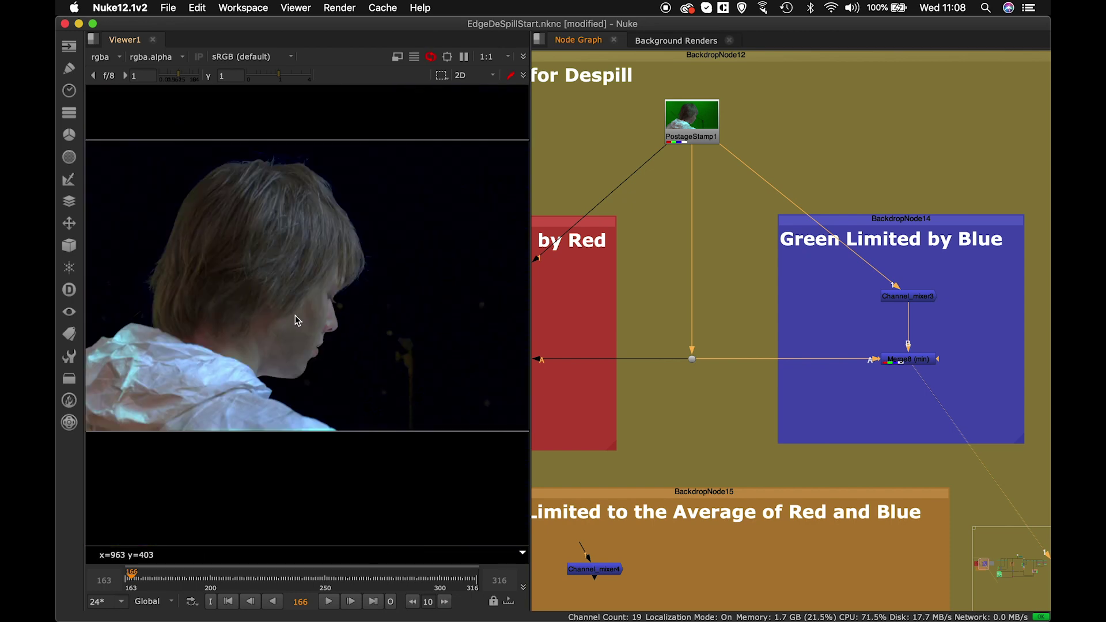
Connect Channel_mixer4's input to the dot below PostageStamp1 and display the mixer in the viewer.
{"action": "middle_click_drag", "start_coordinate": [651, 314], "coordinate": [841, 280]}
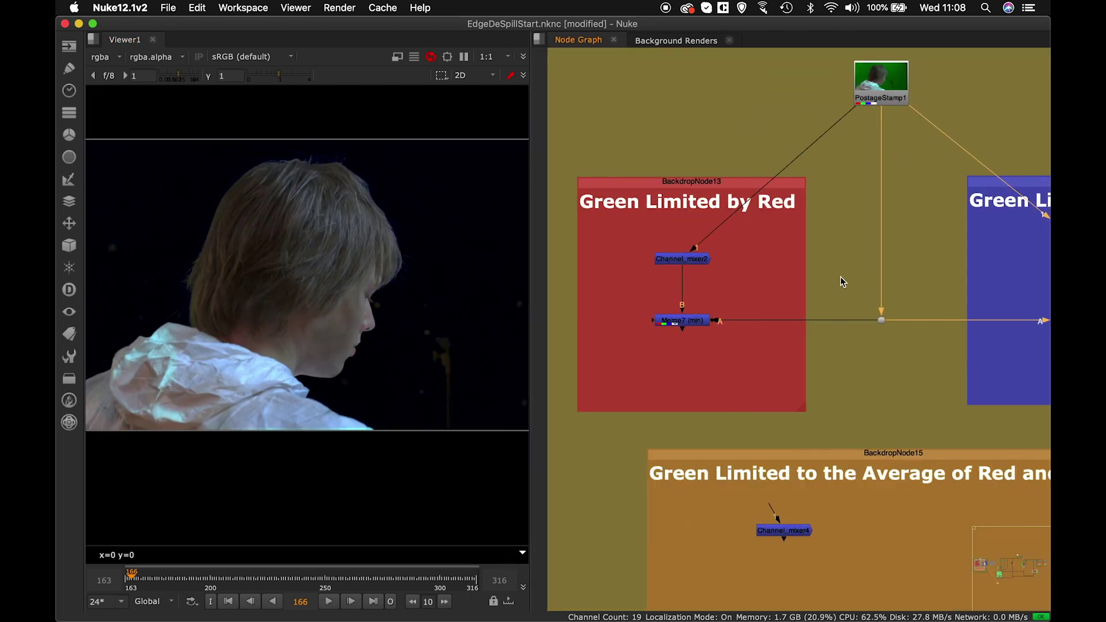
{"action": "middle_click_drag", "start_coordinate": [777, 307], "coordinate": [643, 262]}
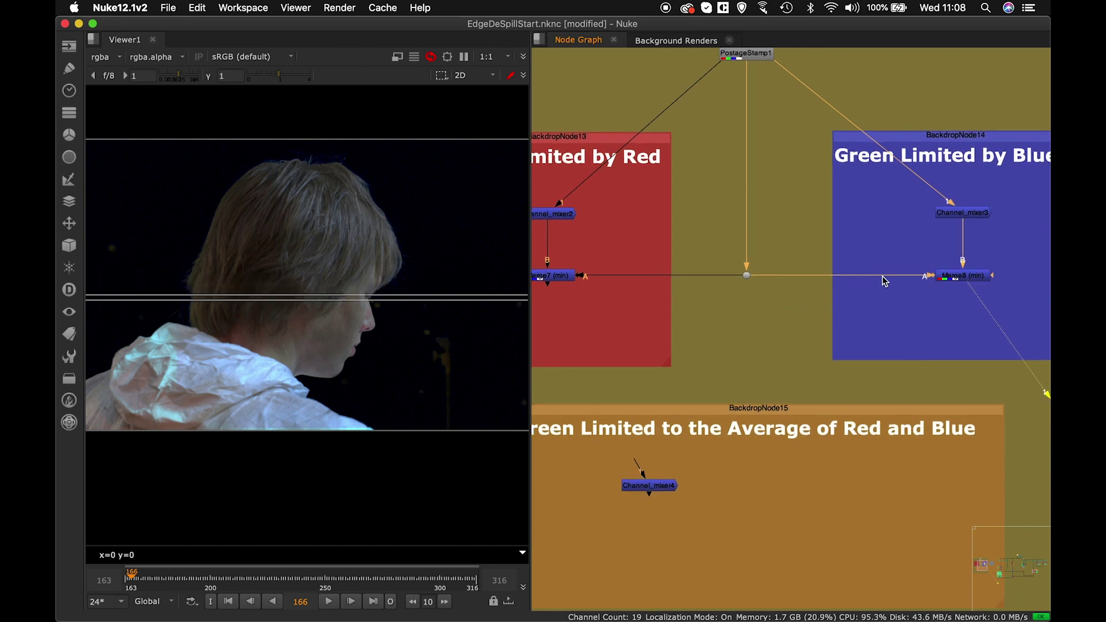
{"action": "middle_click_drag", "start_coordinate": [654, 318], "coordinate": [716, 248]}
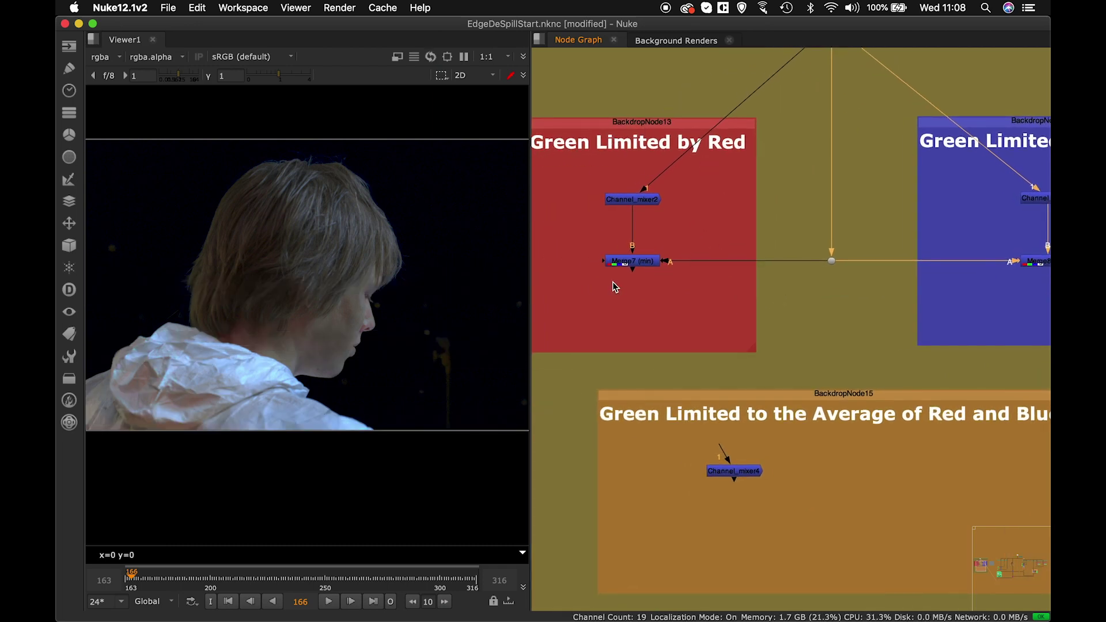
{"action": "middle_click_drag", "start_coordinate": [896, 281], "coordinate": [781, 276]}
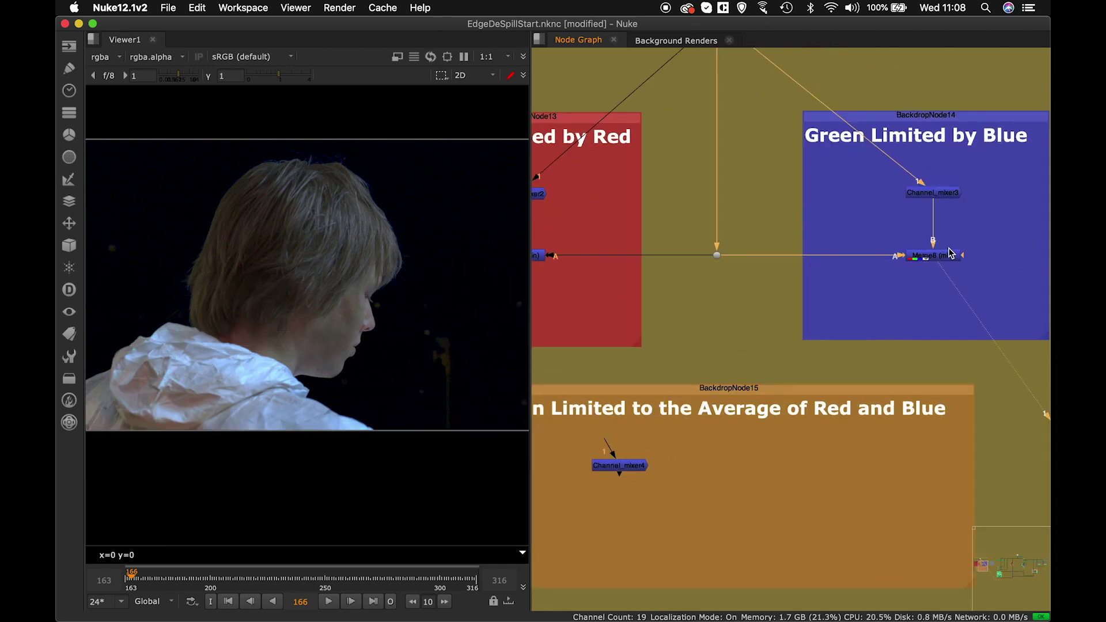
{"action": "scroll", "coordinate": [776, 361], "scroll_direction": "down", "scroll_amount": 3}
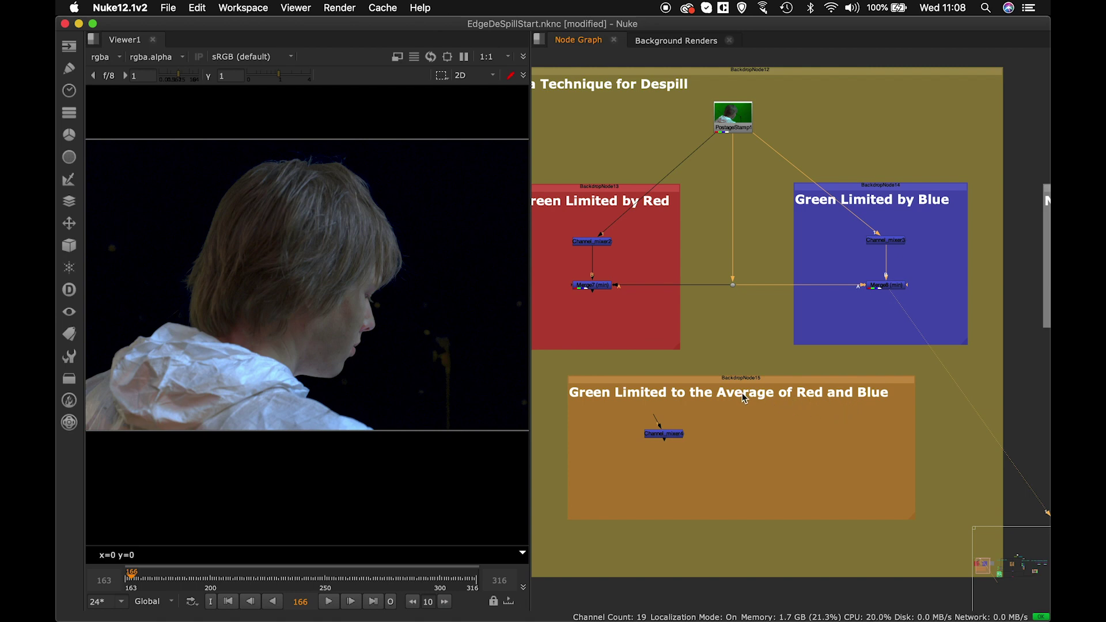
{"action": "left_click_drag", "start_coordinate": [660, 422], "coordinate": [732, 286]}
{"action": "left_click", "coordinate": [673, 435]}
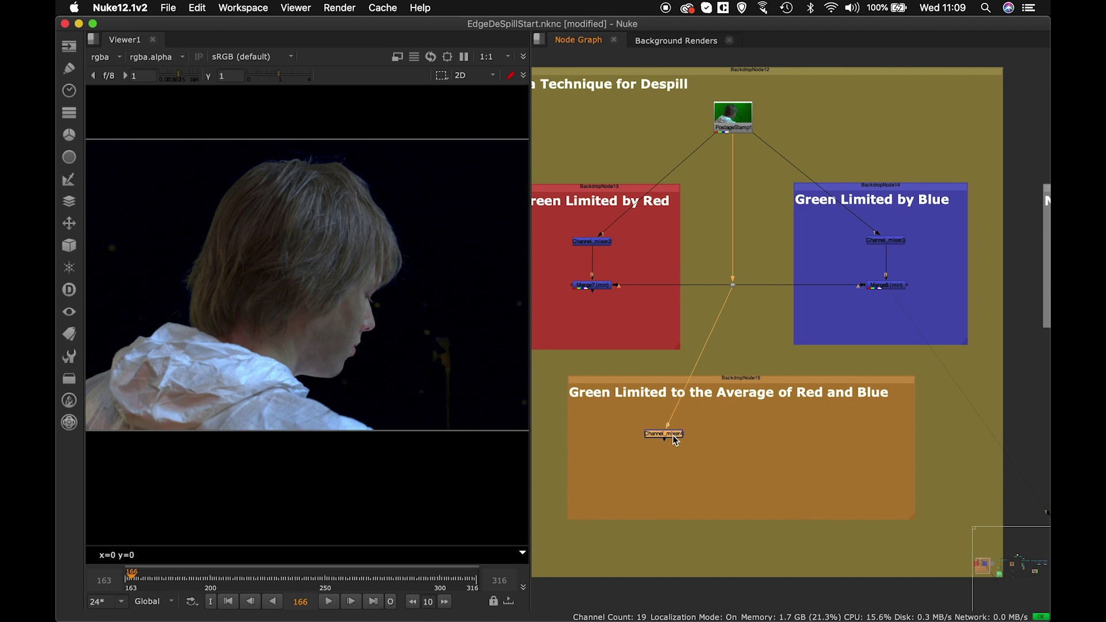
{"action": "key", "text": "1"}
Open Channel_mixer4's properties, place them over the node graph, and set the green channel's green value to 0.
{"action": "double_click", "coordinate": [672, 436]}
{"action": "left_click_drag", "start_coordinate": [640, 212], "coordinate": [981, 121]}
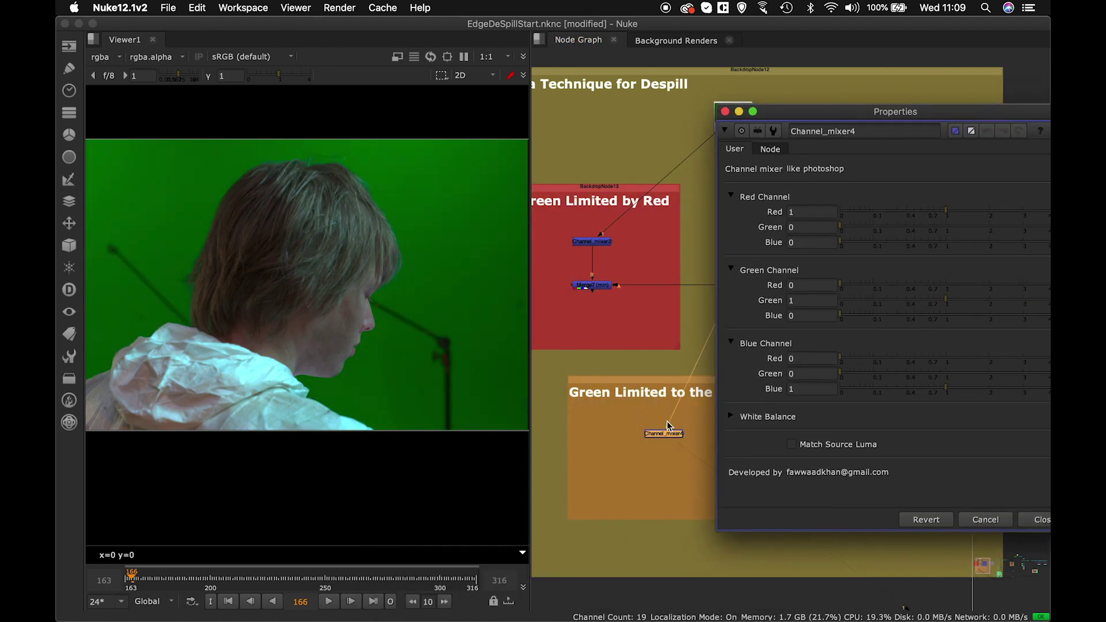
{"action": "left_click_drag", "start_coordinate": [931, 123], "coordinate": [837, 123]}
{"action": "left_click", "coordinate": [667, 305]}
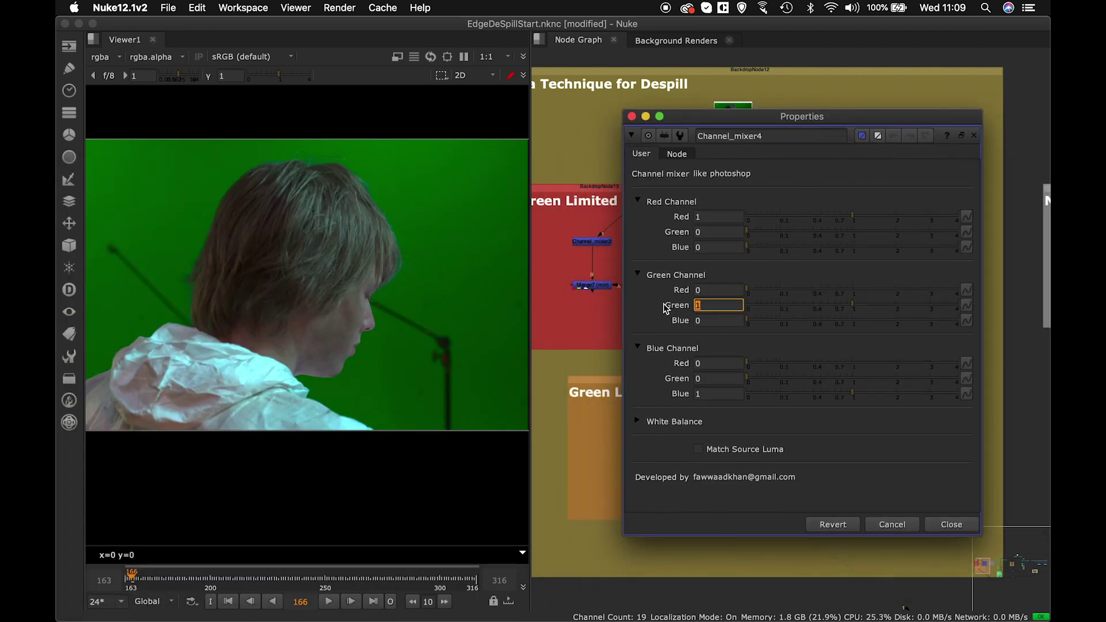
{"action": "key", "text": "Return"}
In Channel_mixer4's green channel, set red to 0.5 and blue to 0.5, and close its properties.
{"action": "left_click", "coordinate": [705, 291]}
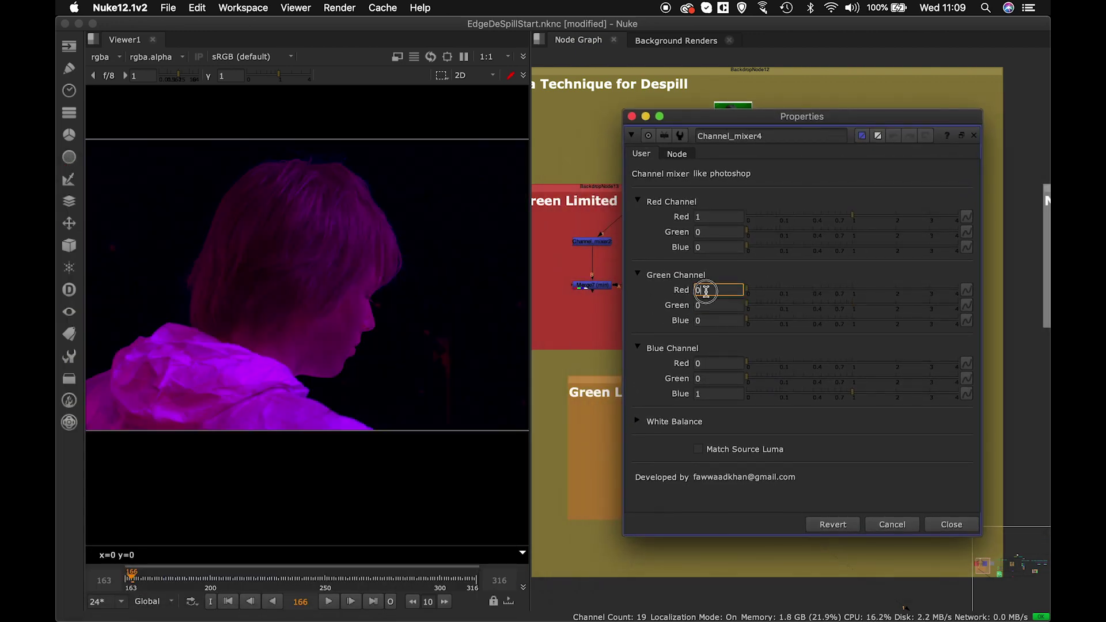
{"action": "type", "text": ".5"}
{"action": "key", "text": "Return"}
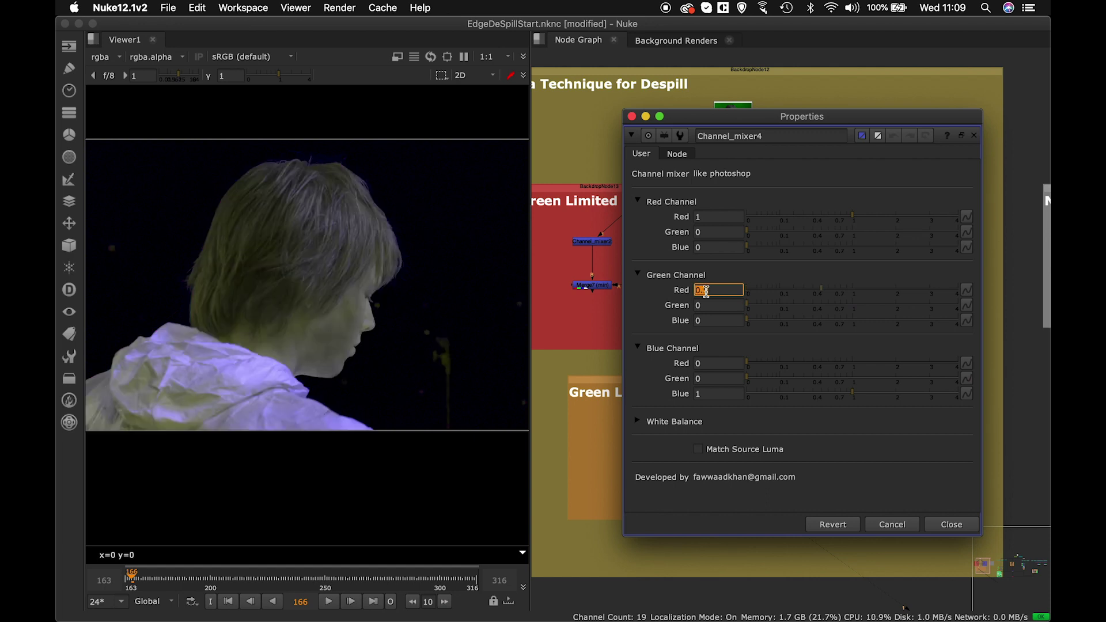
{"action": "left_click", "coordinate": [717, 321]}
{"action": "type", "text": "0."}
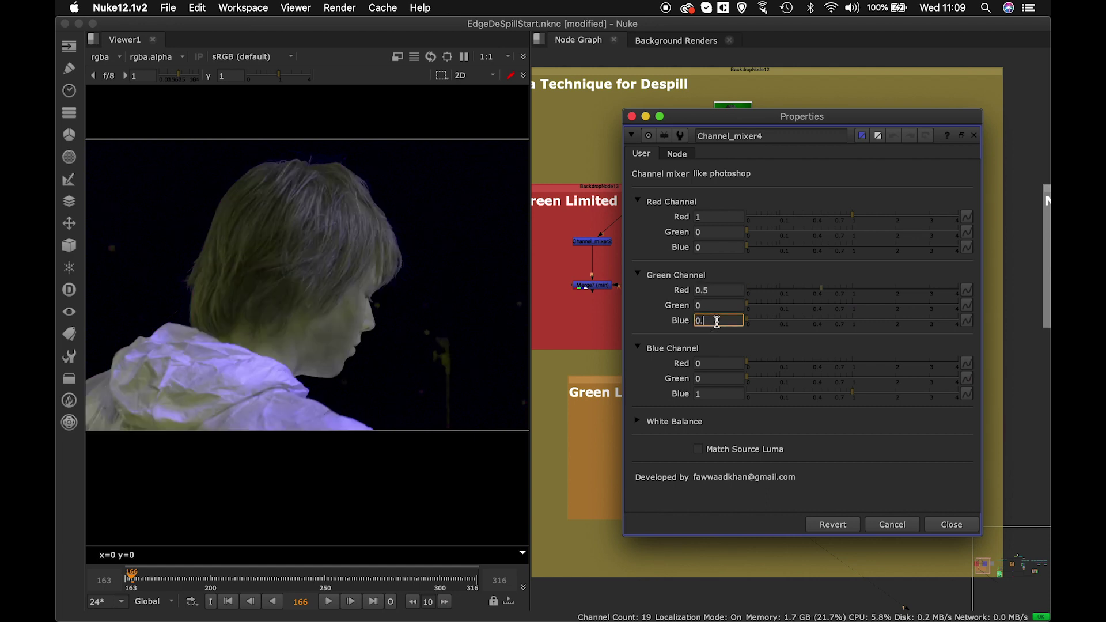
{"action": "type", "text": "5"}
{"action": "key", "text": "Return"}
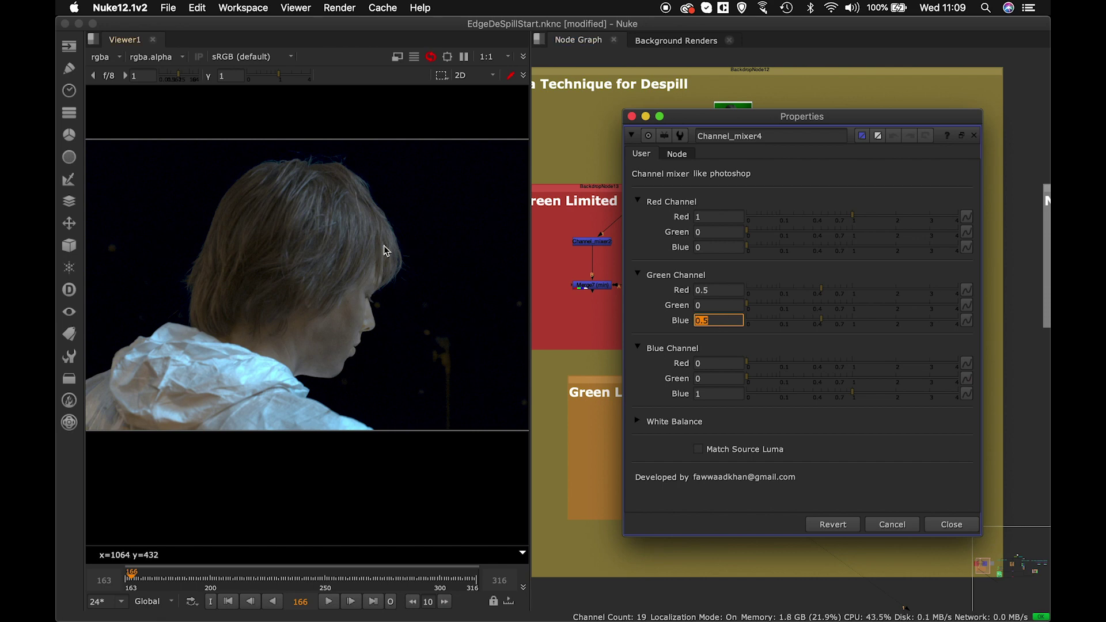
{"action": "left_click", "coordinate": [946, 525]}
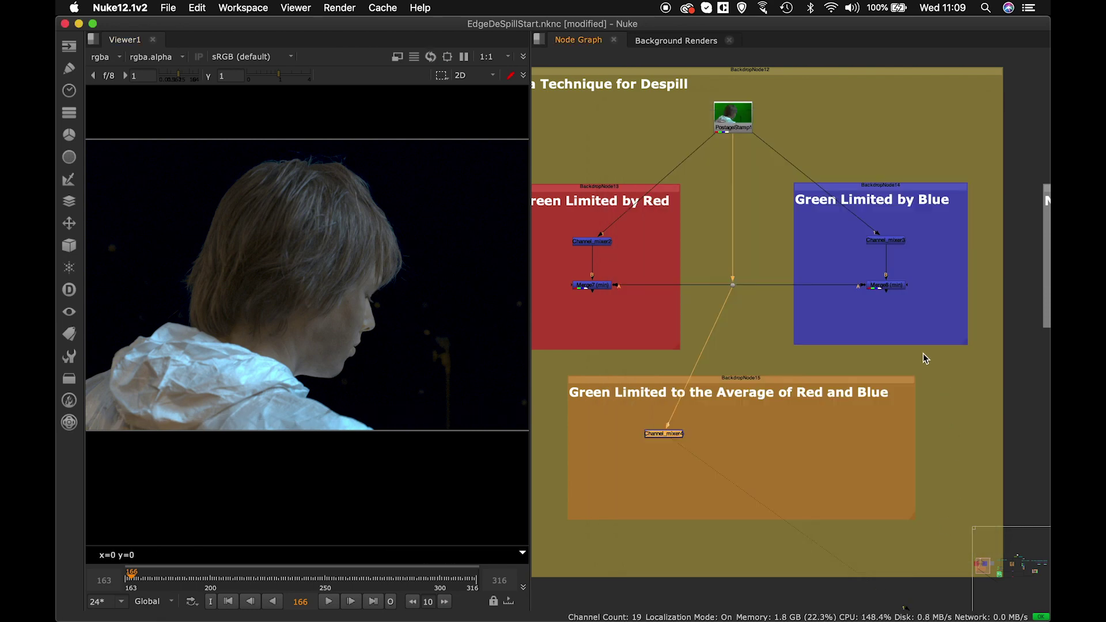
Copy the Merge8 min merge below Channel_mixer4, connecting B to the mixer and A to the PostageStamp1 dot.
{"action": "left_click", "coordinate": [899, 288]}
{"action": "key", "text": "ctrl+c"}
{"action": "left_click", "coordinate": [686, 482]}
{"action": "key", "text": "ctrl+v"}
{"action": "left_click_drag", "start_coordinate": [701, 470], "coordinate": [734, 290]}
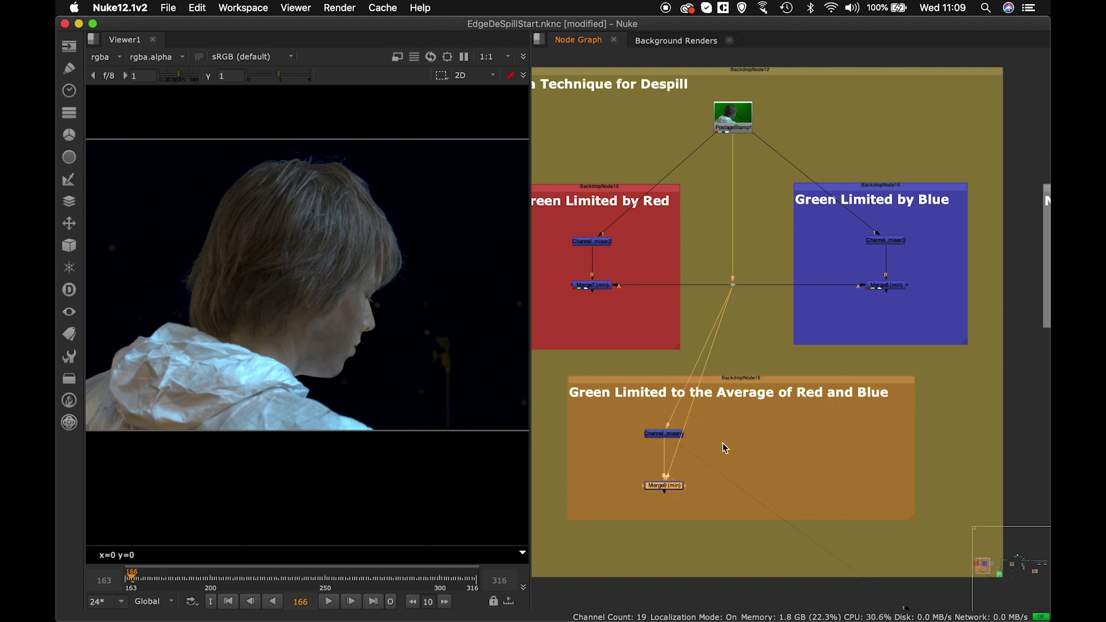
Route the new min merge's A connection through a dot beside it and display the merge result.
{"action": "left_click_drag", "start_coordinate": [700, 390], "coordinate": [758, 490]}
{"action": "left_click", "coordinate": [677, 488]}
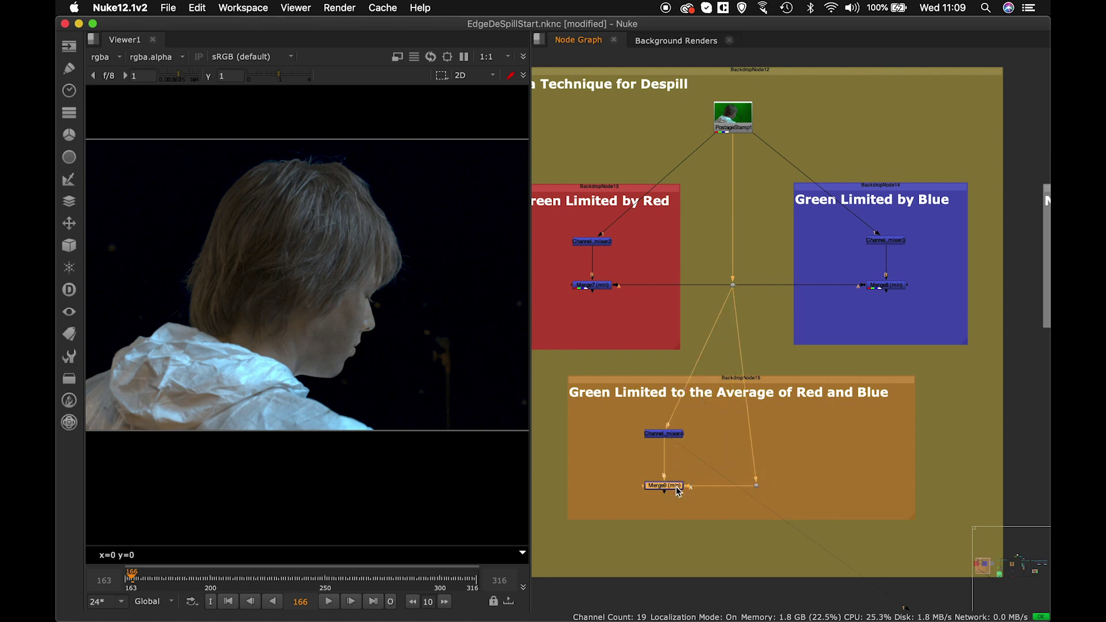
{"action": "key", "text": "1"}
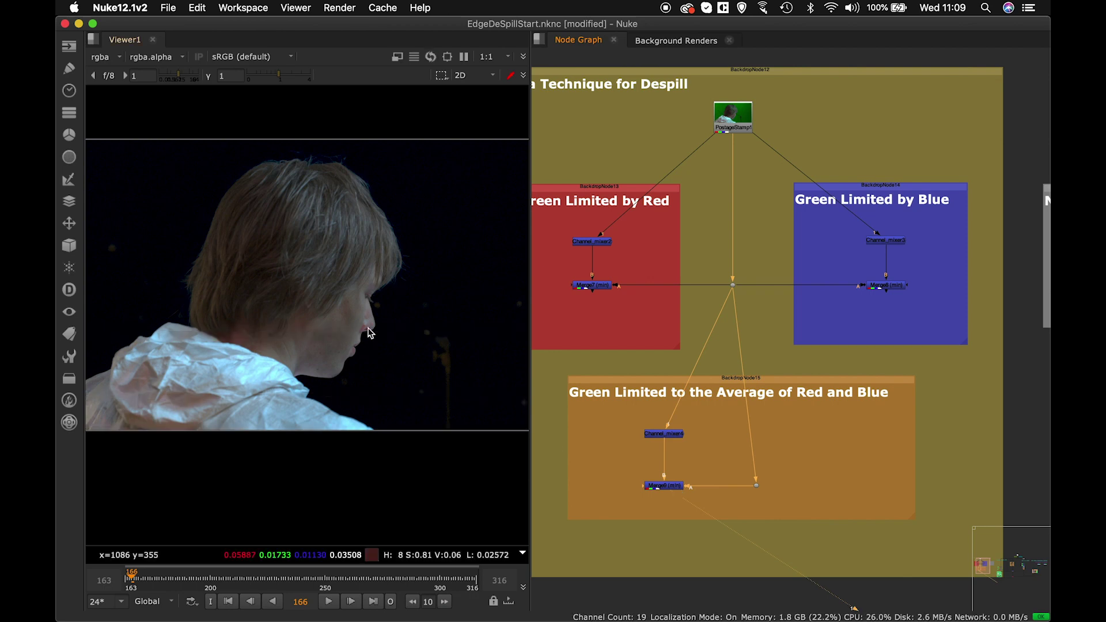
Examine the main keying graph around the Core Despill and Core Matte sections.
{"action": "middle_click_drag", "start_coordinate": [669, 330], "coordinate": [712, 330]}
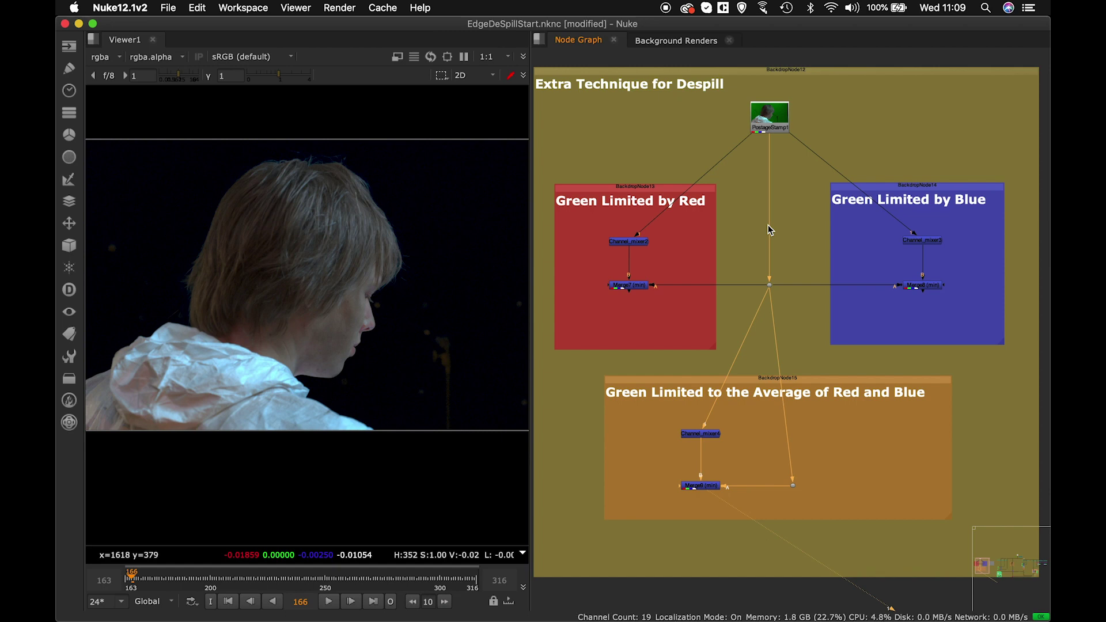
{"action": "scroll", "coordinate": [956, 342], "scroll_direction": "down", "scroll_amount": 3}
{"action": "scroll", "coordinate": [954, 340], "scroll_direction": "down", "scroll_amount": 3}
{"action": "middle_click_drag", "start_coordinate": [902, 372], "coordinate": [720, 334]}
{"action": "middle_click_drag", "start_coordinate": [858, 358], "coordinate": [762, 352]}
{"action": "middle_click_drag", "start_coordinate": [898, 358], "coordinate": [848, 357]}
{"action": "scroll", "coordinate": [850, 362], "scroll_direction": "right", "scroll_amount": 3}
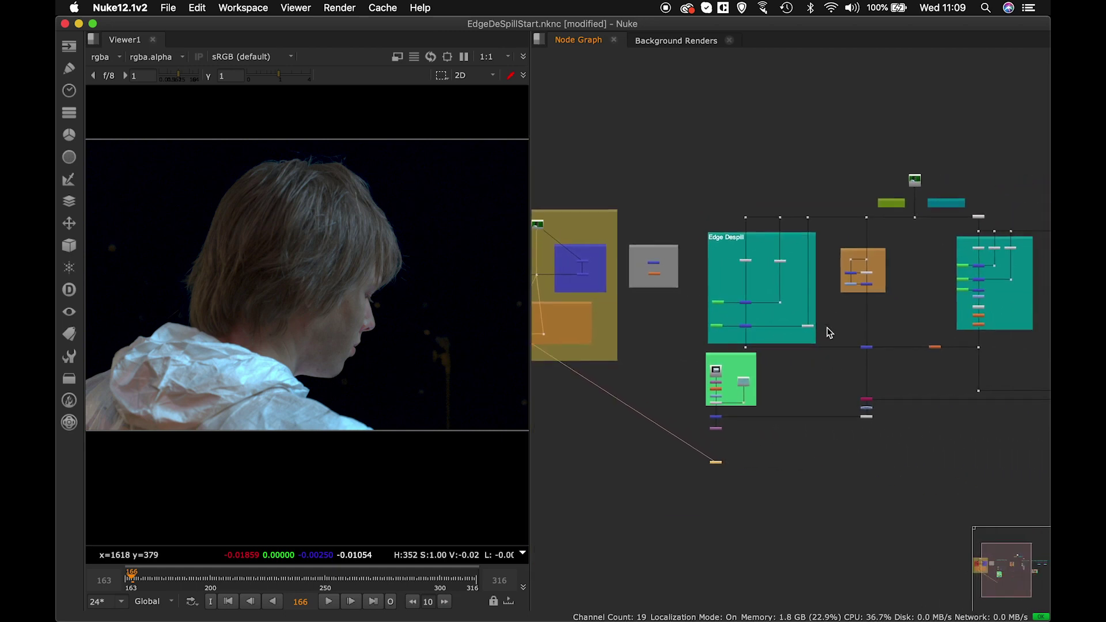
{"action": "scroll", "coordinate": [763, 275], "scroll_direction": "right", "scroll_amount": 8}
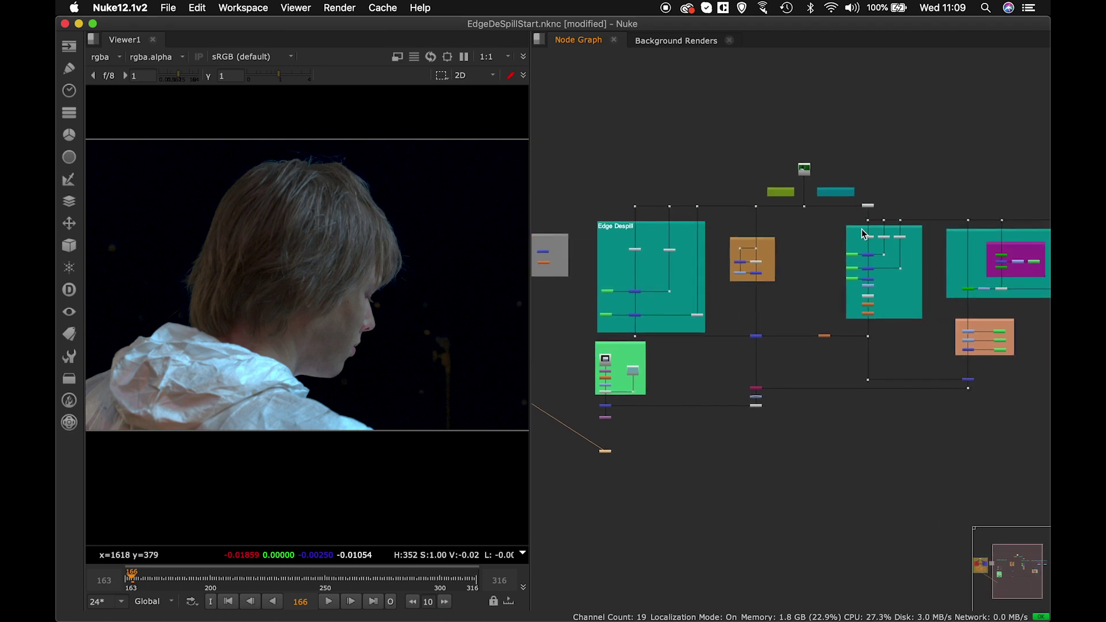
{"action": "scroll", "coordinate": [848, 272], "scroll_direction": "up", "scroll_amount": 5}
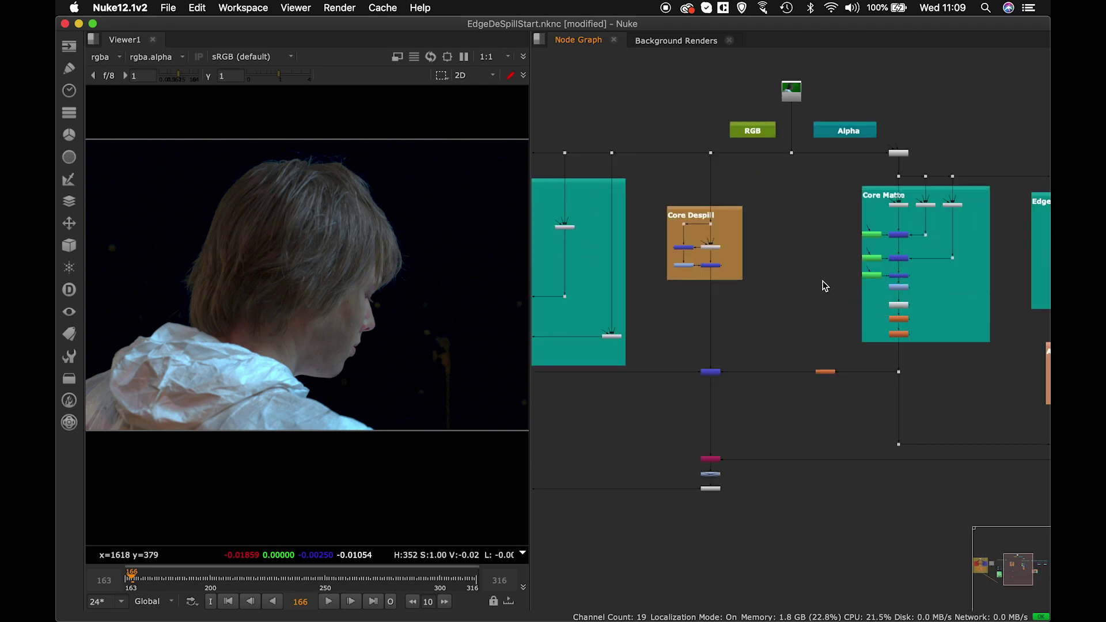
{"action": "scroll", "coordinate": [879, 267], "scroll_direction": "left", "scroll_amount": 2}
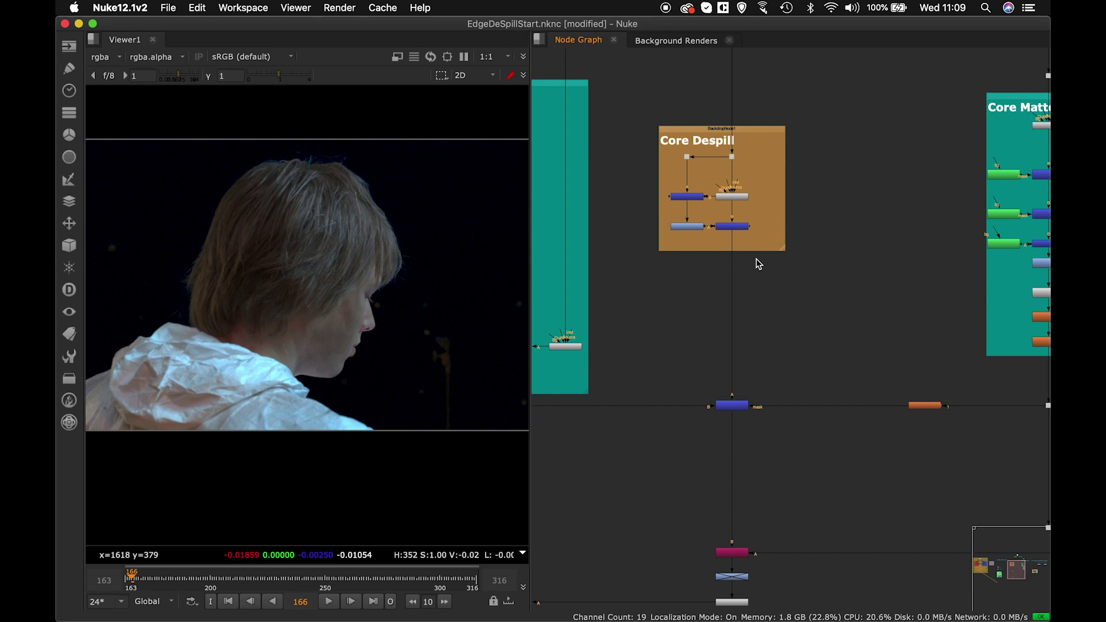
{"action": "scroll", "coordinate": [763, 277], "scroll_direction": "right", "scroll_amount": 6}
{"action": "scroll", "coordinate": [726, 329], "scroll_direction": "up", "scroll_amount": 8}
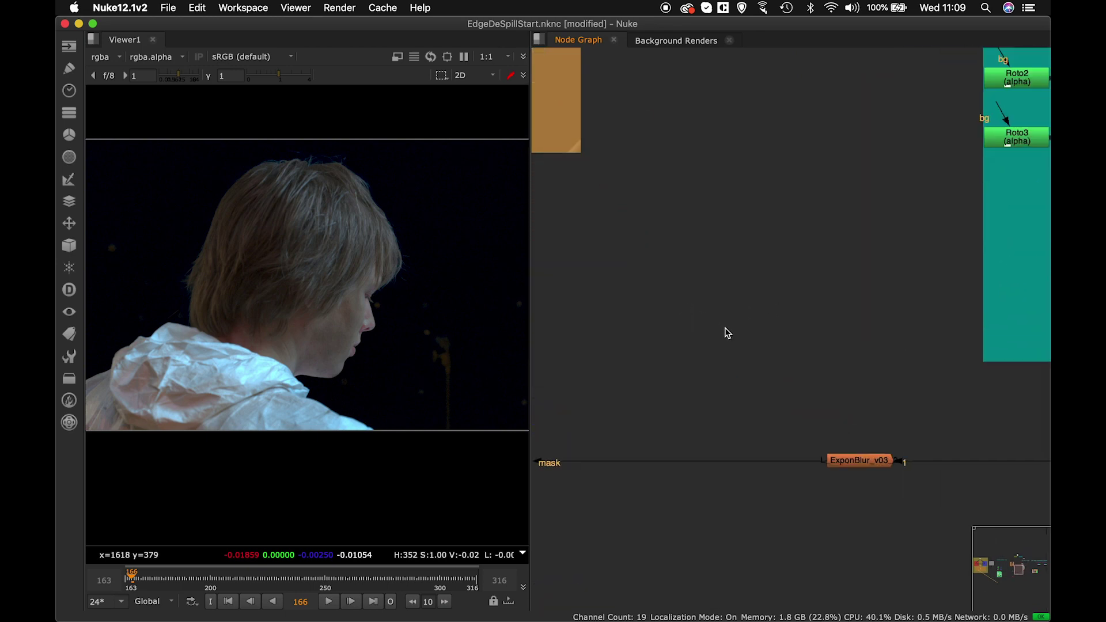
{"action": "scroll", "coordinate": [662, 242], "scroll_direction": "down", "scroll_amount": 8}
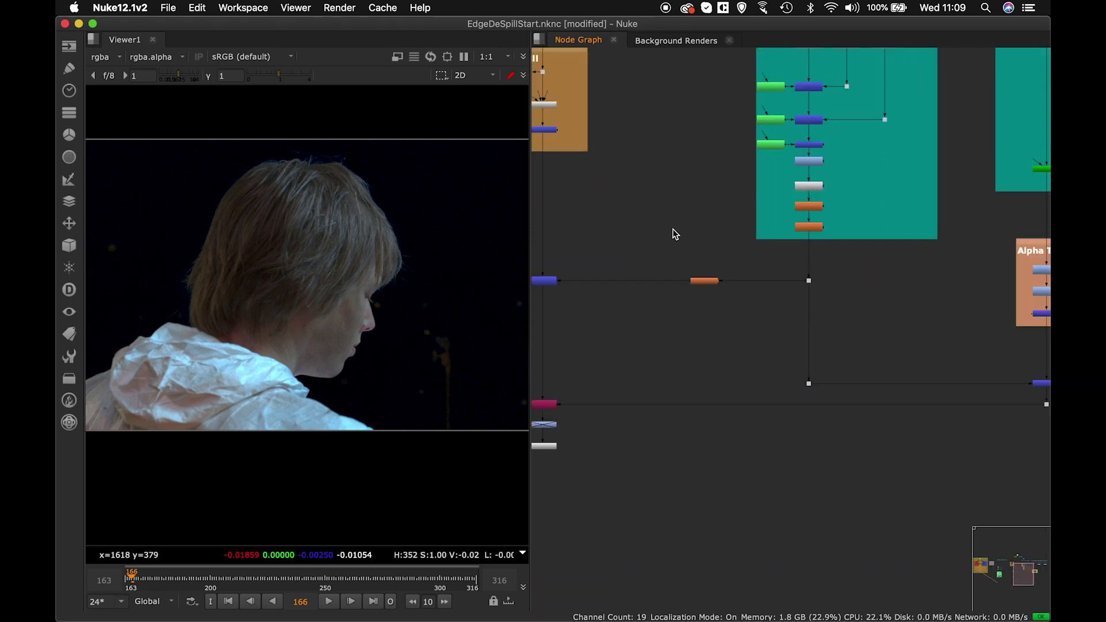
{"action": "scroll", "coordinate": [691, 244], "scroll_direction": "left", "scroll_amount": 2}
{"action": "scroll", "coordinate": [694, 247], "scroll_direction": "up", "scroll_amount": 1}
Frame the whole node graph and look closer at the Edge Despill section.
{"action": "key", "text": "f"}
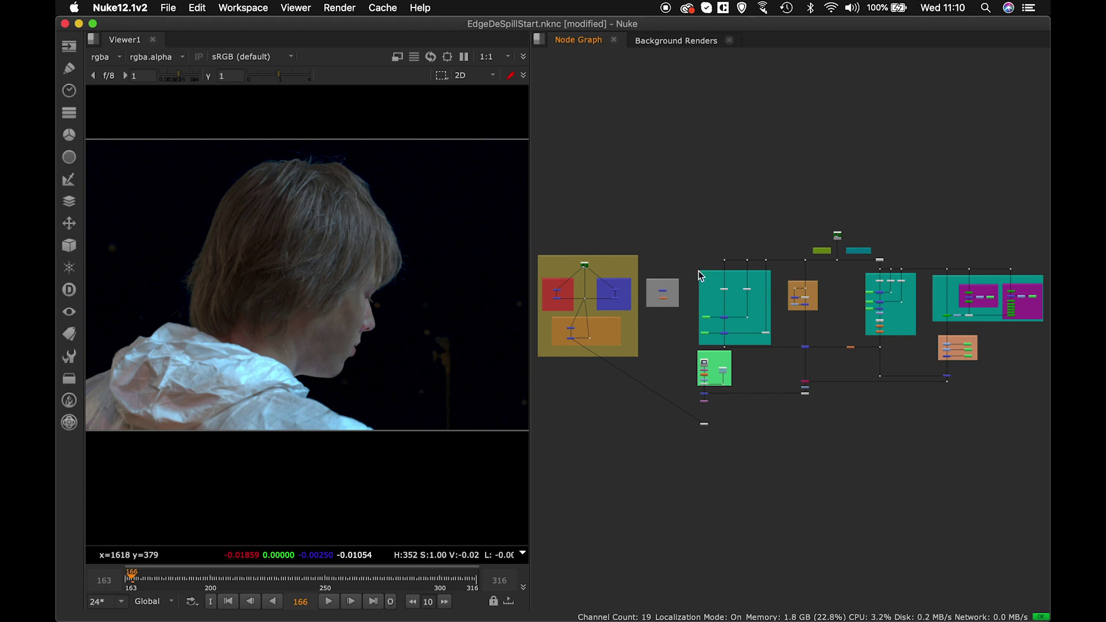
{"action": "scroll", "coordinate": [699, 276], "scroll_direction": "up", "scroll_amount": 5}
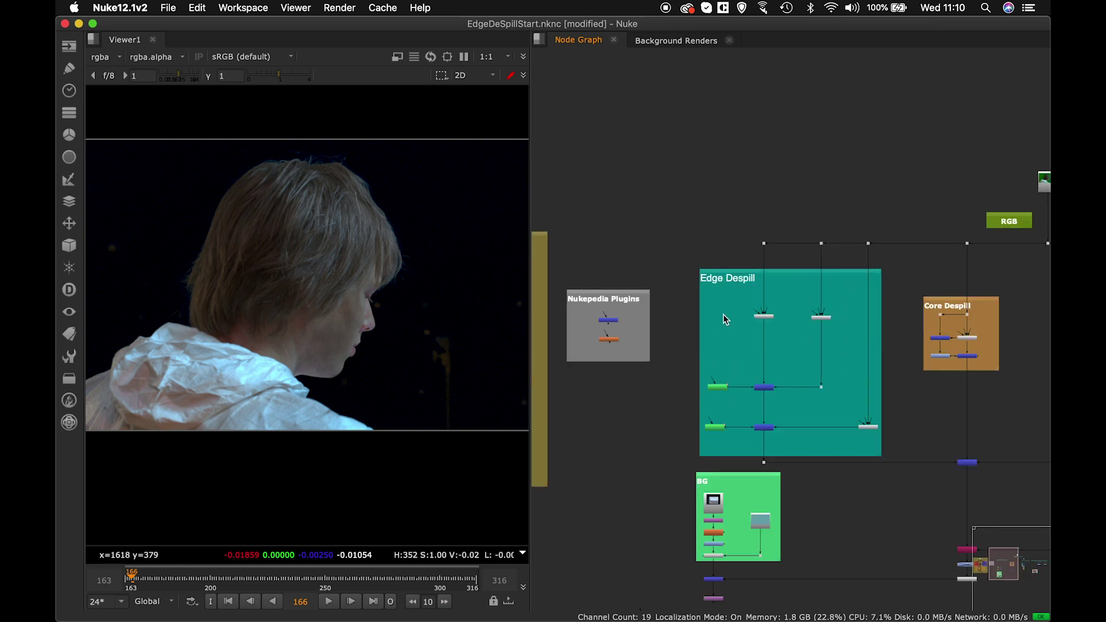
{"action": "middle_click_drag", "start_coordinate": [724, 315], "coordinate": [704, 260]}
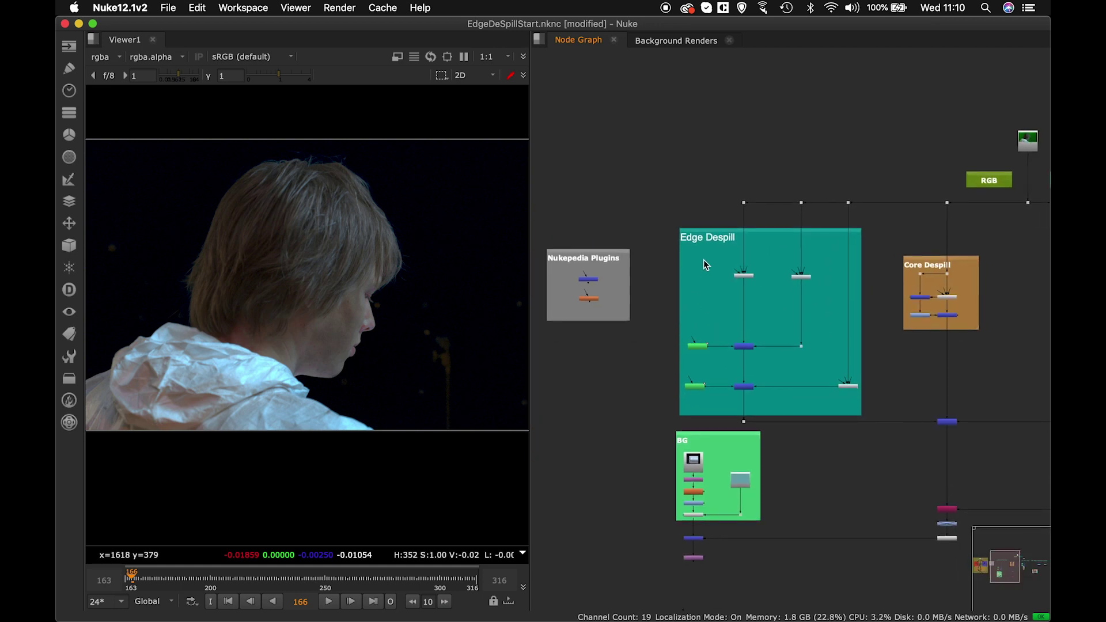